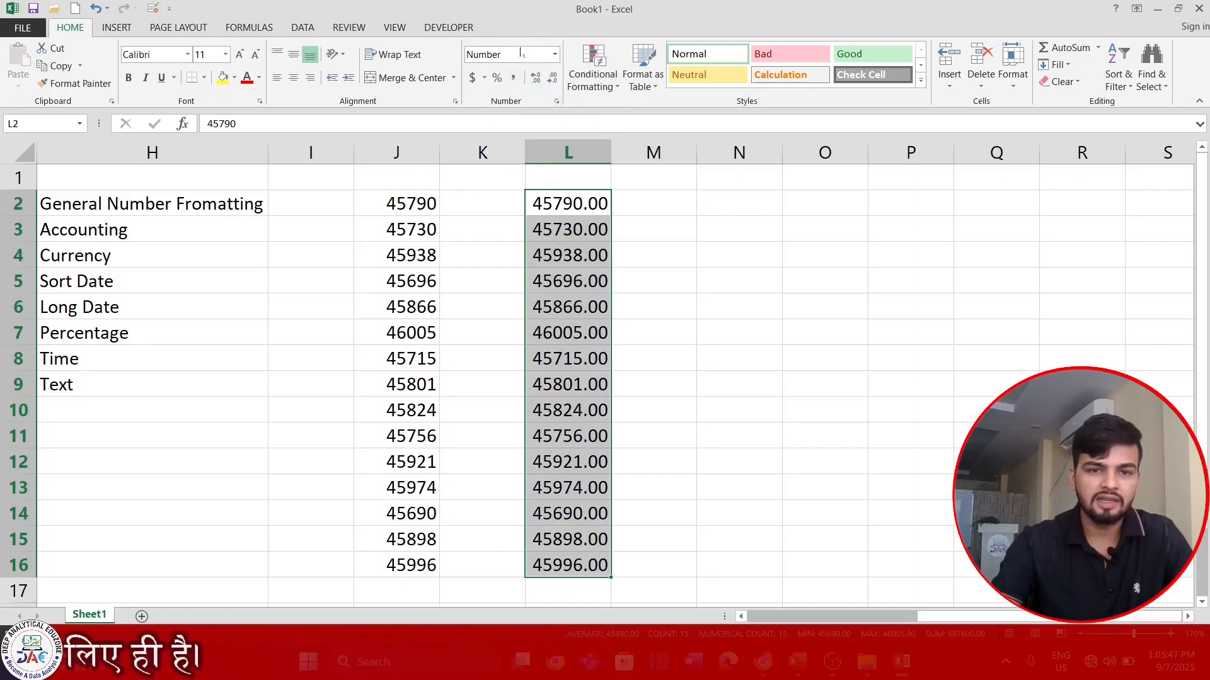
# - Give column L a 1000 separator, 0 decimal places and red 1,234 negatives without a minus sign
pyautogui.click(557, 103)
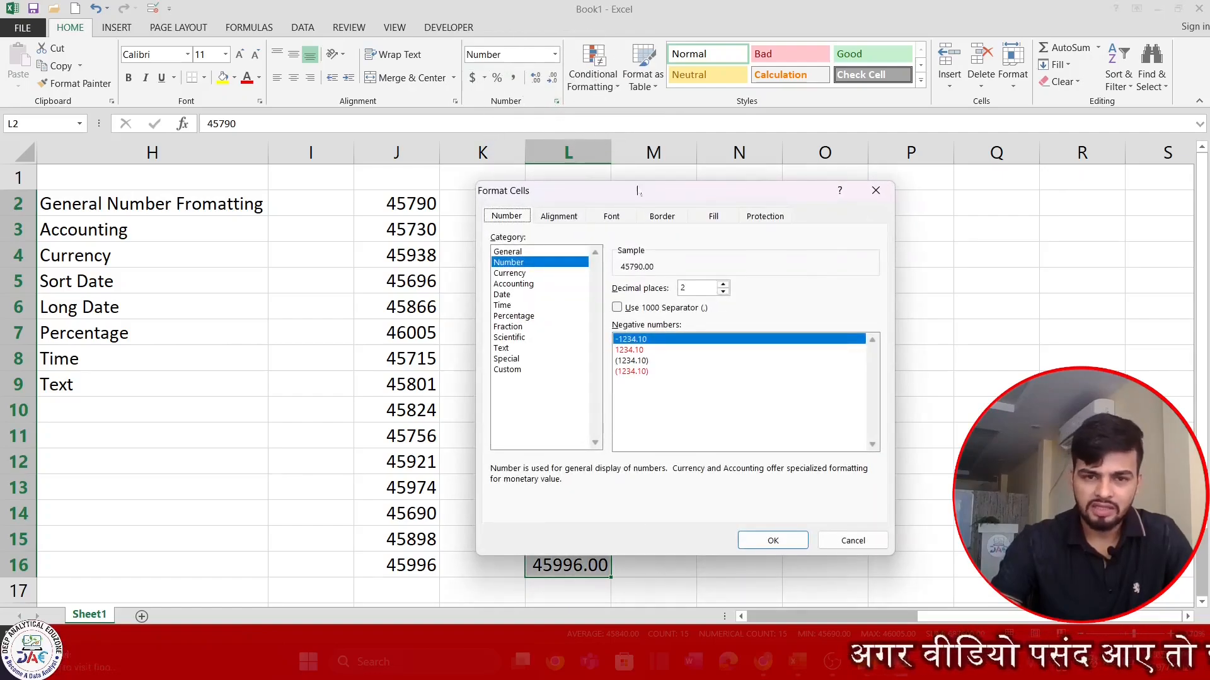
pyautogui.moveTo(644, 191); pyautogui.dragTo(829, 130)
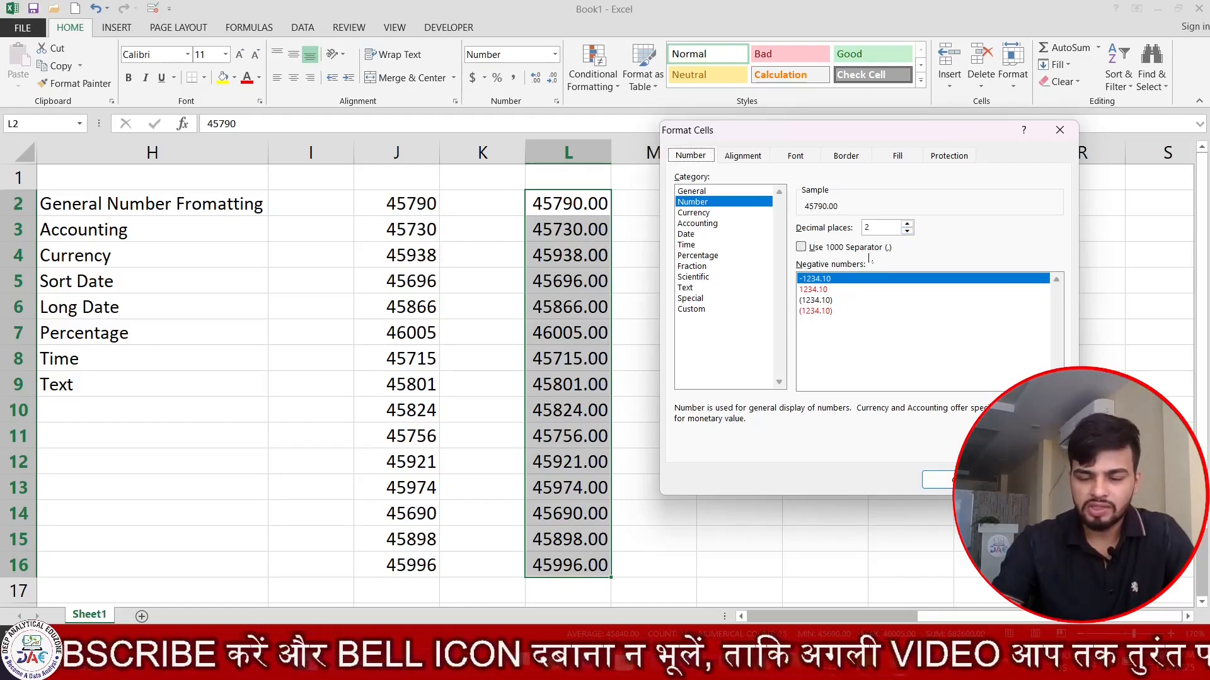
pyautogui.click(801, 247)
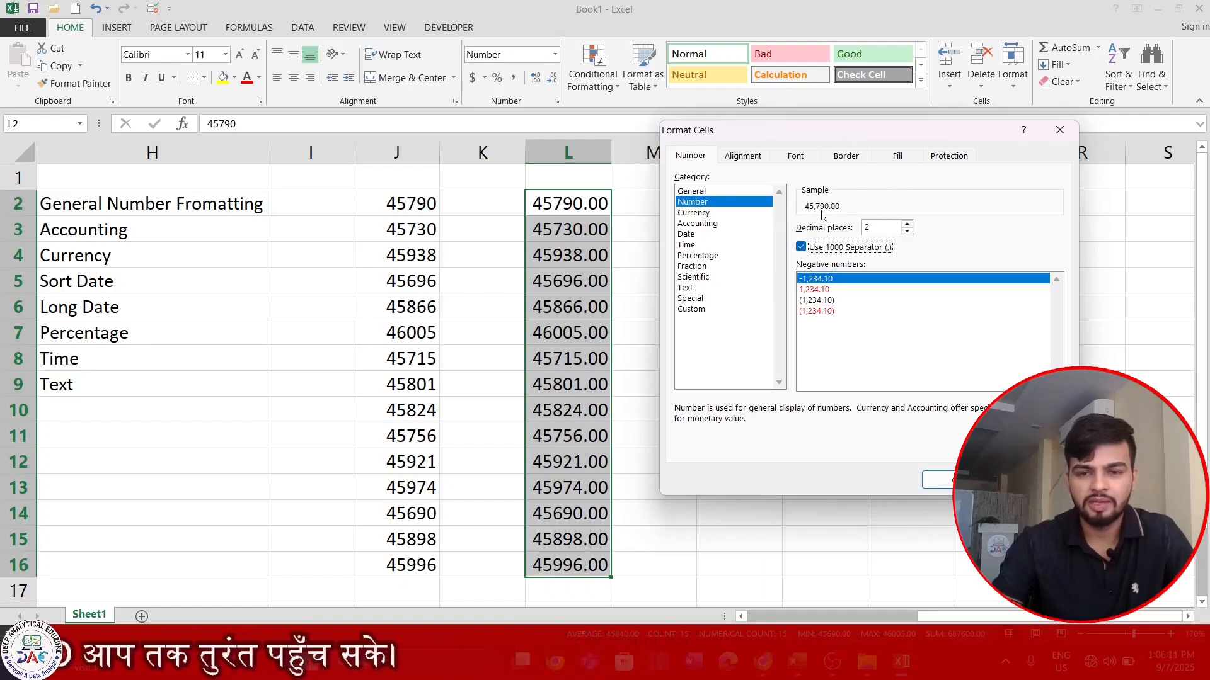
pyautogui.click(907, 231)
pyautogui.click(907, 230)
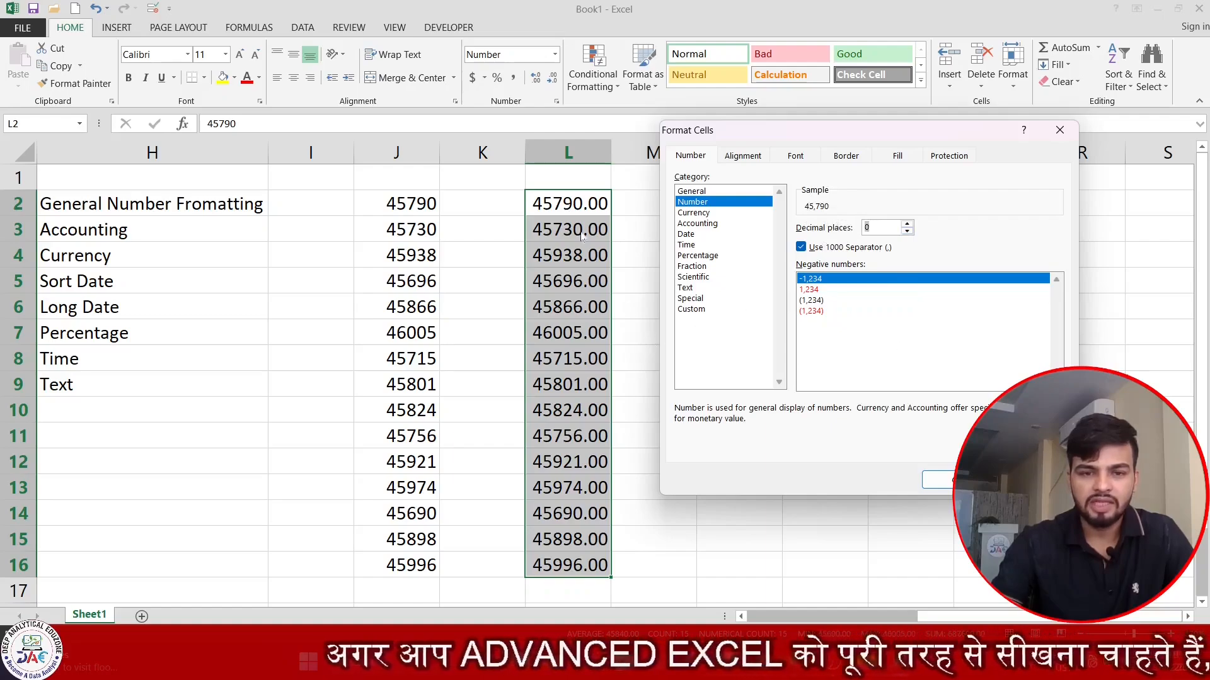
pyautogui.click(826, 290)
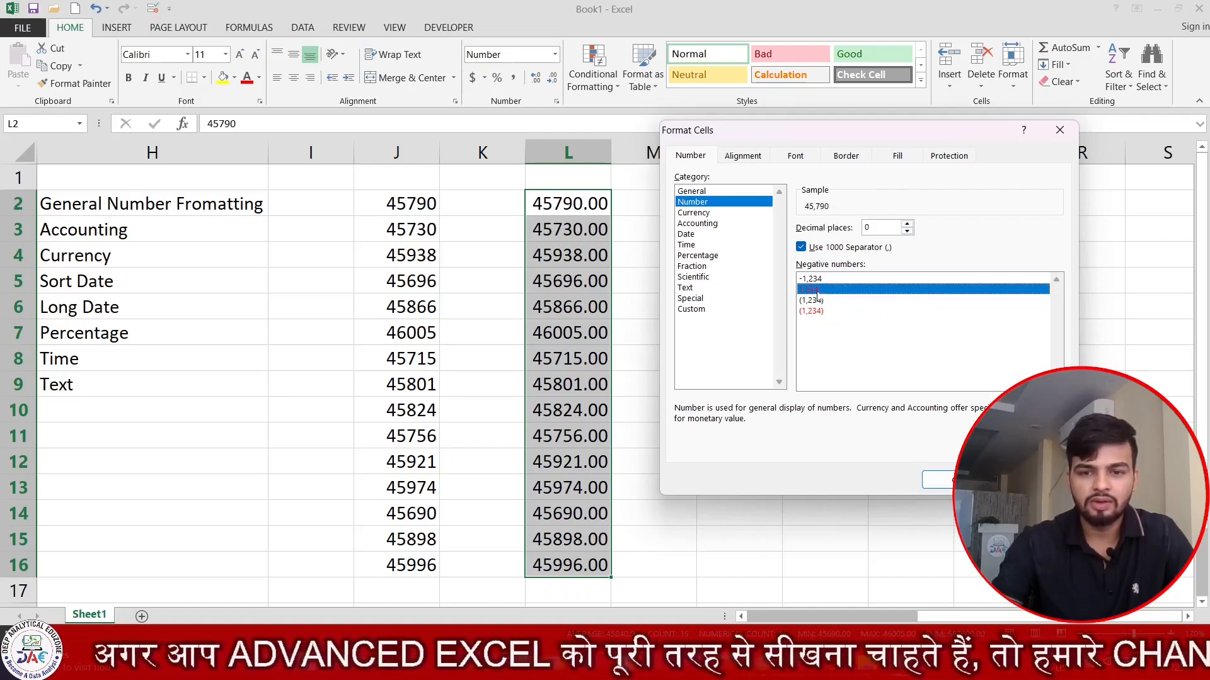
pyautogui.click(819, 279)
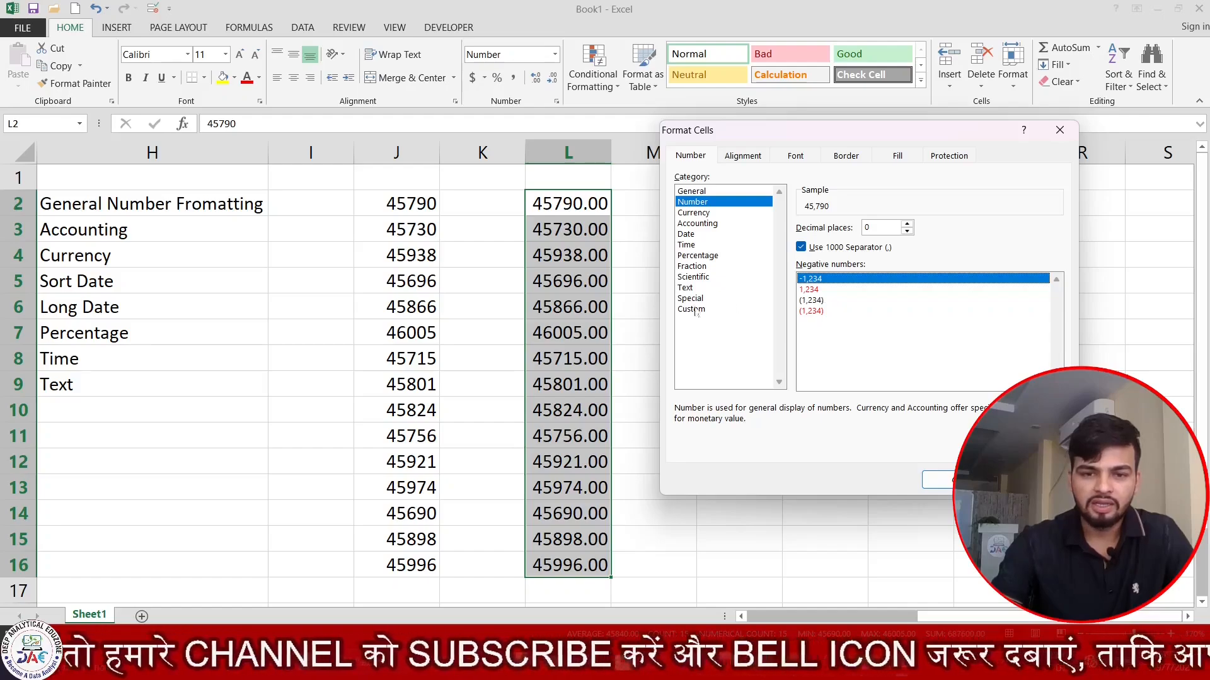
pyautogui.click(814, 290)
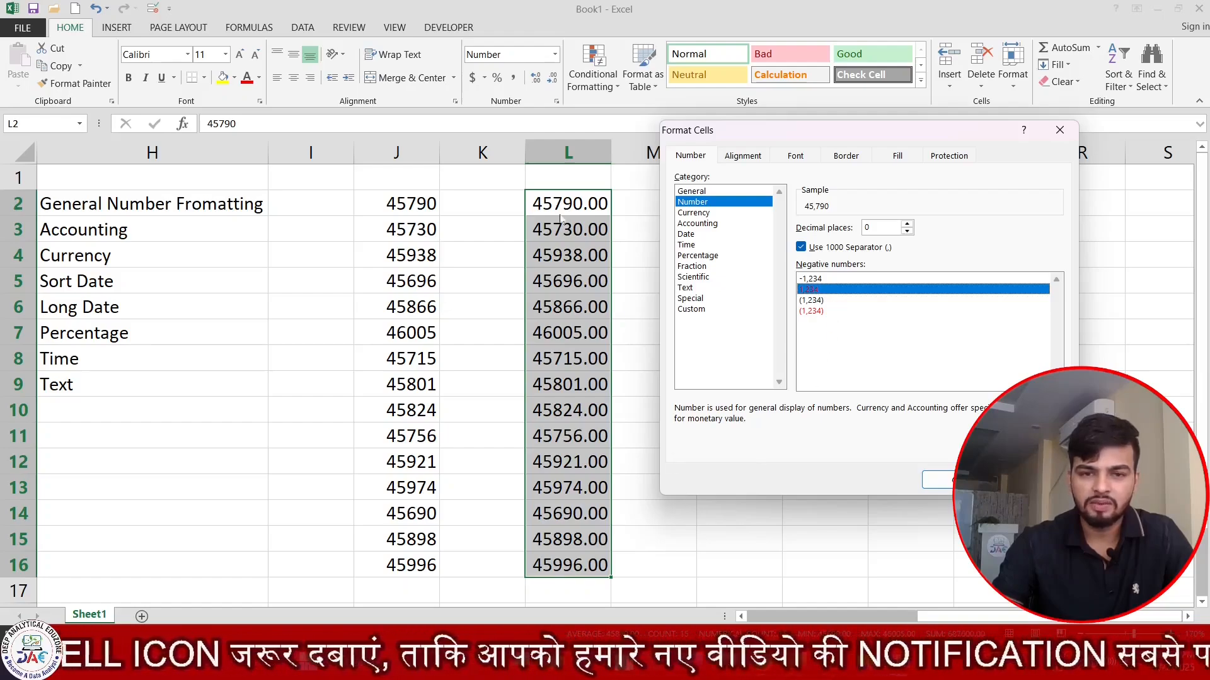
pyautogui.click(819, 311)
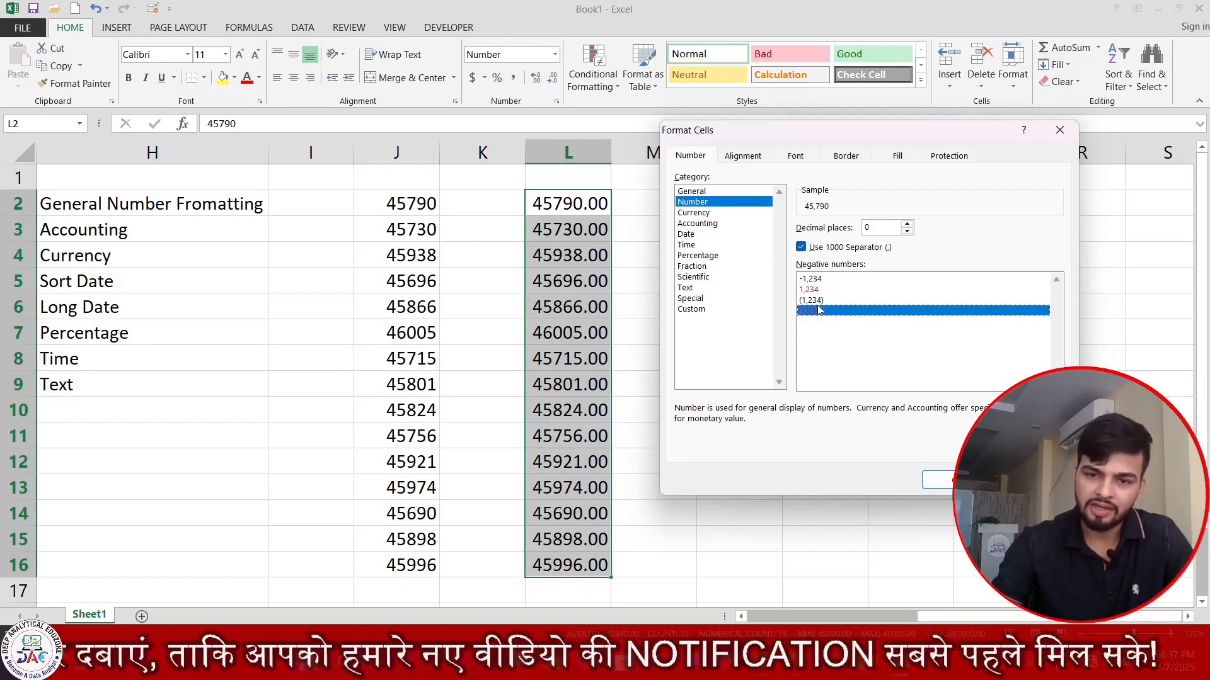
pyautogui.click(819, 303)
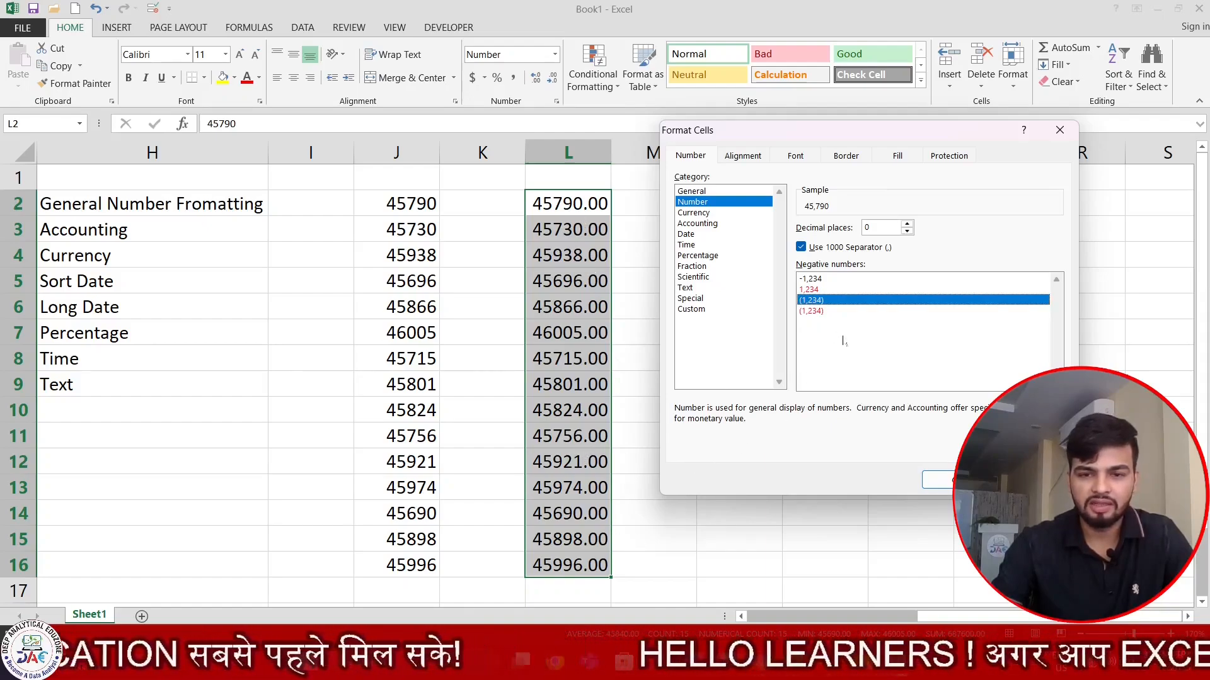
pyautogui.click(814, 312)
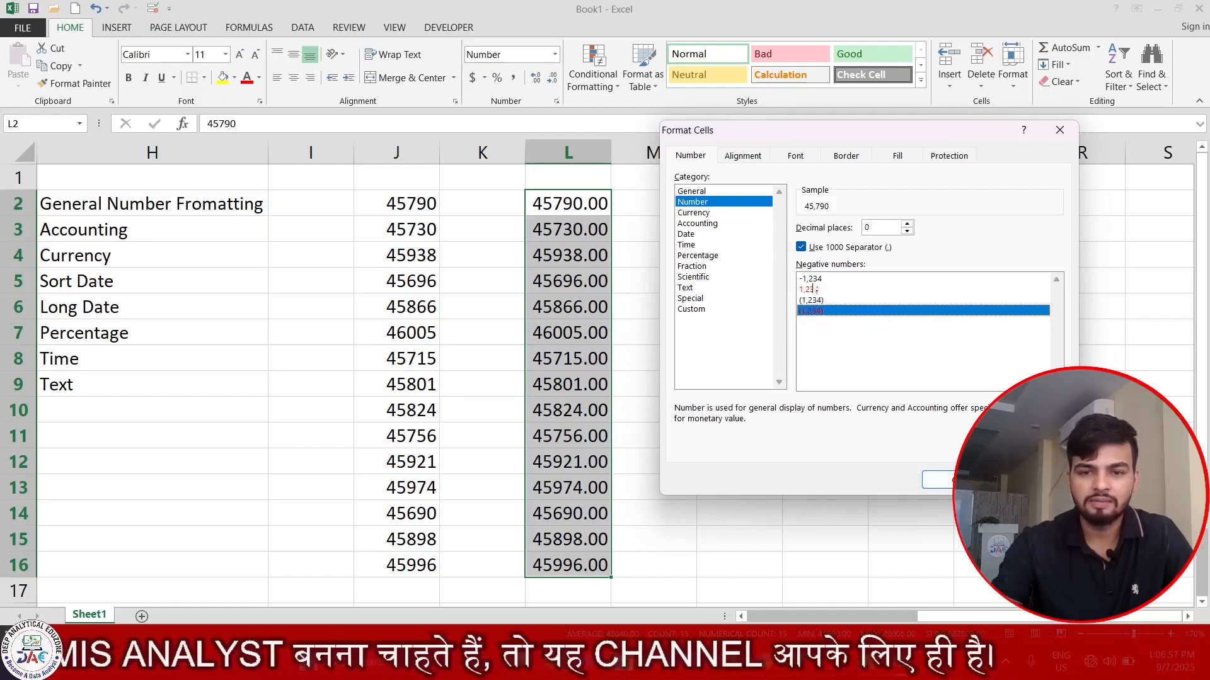
pyautogui.press('Up')
pyautogui.press('Up')
pyautogui.press('Up')
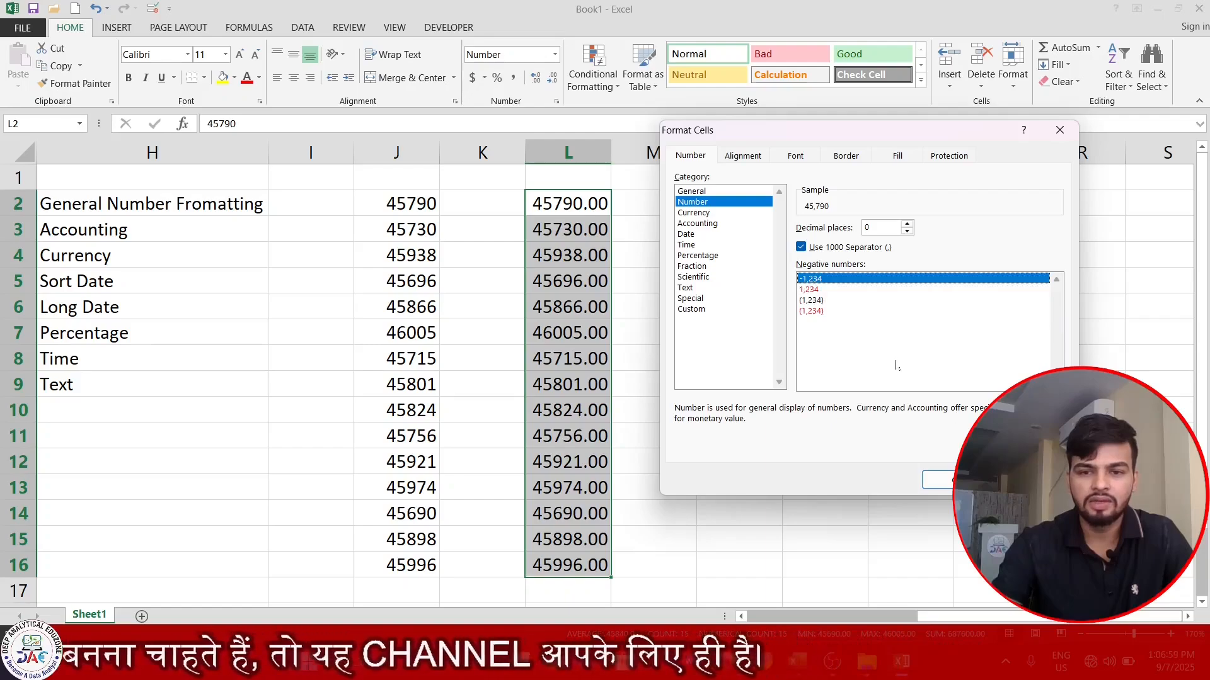
pyautogui.click(811, 290)
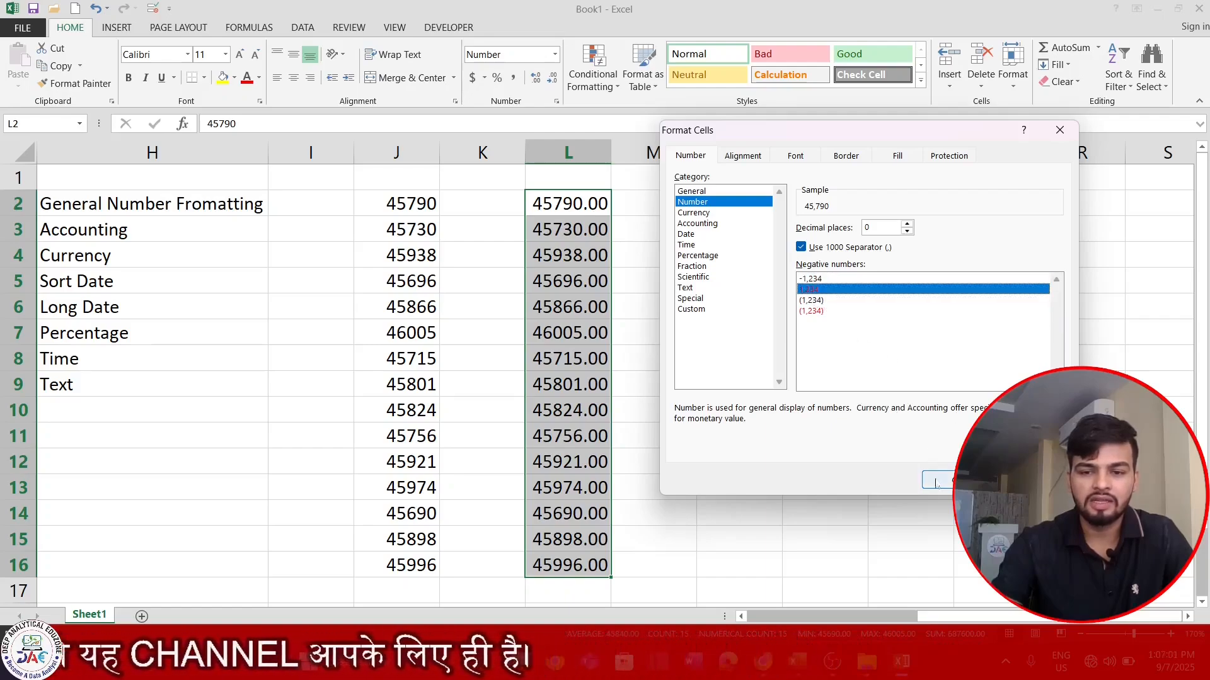
pyautogui.click(943, 482)
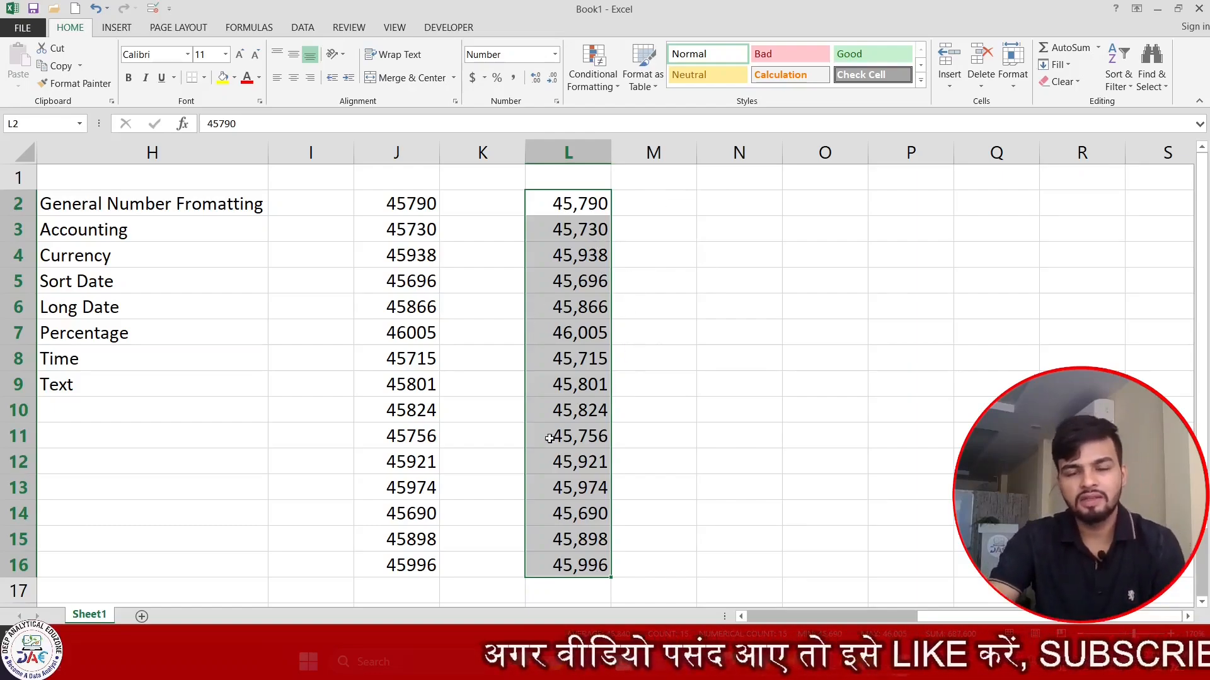
# - Enter 654465465 in N3 and apply Comma Style so it shows 654,465,465.00
pyautogui.click(737, 228)
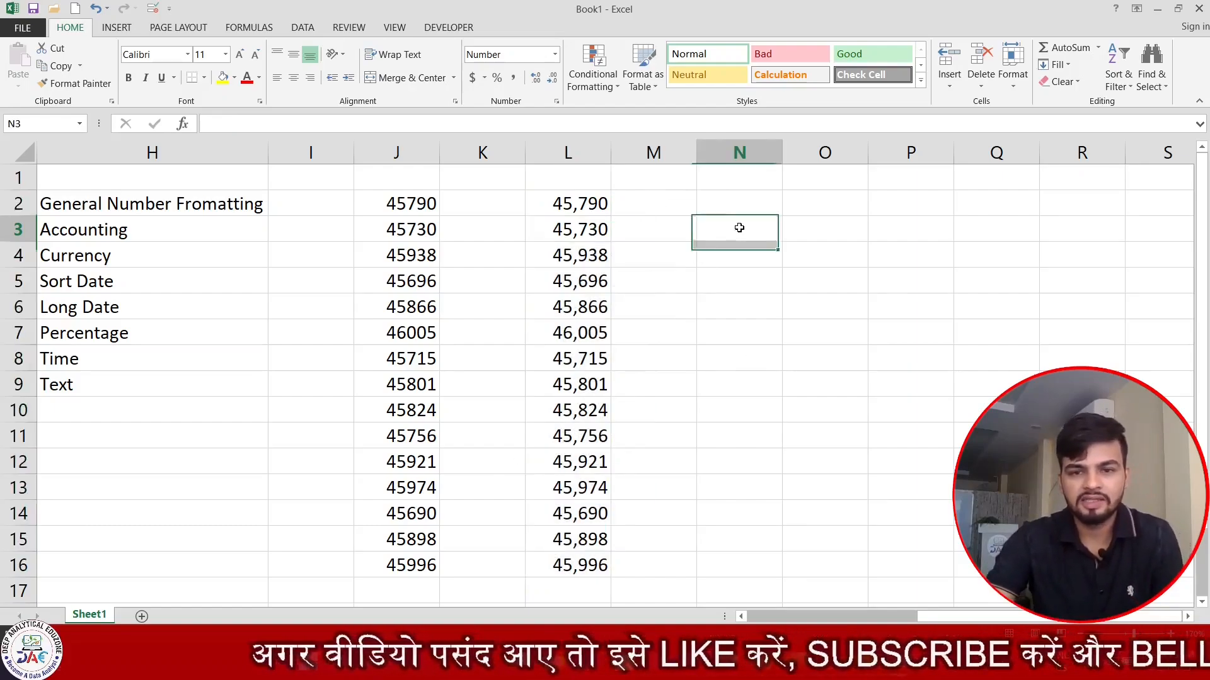
pyautogui.write('6544654654')
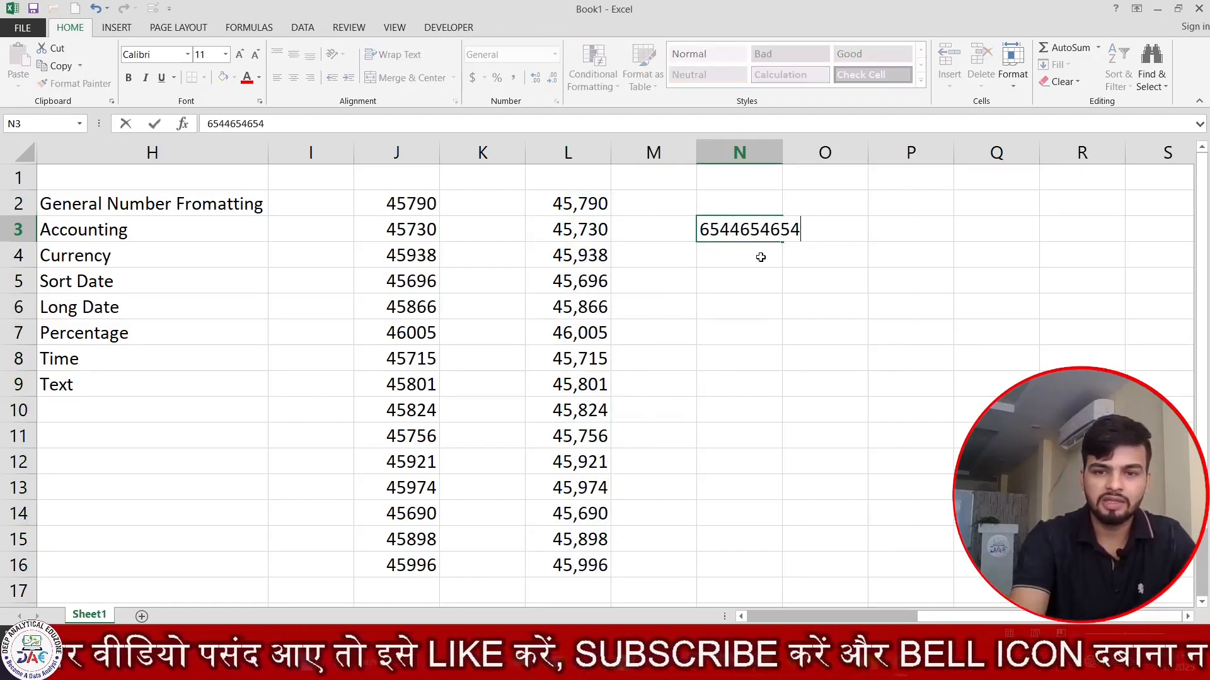
pyautogui.press('BackSpace')
pyautogui.press('Return')
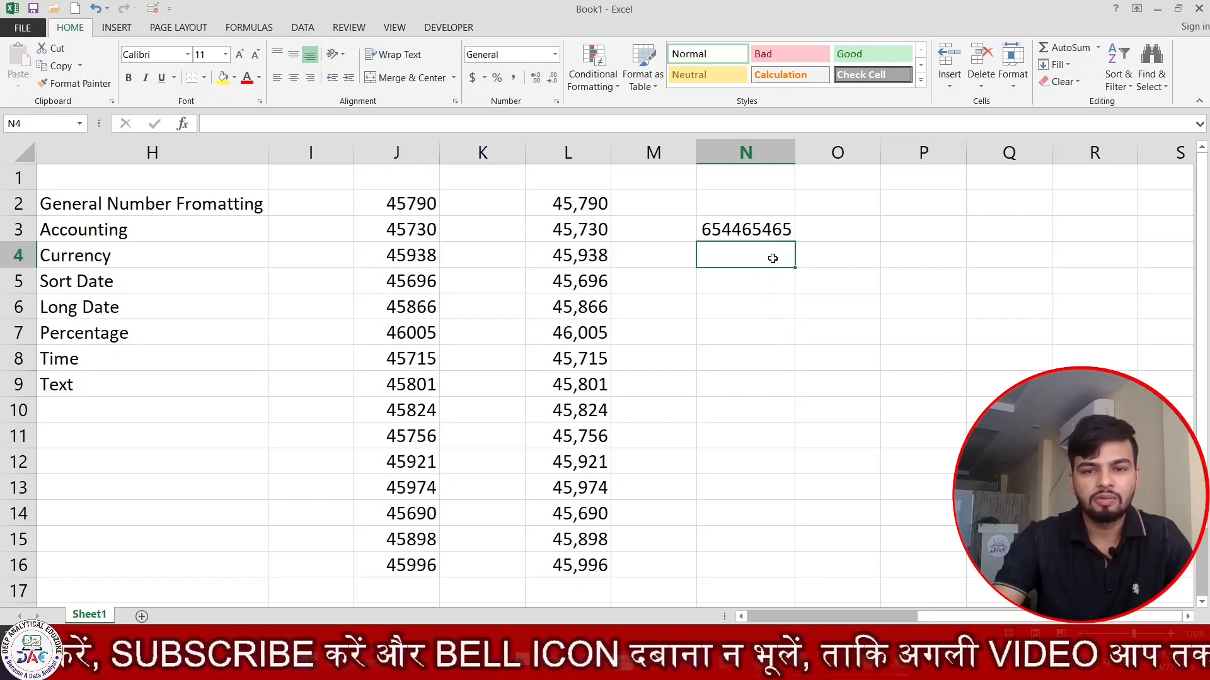
pyautogui.click(779, 231)
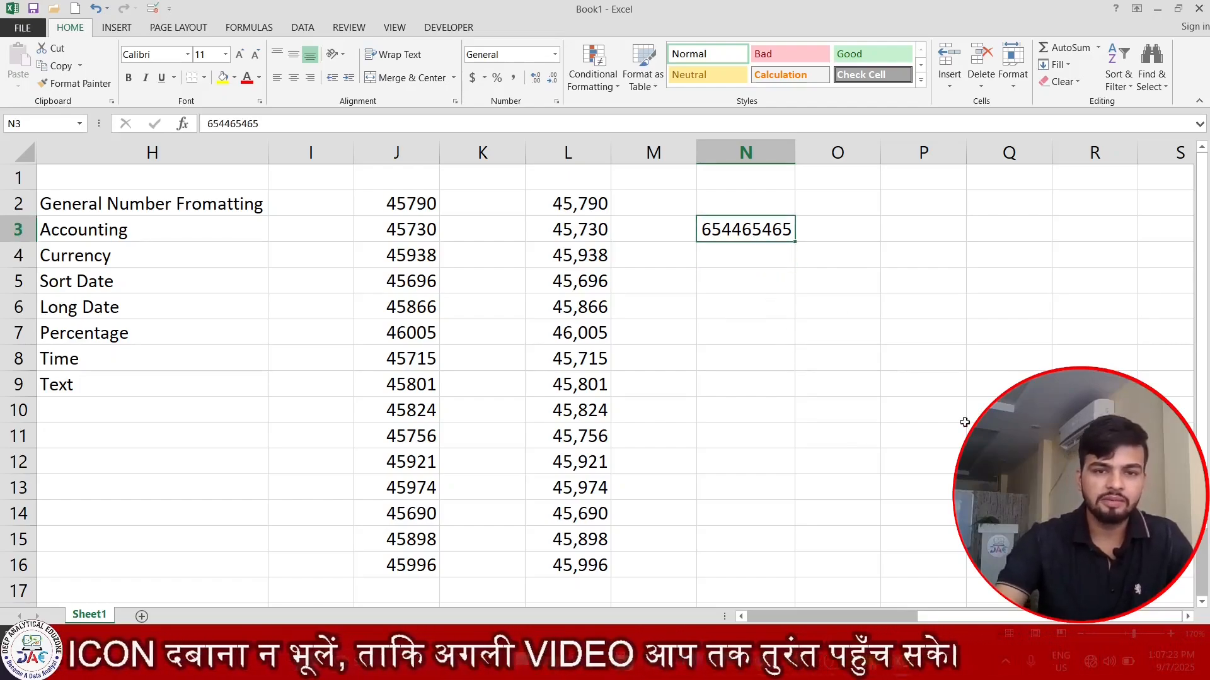
pyautogui.click(514, 78)
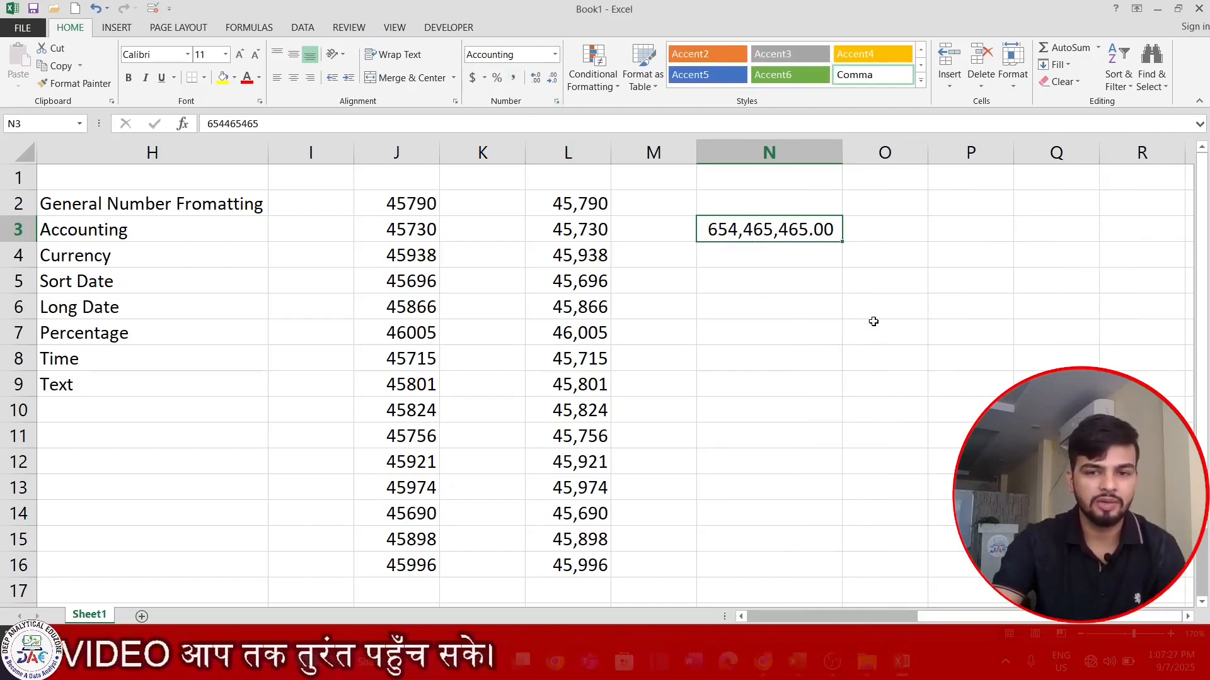
# - Change L6 to -8768 so it shows in red as 8,768
pyautogui.click(805, 322)
pyautogui.moveTo(582, 203); pyautogui.dragTo(554, 543)
pyautogui.click(780, 465)
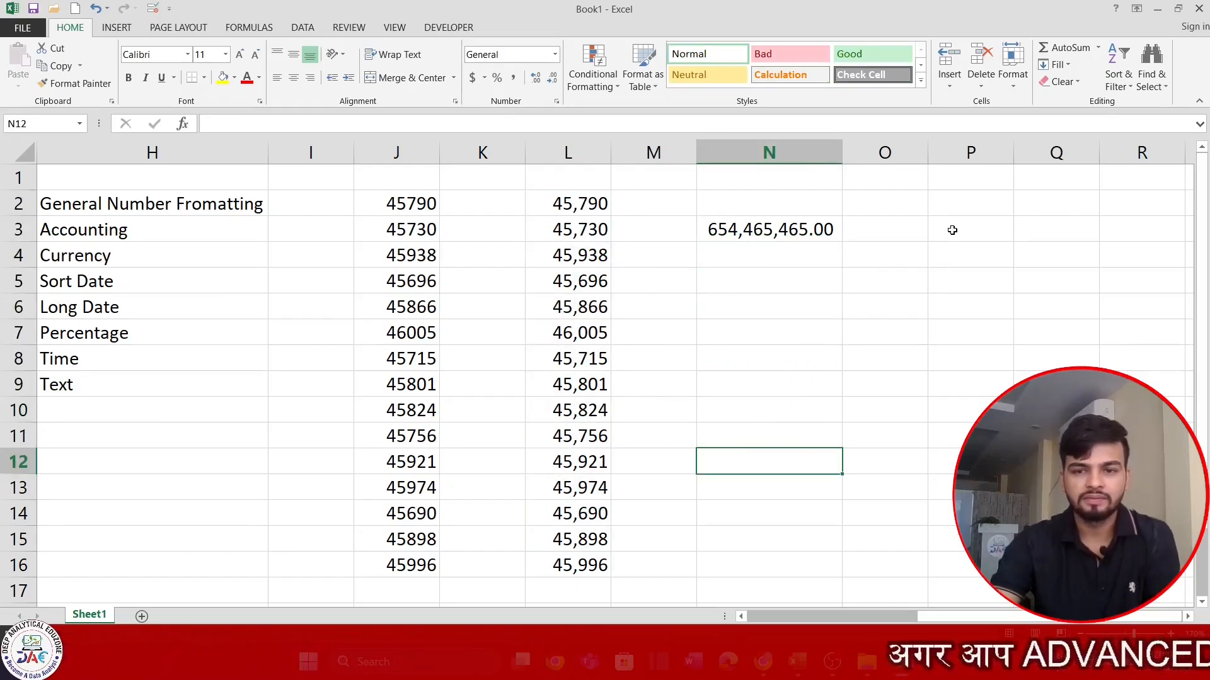
pyautogui.press('Up')
pyautogui.press('Up')
pyautogui.press('Up')
pyautogui.press('Up')
pyautogui.press('Up')
pyautogui.press('Up')
pyautogui.press('Up')
pyautogui.press('Up')
pyautogui.press('Up')
pyautogui.press('Up')
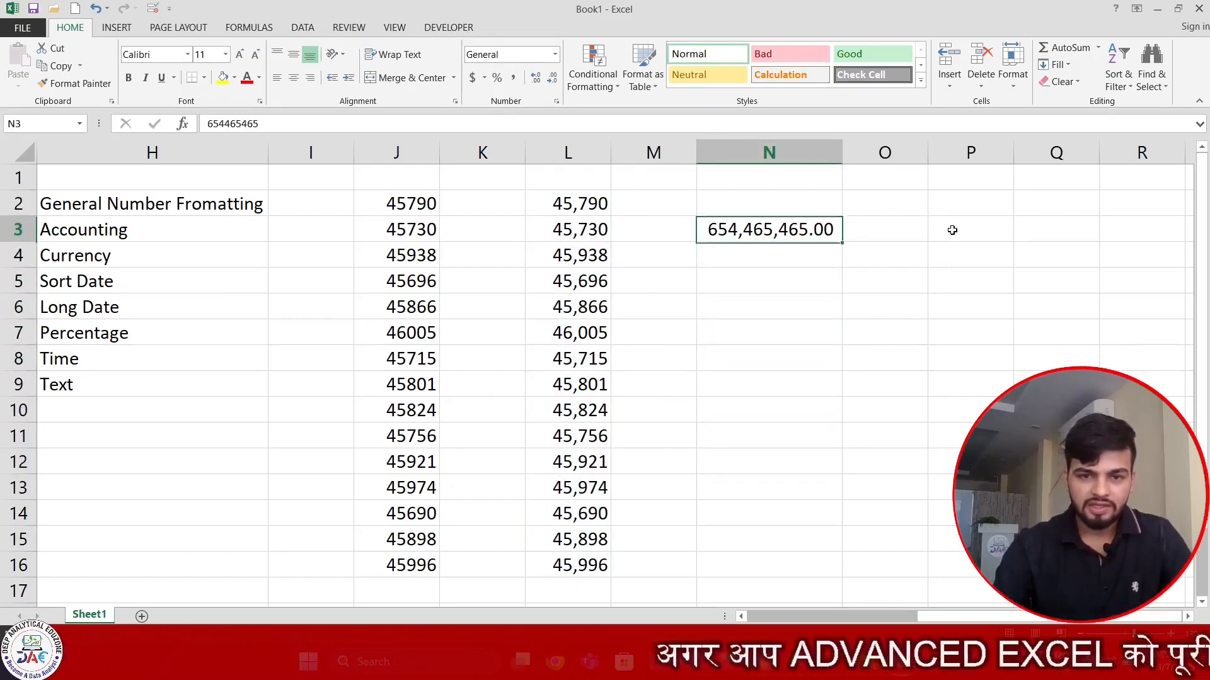
pyautogui.click(582, 313)
pyautogui.write('-8768')
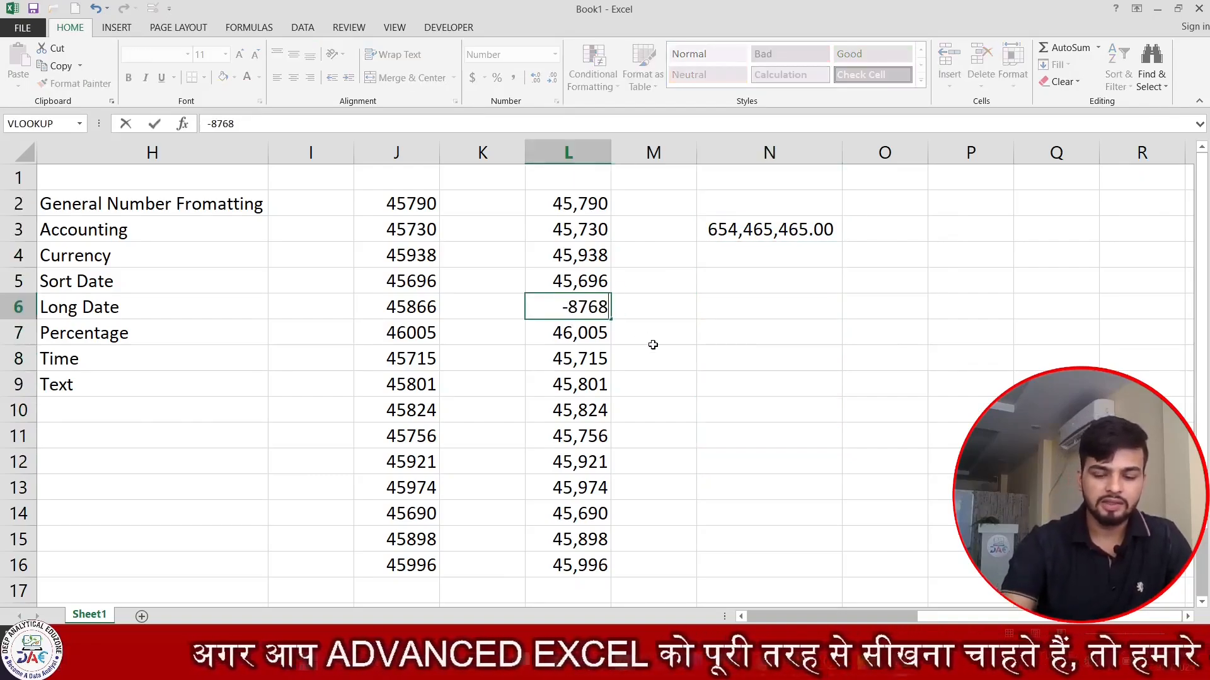
pyautogui.press('Return')
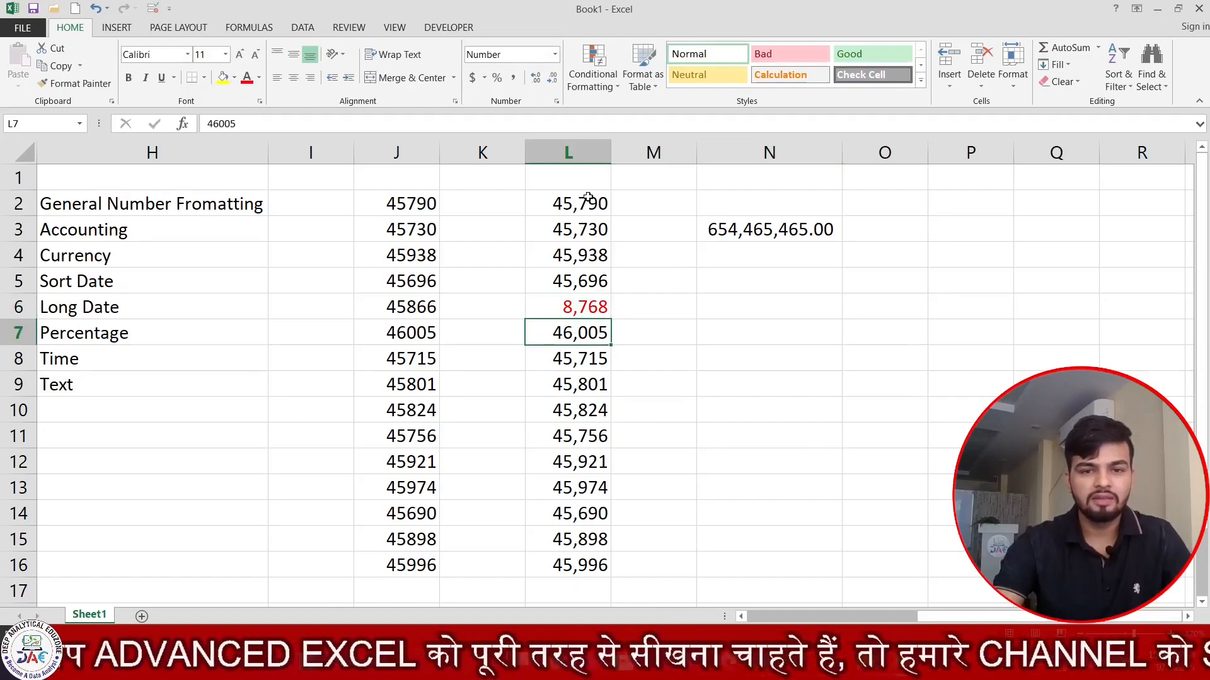
pyautogui.moveTo(587, 198); pyautogui.dragTo(603, 462)
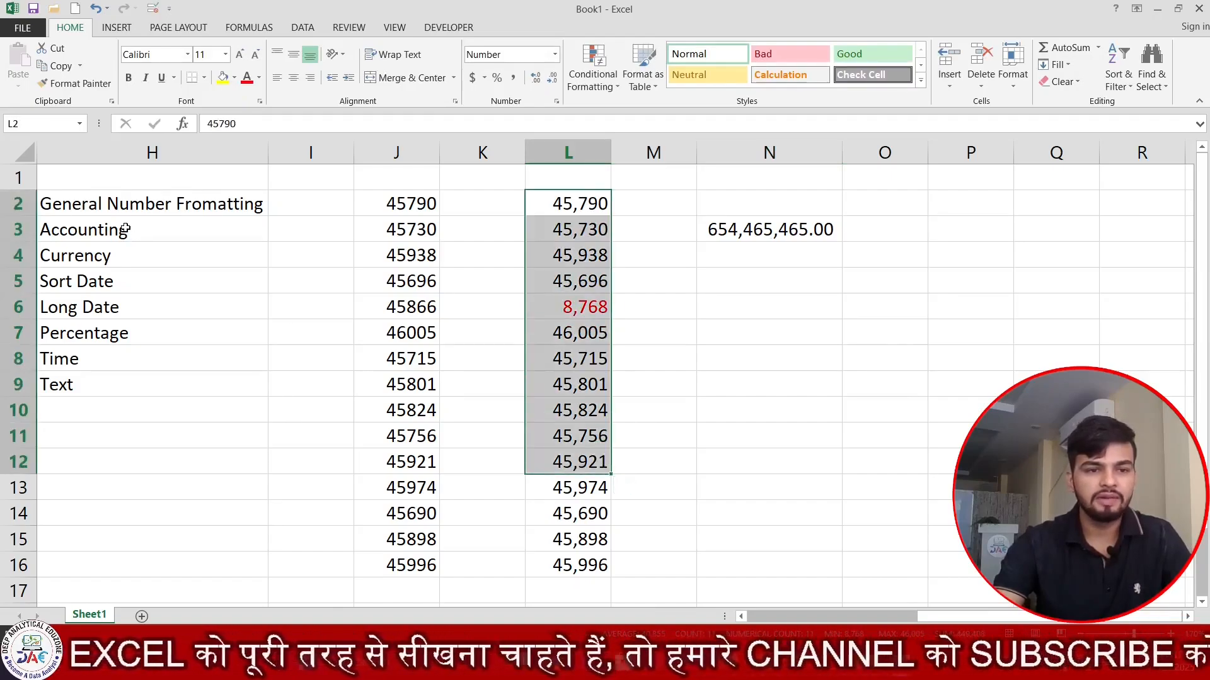
# - Select the numbers in J2:J16 and copy them
pyautogui.click(889, 200)
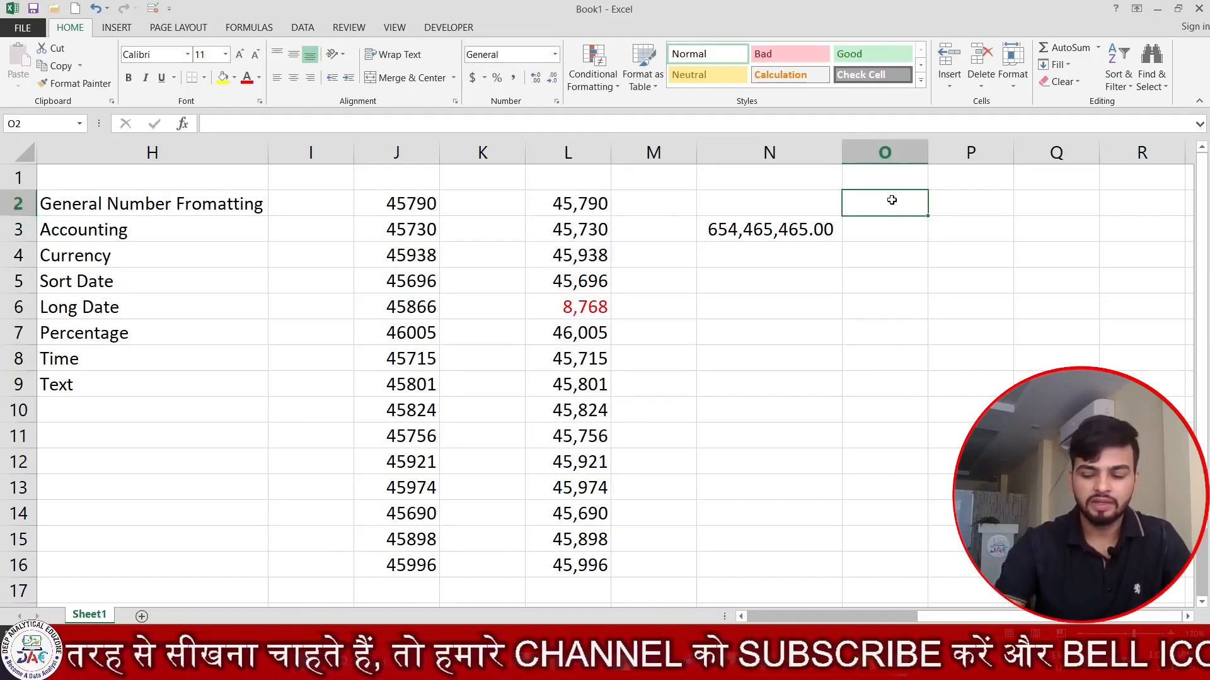
pyautogui.press('Right')
pyautogui.press('Right')
pyautogui.press('Right')
pyautogui.press('Right')
pyautogui.press('Right')
pyautogui.press('Right')
pyautogui.press('Right')
pyautogui.press('Left')
pyautogui.press('Left')
pyautogui.press('Left')
pyautogui.press('Left')
pyautogui.press('Left')
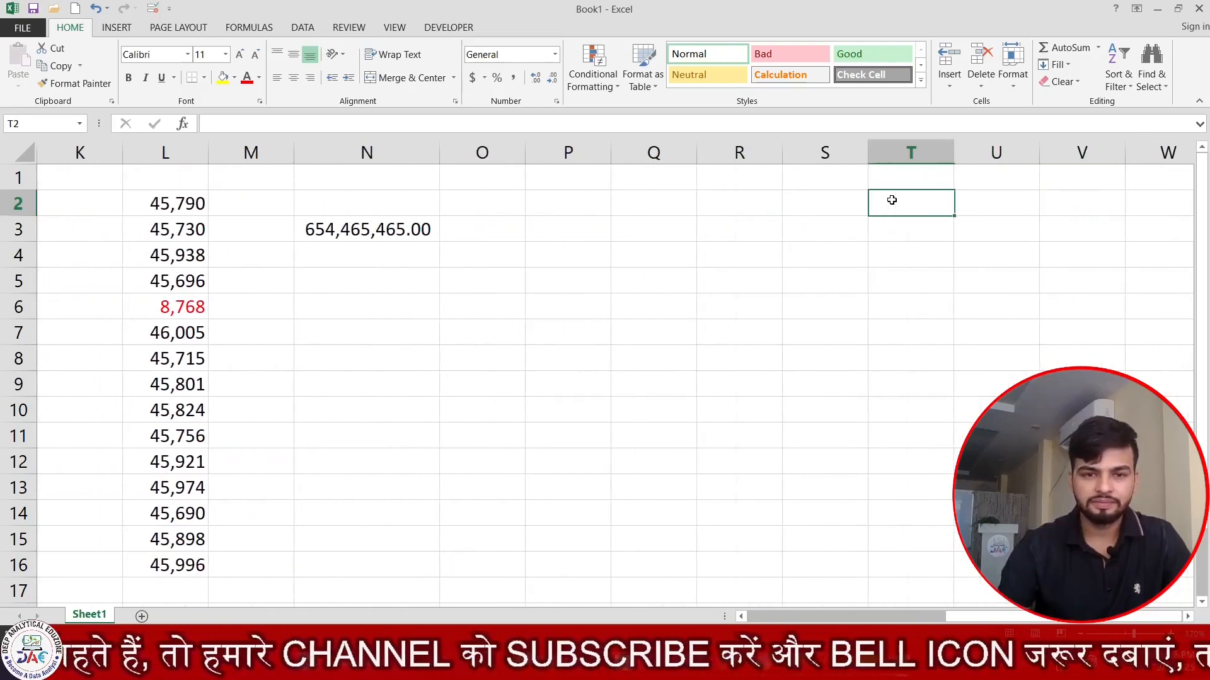
pyautogui.press('Left')
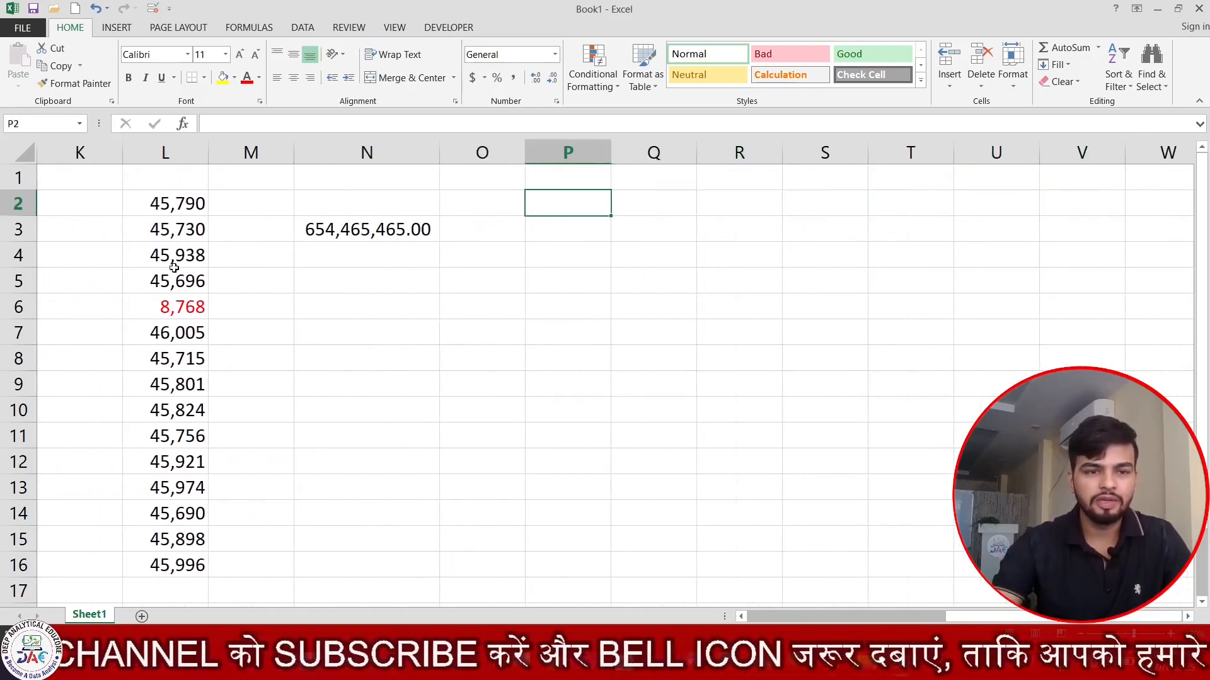
pyautogui.press('Left')
pyautogui.press('Left')
pyautogui.press('Left')
pyautogui.press('Left')
pyautogui.press('Left')
pyautogui.press('Left')
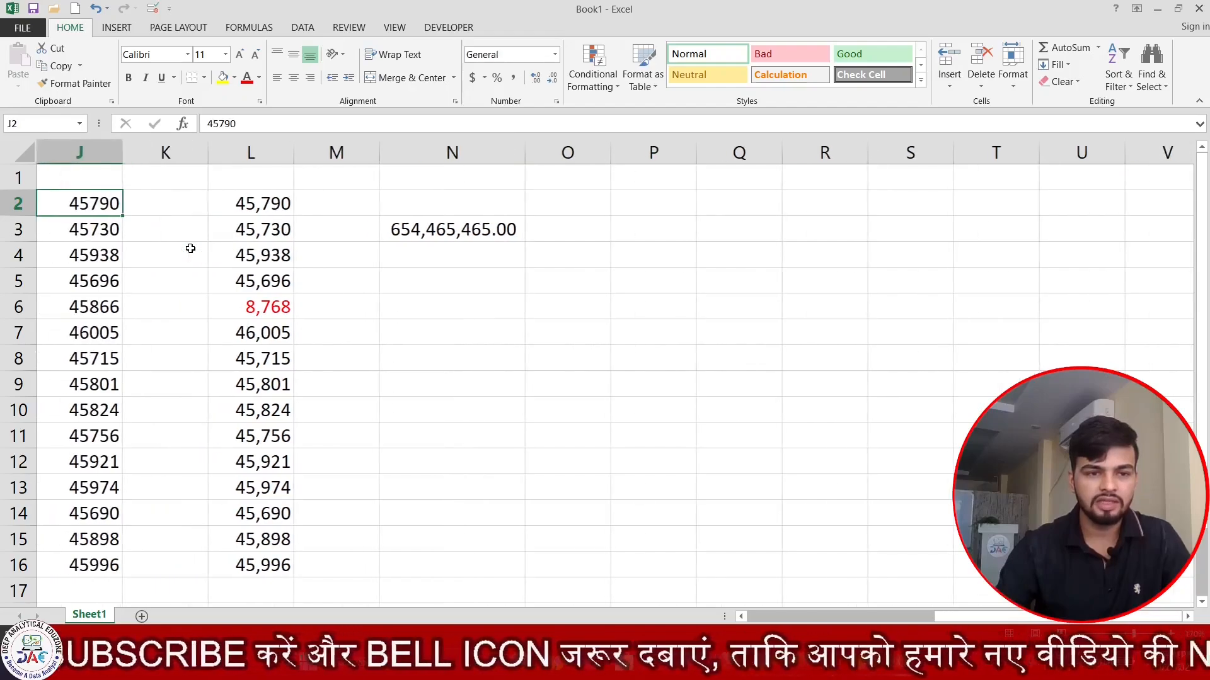
pyautogui.hotkey('ctrl', 'shift', 'Down')
pyautogui.hotkey('ctrl', 'c')
# - Paste the copied numbers into columns P, Q, R, S and T from row 2, then select P2:P16
pyautogui.press('Right')
pyautogui.press('Right')
pyautogui.press('Right')
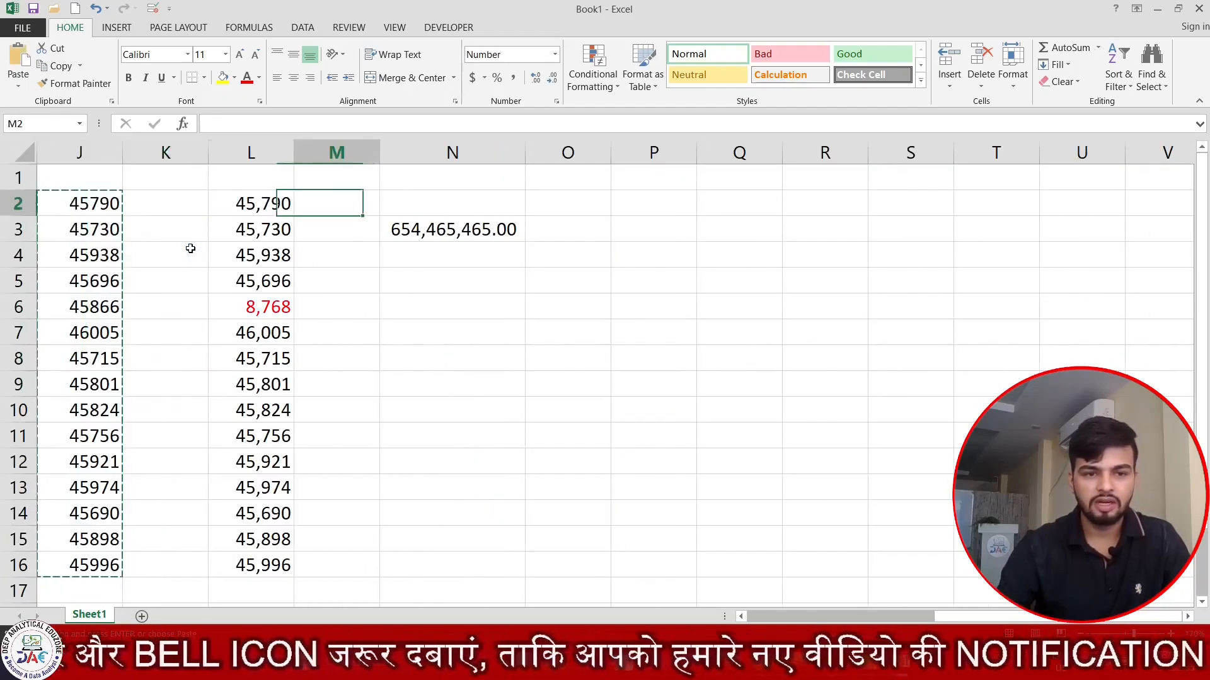
pyautogui.press('Right')
pyautogui.press('Right')
pyautogui.press('Right')
pyautogui.hotkey('ctrl', 'v')
pyautogui.press('Right')
pyautogui.press('ctrl')
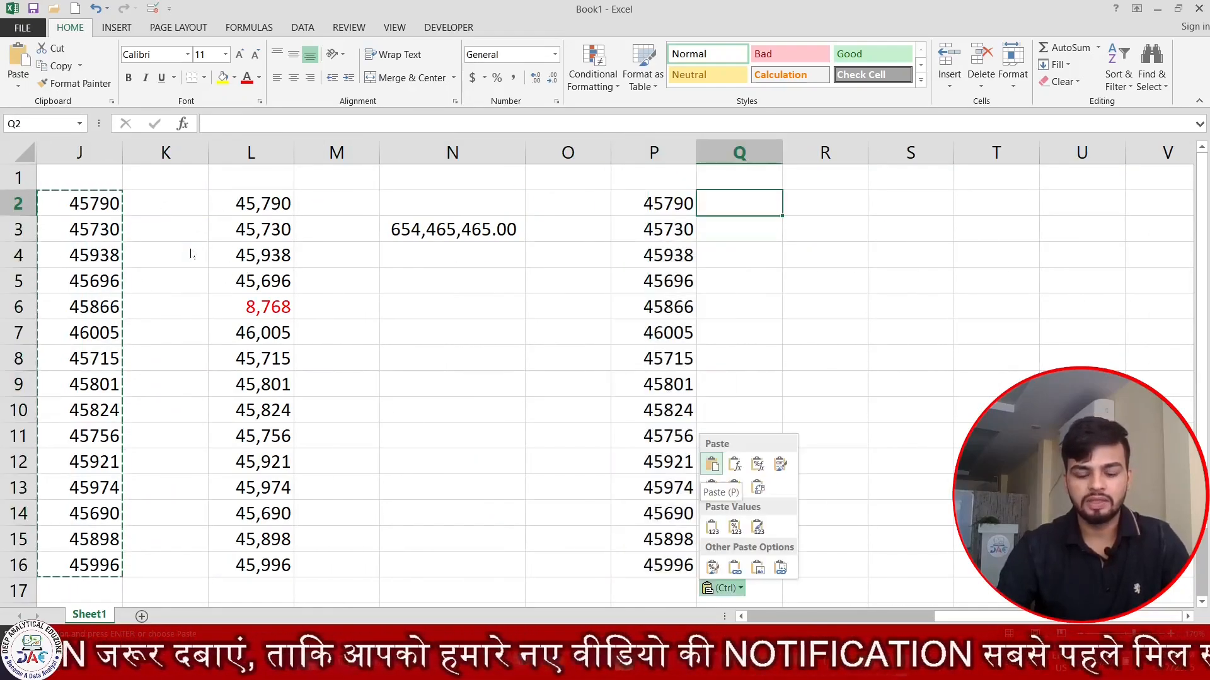
pyautogui.press('Escape')
pyautogui.hotkey('ctrl', 'v')
pyautogui.press('Right')
pyautogui.hotkey('ctrl', 'v')
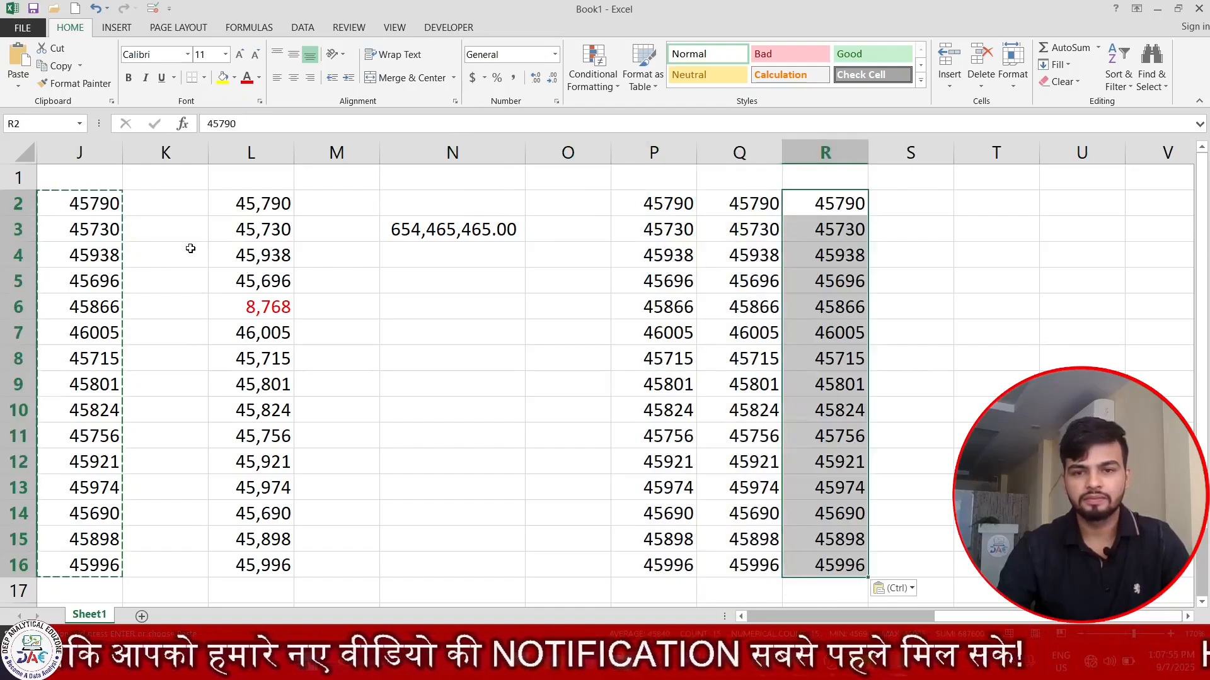
pyautogui.press('Right')
pyautogui.hotkey('ctrl', 'v')
pyautogui.press('Right')
pyautogui.hotkey('ctrl', 'v')
pyautogui.press('Right')
pyautogui.press('Right')
pyautogui.press('Right')
pyautogui.press('Right')
pyautogui.press('Right')
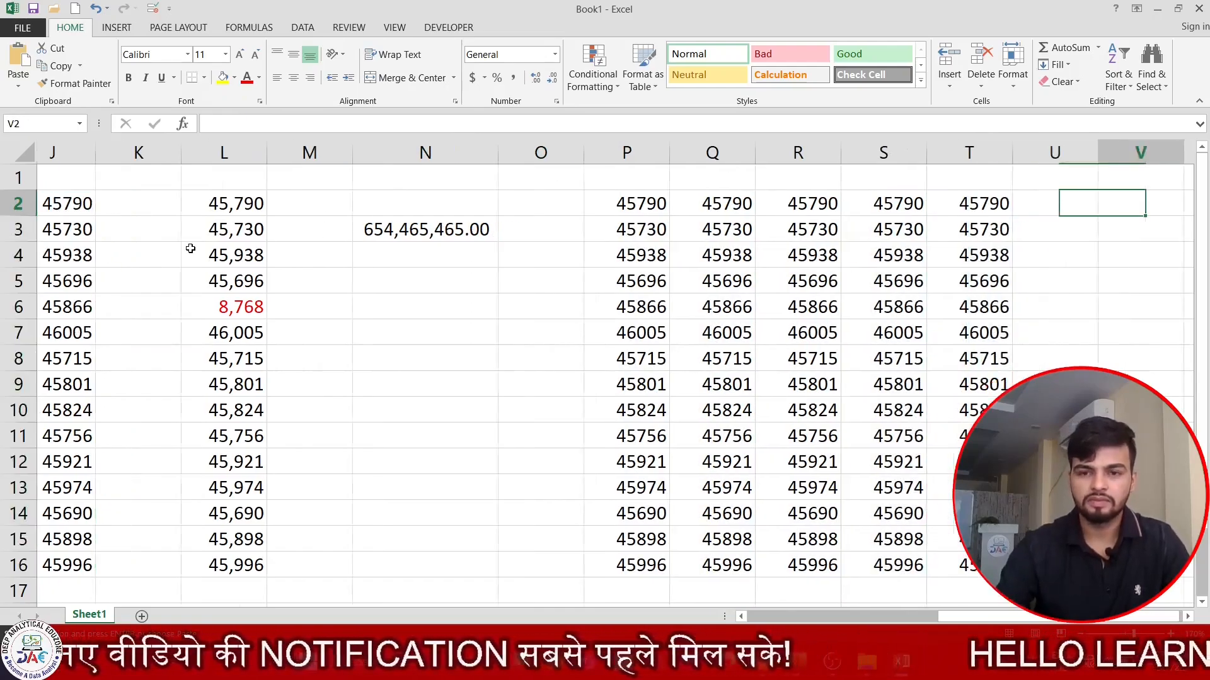
pyautogui.press('Right')
pyautogui.press('Right')
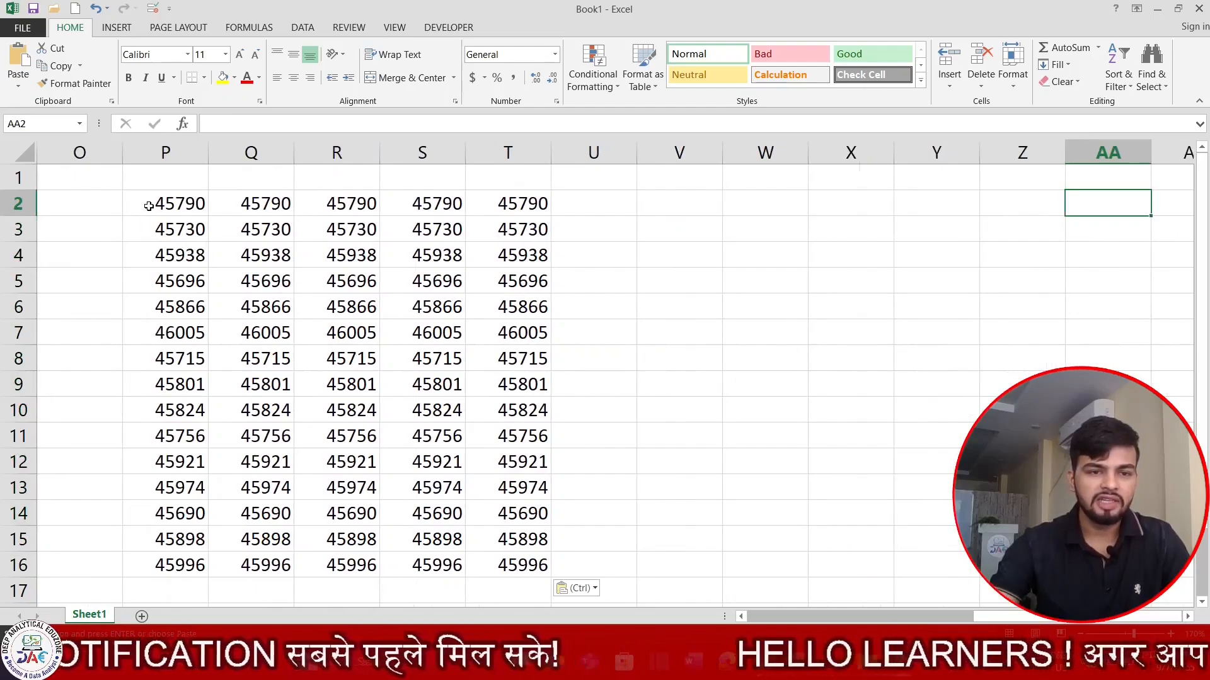
pyautogui.click(149, 204)
pyautogui.hotkey('ctrl', 'shift', 'Down')
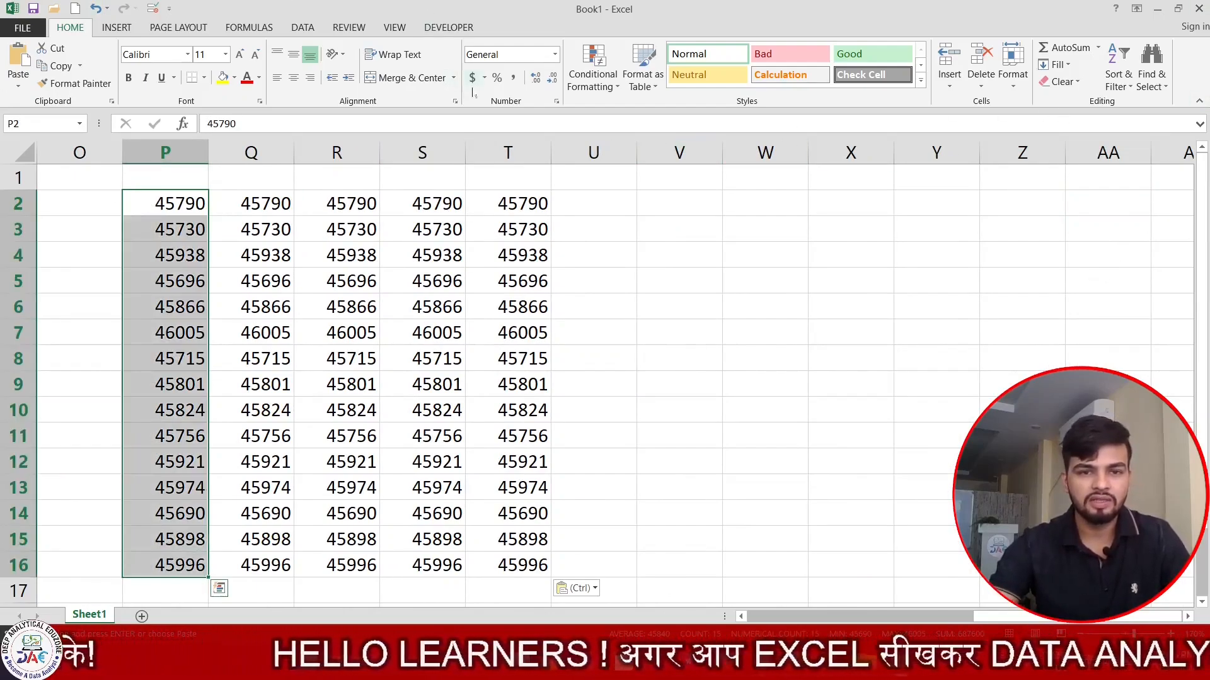
# - Give P2:P16 Accounting format, 0 decimals, $ Malay (Brunei Darussalam) symbol, and widen column P
pyautogui.click(556, 101)
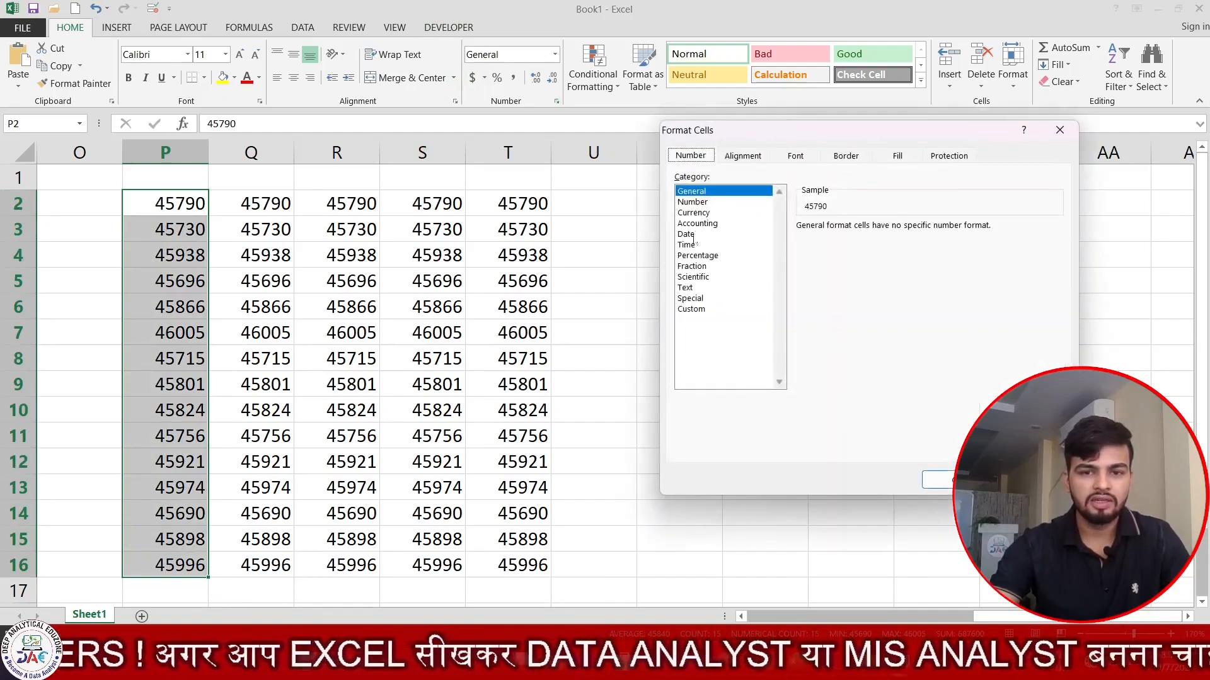
pyautogui.click(696, 224)
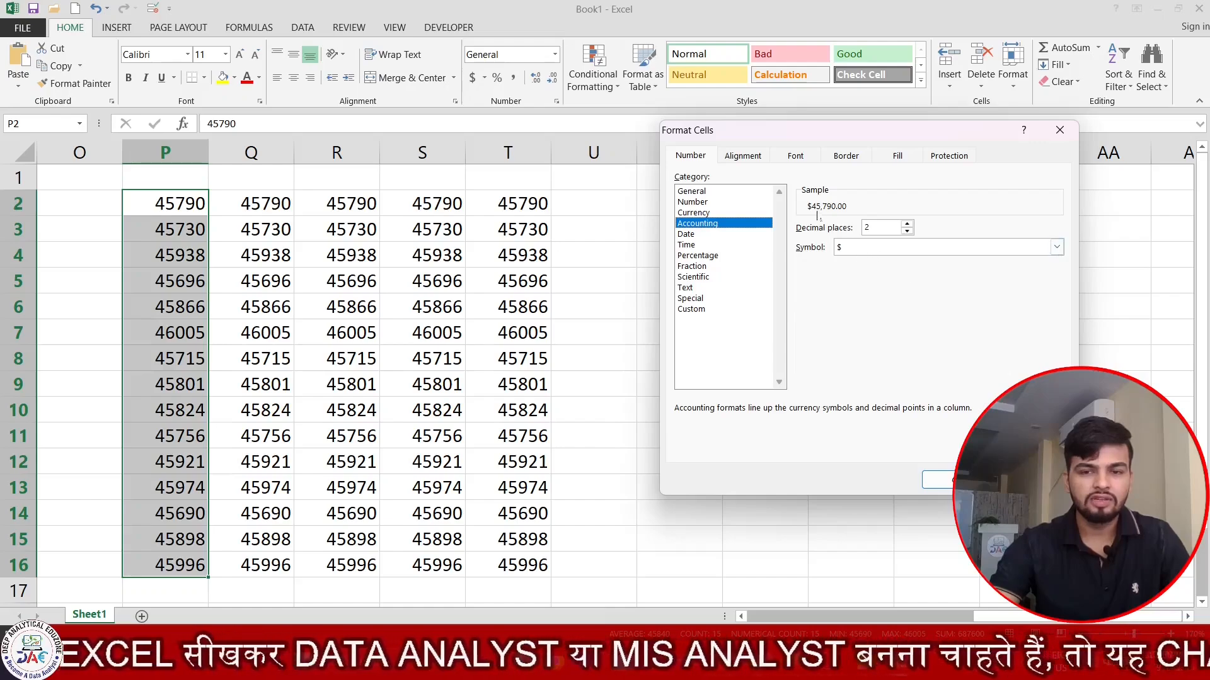
pyautogui.click(907, 230)
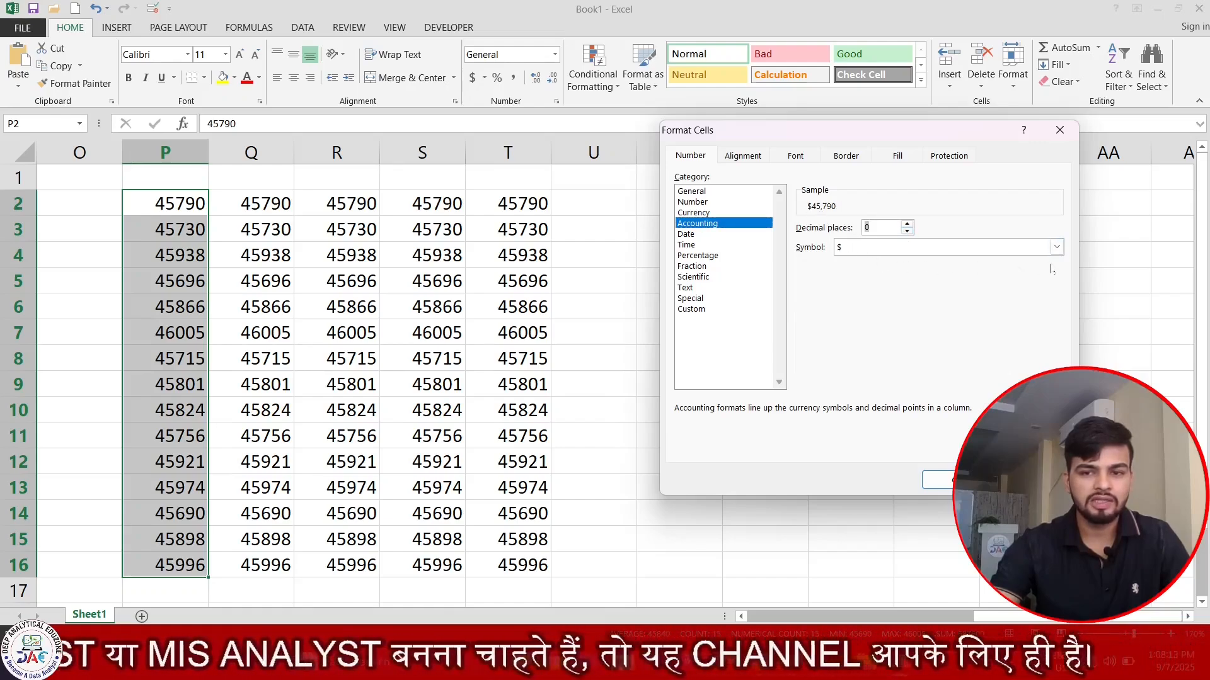
pyautogui.click(1057, 247)
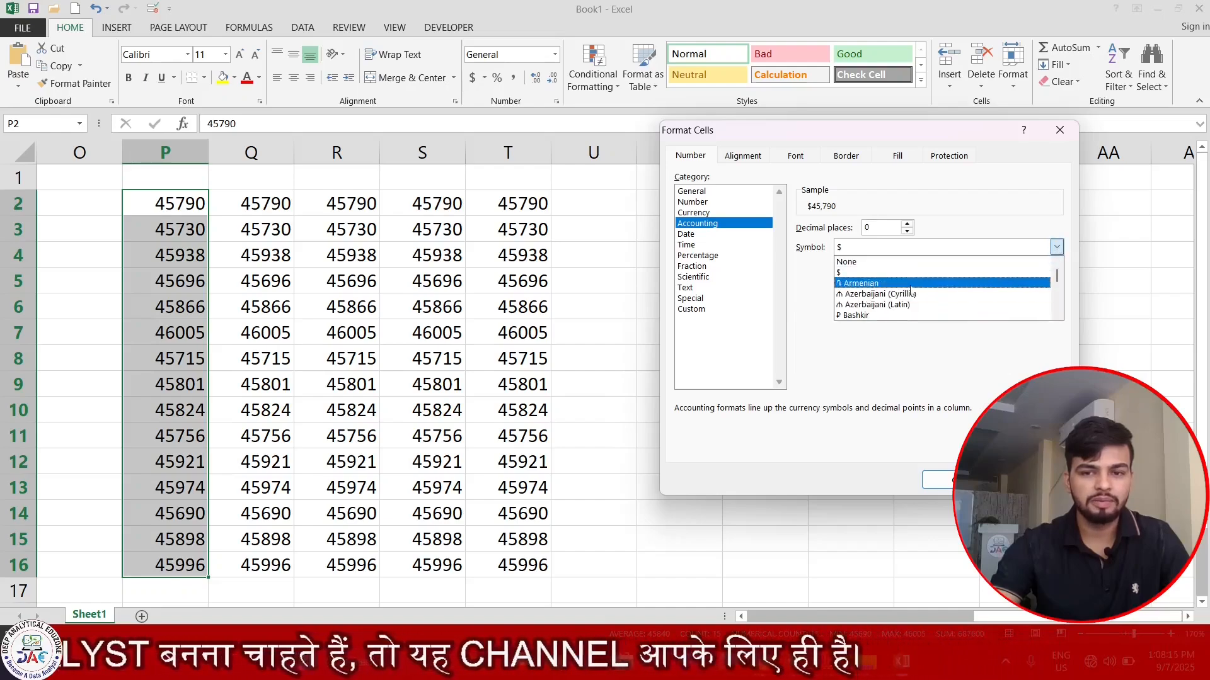
pyautogui.scroll(-3, 908, 302)
pyautogui.scroll(-6, 905, 303)
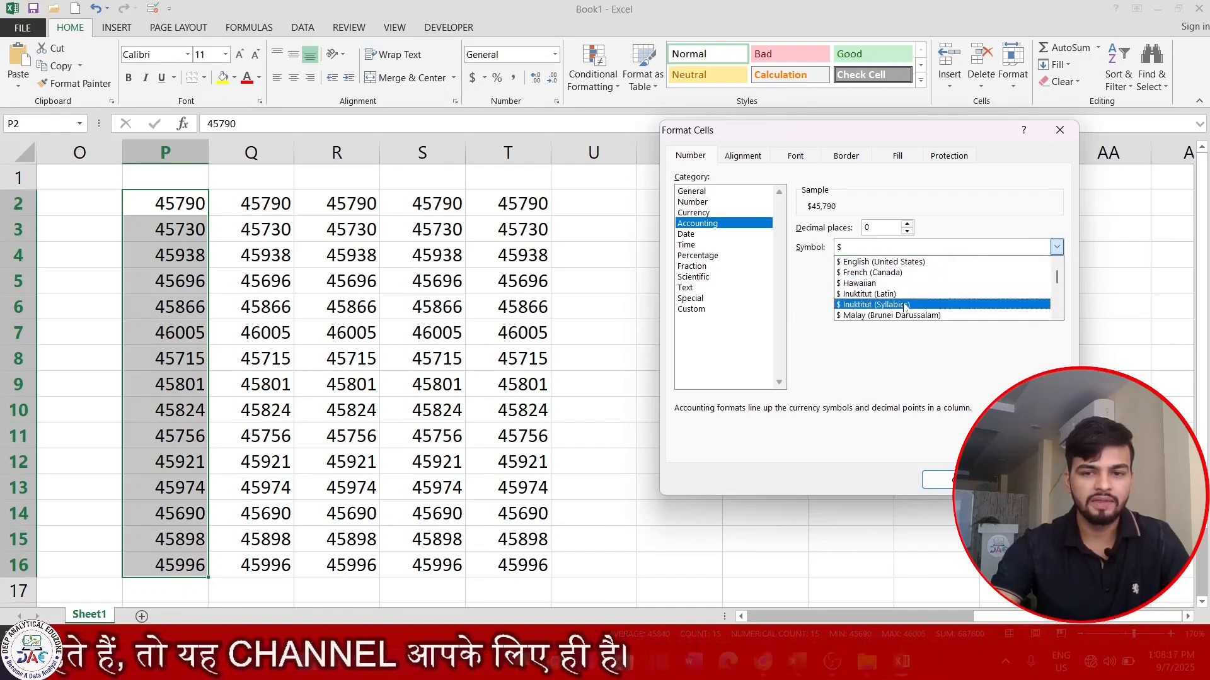
pyautogui.click(898, 295)
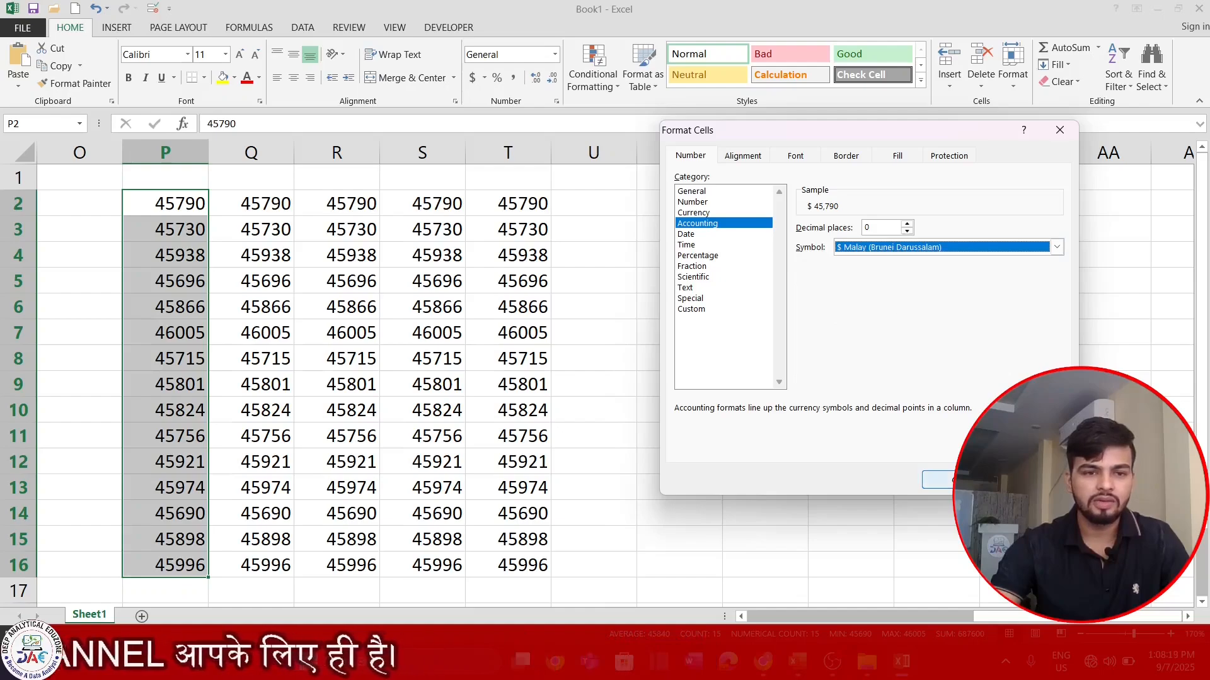
pyautogui.click(938, 480)
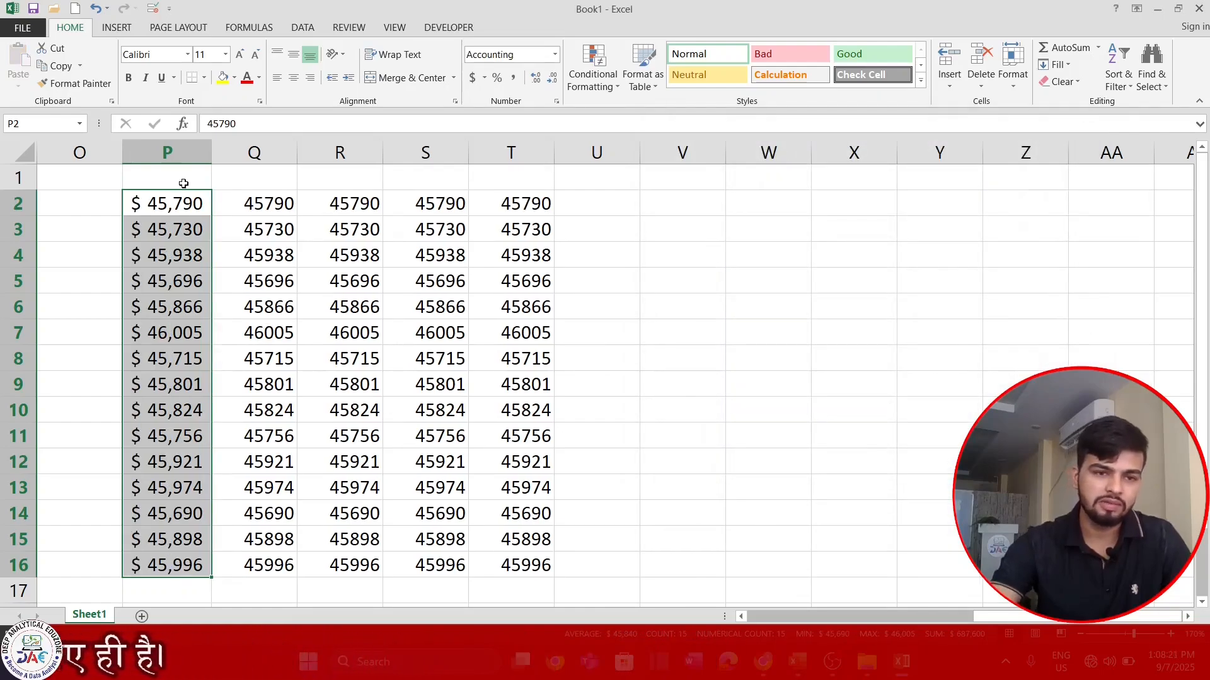
pyautogui.moveTo(211, 152); pyautogui.dragTo(337, 158)
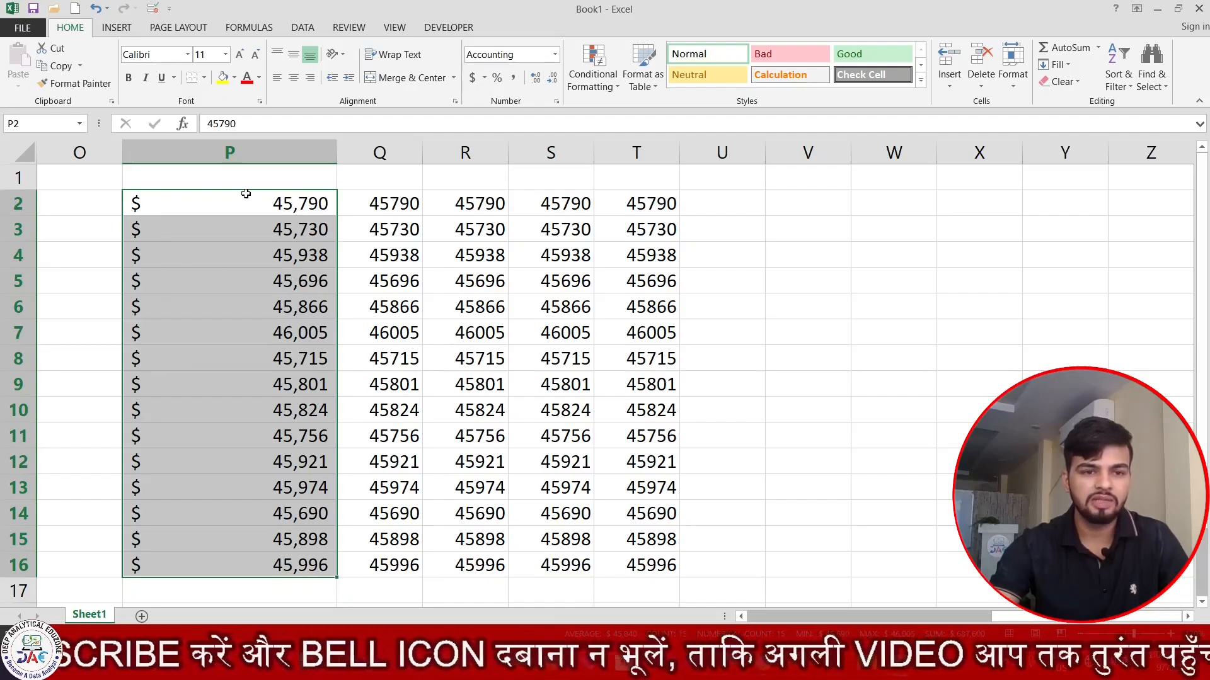
pyautogui.click(257, 169)
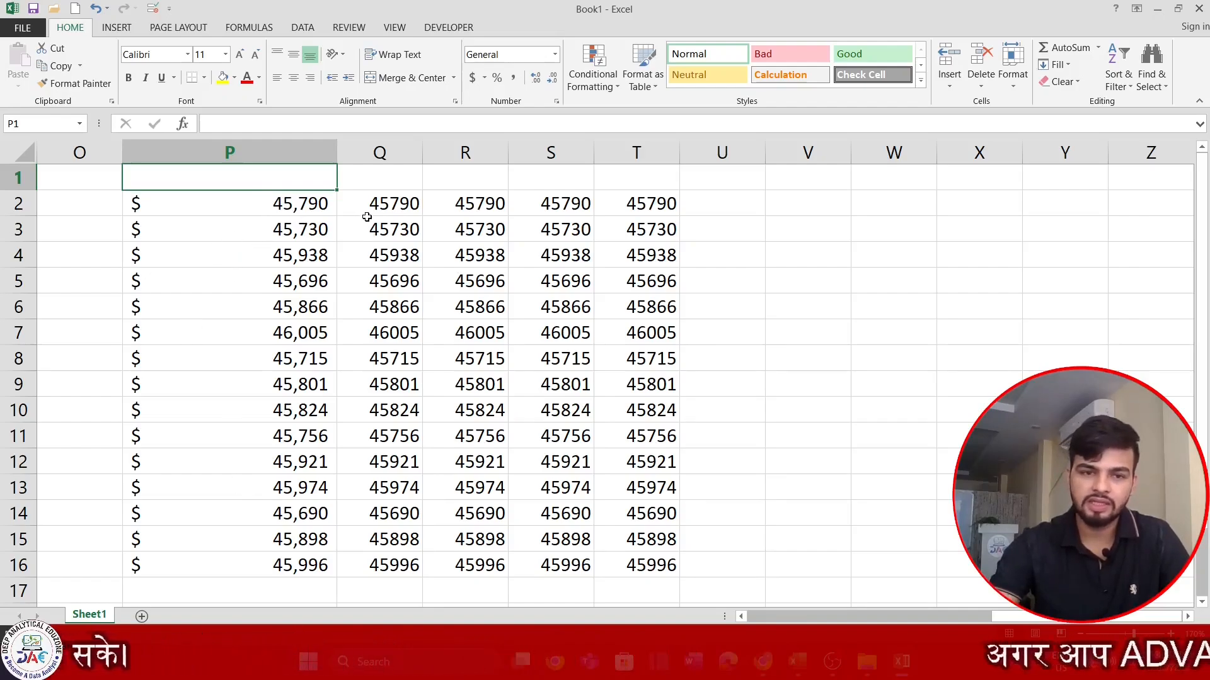
# - Widen column Q and select its plain numbers Q2:Q16
pyautogui.moveTo(422, 153); pyautogui.dragTo(520, 167)
pyautogui.moveTo(441, 203); pyautogui.dragTo(449, 436)
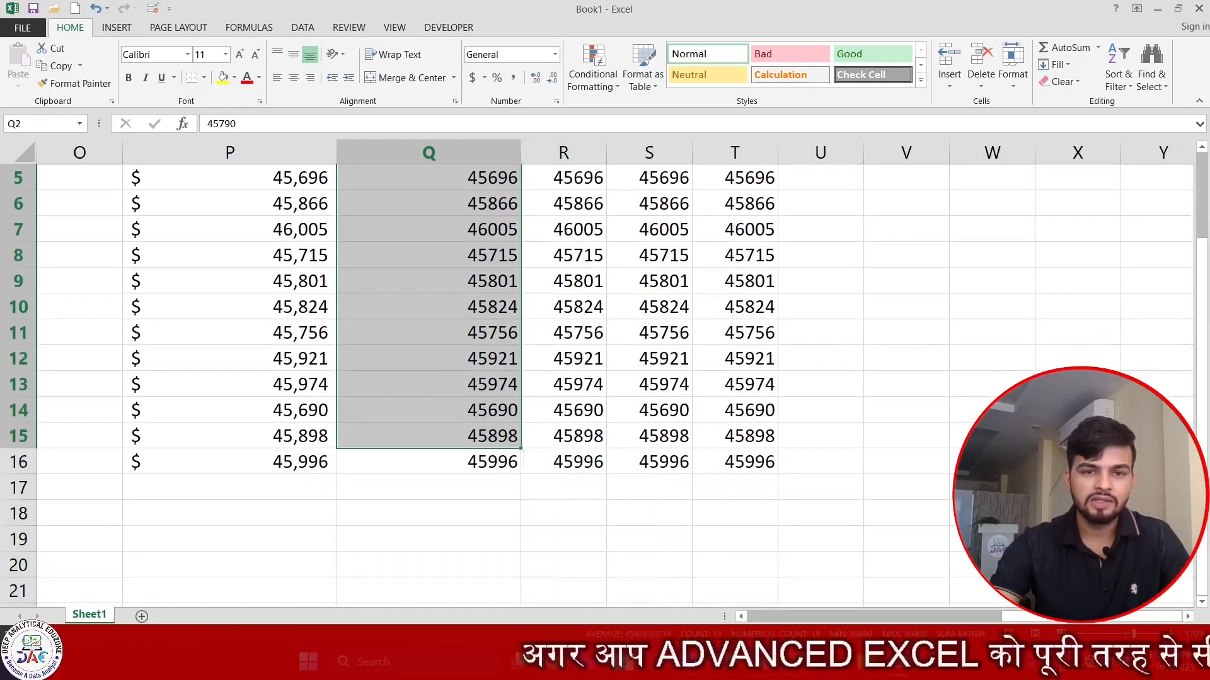
pyautogui.hotkey('shift', 'Down')
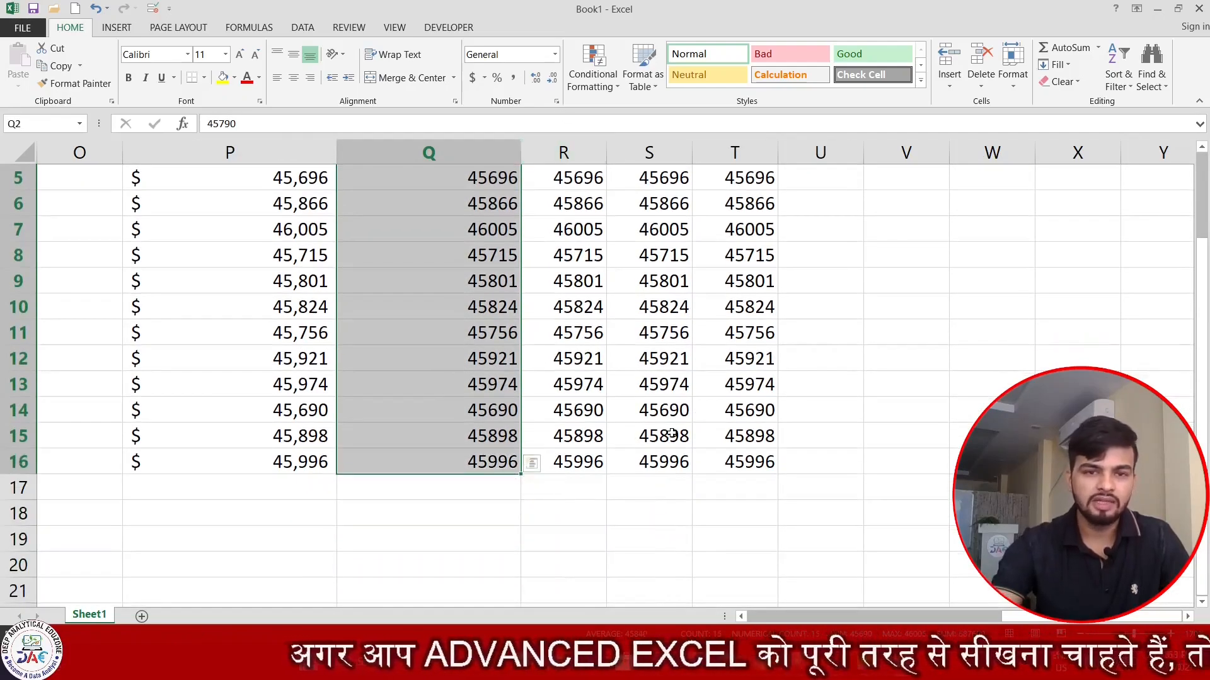
pyautogui.hotkey('ctrl', 'q')
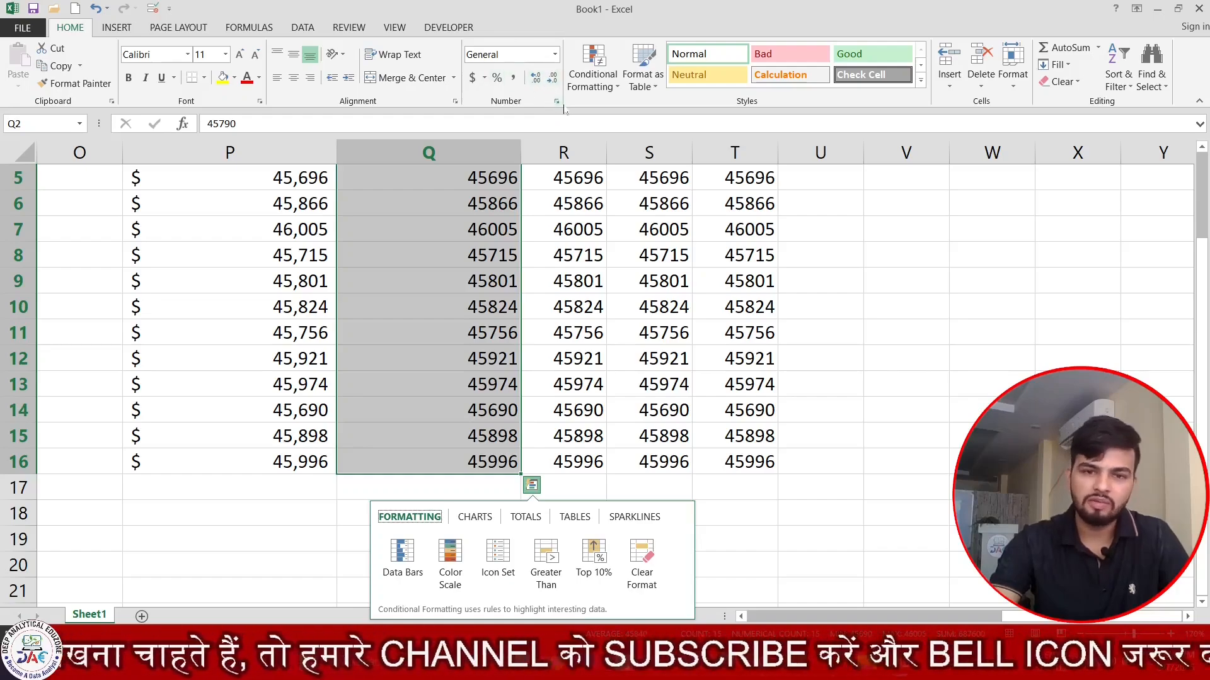
# - Switch Q2:Q16 to Currency format with the ₹ Hindi rupee symbol
pyautogui.click(556, 102)
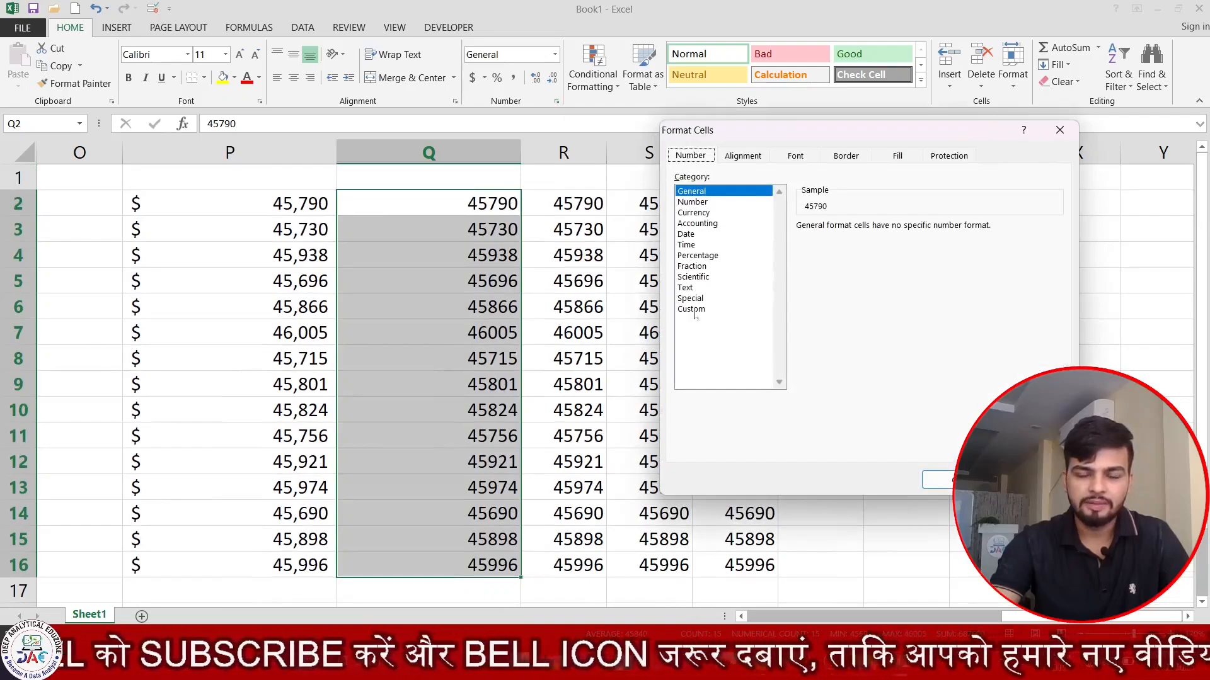
pyautogui.click(697, 224)
pyautogui.click(696, 213)
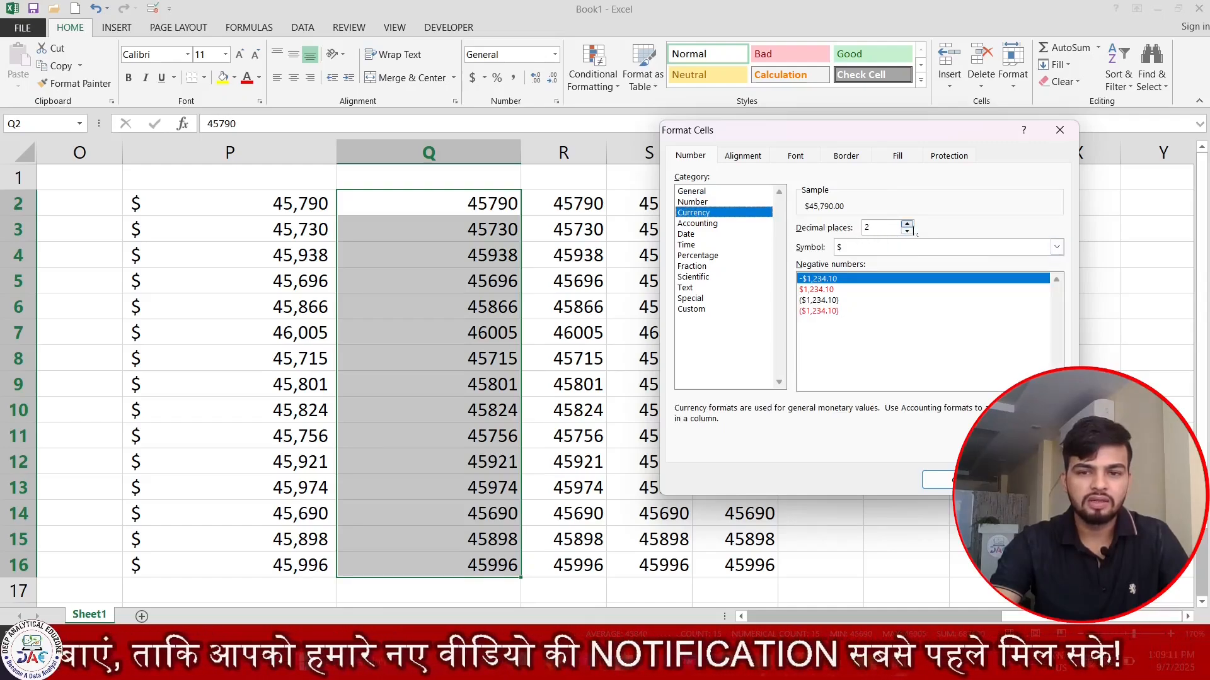
pyautogui.click(1056, 247)
pyautogui.scroll(-3, 1062, 283)
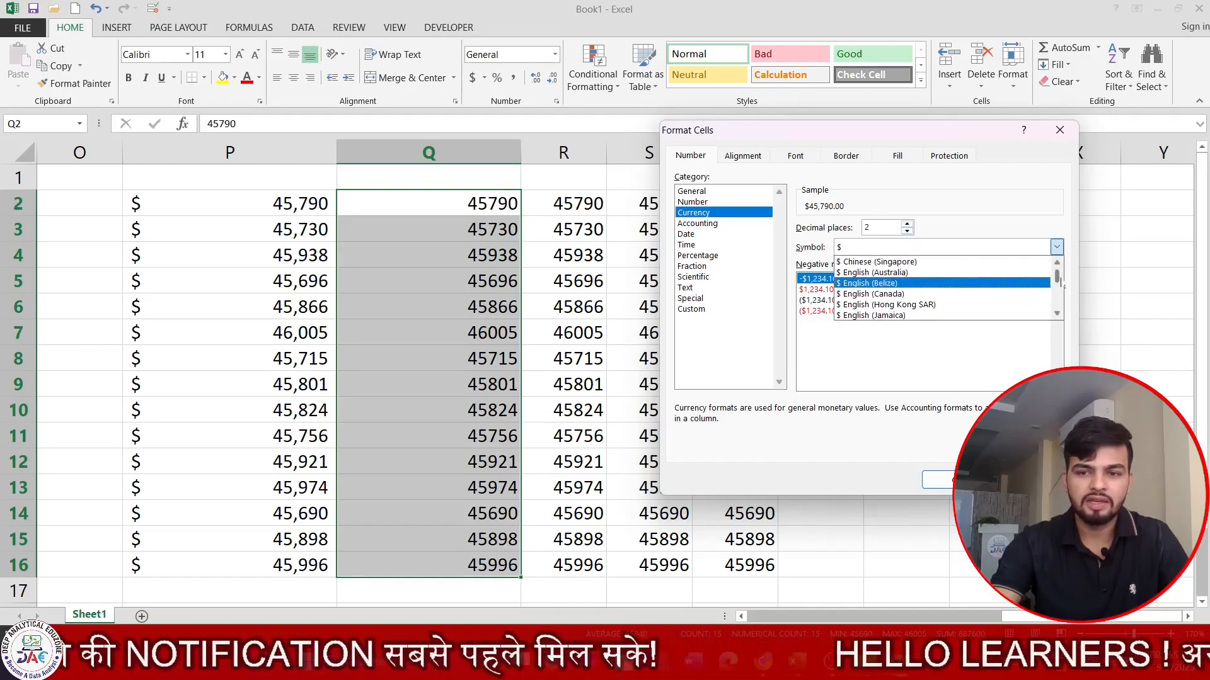
pyautogui.scroll(5, 1062, 285)
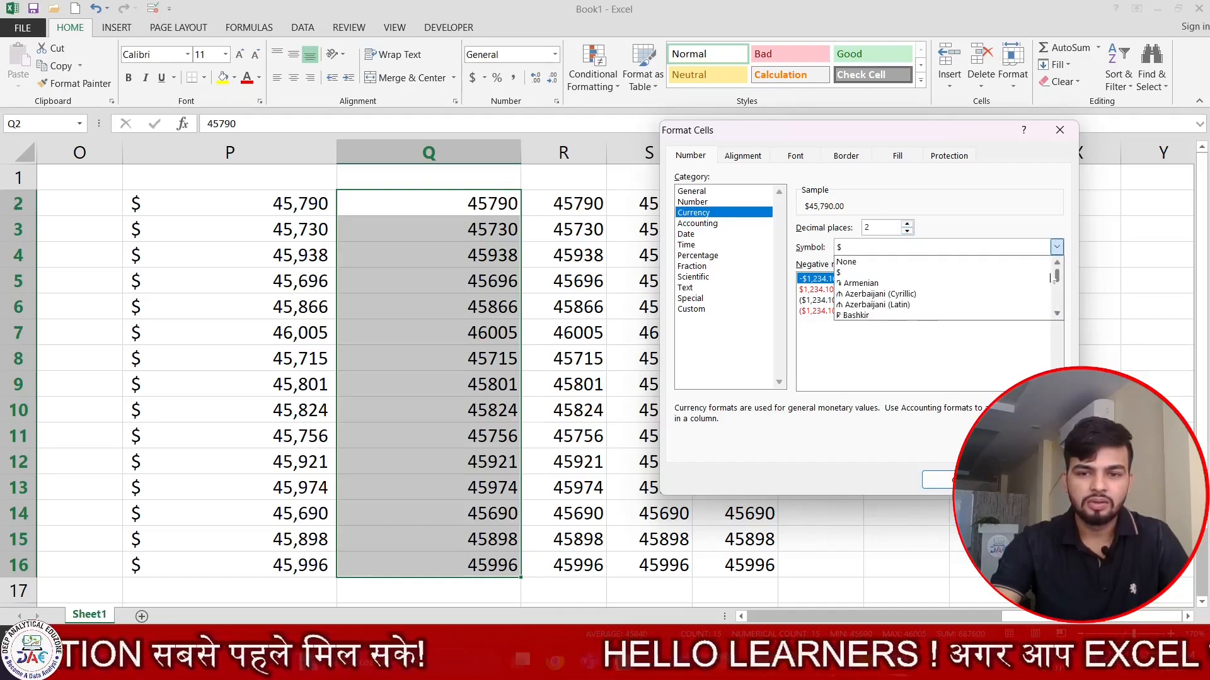
pyautogui.scroll(-10, 1049, 276)
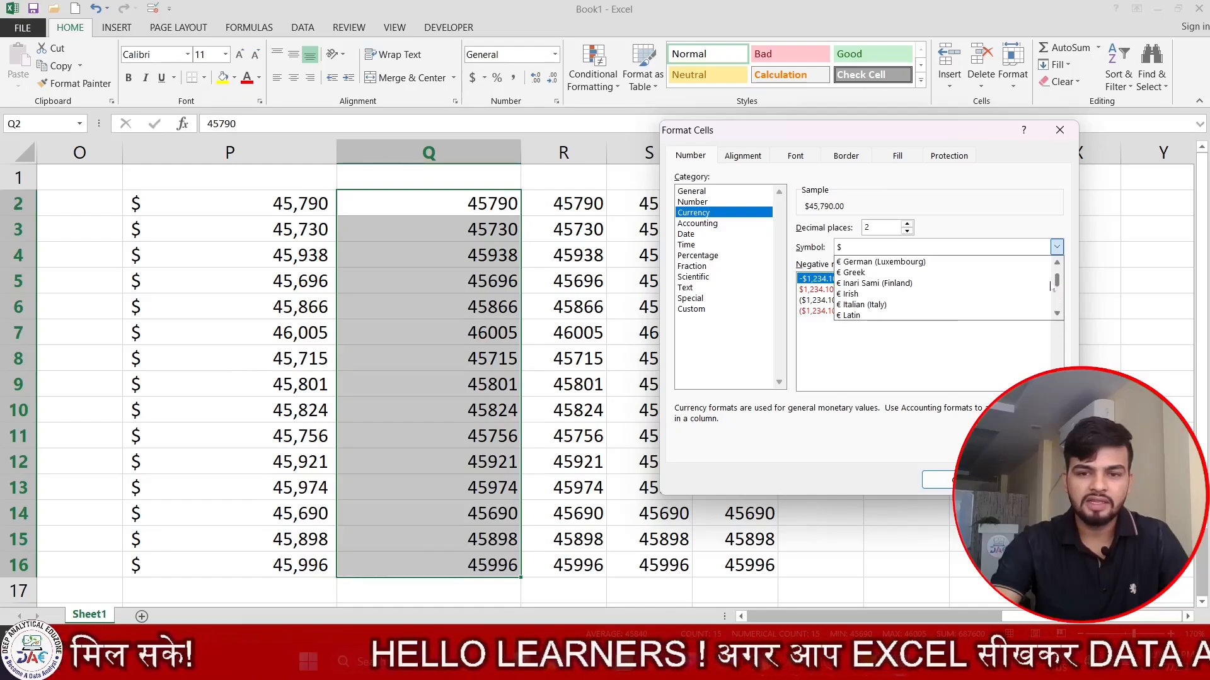
pyautogui.scroll(-10, 1049, 287)
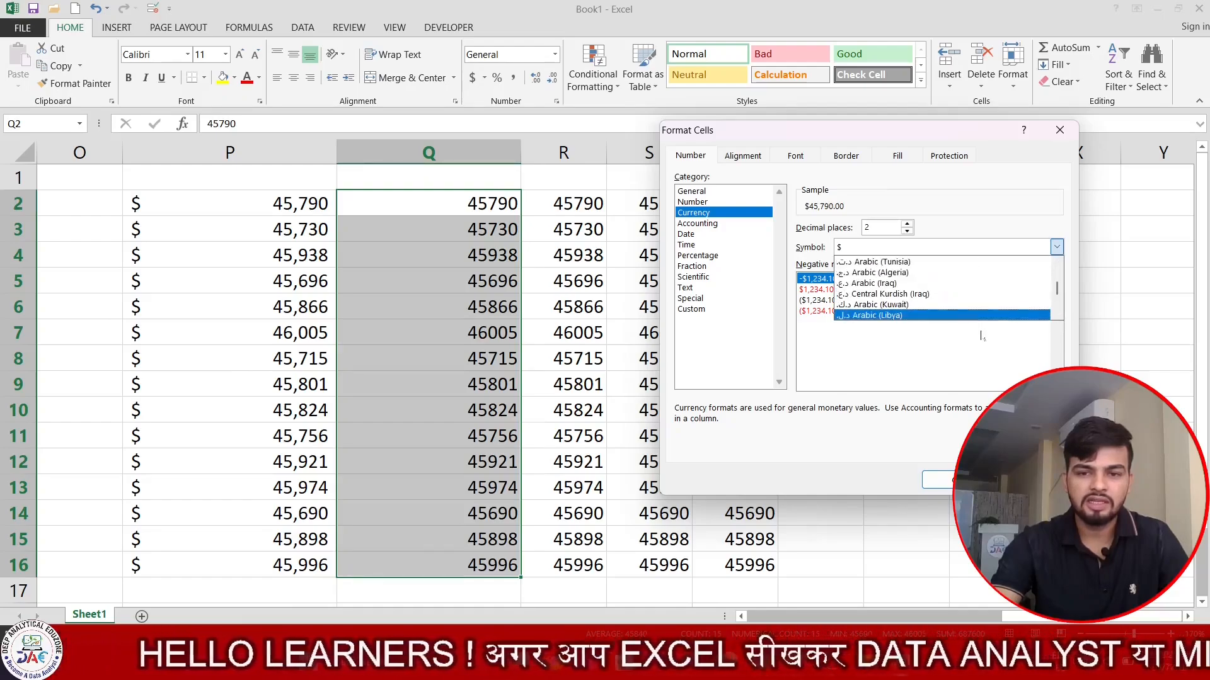
pyautogui.scroll(-10, 981, 335)
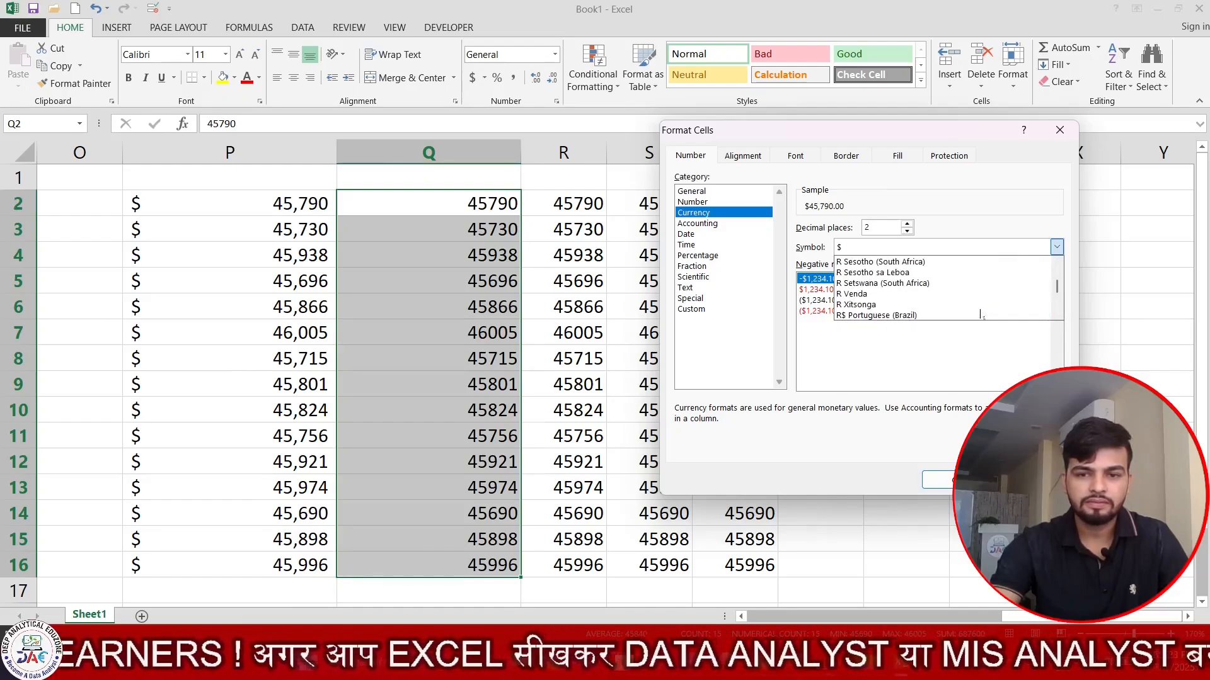
pyautogui.scroll(10, 981, 315)
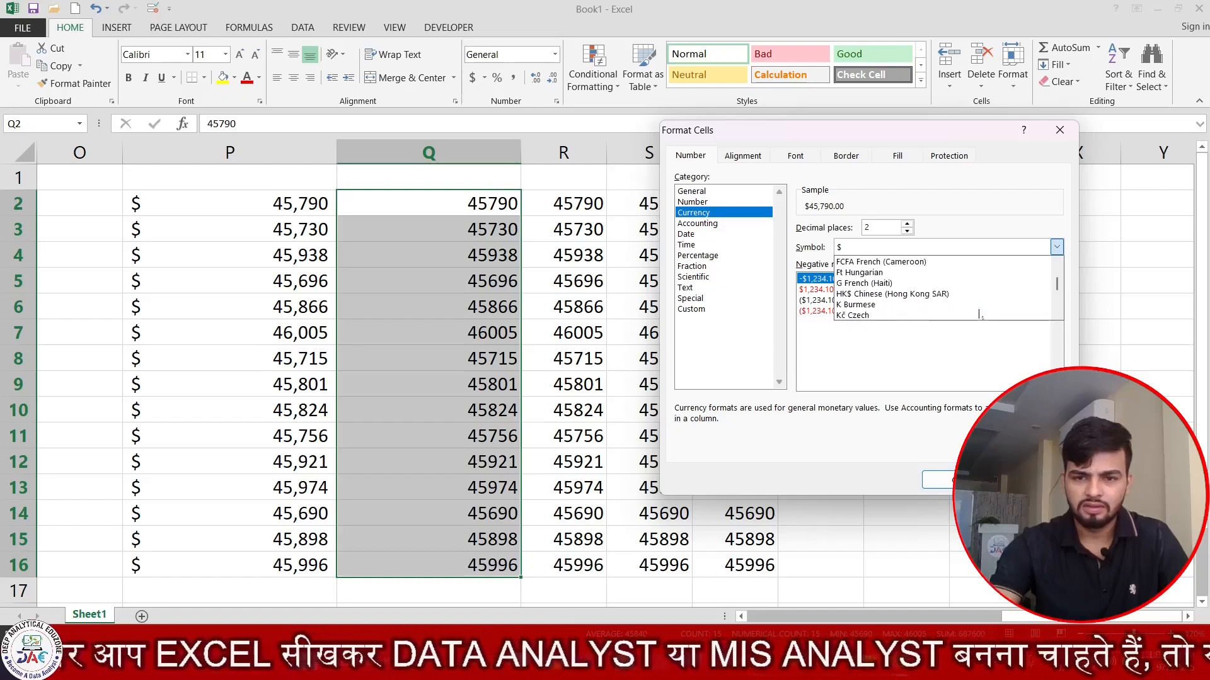
pyautogui.scroll(-10, 979, 314)
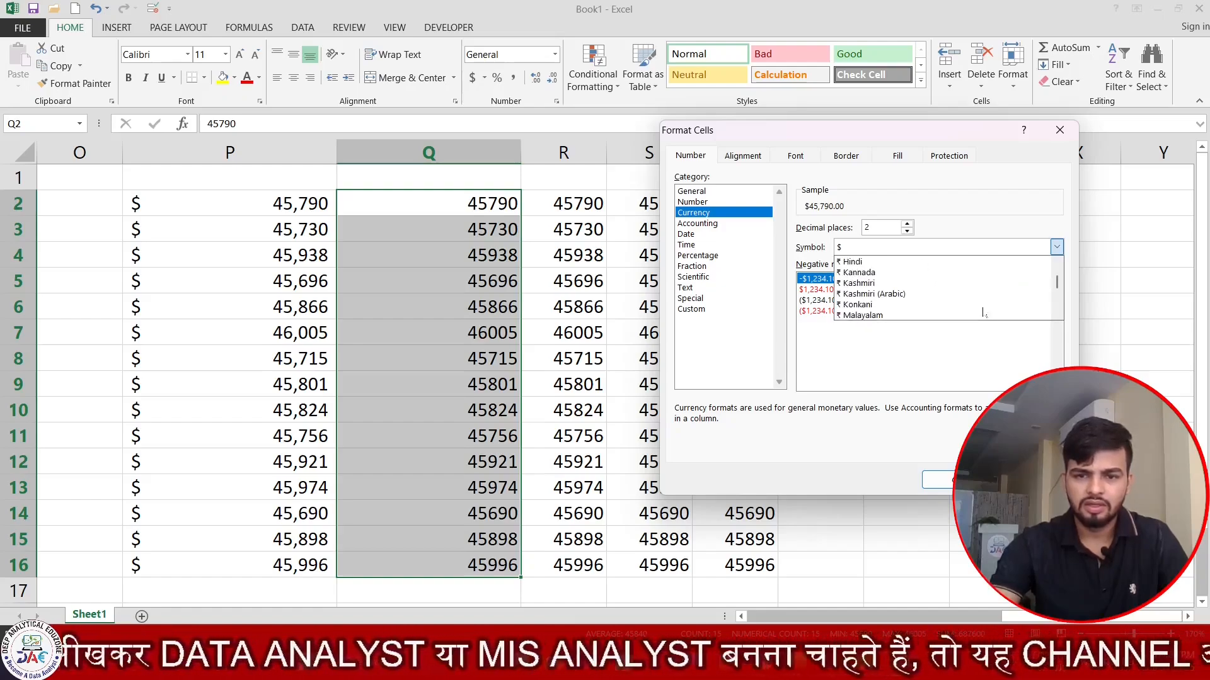
pyautogui.click(851, 261)
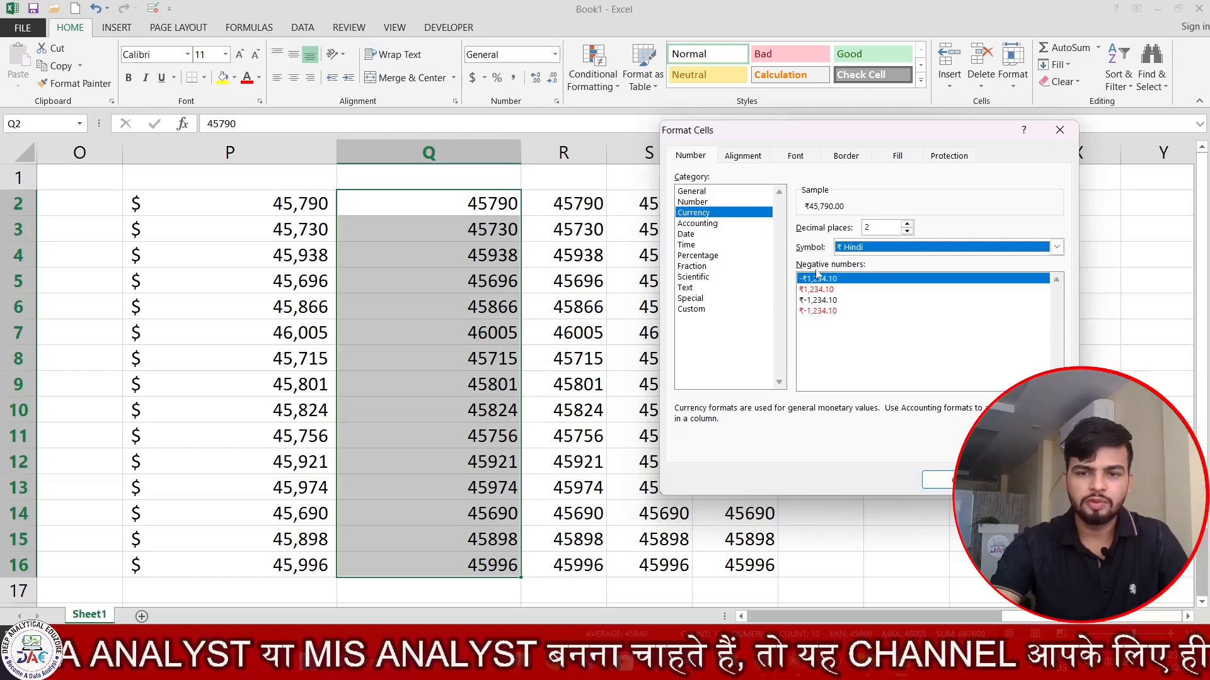
# - Set zero decimal places and red ₹1,234 negatives, and apply the rupee format
pyautogui.click(907, 231)
pyautogui.click(906, 231)
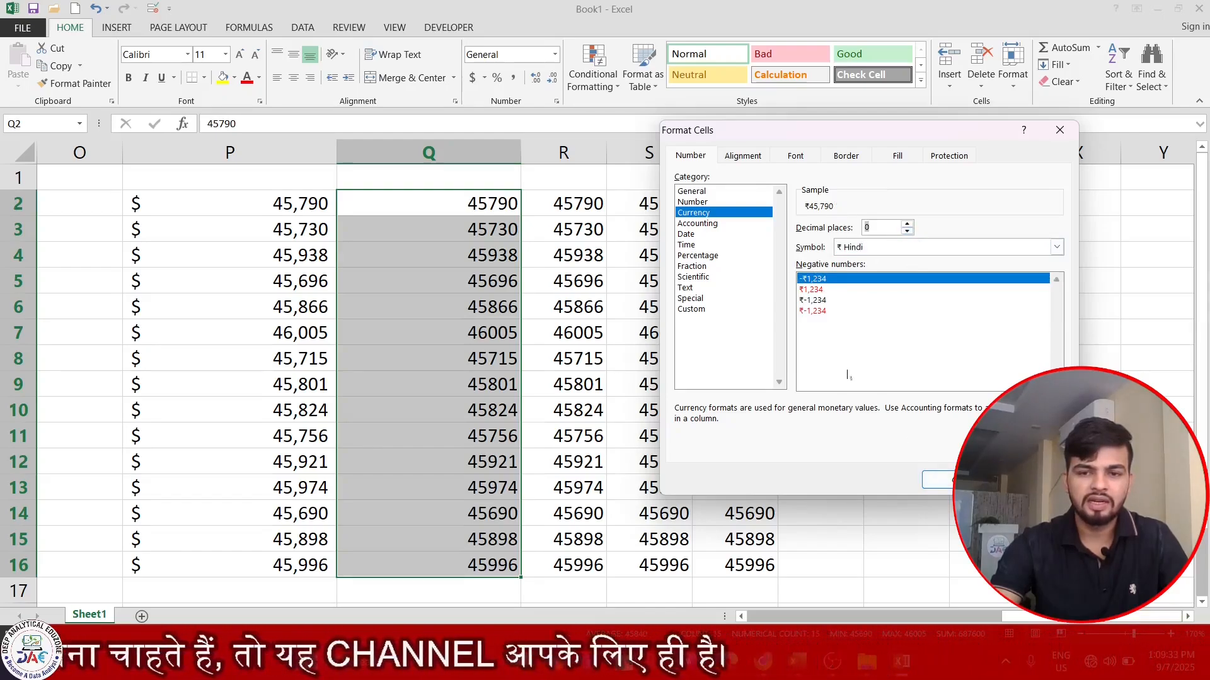
pyautogui.click(800, 289)
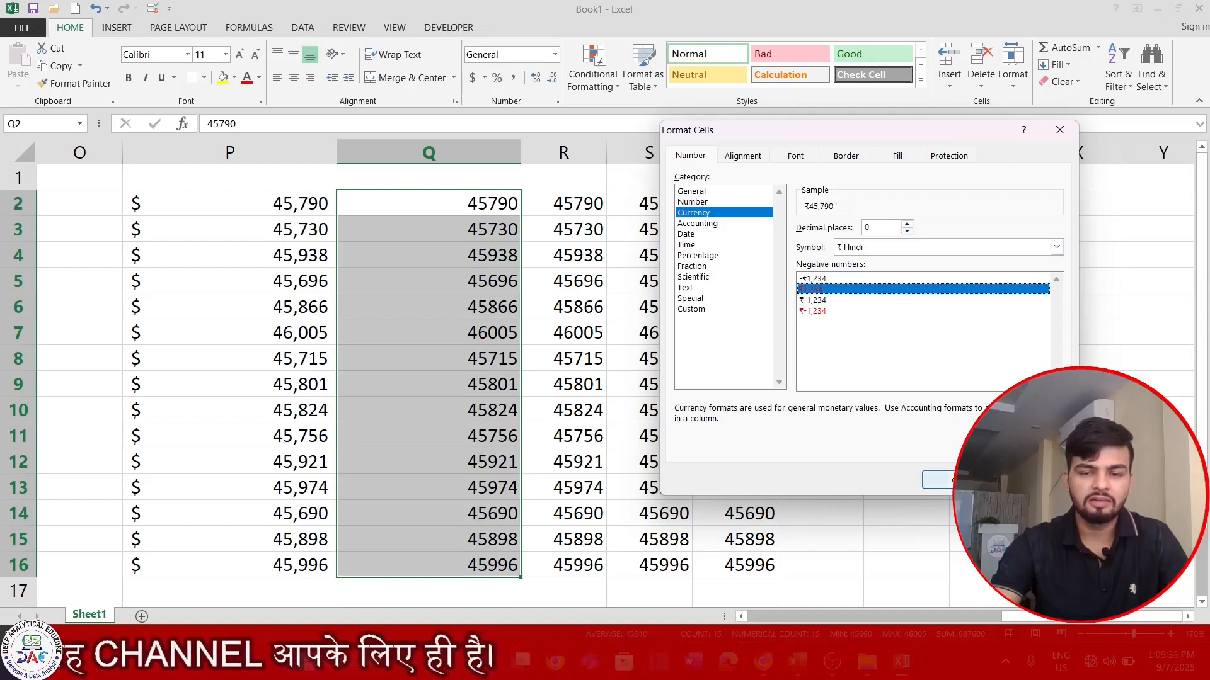
pyautogui.click(937, 480)
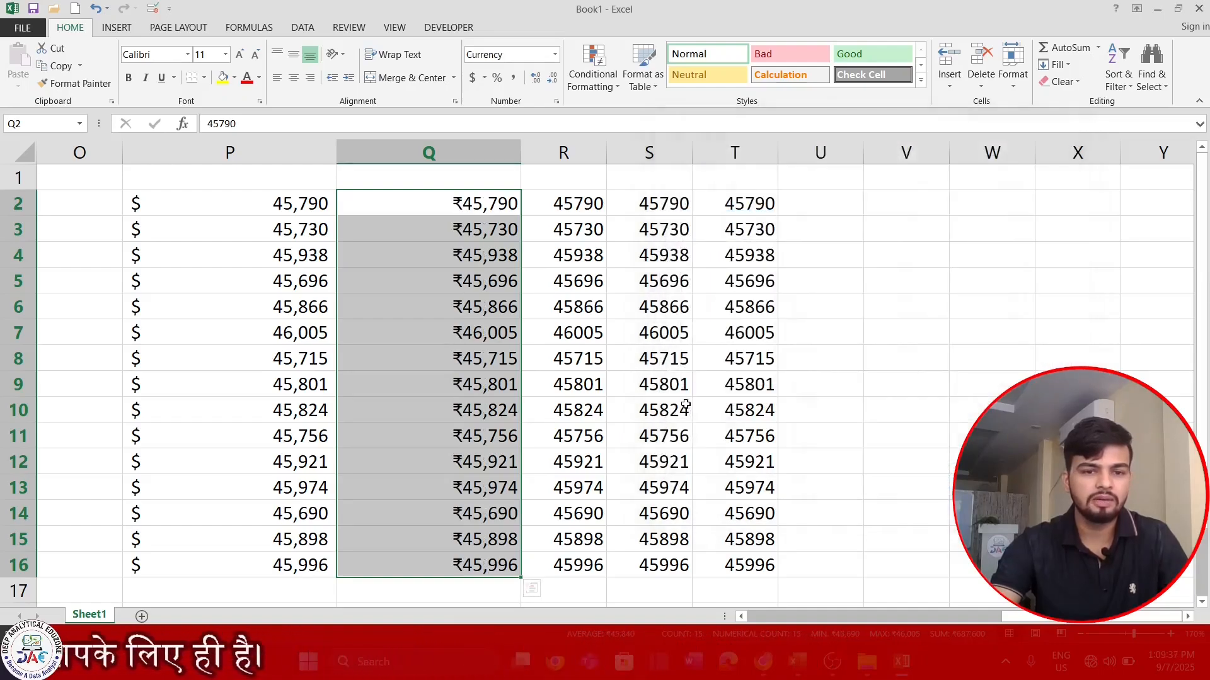
# - Enter -8766 in Q7 so it appears in red as ₹8,766
pyautogui.click(542, 486)
pyautogui.click(489, 341)
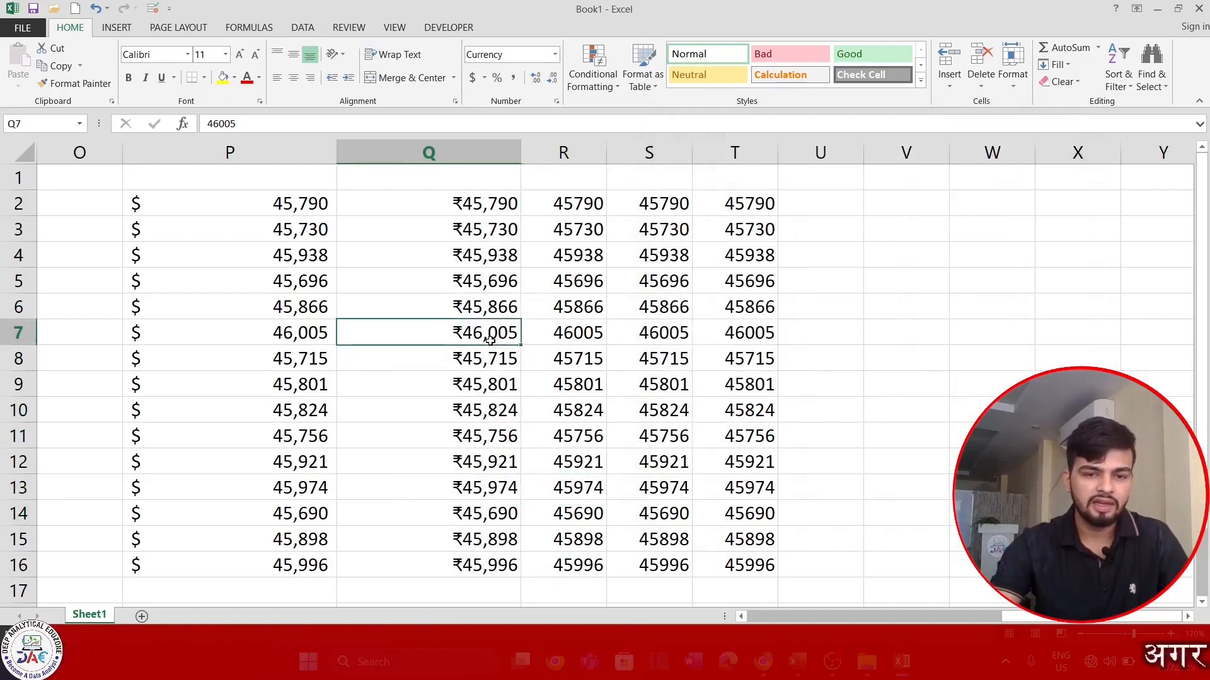
pyautogui.write('-8766')
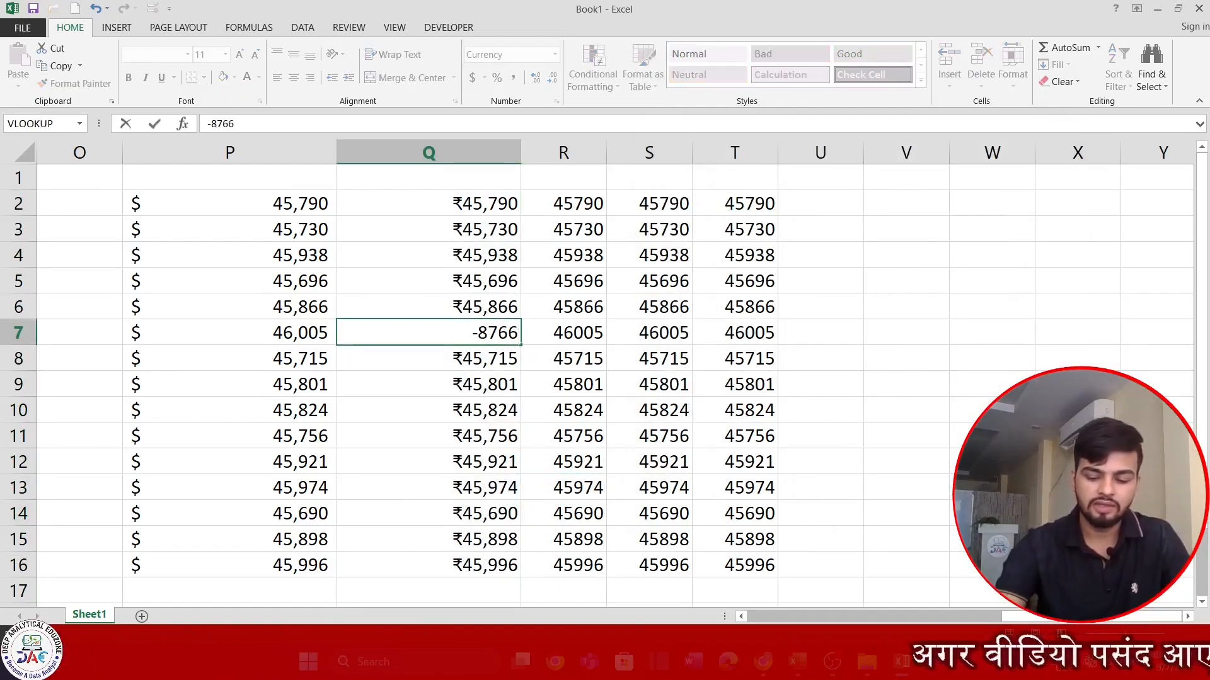
pyautogui.press('Return')
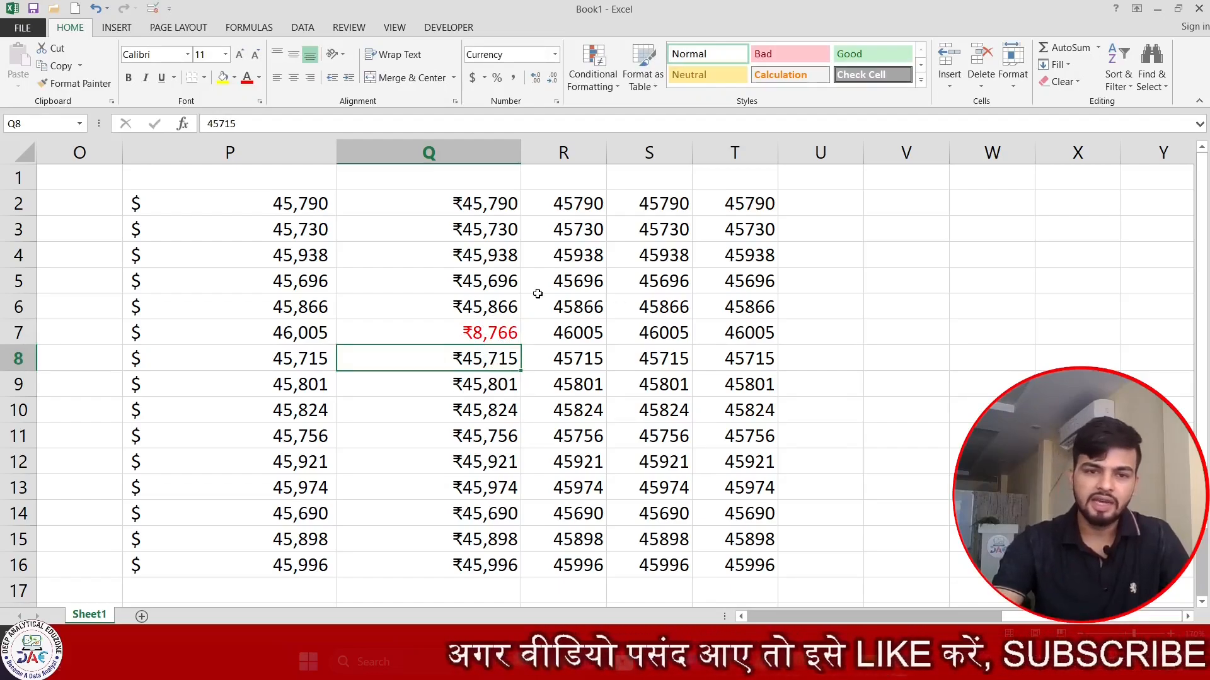
# - Check Q2's underlying value 45790 without editing it, then reselect and deselect column Q
pyautogui.click(472, 207)
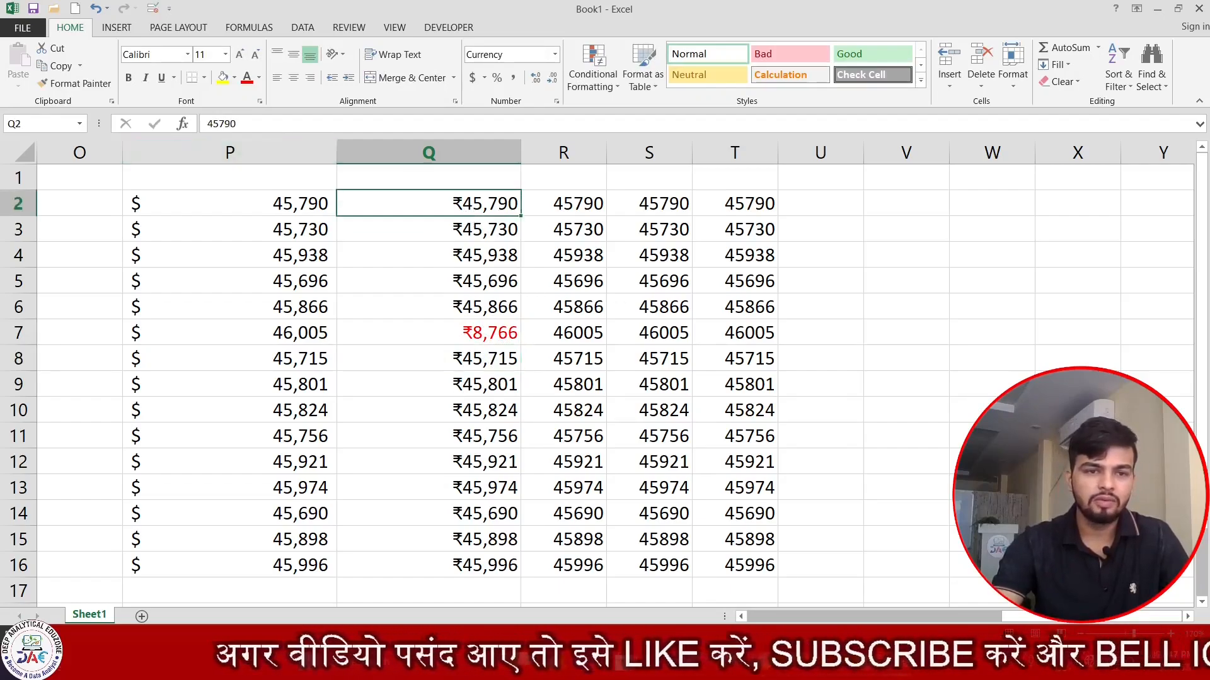
pyautogui.moveTo(237, 124); pyautogui.dragTo(206, 124)
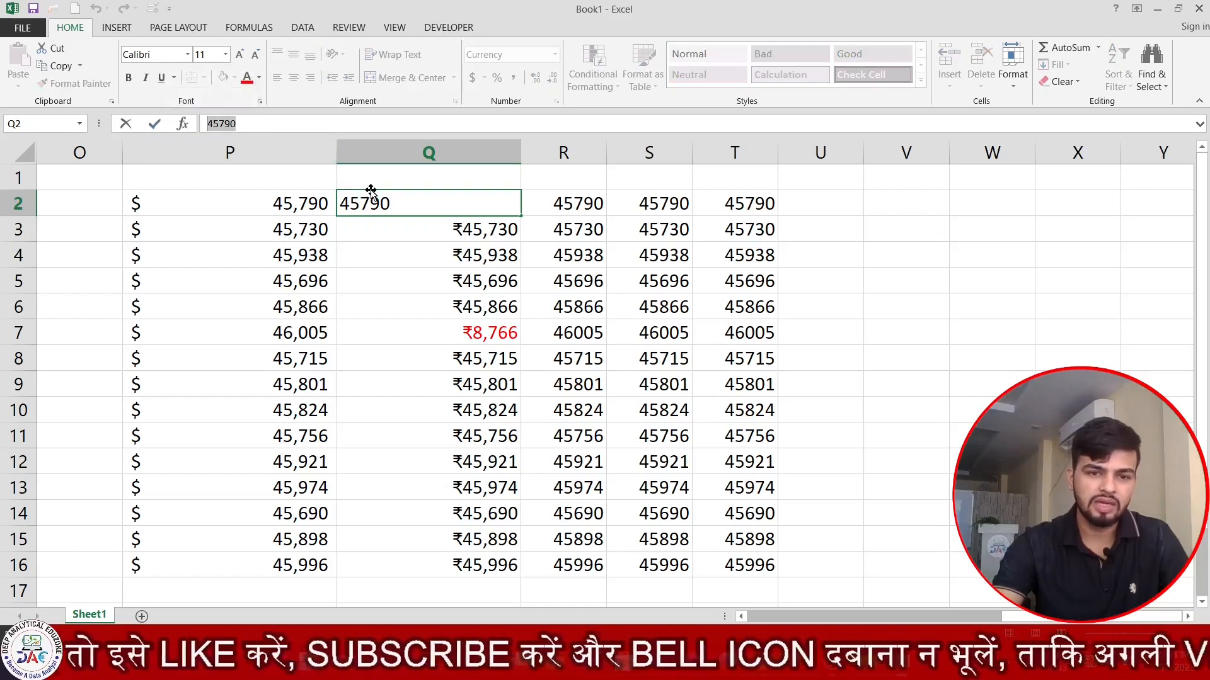
pyautogui.press('Escape')
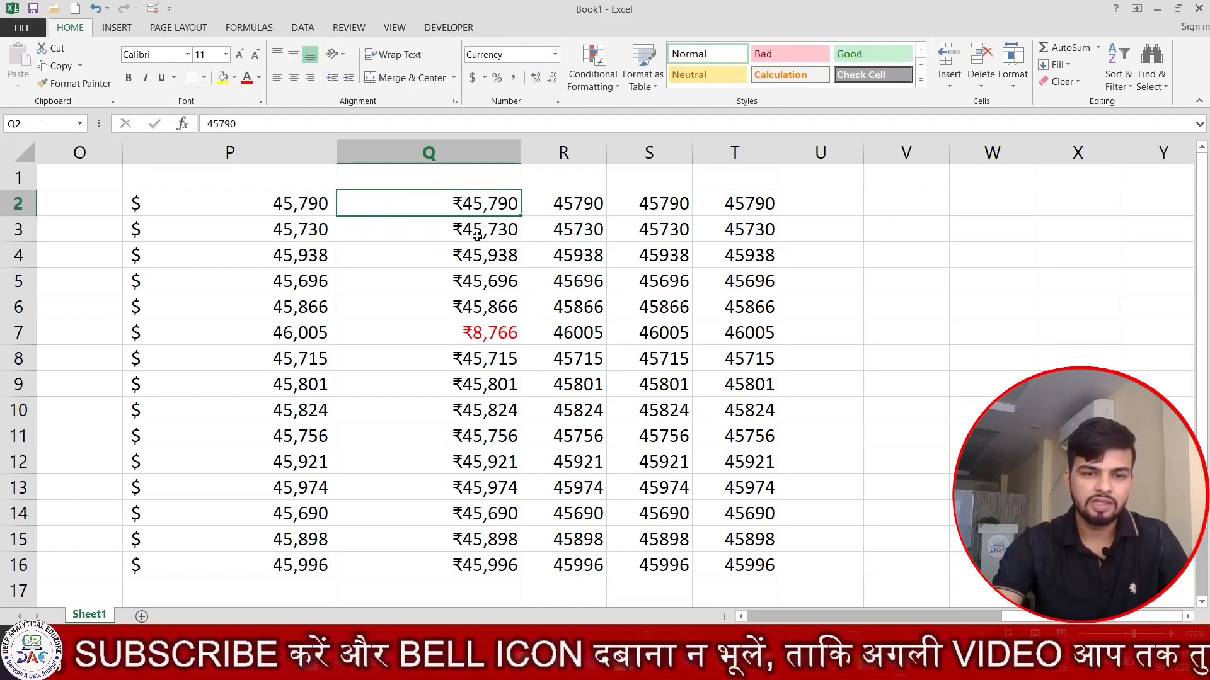
pyautogui.hotkey('ctrl', 'shift', 'Down')
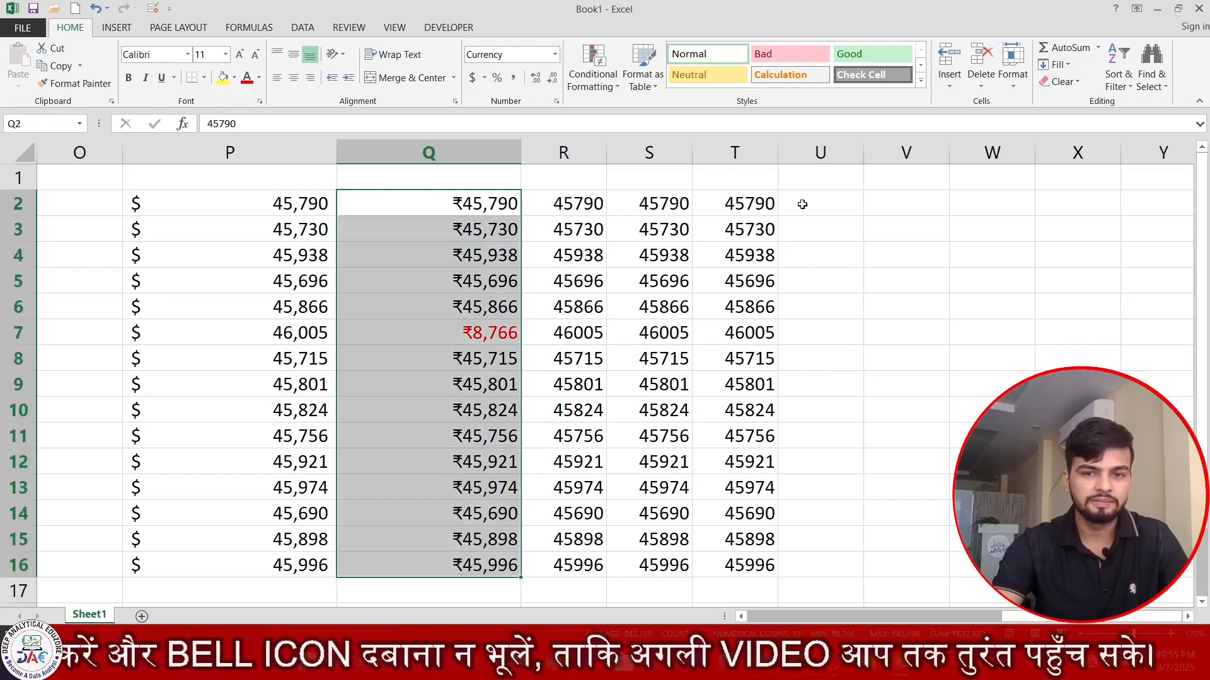
pyautogui.click(802, 204)
pyautogui.press('Right')
pyautogui.press('Right')
pyautogui.press('Right')
pyautogui.press('Right')
pyautogui.press('Right')
pyautogui.press('Right')
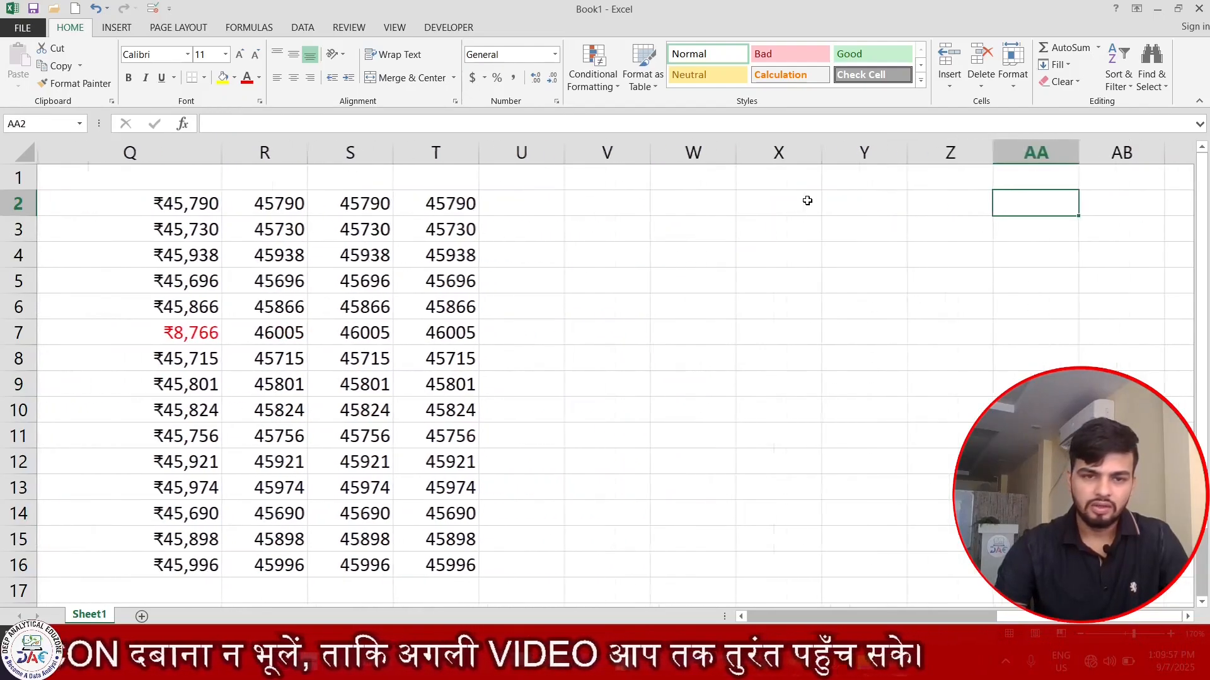
# - Format R2:R16 with the 14-Mar-2012 date style, giving values like 13-May-2025
pyautogui.moveTo(278, 203); pyautogui.dragTo(312, 482)
pyautogui.scroll(2, 312, 482)
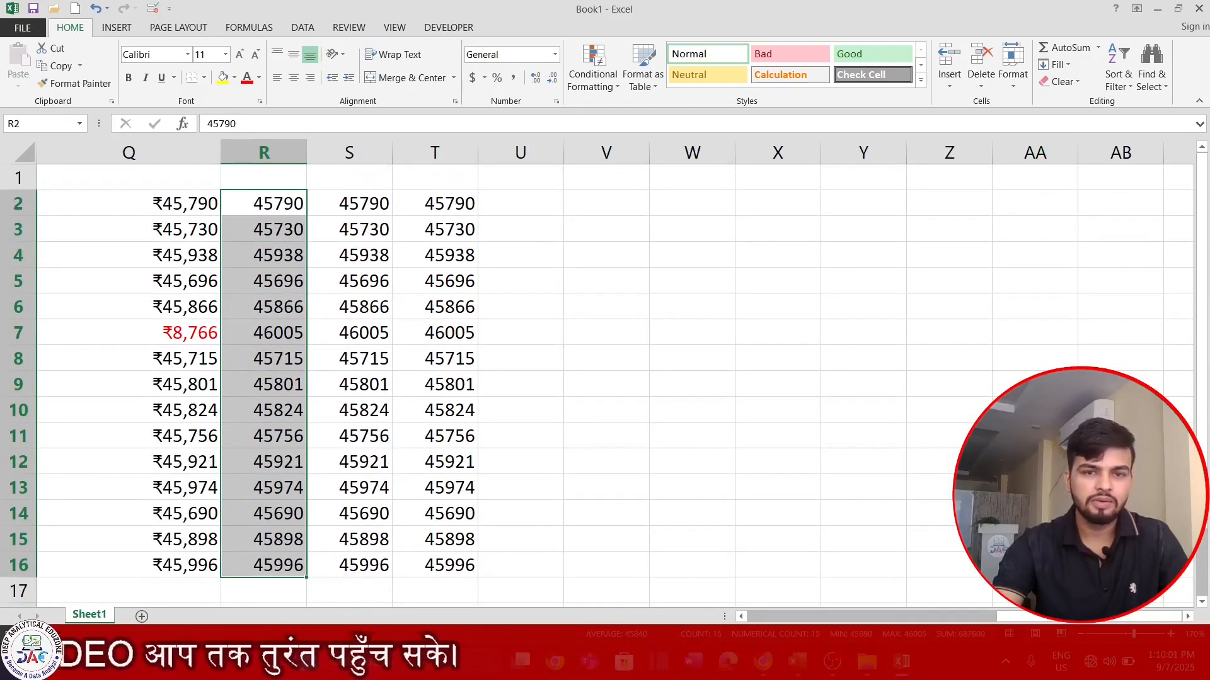
pyautogui.click(556, 102)
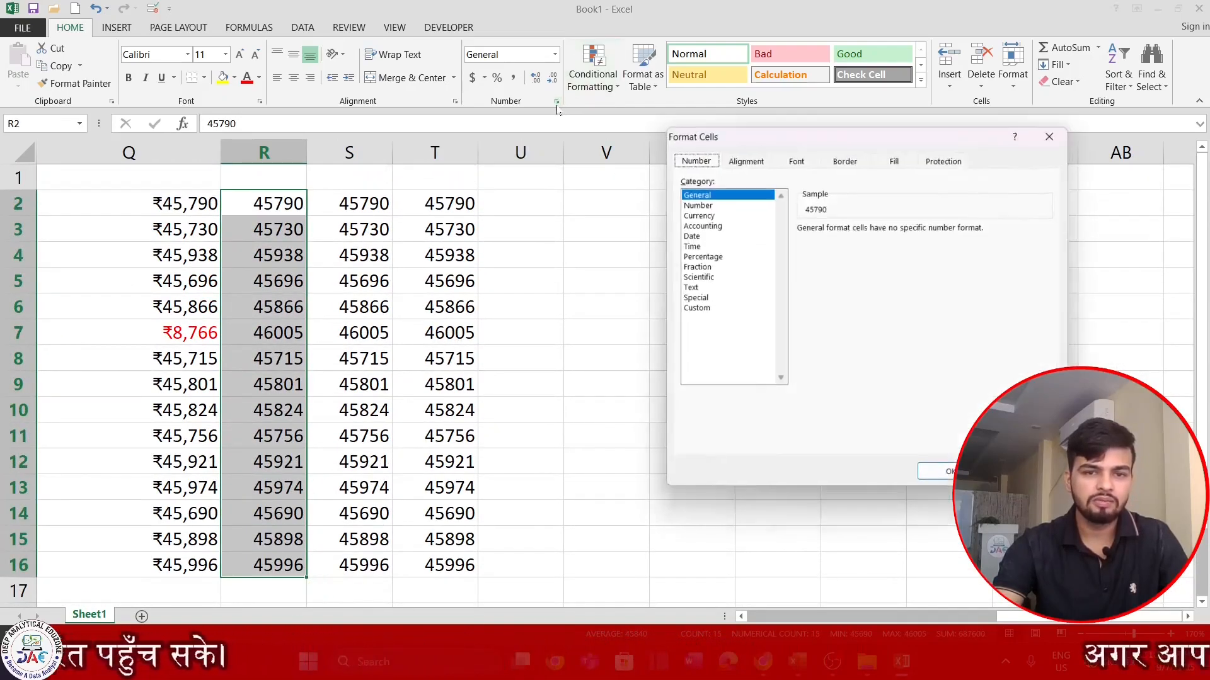
pyautogui.click(693, 235)
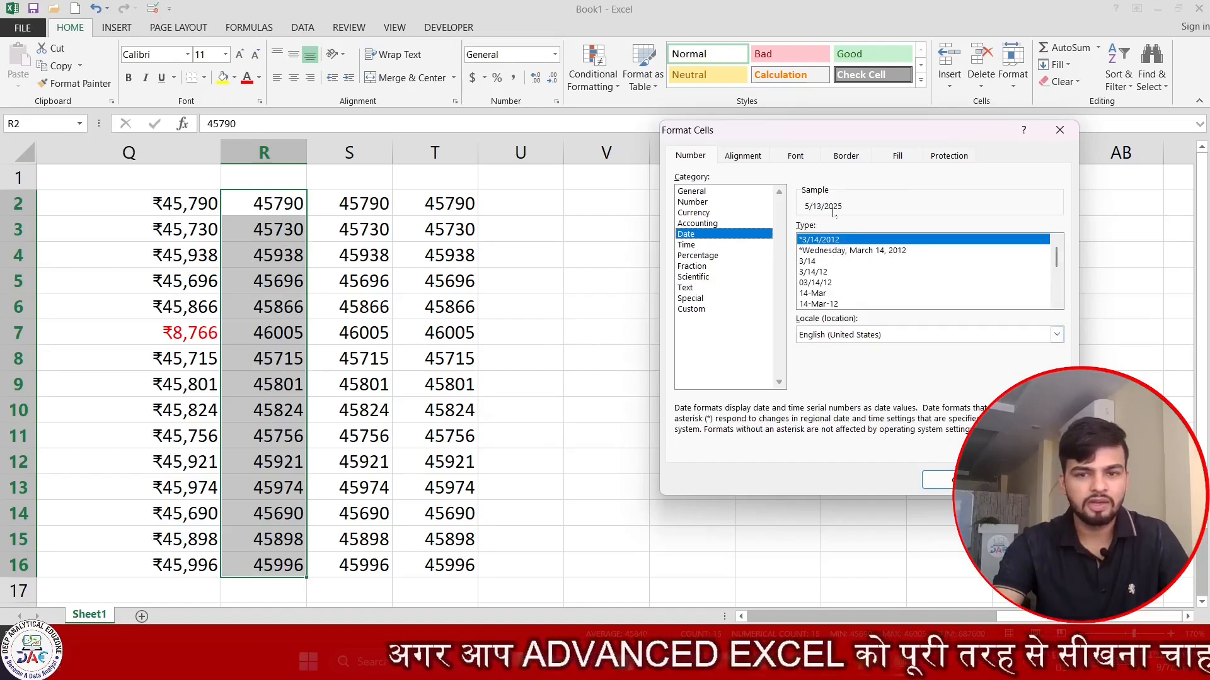
pyautogui.scroll(-3, 838, 277)
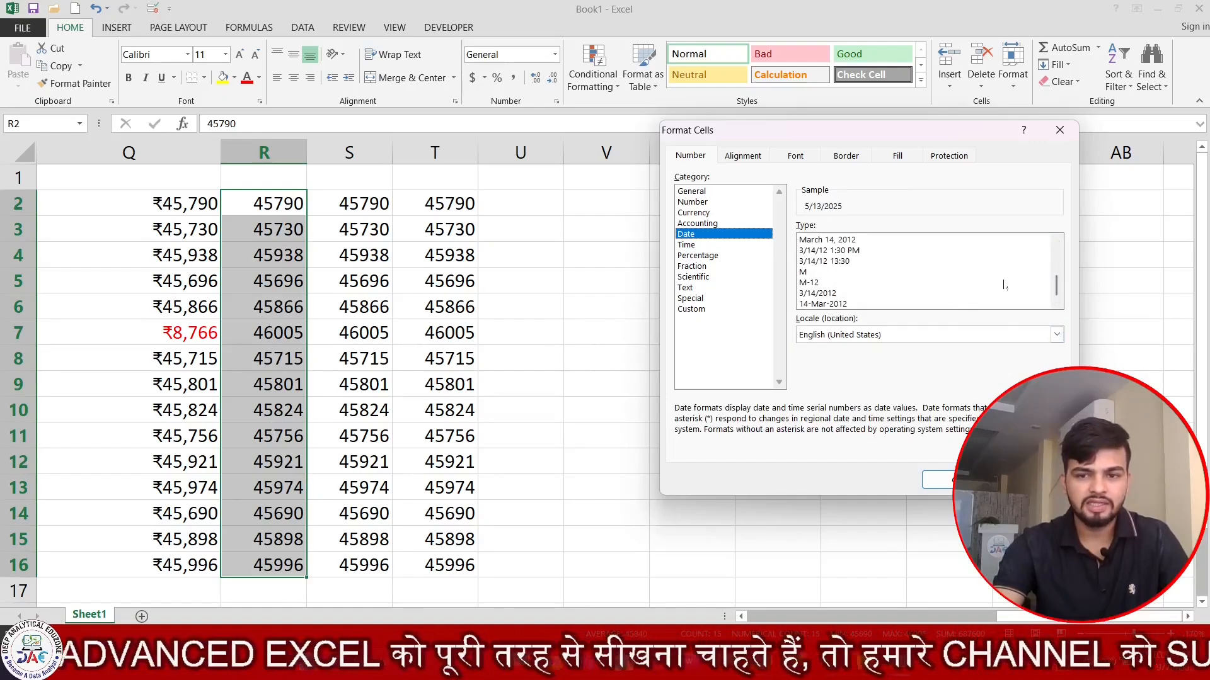
pyautogui.moveTo(1056, 286)
pyautogui.mouseDown()
pyautogui.moveTo(1055, 268)
pyautogui.moveTo(1055, 287)
pyautogui.mouseUp()
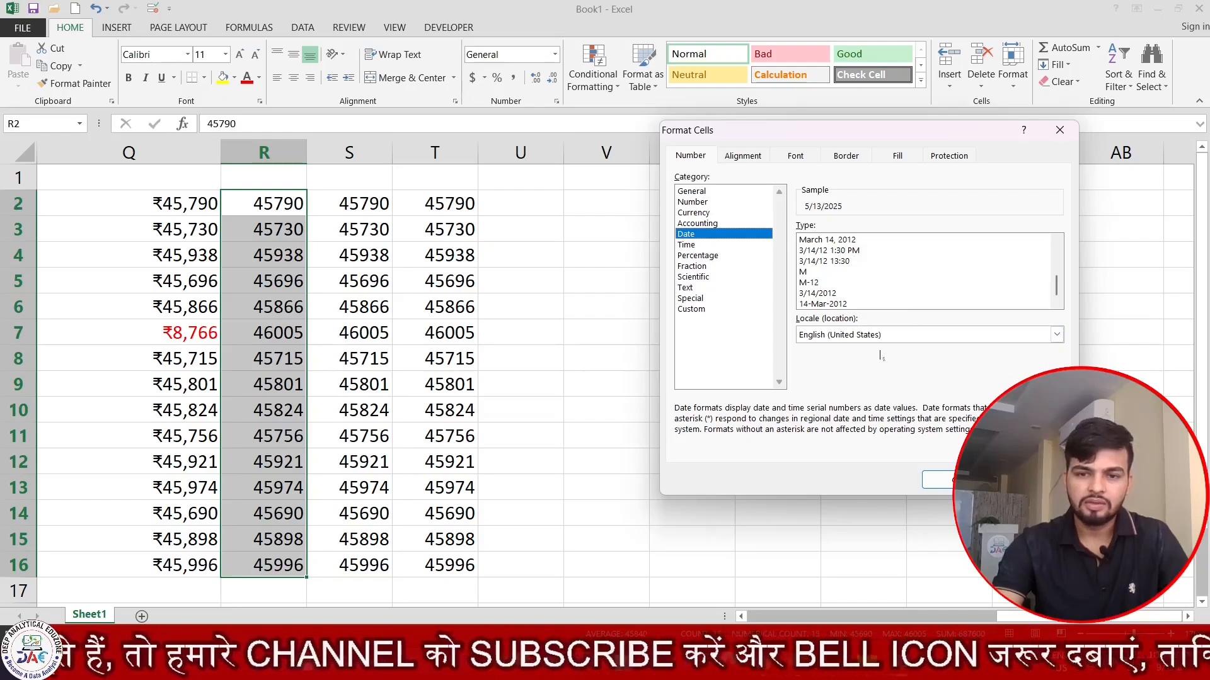
pyautogui.click(835, 305)
pyautogui.click(938, 480)
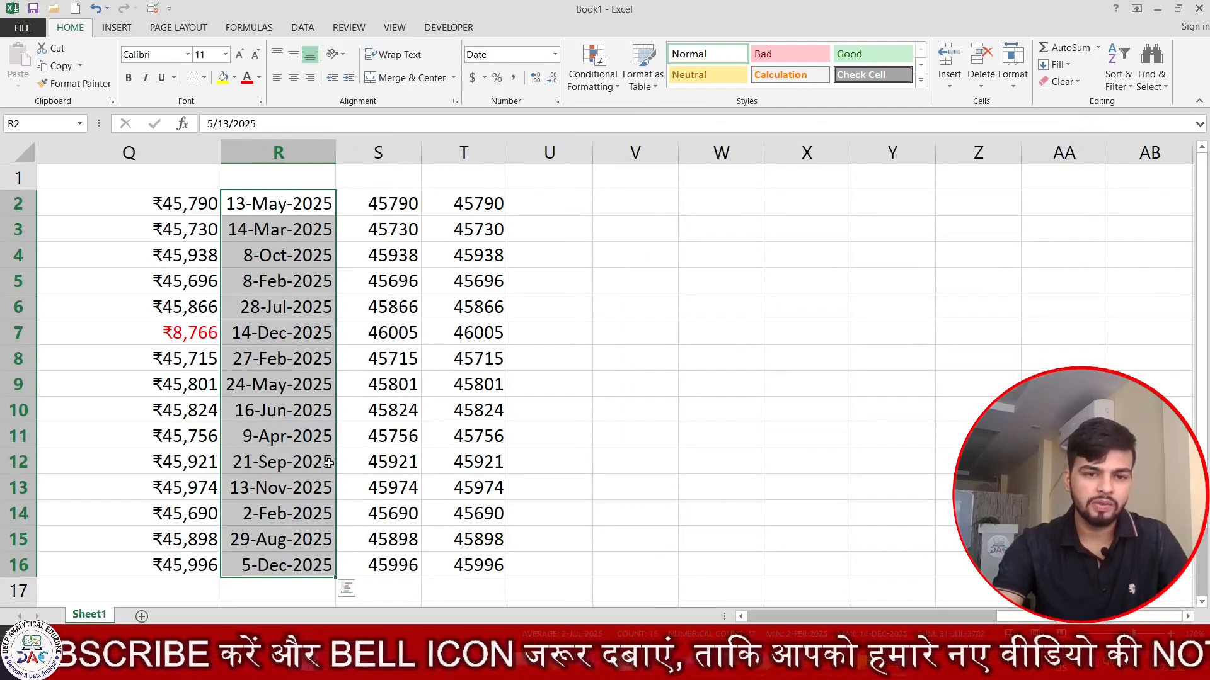
# - Widen column S, select S2:S16, and bring up the Number Format dropdown list
pyautogui.moveTo(421, 153); pyautogui.dragTo(505, 158)
pyautogui.moveTo(440, 202); pyautogui.dragTo(467, 577)
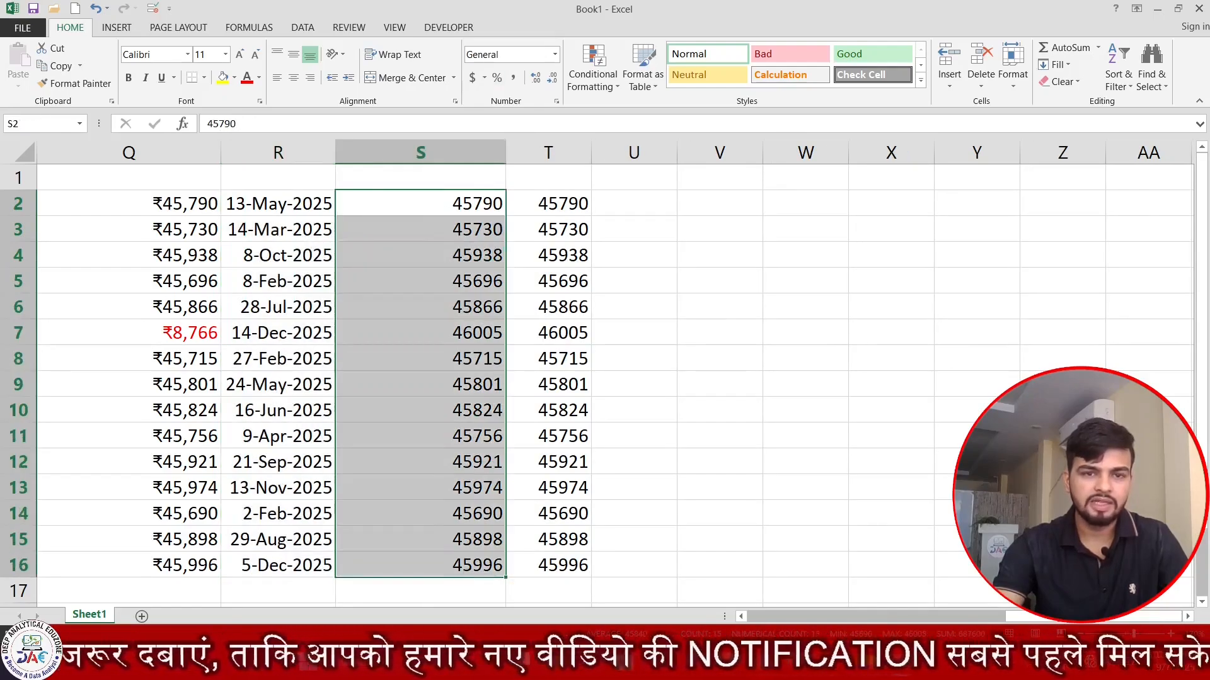
pyautogui.click(557, 103)
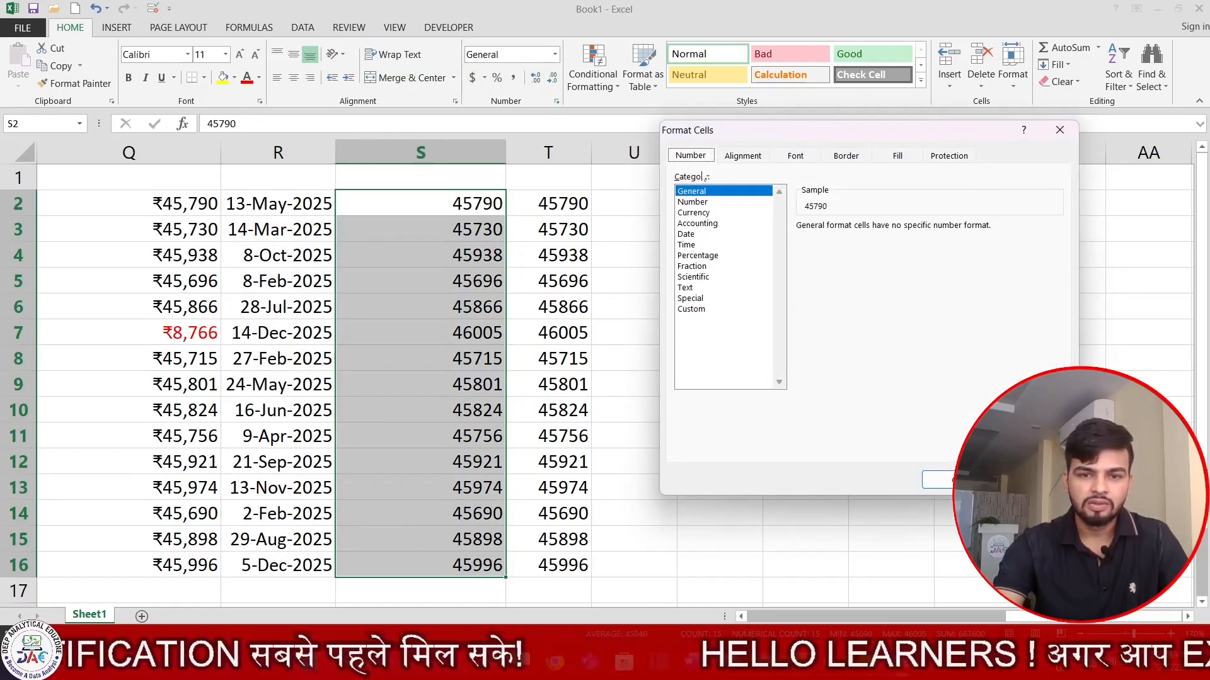
pyautogui.click(1059, 130)
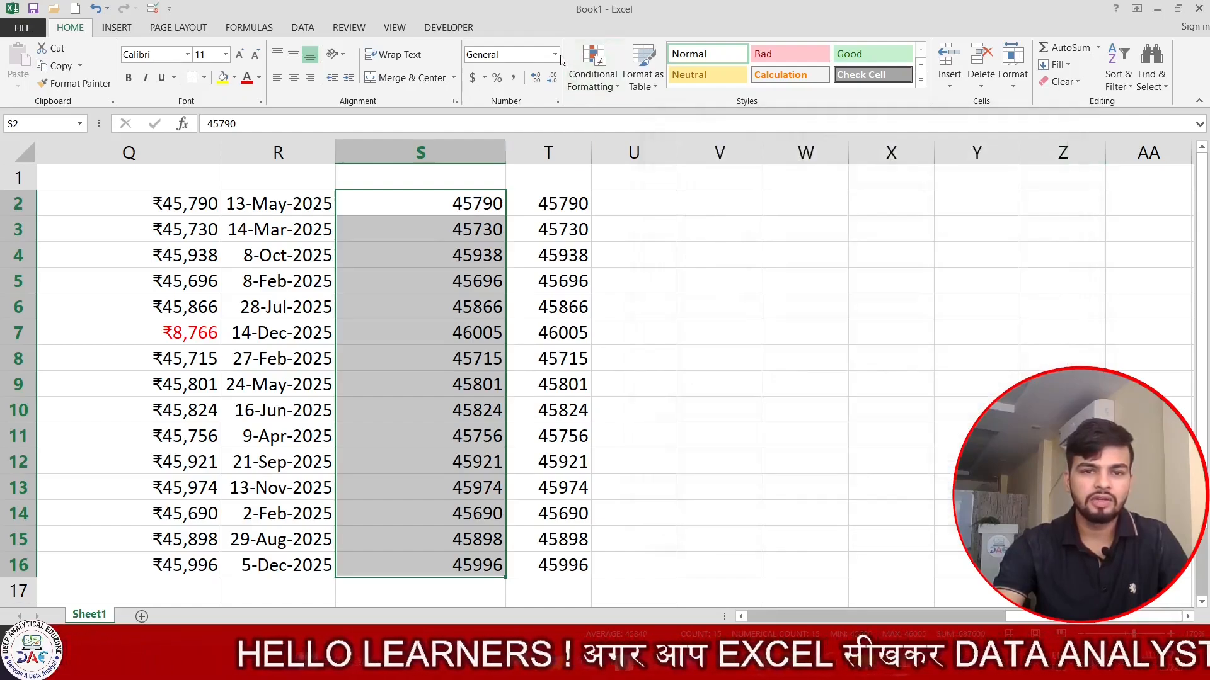
pyautogui.click(555, 55)
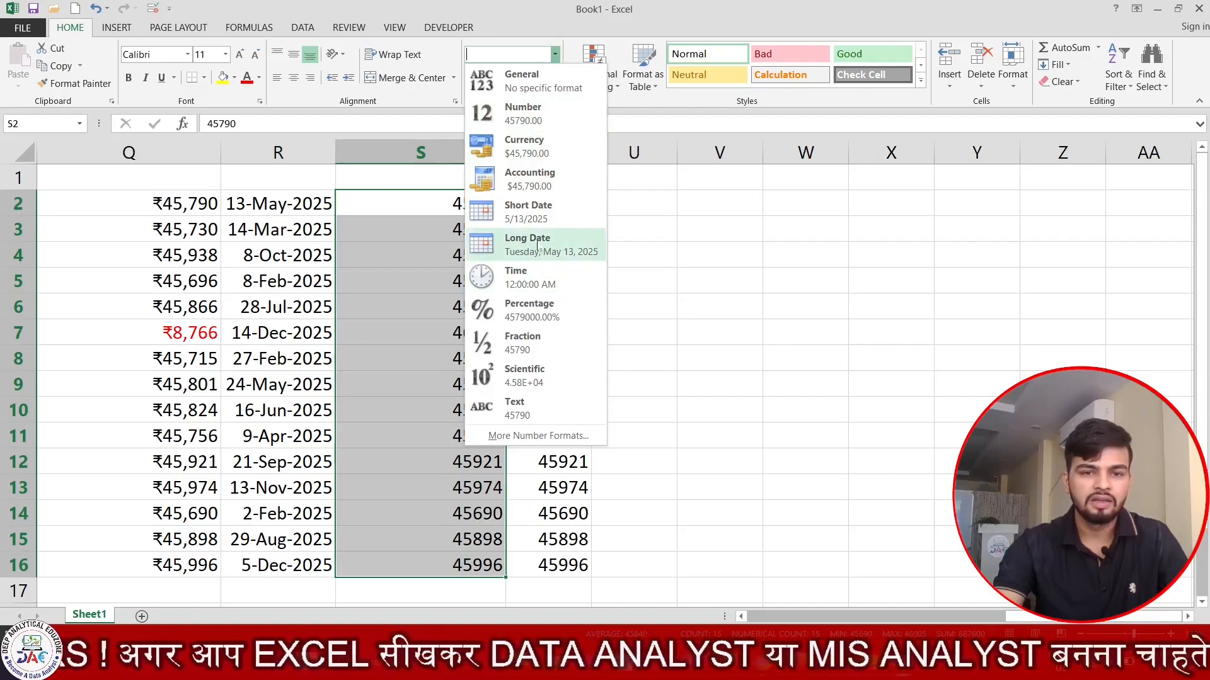
# - Apply Long Date to column S and autofit it to dates like Tuesday, May 13, 2025
pyautogui.click(538, 248)
pyautogui.moveTo(502, 156); pyautogui.dragTo(576, 161)
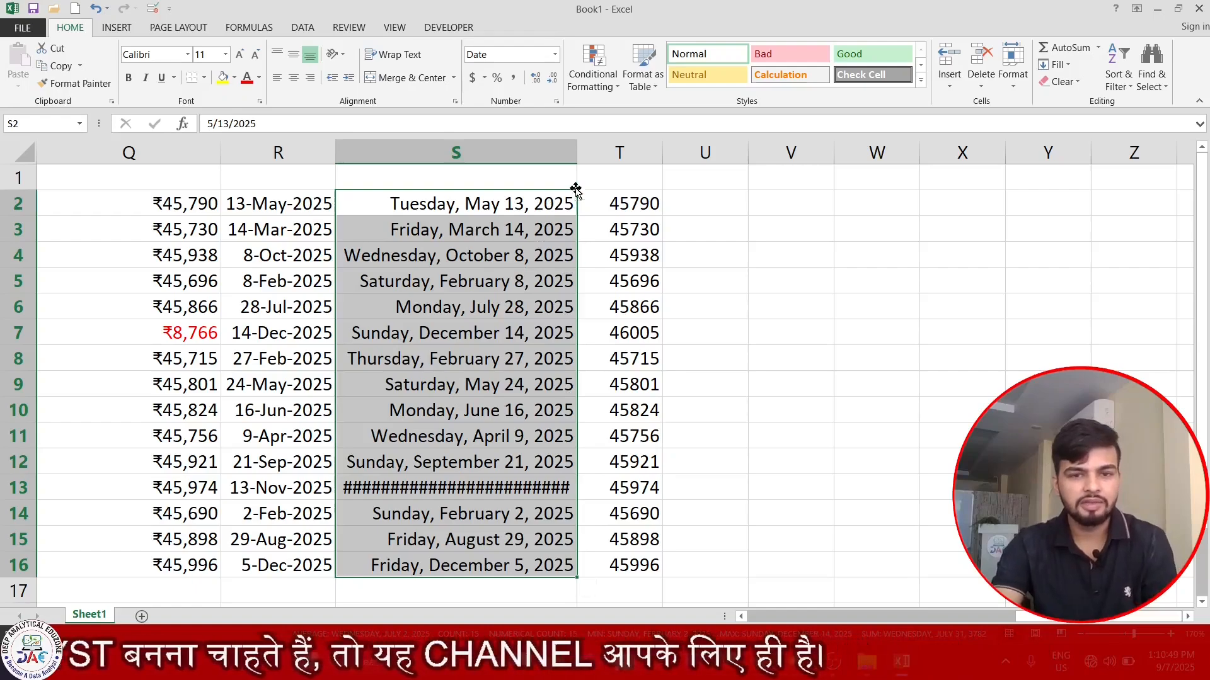
pyautogui.doubleClick(577, 152)
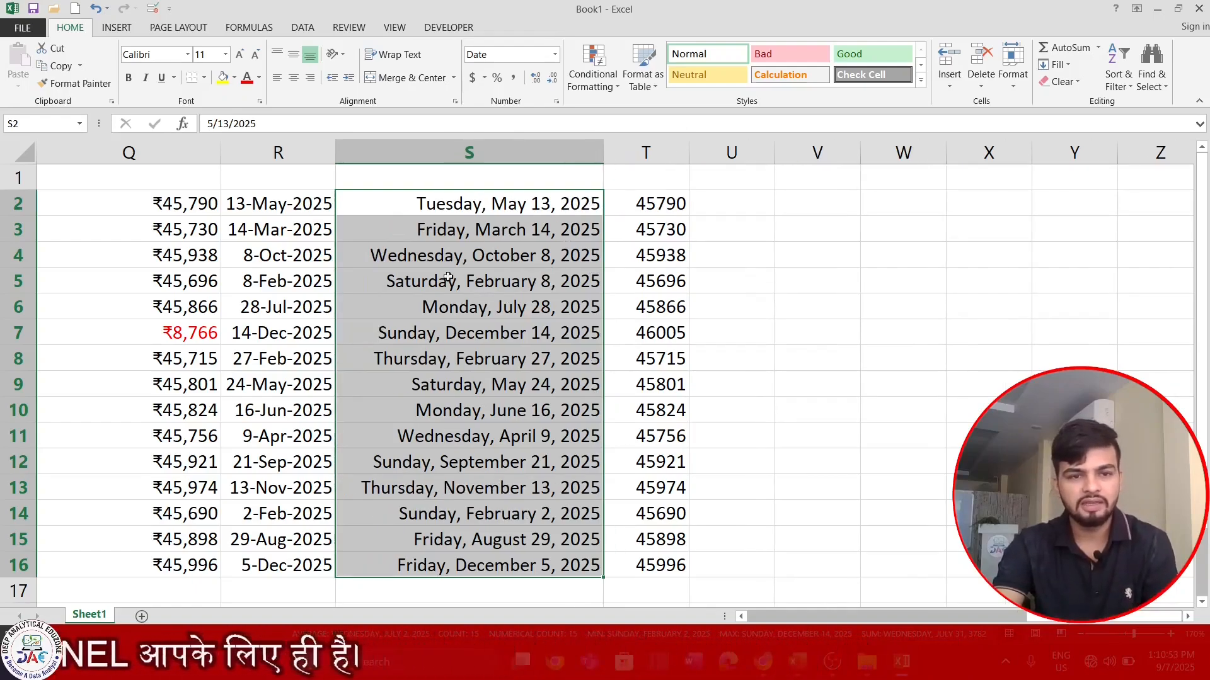
# - Widen column T and select its plain values T2:T16
pyautogui.moveTo(290, 203); pyautogui.dragTo(466, 529)
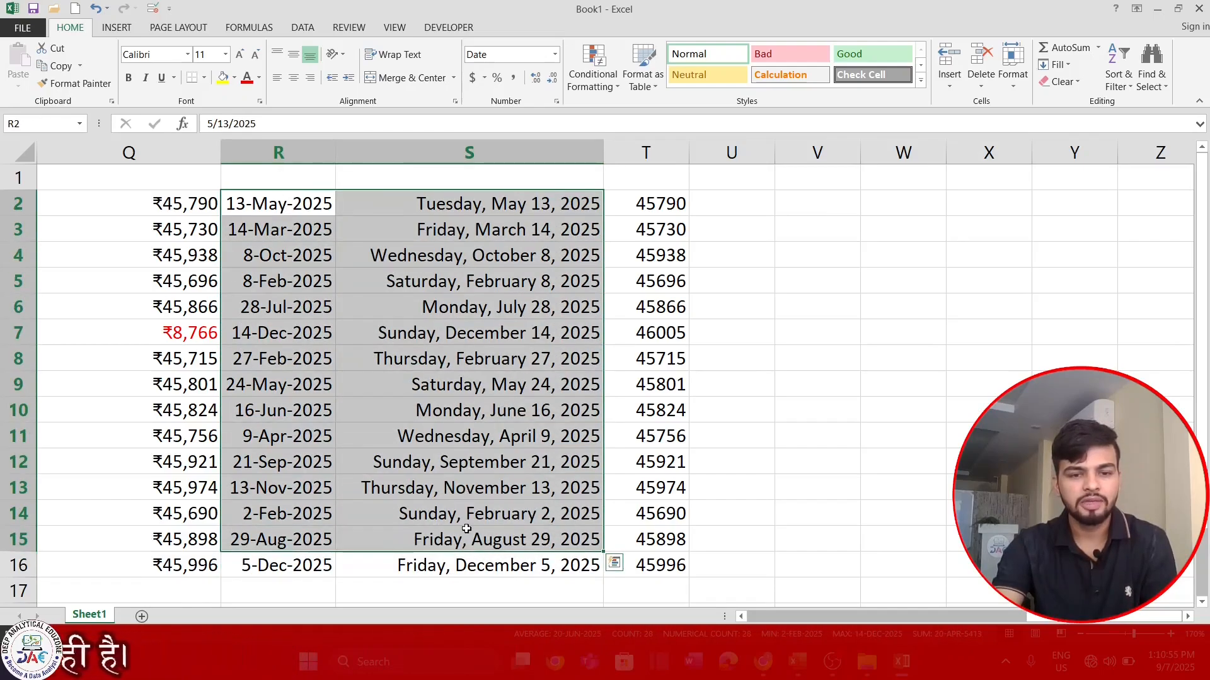
pyautogui.click(484, 458)
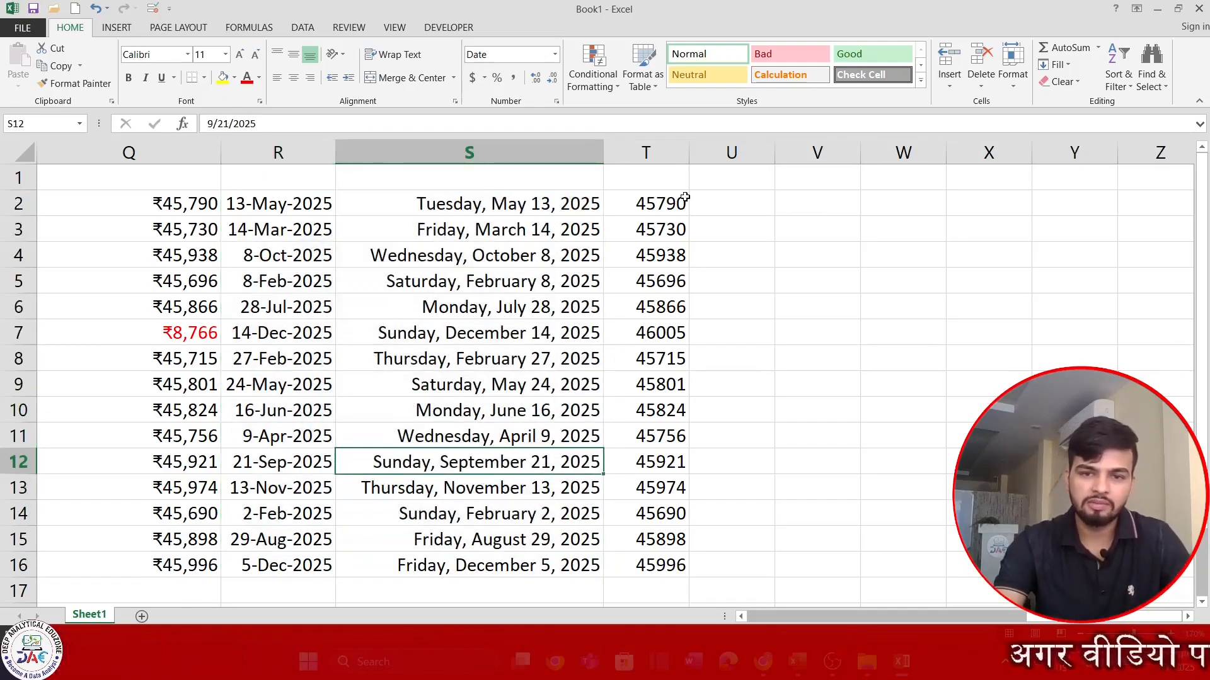
pyautogui.moveTo(689, 154); pyautogui.dragTo(779, 159)
pyautogui.moveTo(750, 205); pyautogui.dragTo(721, 565)
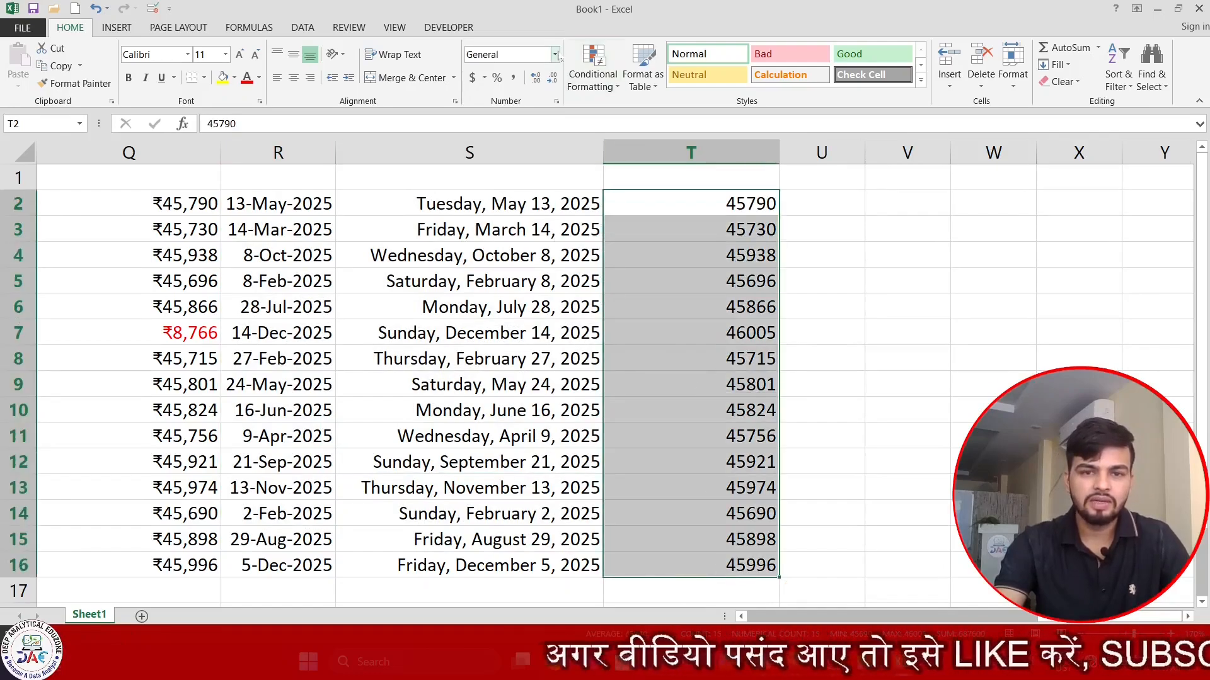
pyautogui.click(555, 55)
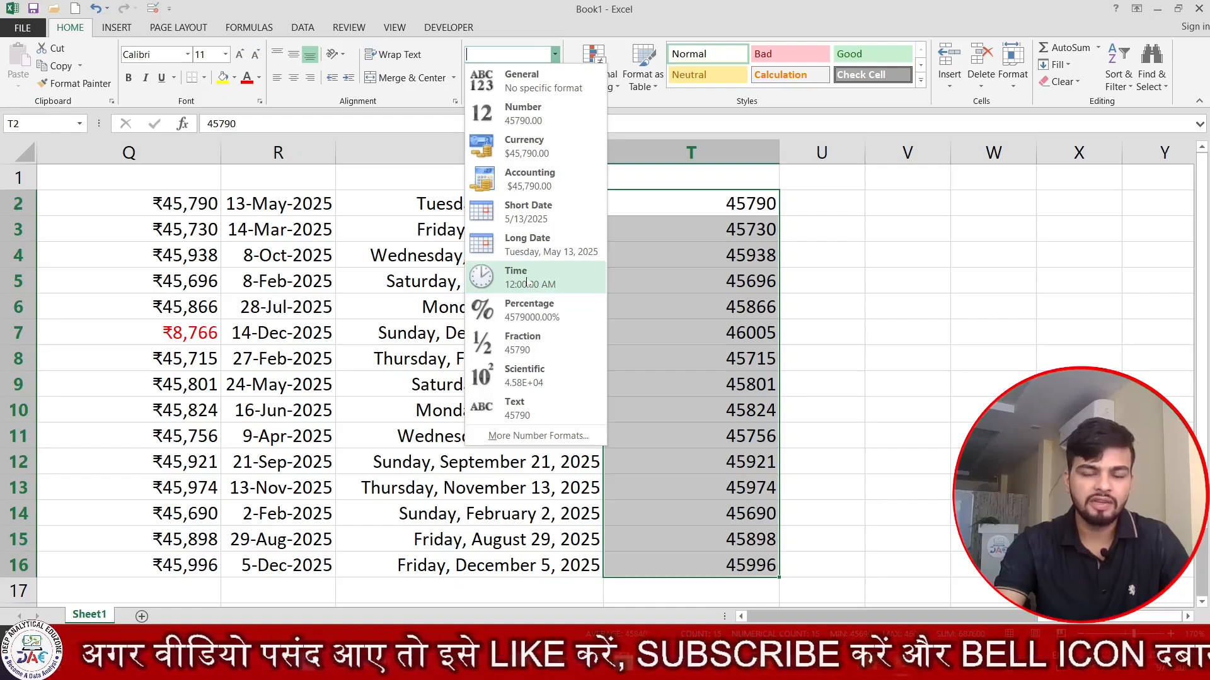
pyautogui.click(529, 283)
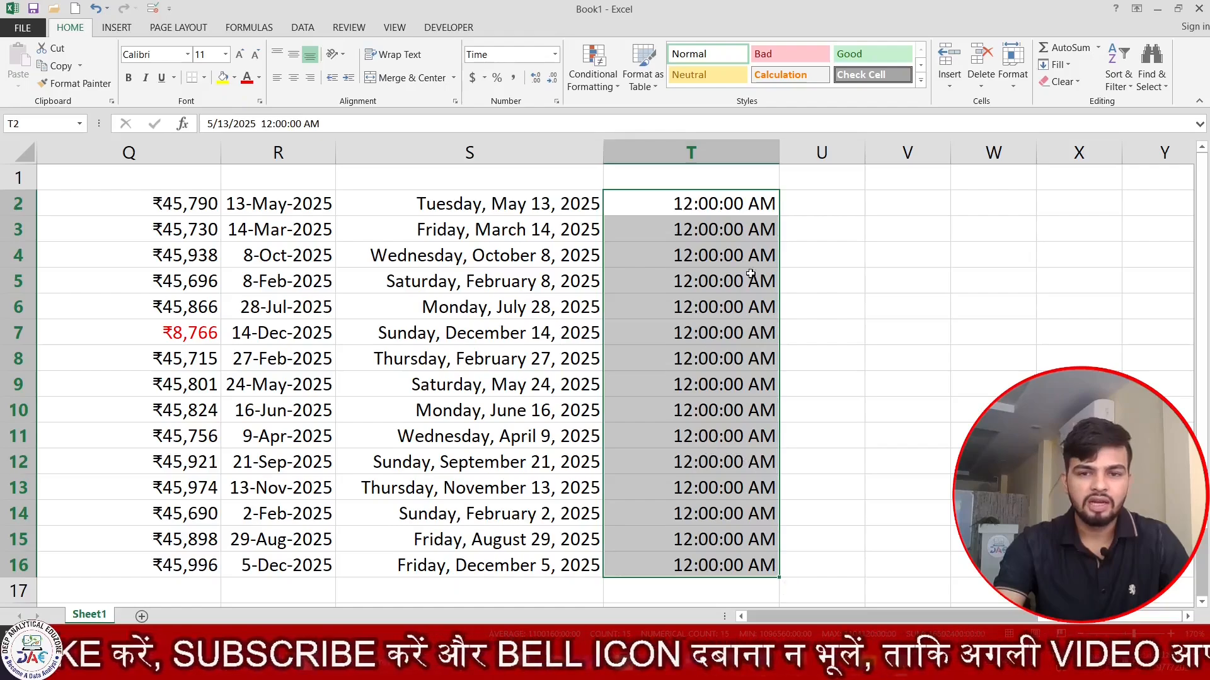
pyautogui.click(836, 223)
pyautogui.click(851, 199)
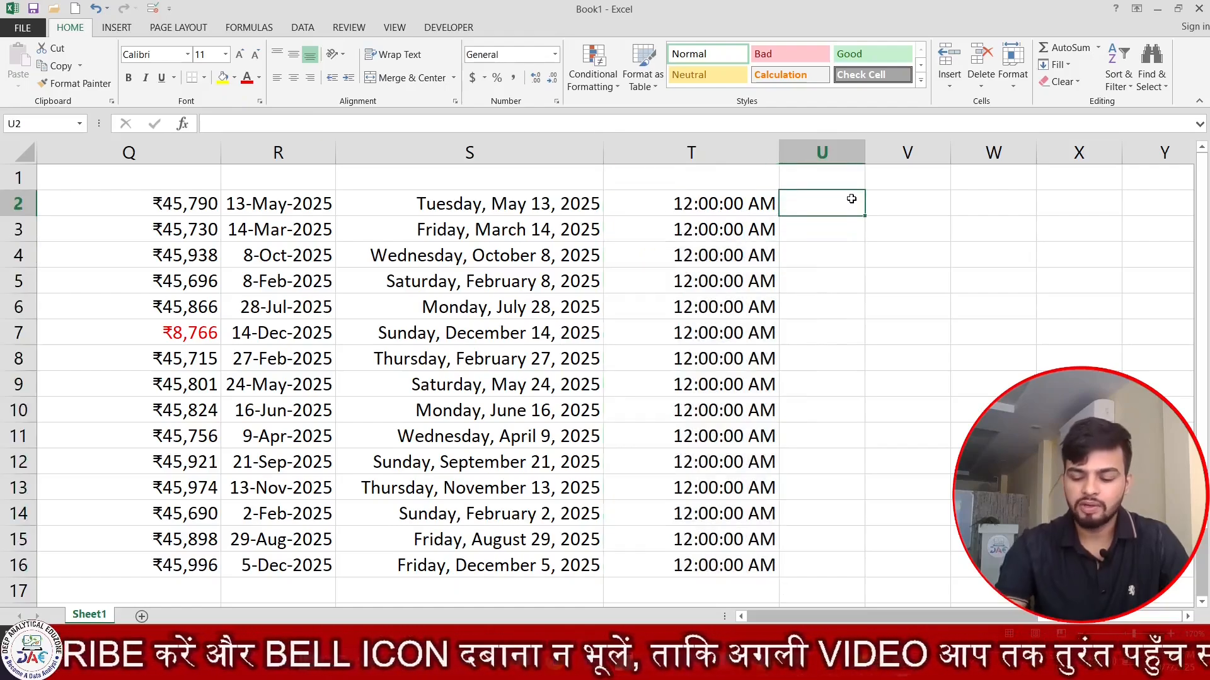
pyautogui.press('Right')
pyautogui.press('Right')
pyautogui.press('Right')
pyautogui.press('Right')
pyautogui.press('Right')
pyautogui.press('Right')
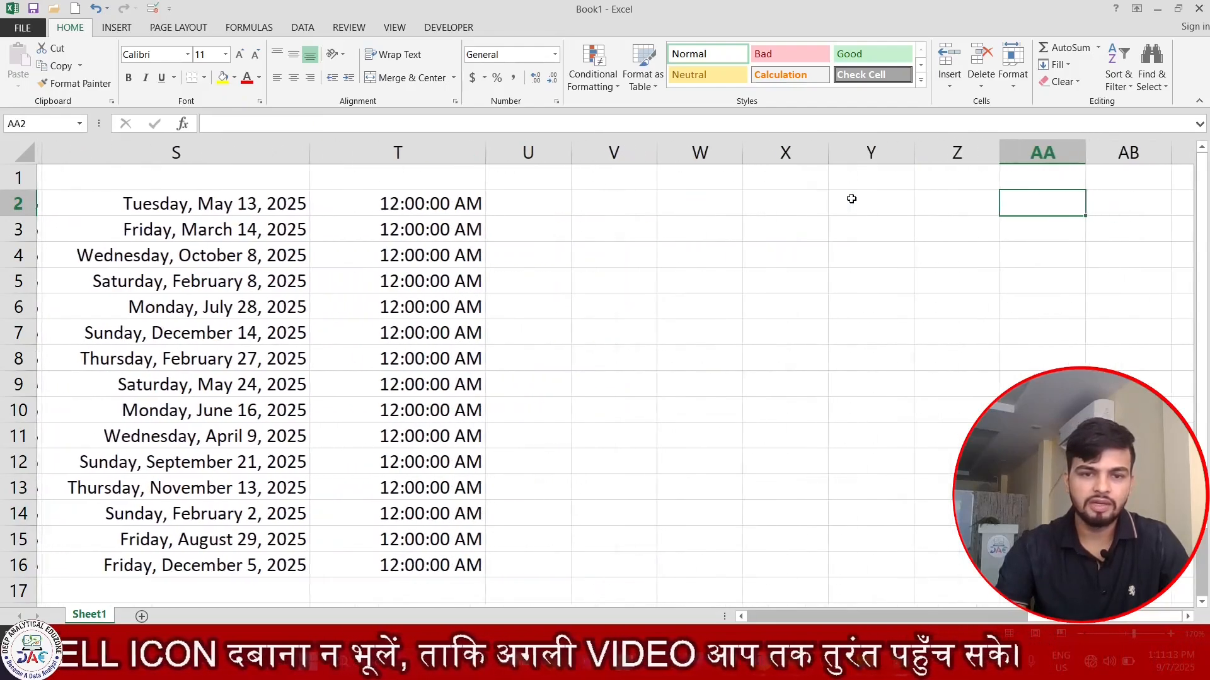
pyautogui.press('Right')
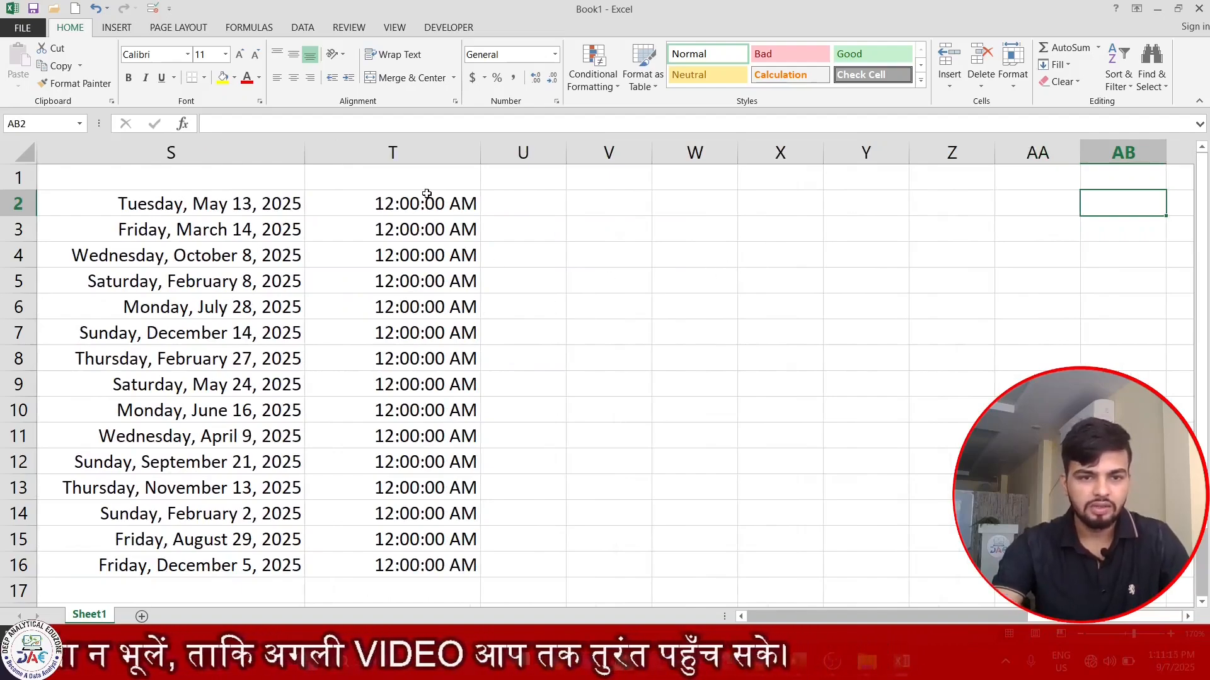
pyautogui.click(427, 194)
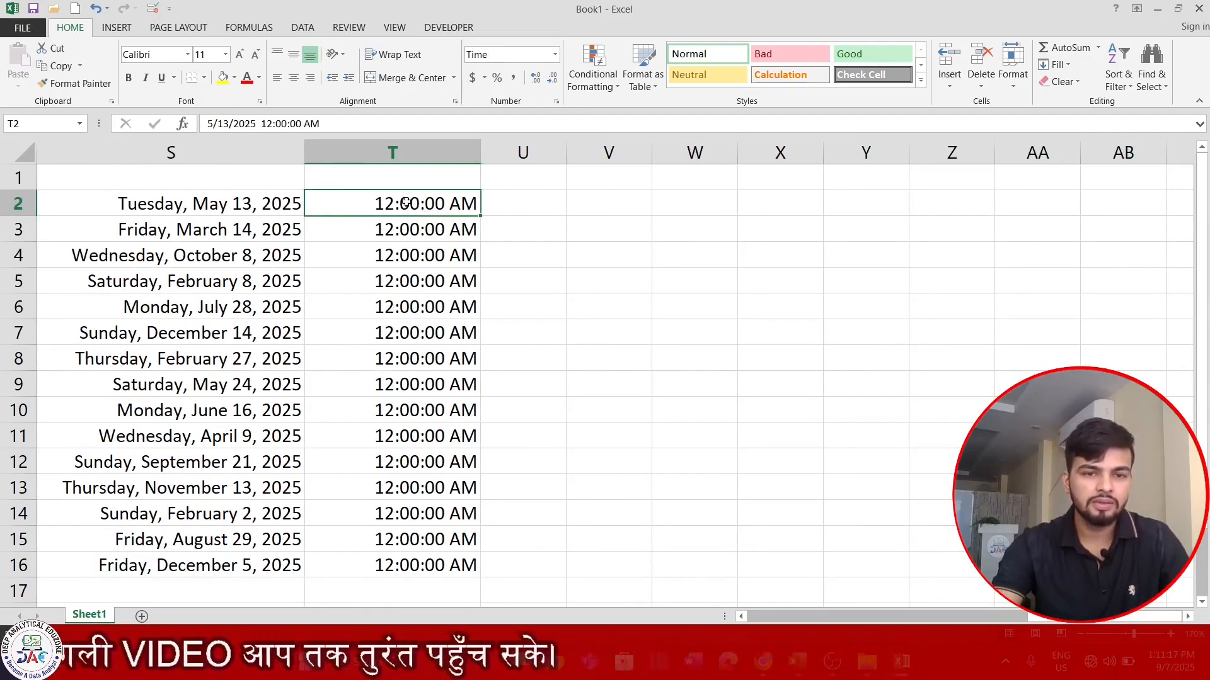
pyautogui.moveTo(406, 203); pyautogui.dragTo(397, 590)
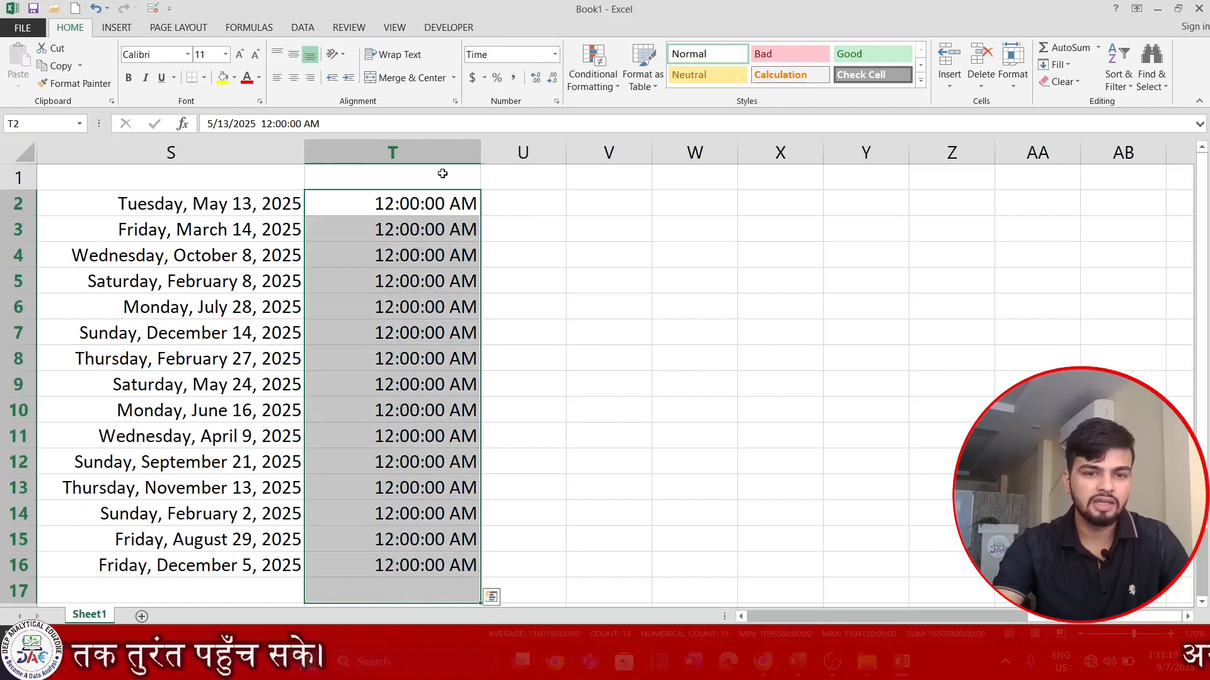
# - Enter =RAND() in T2 and fill it down to T16 so each row shows a random time
pyautogui.click(441, 199)
pyautogui.write('=ra')
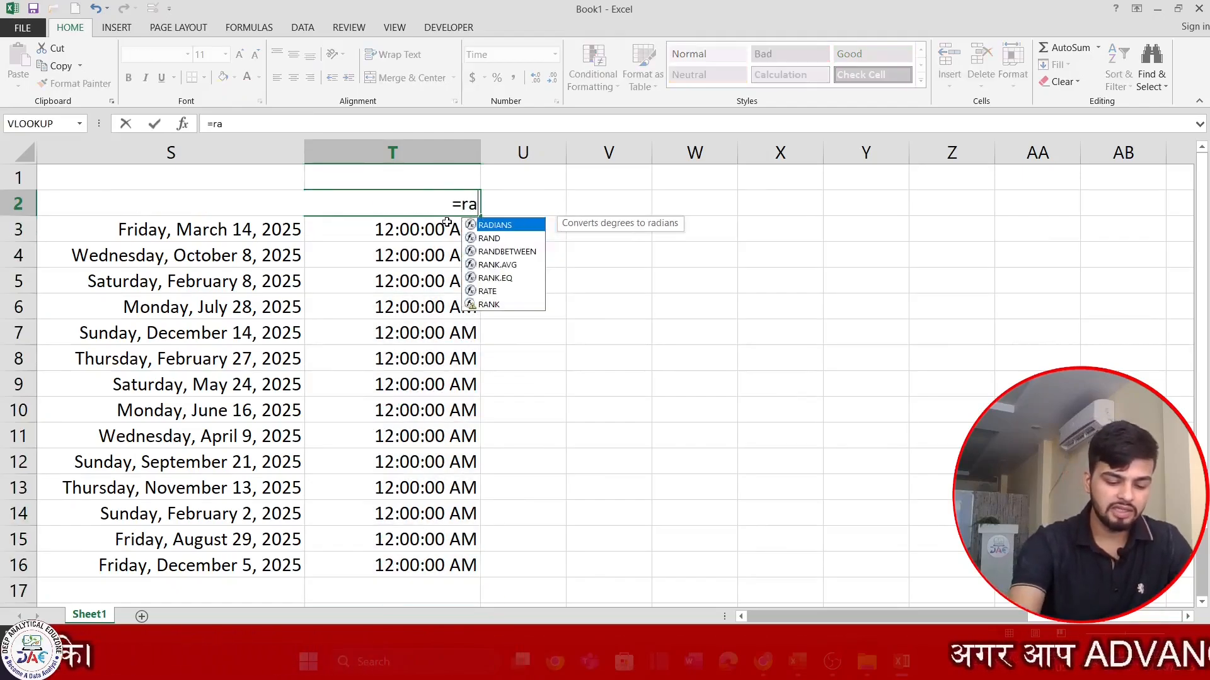
pyautogui.write('nd()')
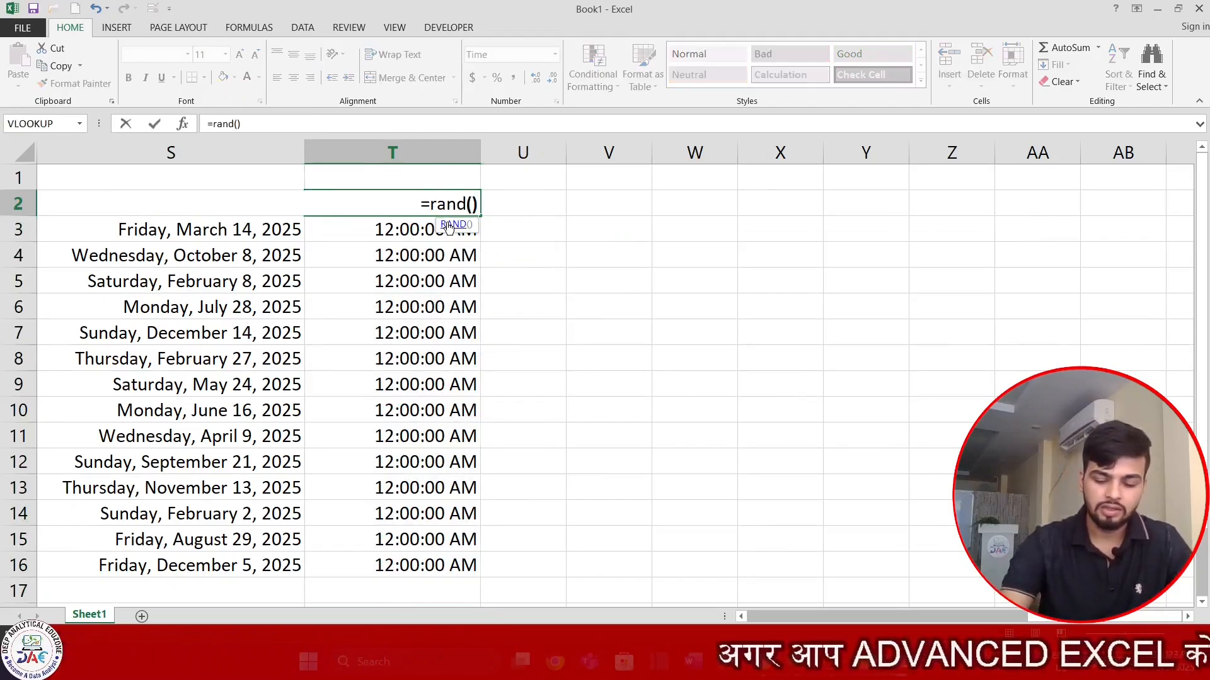
pyautogui.press('Return')
pyautogui.press('Up')
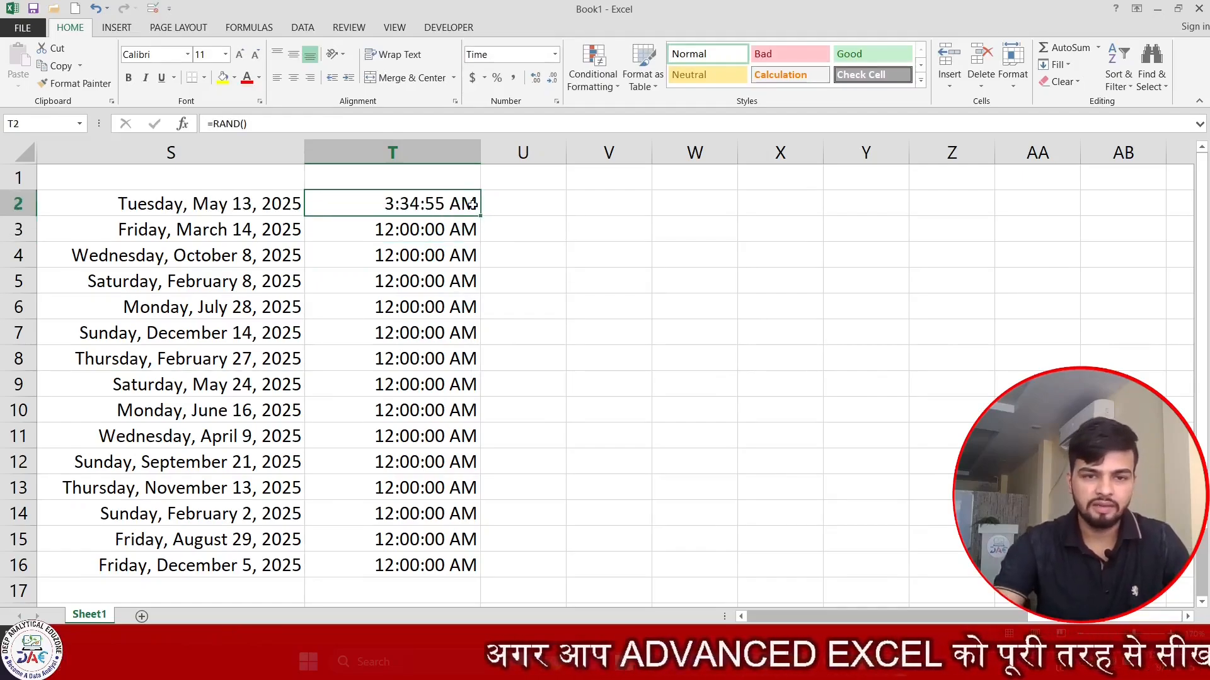
pyautogui.doubleClick(480, 216)
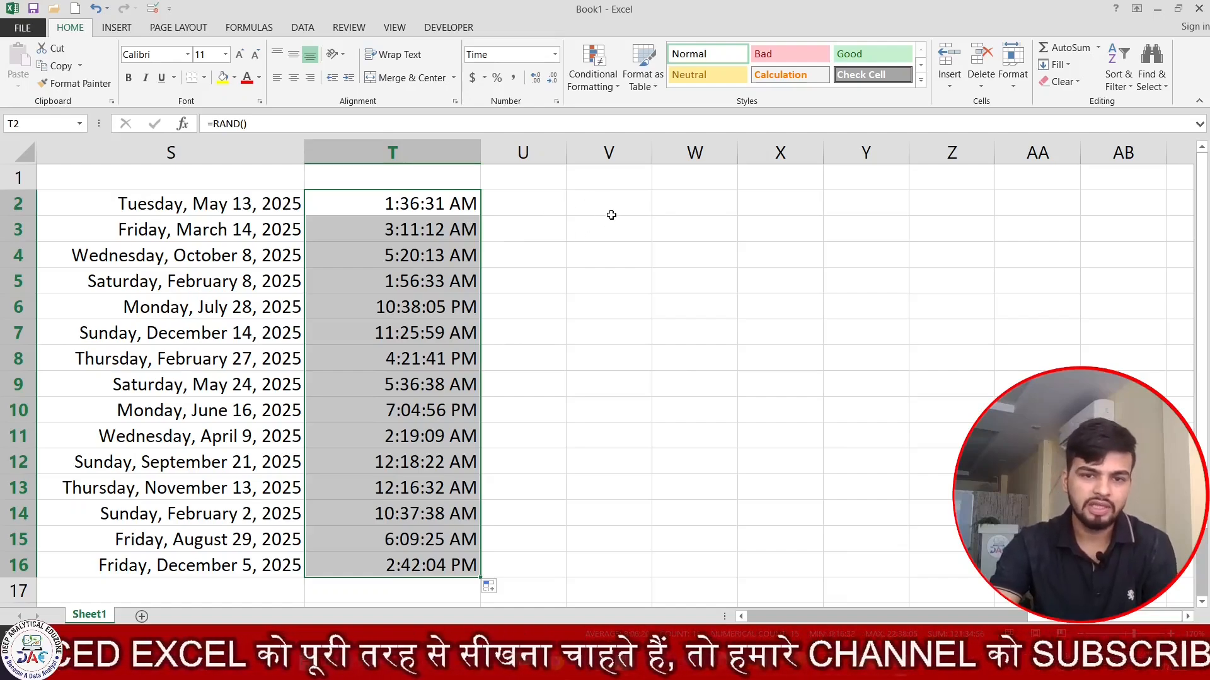
pyautogui.click(604, 194)
pyautogui.press('Right')
pyautogui.press('Right')
pyautogui.press('Right')
pyautogui.press('Right')
pyautogui.press('Right')
pyautogui.press('Right')
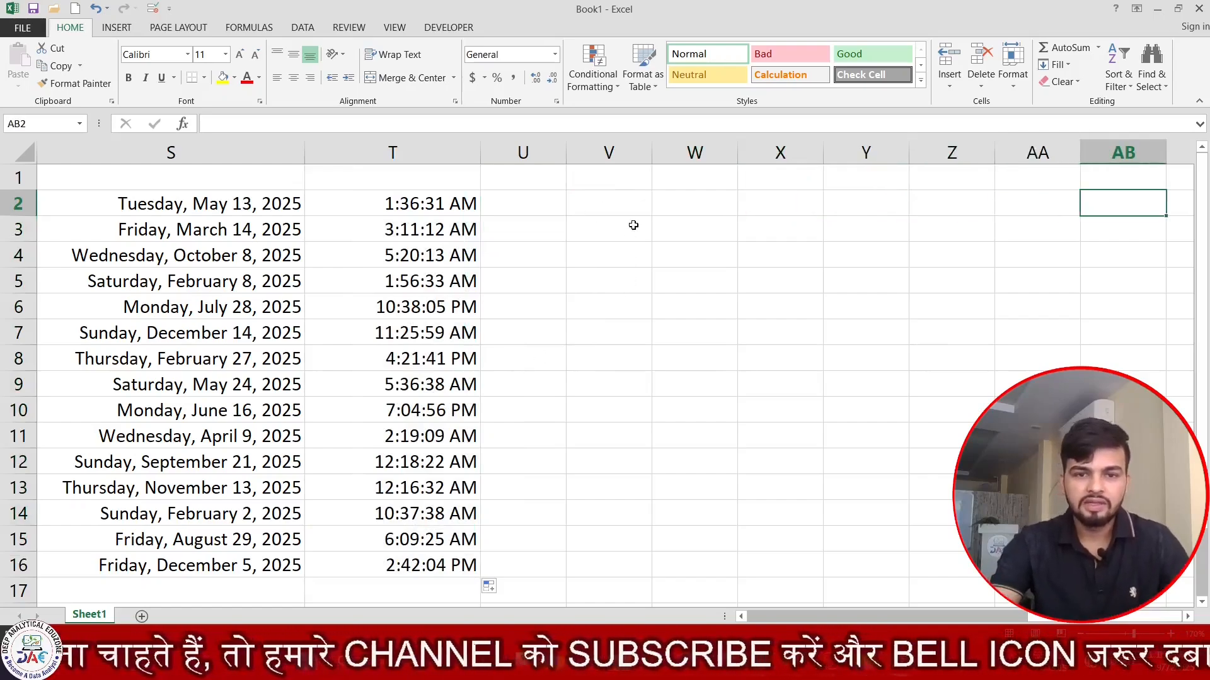
# - Give V3:V15 a yellow fill and the Percentage number format
pyautogui.click(615, 150)
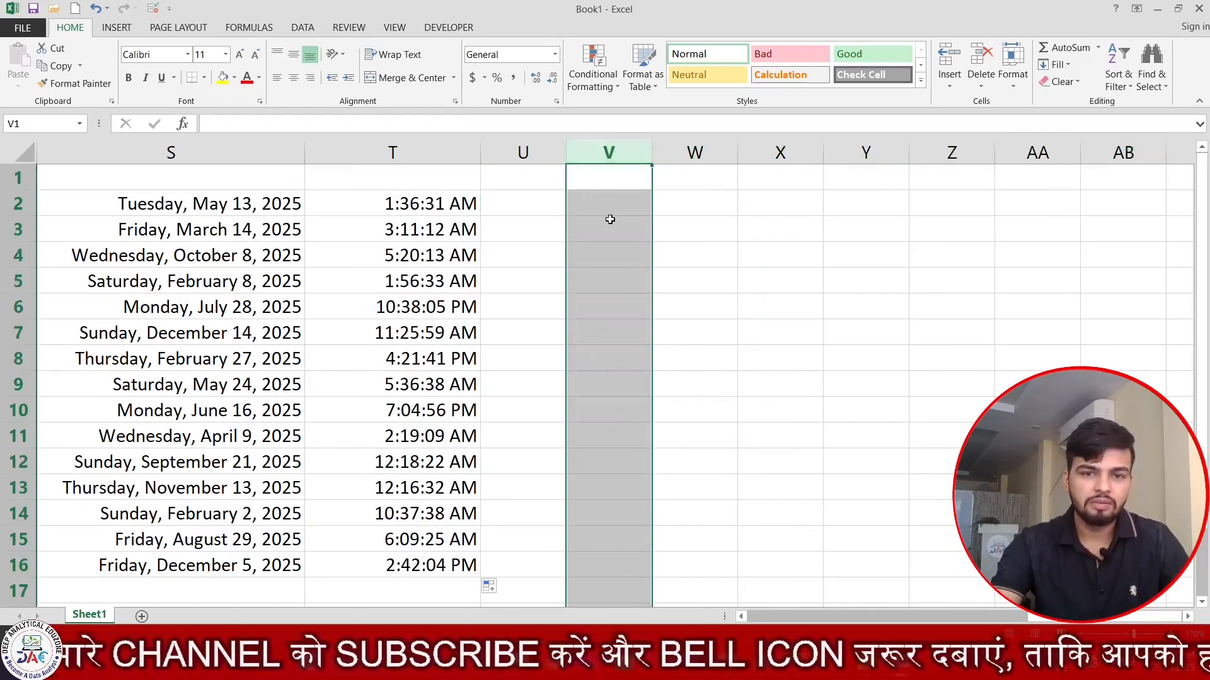
pyautogui.moveTo(610, 220); pyautogui.dragTo(608, 549)
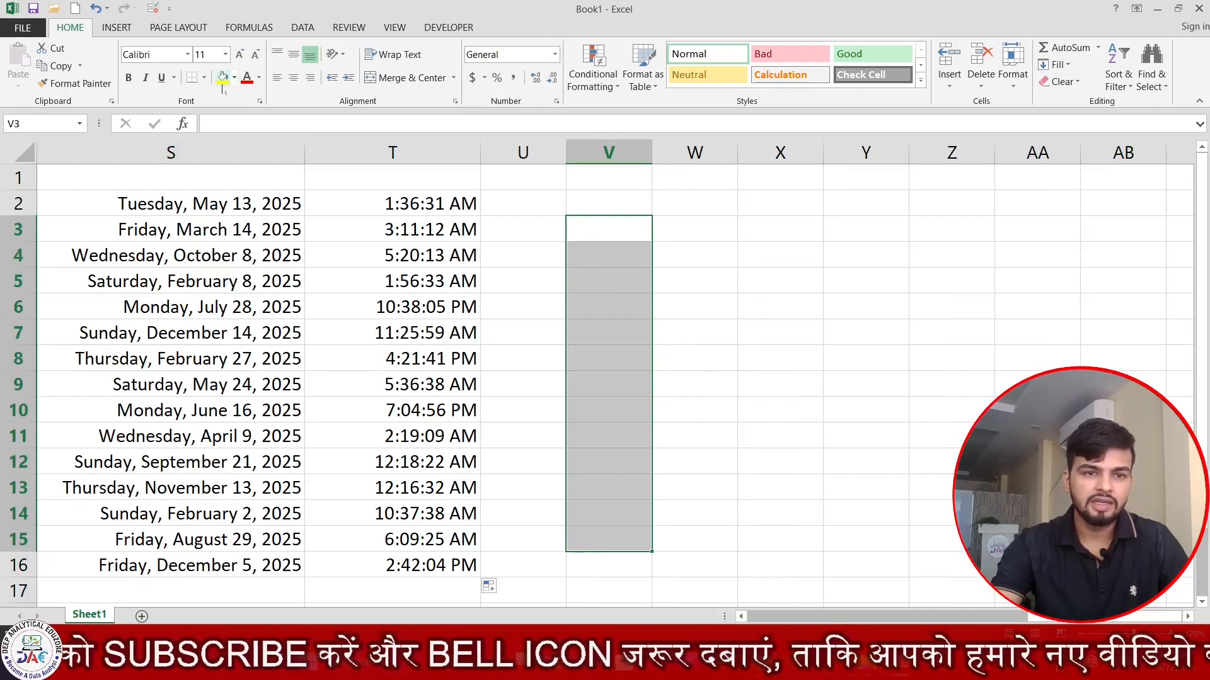
pyautogui.click(223, 81)
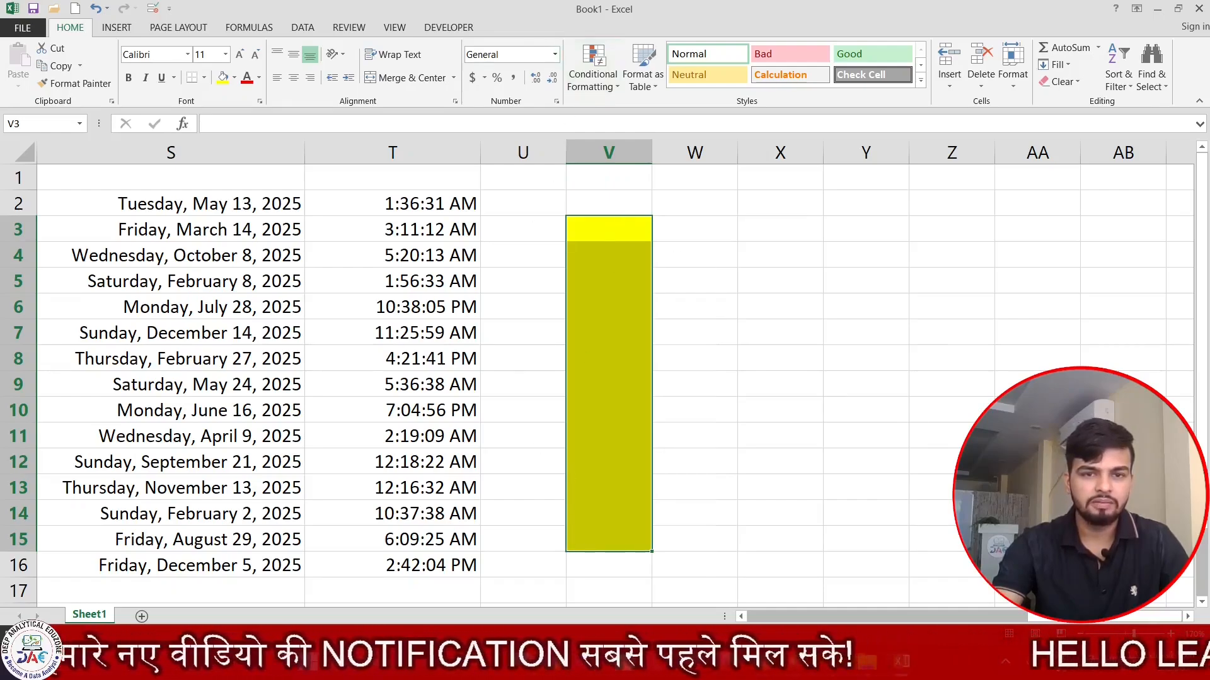
pyautogui.click(555, 56)
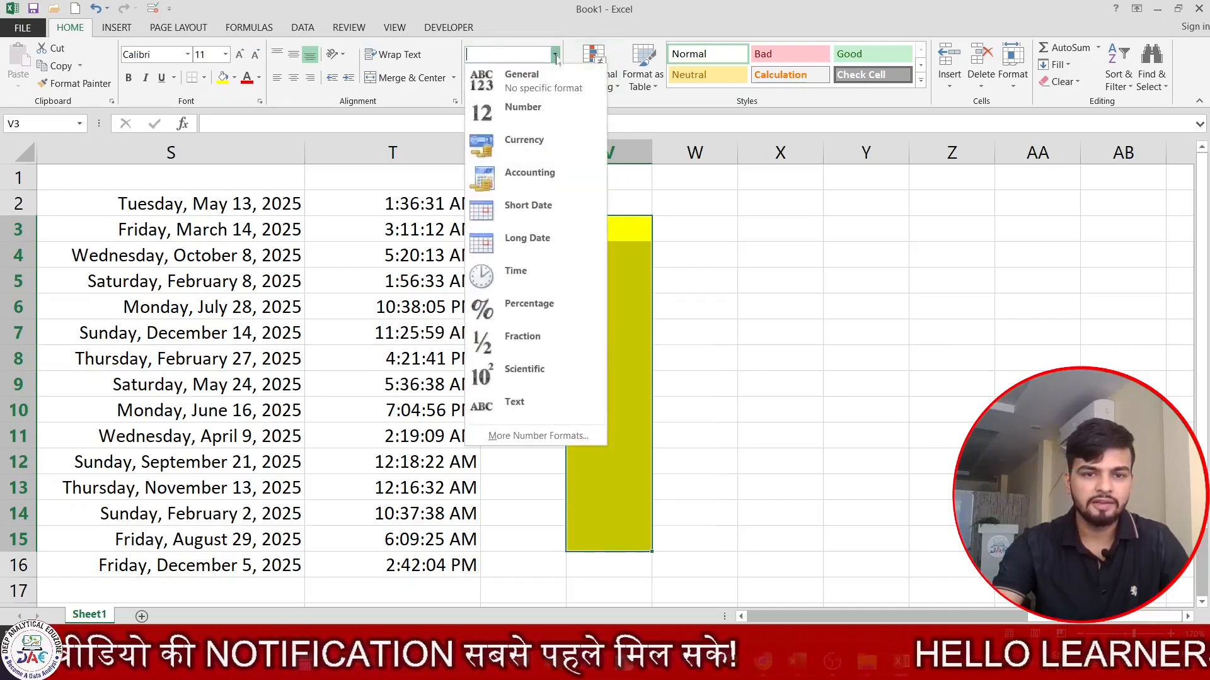
pyautogui.click(512, 312)
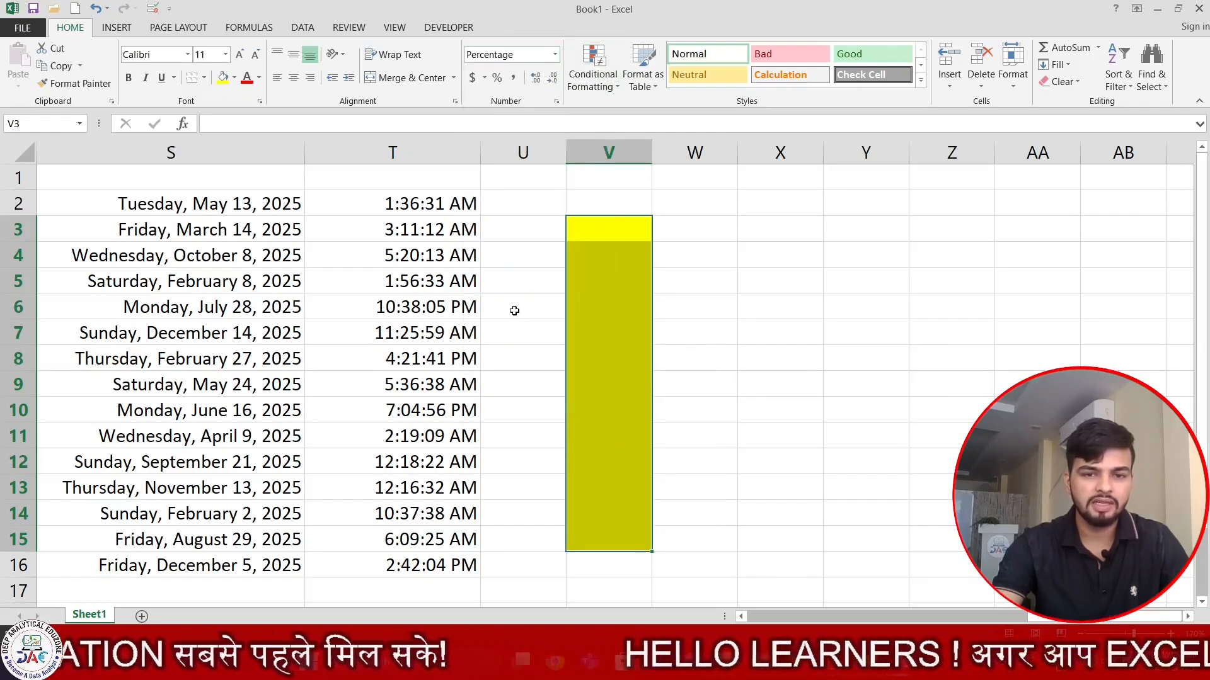
# - Enter values 3, 535, 3, 34, 56, 45, 754, 67, 568, 65, 8, 67 down from V3
pyautogui.click(698, 265)
pyautogui.click(633, 230)
pyautogui.write('3')
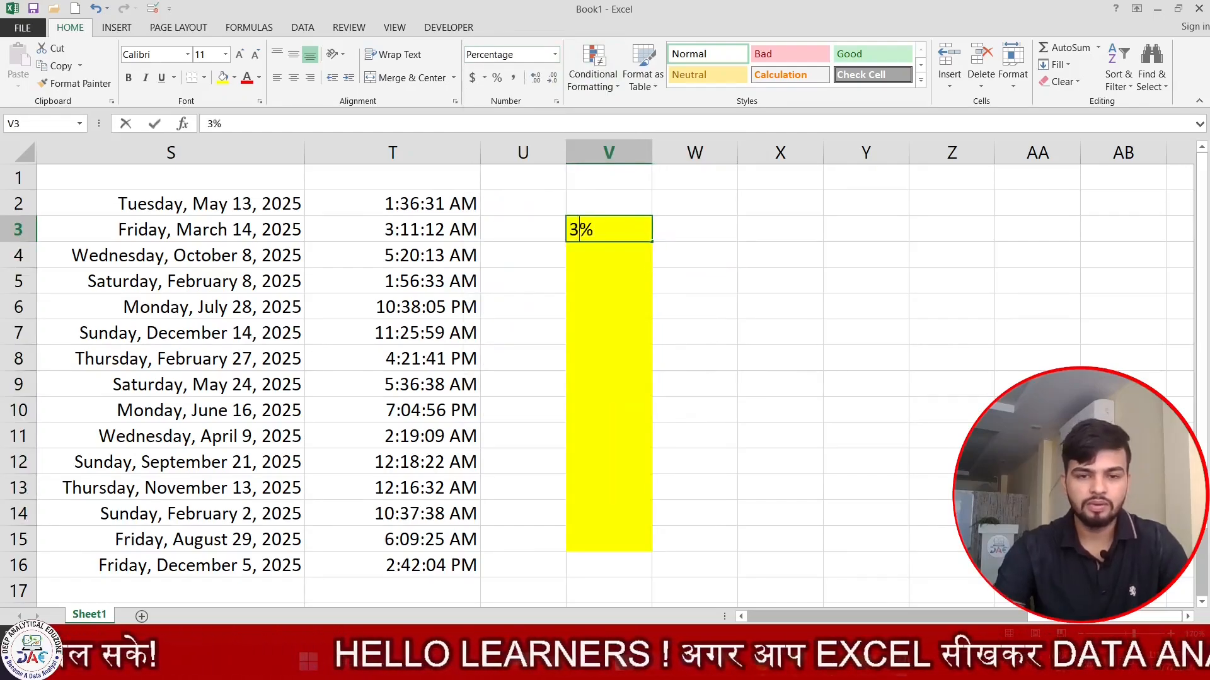
pyautogui.write(' 535 3  34 56 45 754 67 568 65 8 67')
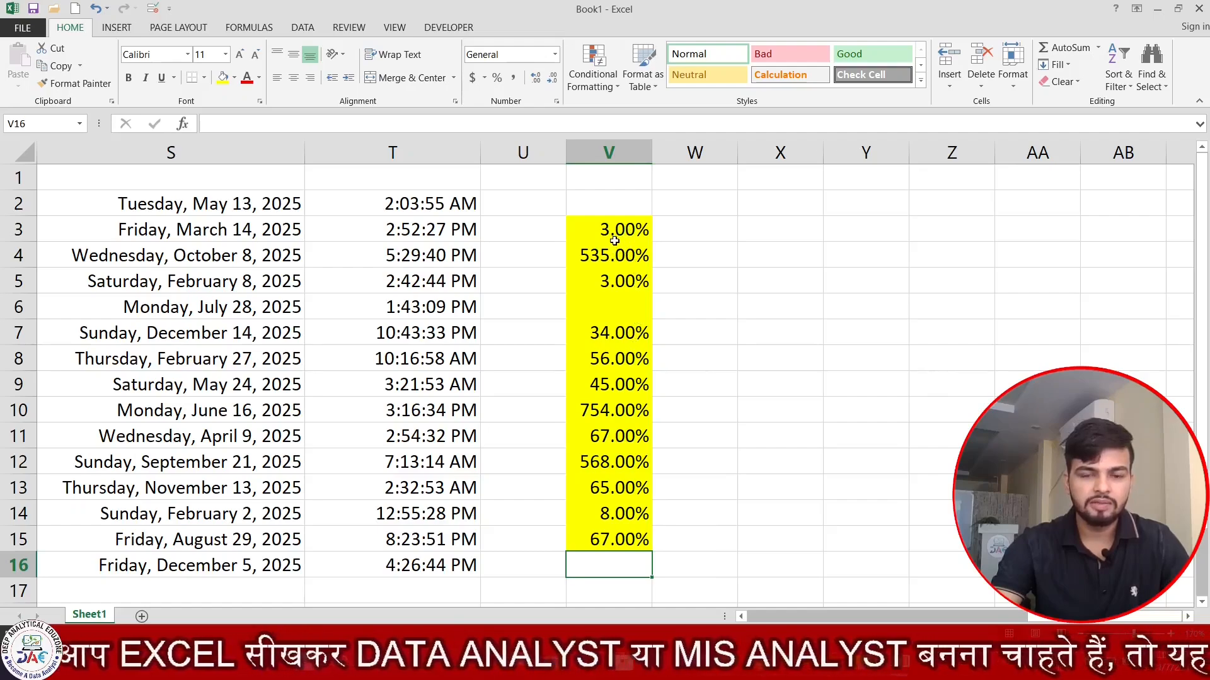
# - Show the V3:V15 percentages with no decimal places and widen column W
pyautogui.moveTo(616, 232); pyautogui.dragTo(620, 542)
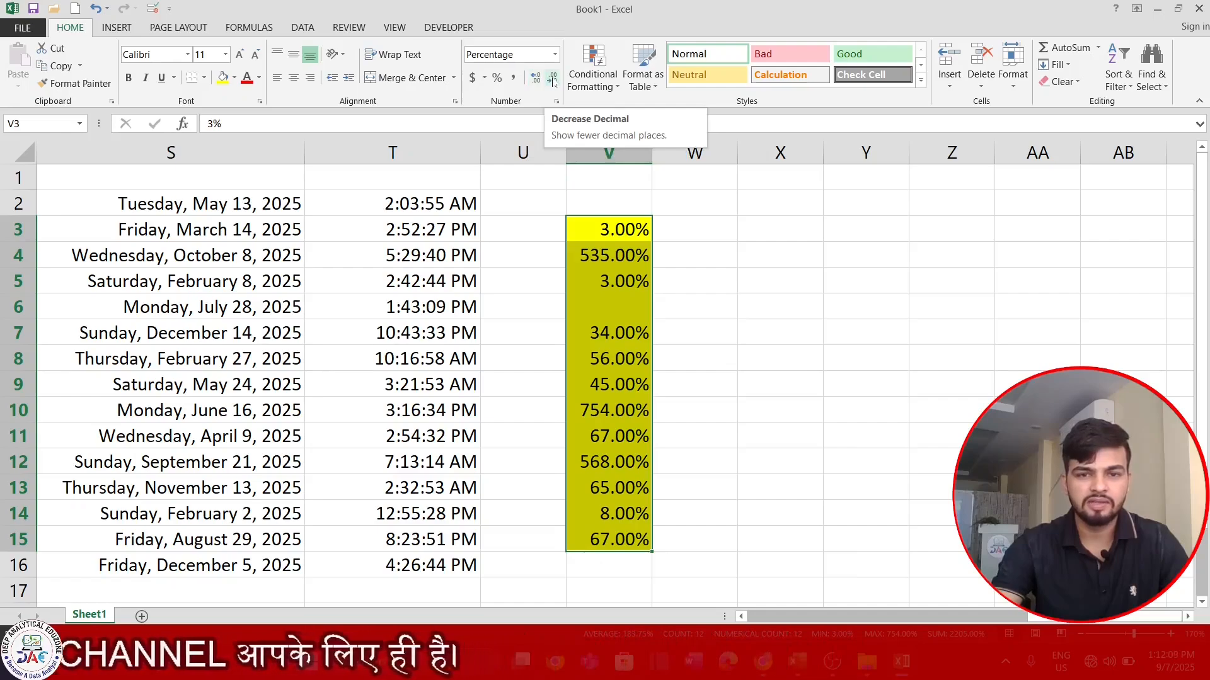
pyautogui.click(551, 82)
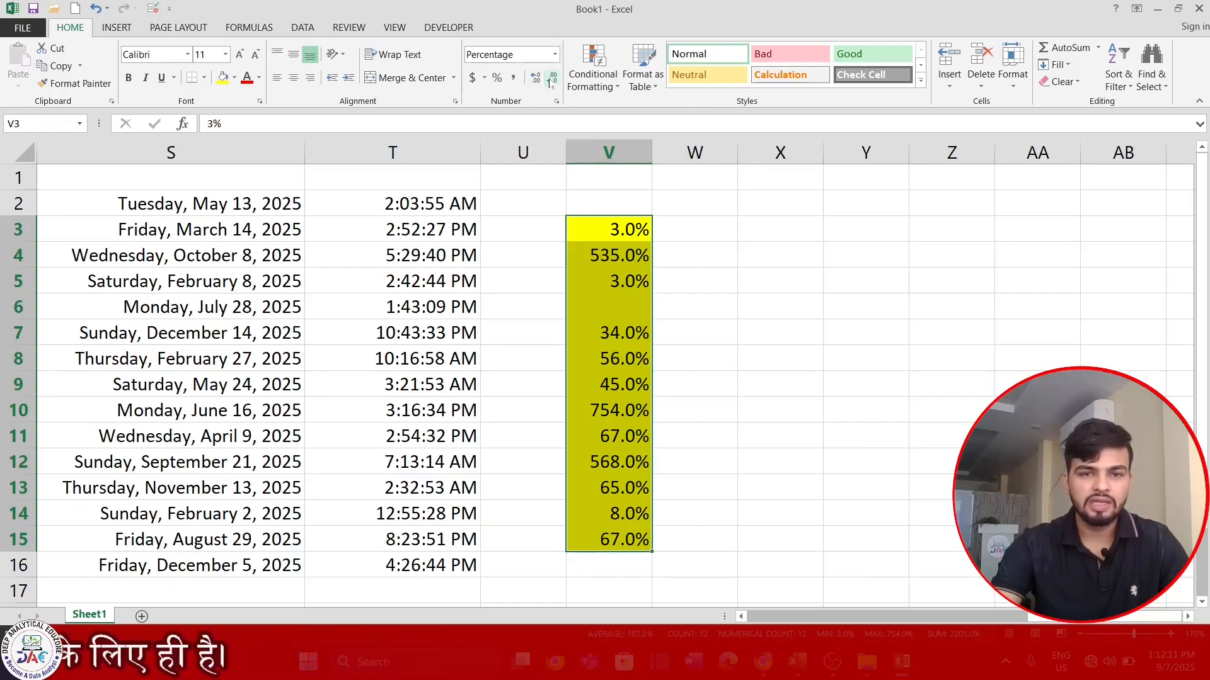
pyautogui.click(550, 82)
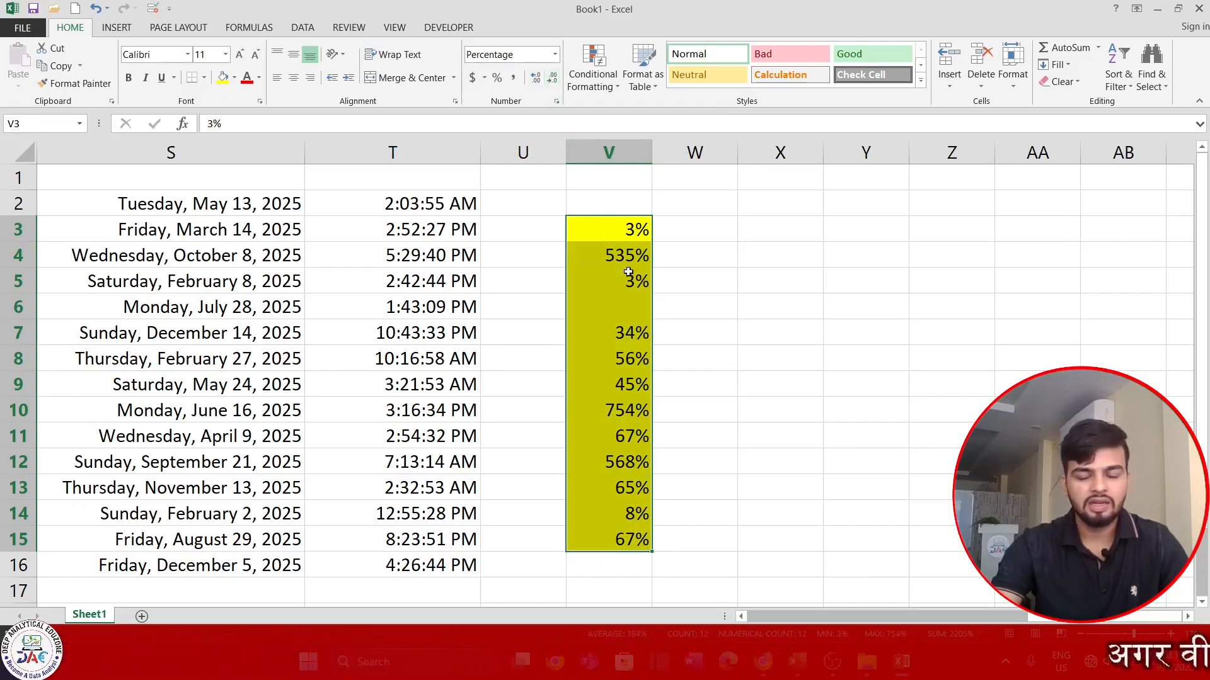
pyautogui.moveTo(738, 151); pyautogui.dragTo(786, 151)
pyautogui.click(766, 232)
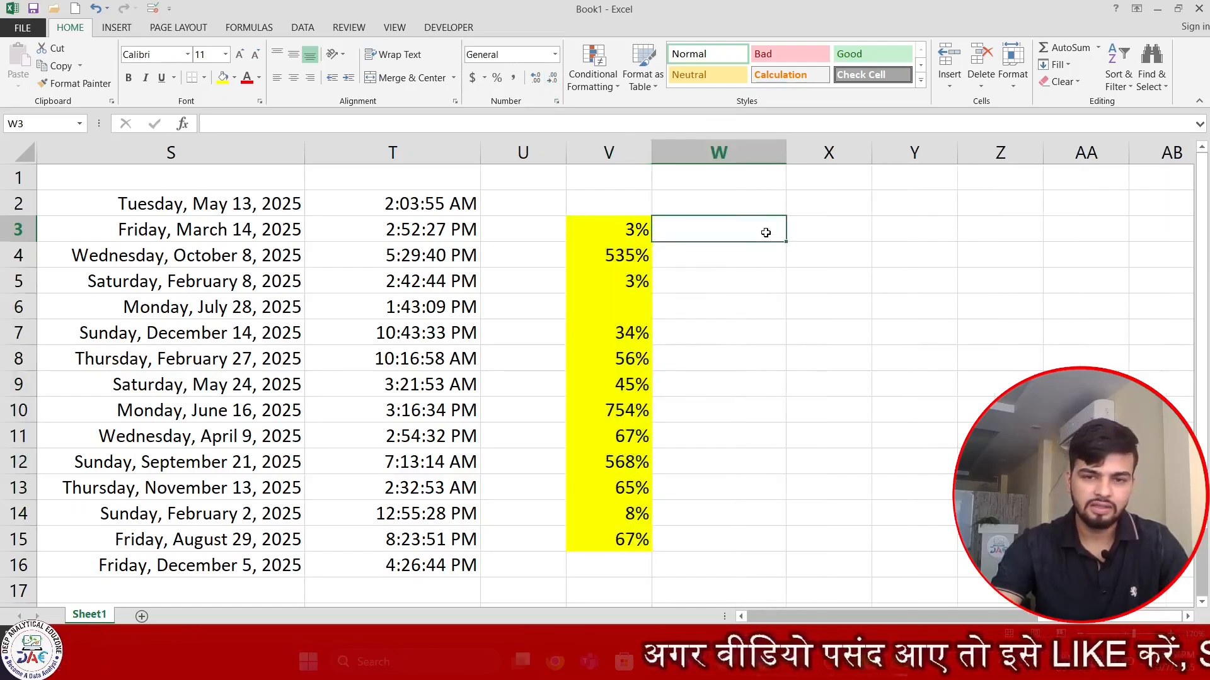
pyautogui.press('Right')
pyautogui.press('Right')
pyautogui.press('Right')
pyautogui.press('Right')
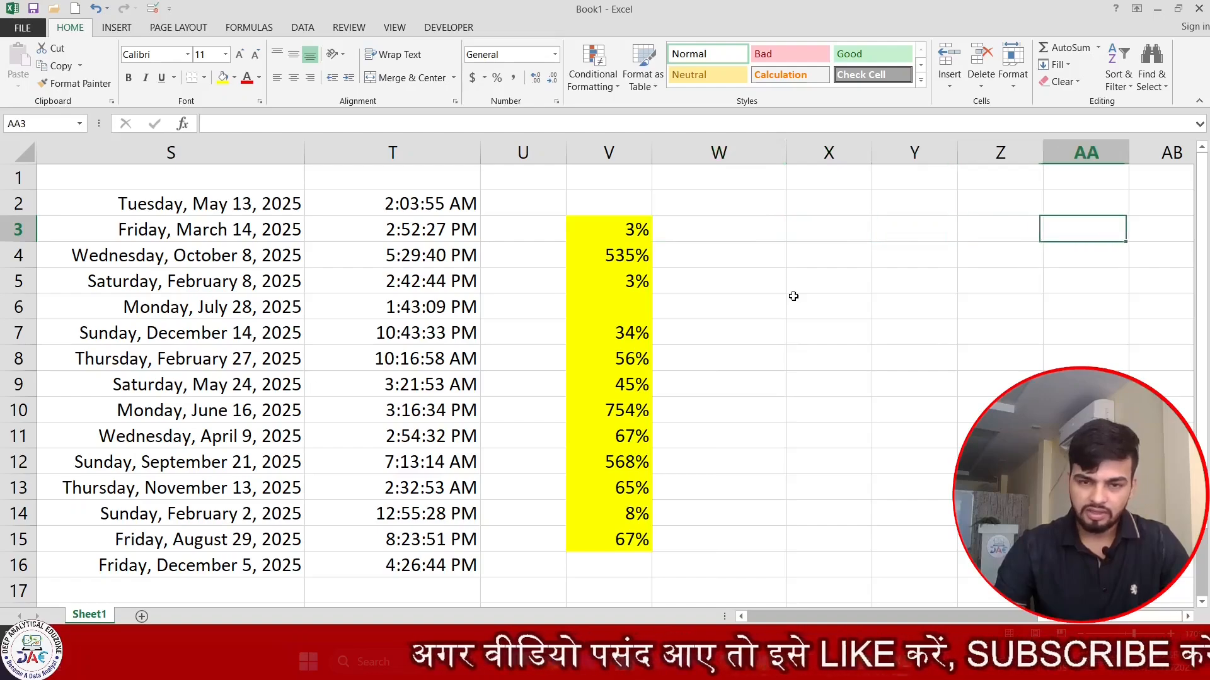
pyautogui.press('Left')
pyautogui.press('Left')
pyautogui.press('Left')
pyautogui.press('Left')
pyautogui.press('Left')
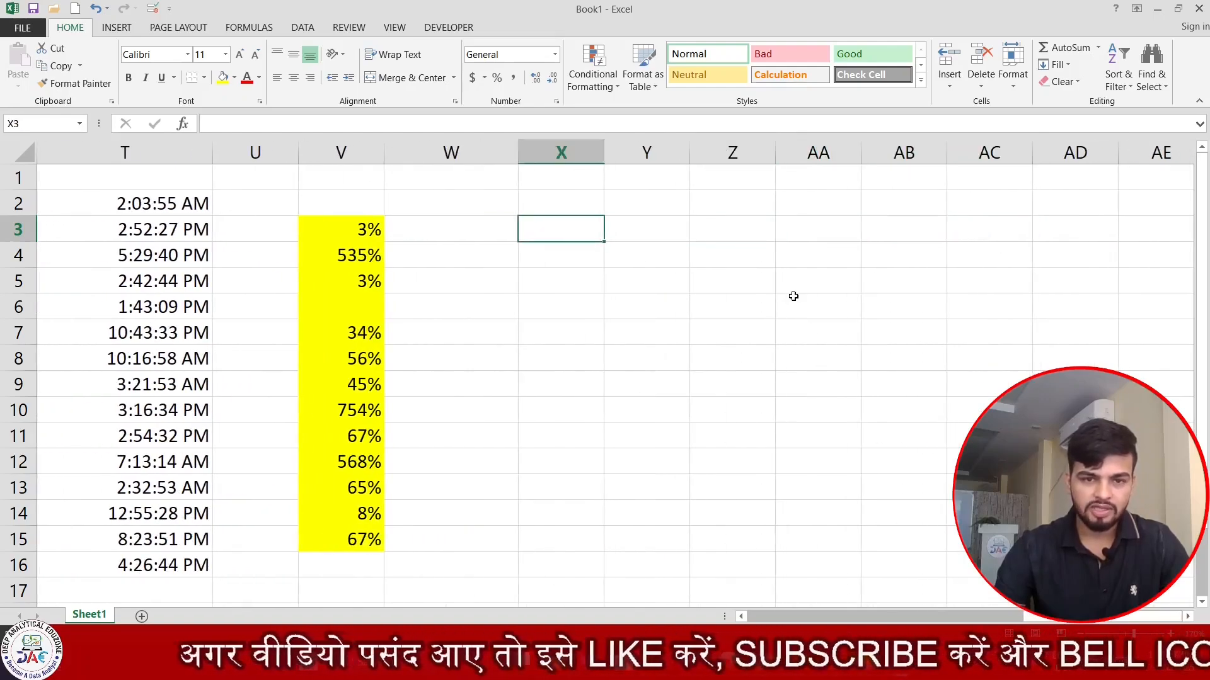
pyautogui.moveTo(523, 159); pyautogui.dragTo(466, 157)
pyautogui.moveTo(550, 160); pyautogui.dragTo(618, 165)
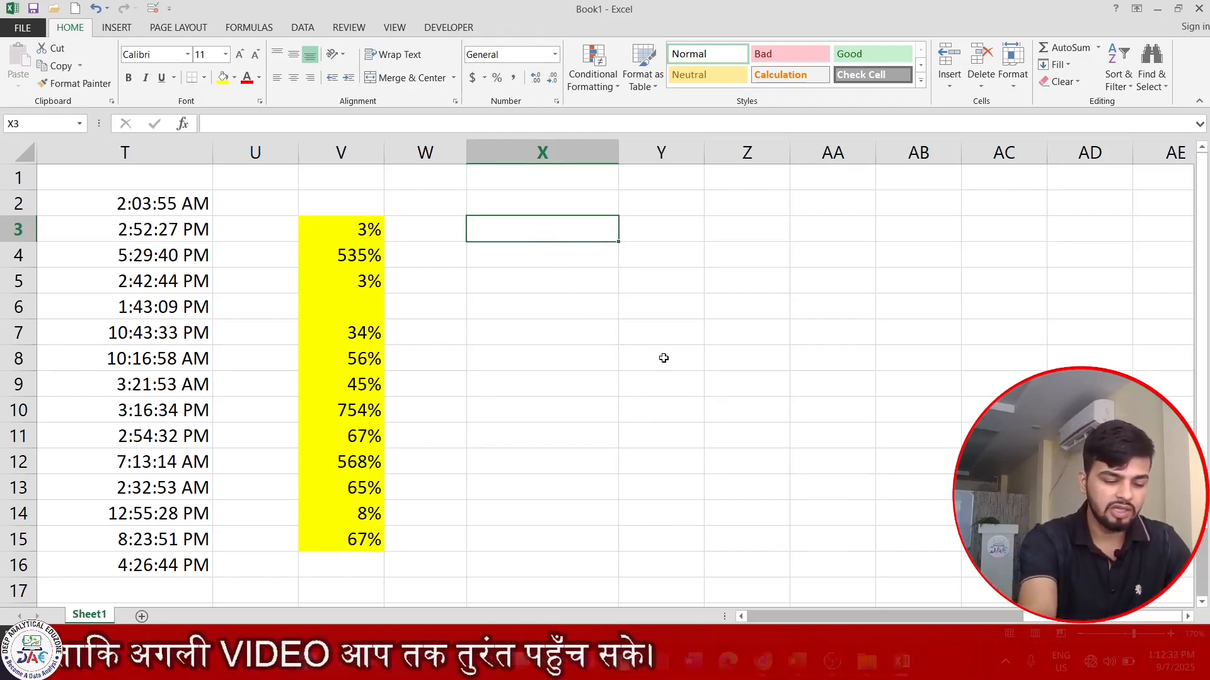
pyautogui.write('12345')
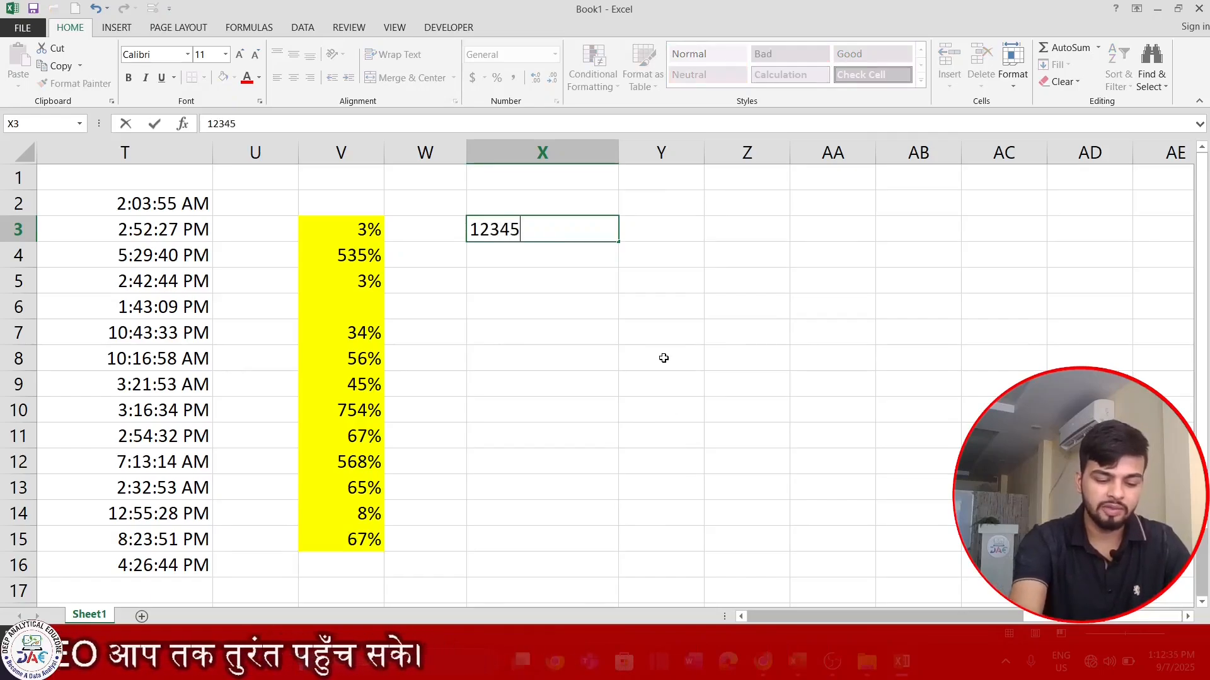
pyautogui.write('67890')
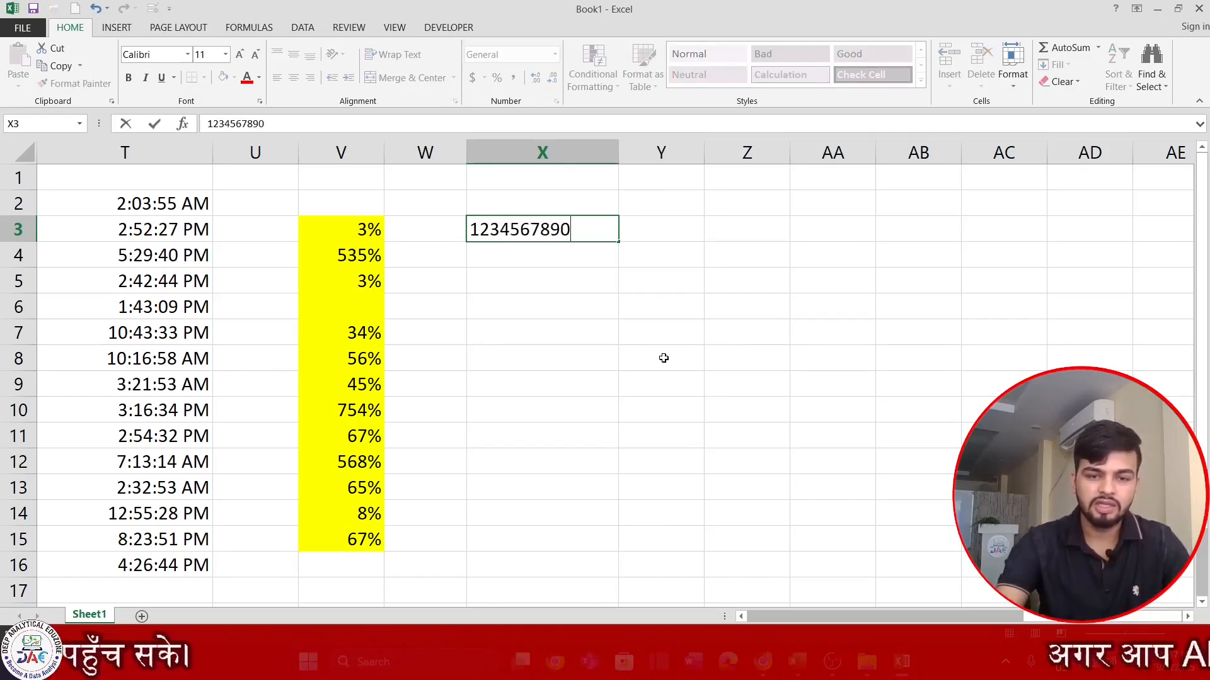
pyautogui.press('Return')
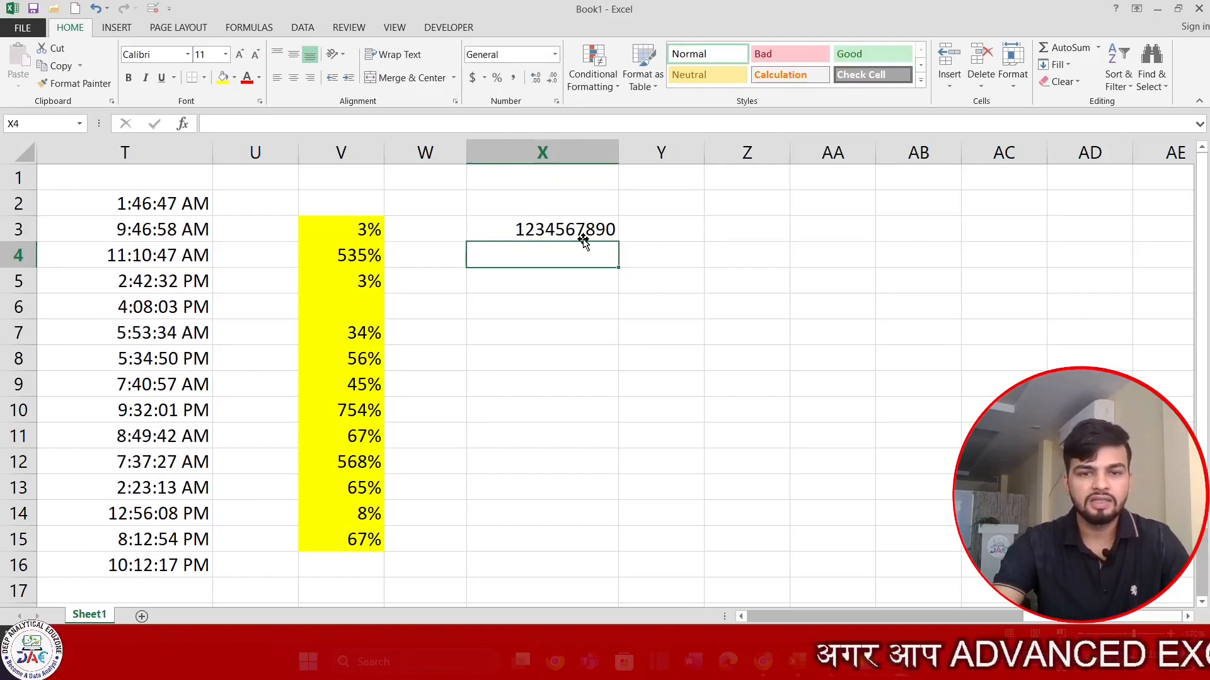
pyautogui.doubleClick(586, 230)
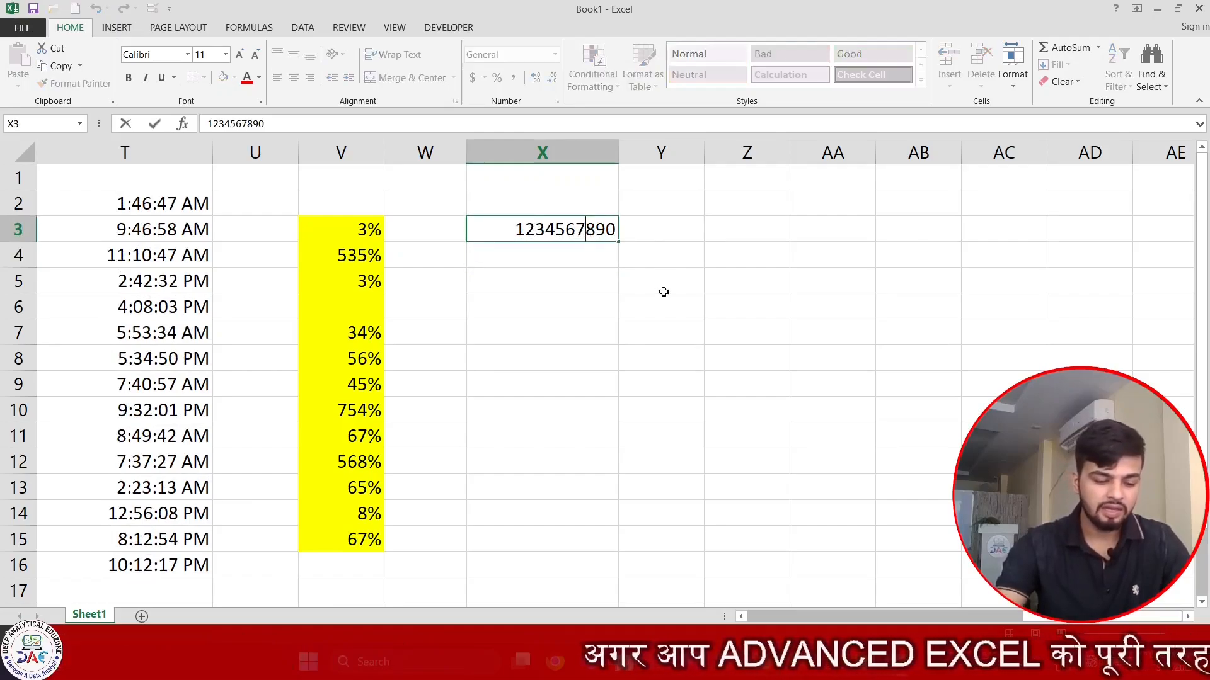
pyautogui.write('1')
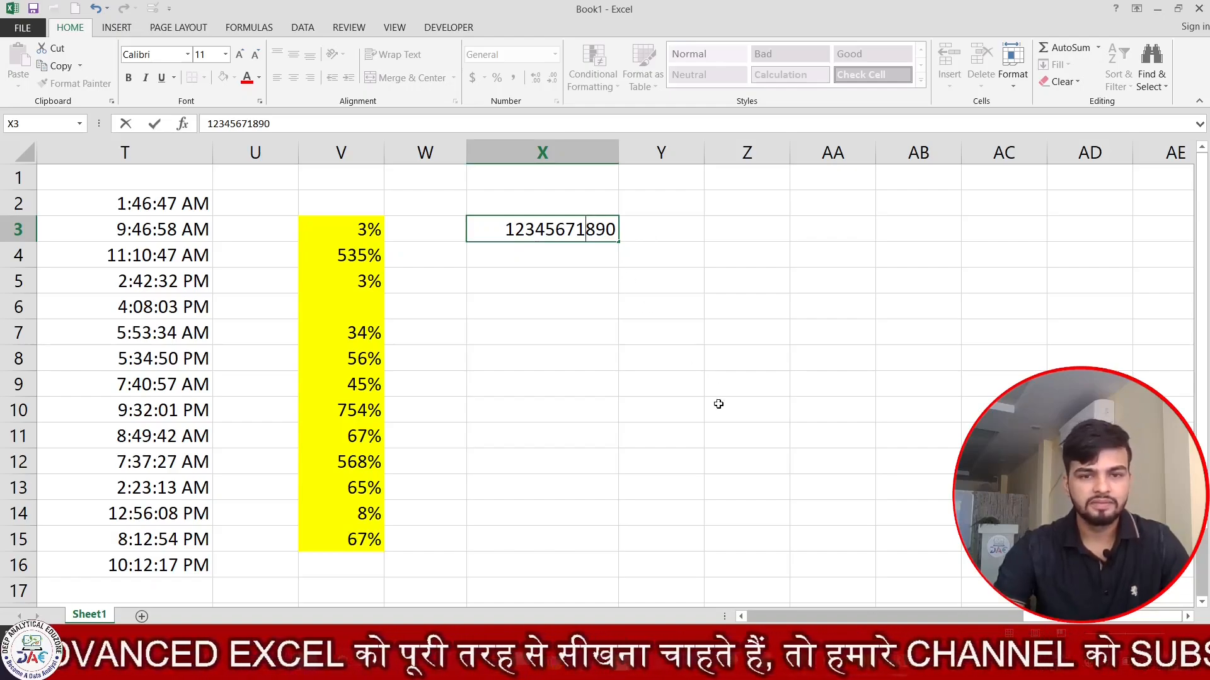
pyautogui.press('Return')
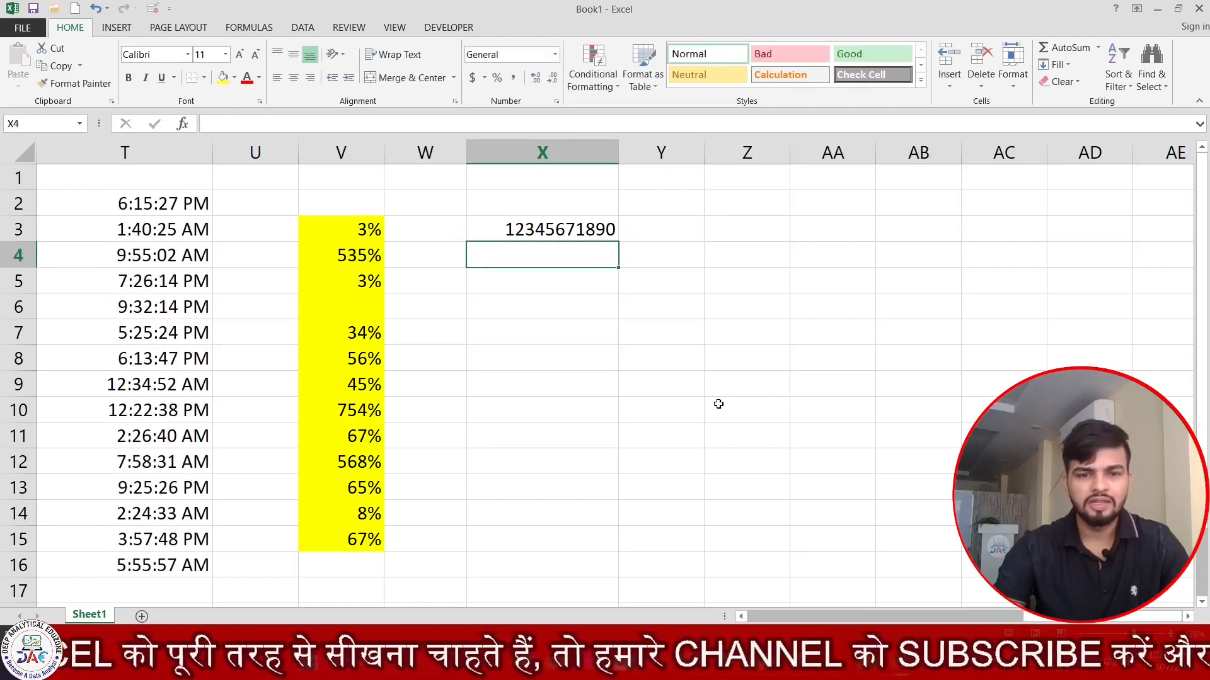
pyautogui.doubleClick(606, 230)
pyautogui.write('1')
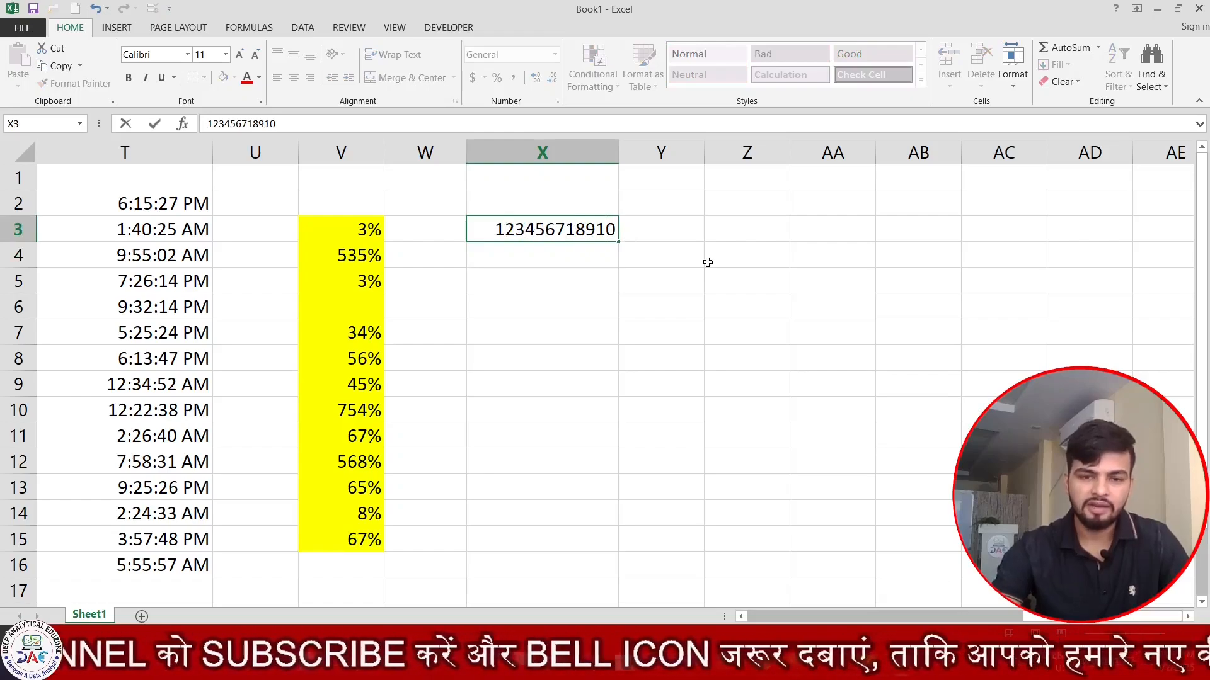
pyautogui.press('Return')
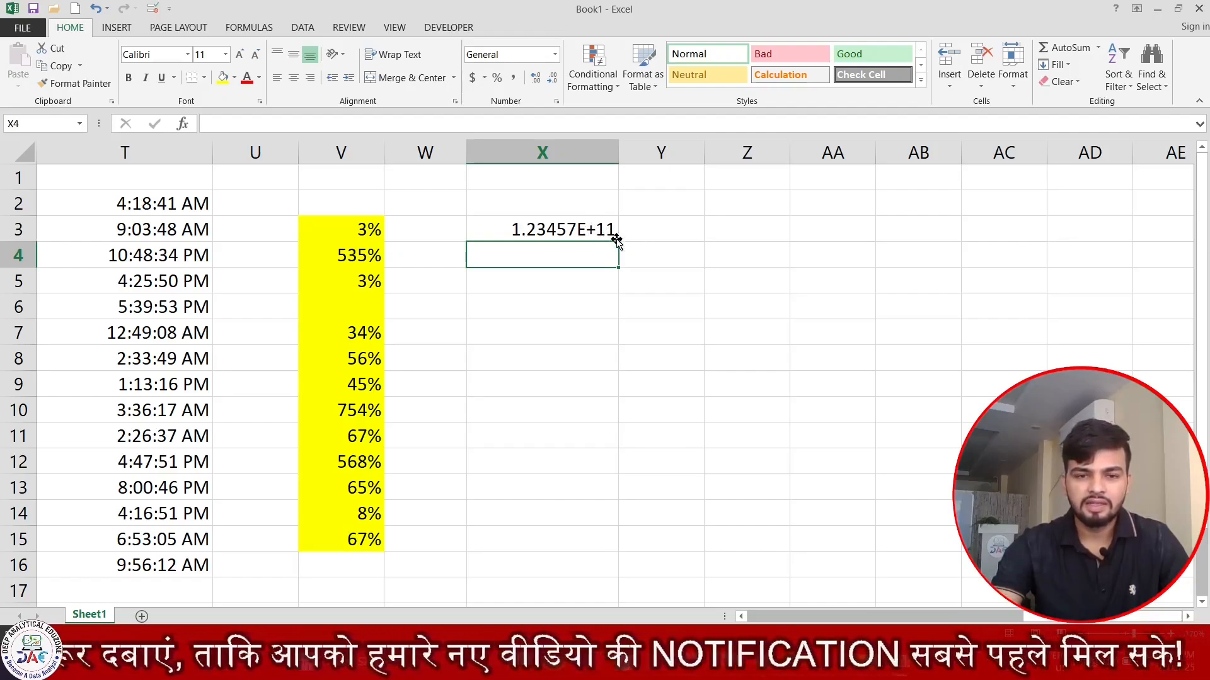
# - Widen columns X and Y, leaving Y2:Y16 selected
pyautogui.moveTo(599, 224); pyautogui.dragTo(600, 538)
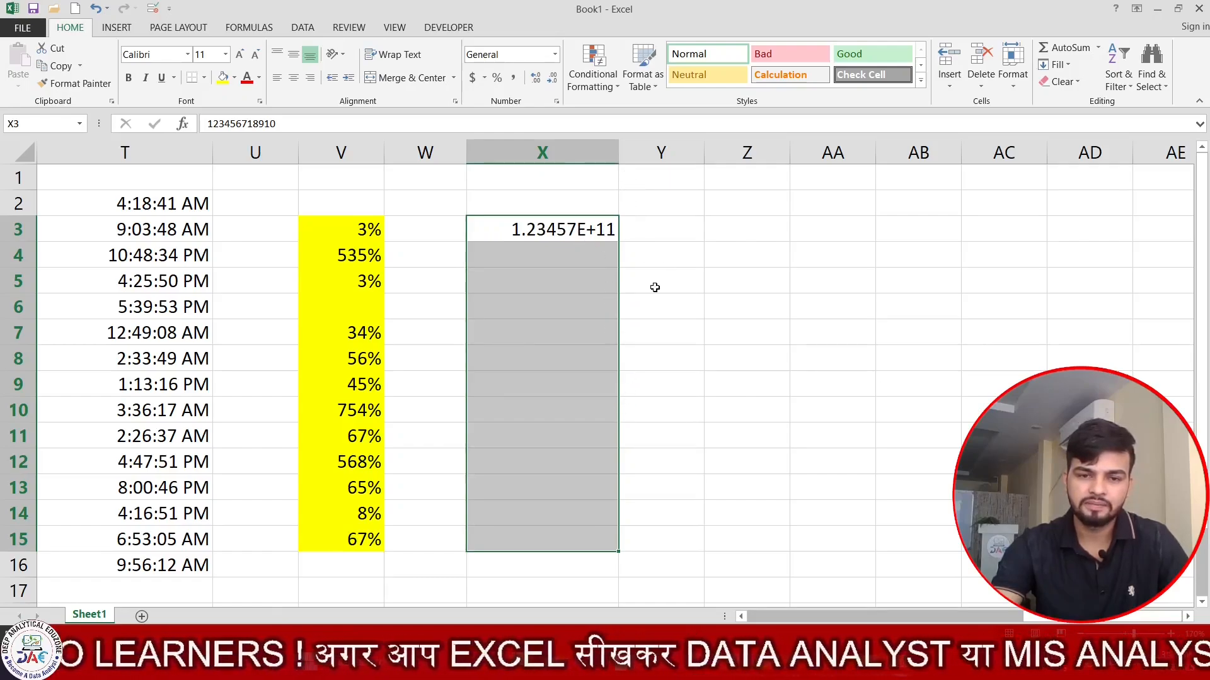
pyautogui.click(588, 238)
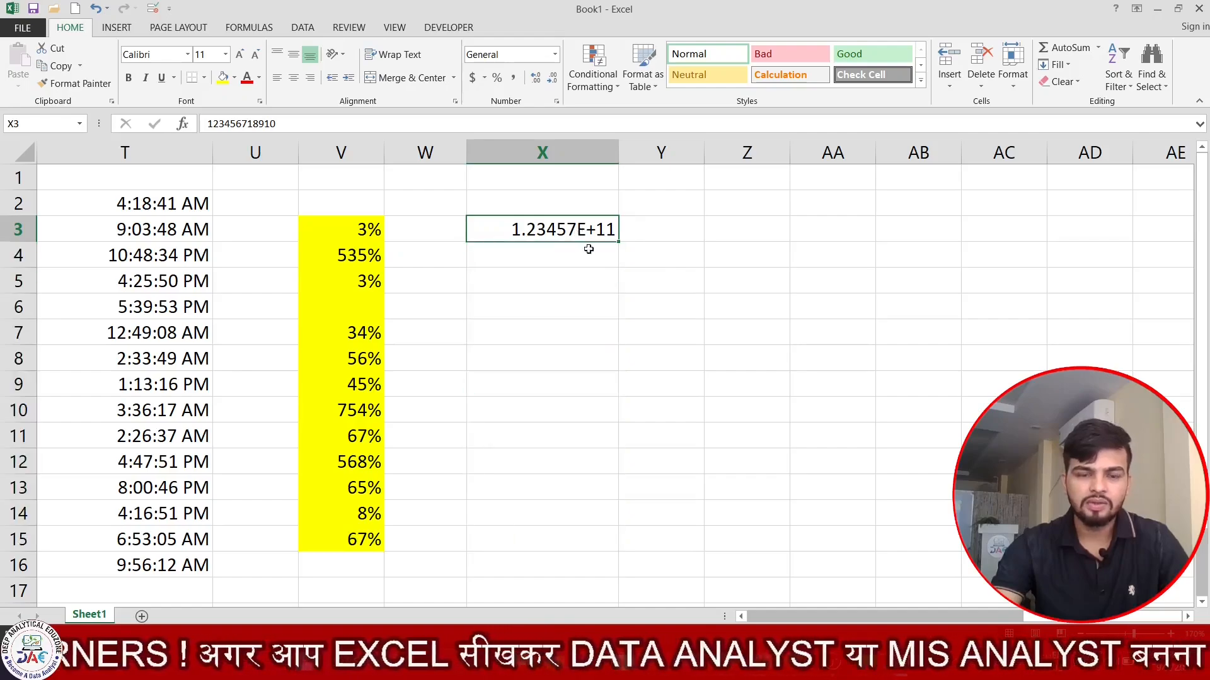
pyautogui.click(770, 232)
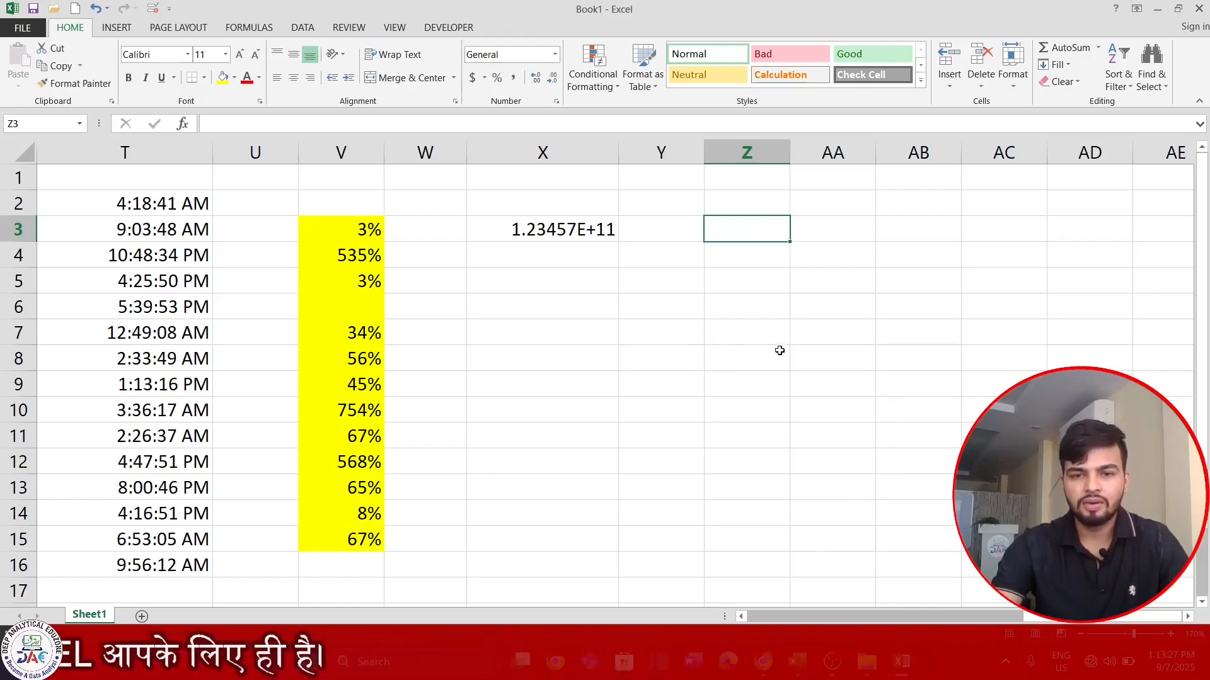
pyautogui.click(781, 300)
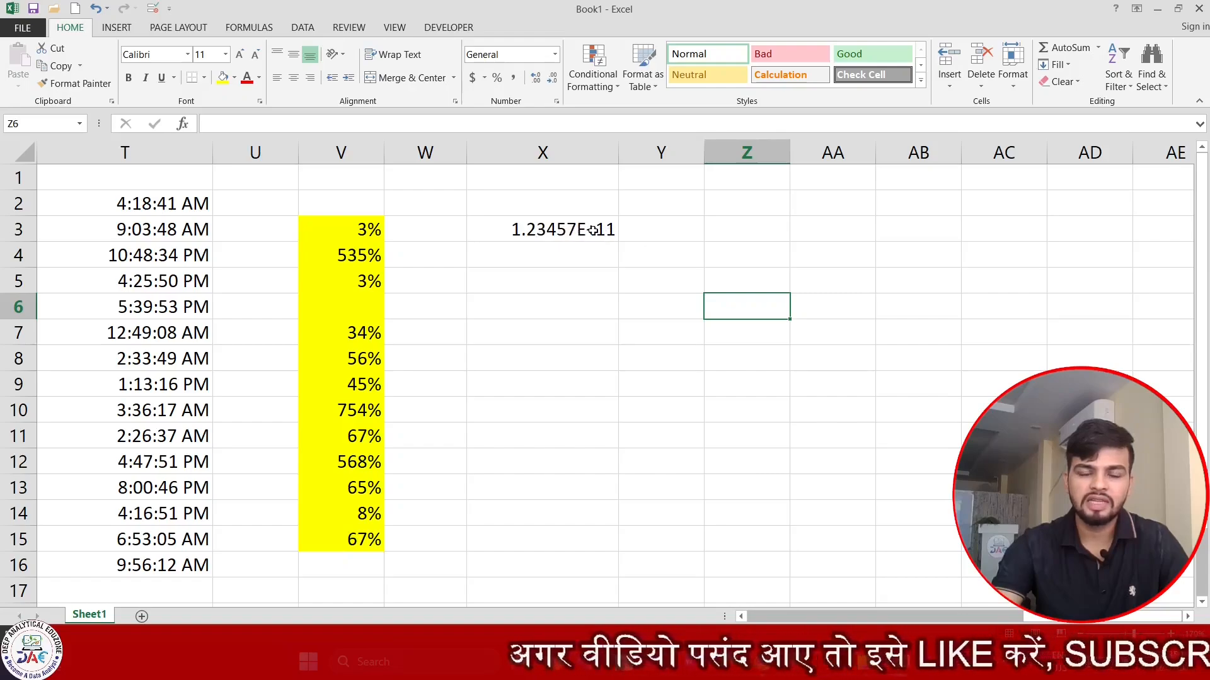
pyautogui.moveTo(618, 153); pyautogui.dragTo(655, 153)
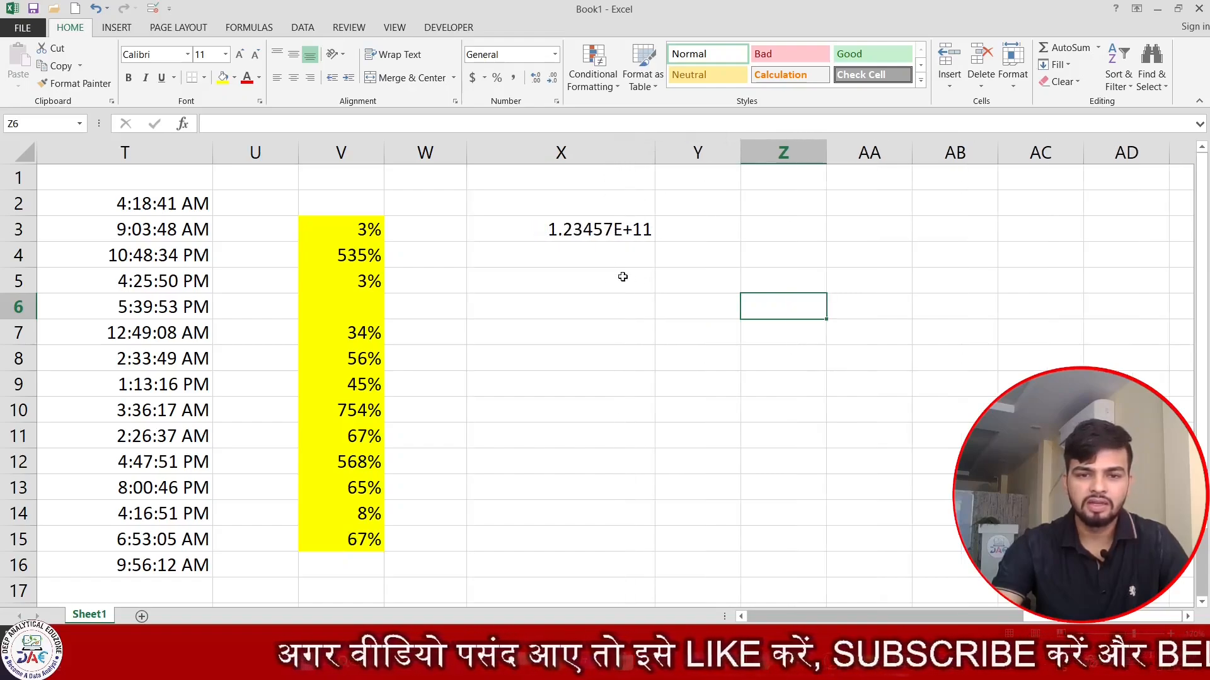
pyautogui.click(705, 212)
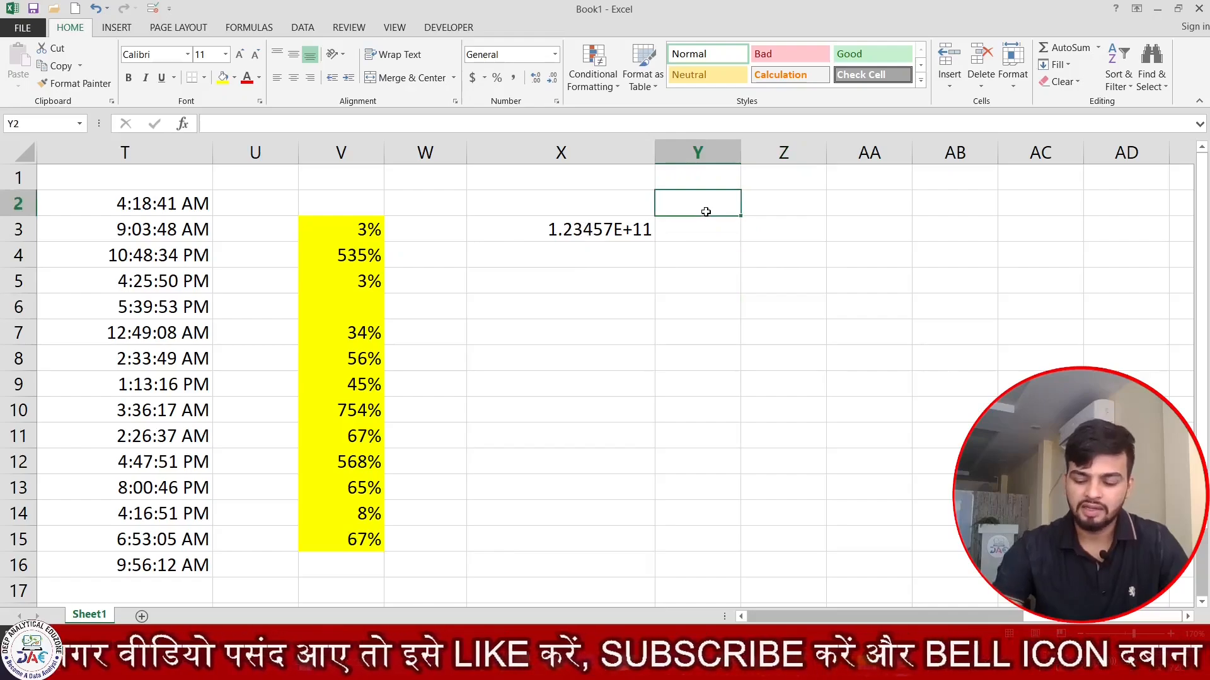
pyautogui.press('Right')
pyautogui.press('Right')
pyautogui.press('Right')
pyautogui.press('Right')
pyautogui.press('Right')
pyautogui.press('Right')
pyautogui.press('Right')
pyautogui.press('Right')
pyautogui.press('Right')
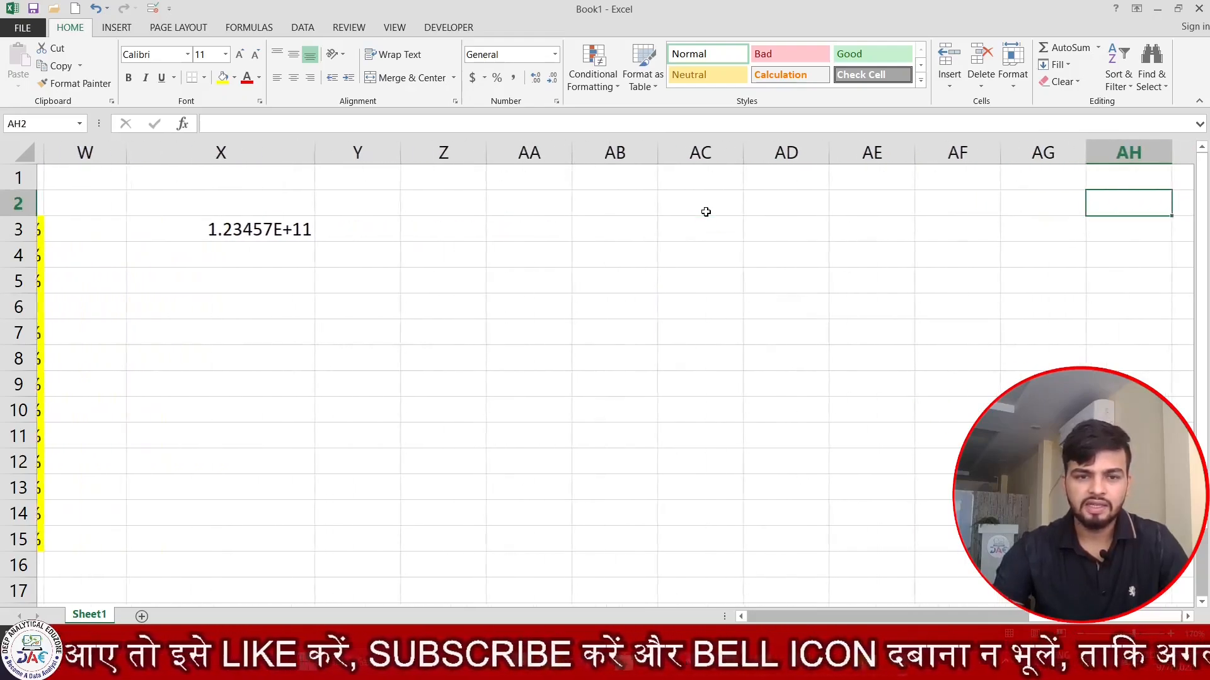
pyautogui.moveTo(391, 154); pyautogui.dragTo(510, 157)
pyautogui.moveTo(448, 202); pyautogui.dragTo(404, 565)
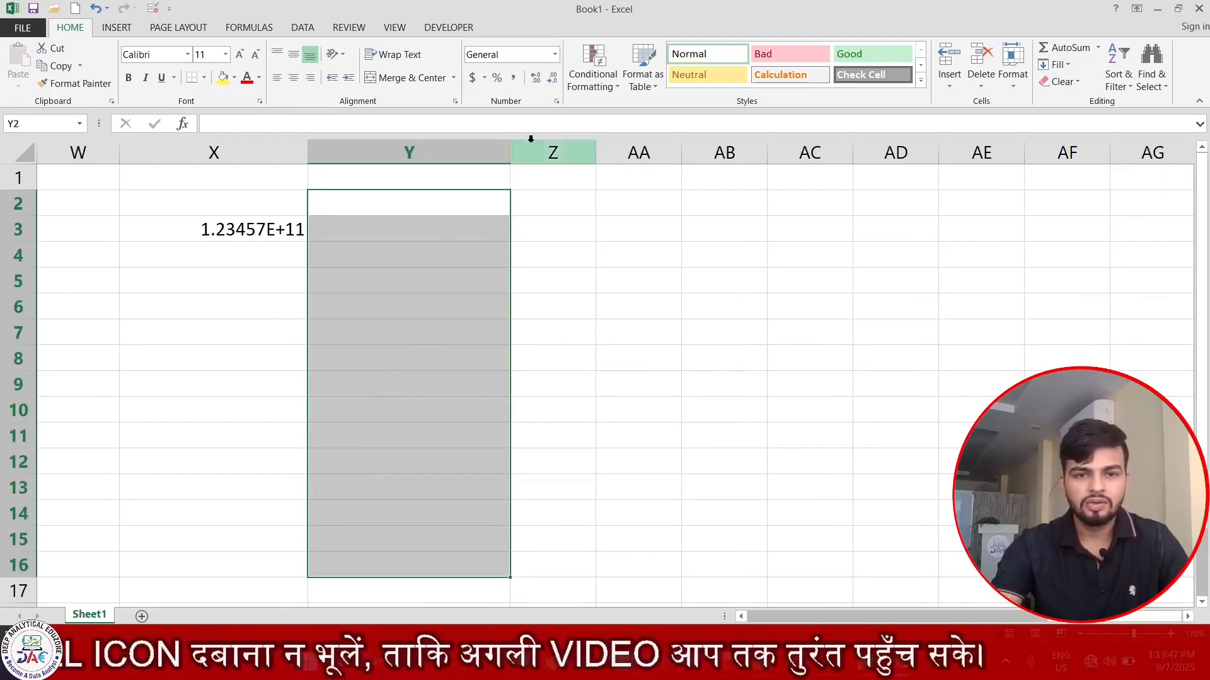
# - Apply the Text number format to Y2:Y16
pyautogui.click(556, 102)
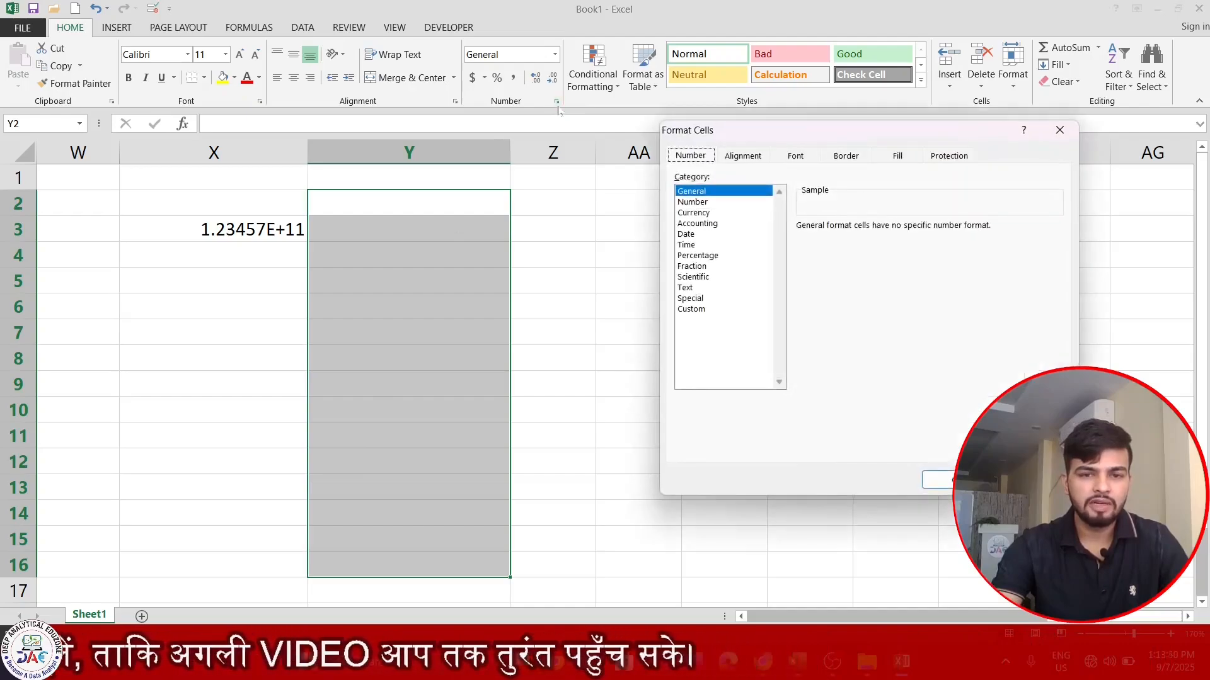
pyautogui.click(686, 288)
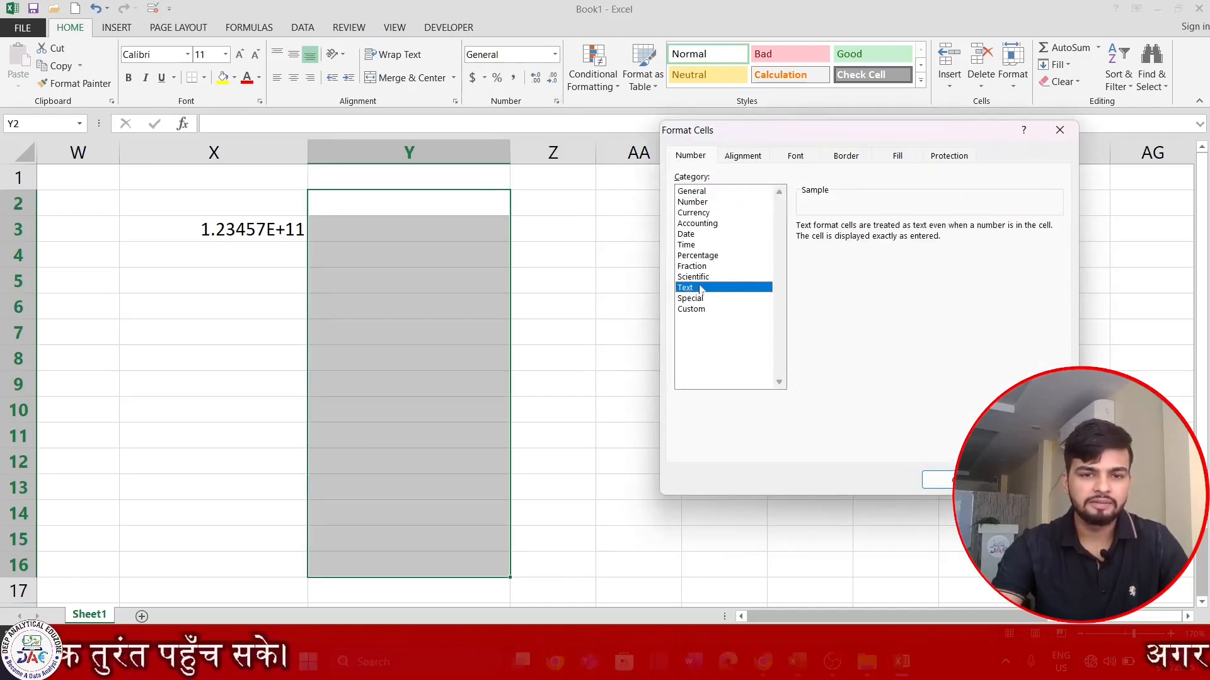
pyautogui.click(939, 480)
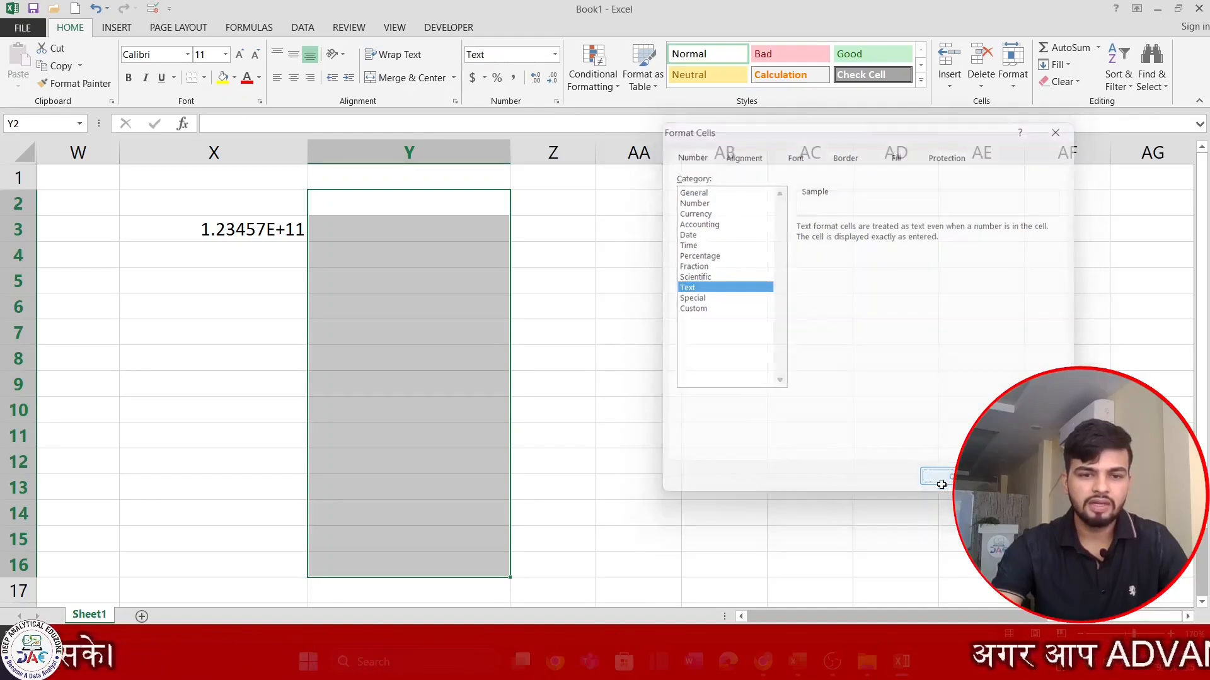
pyautogui.click(414, 212)
pyautogui.write('876358265365436')
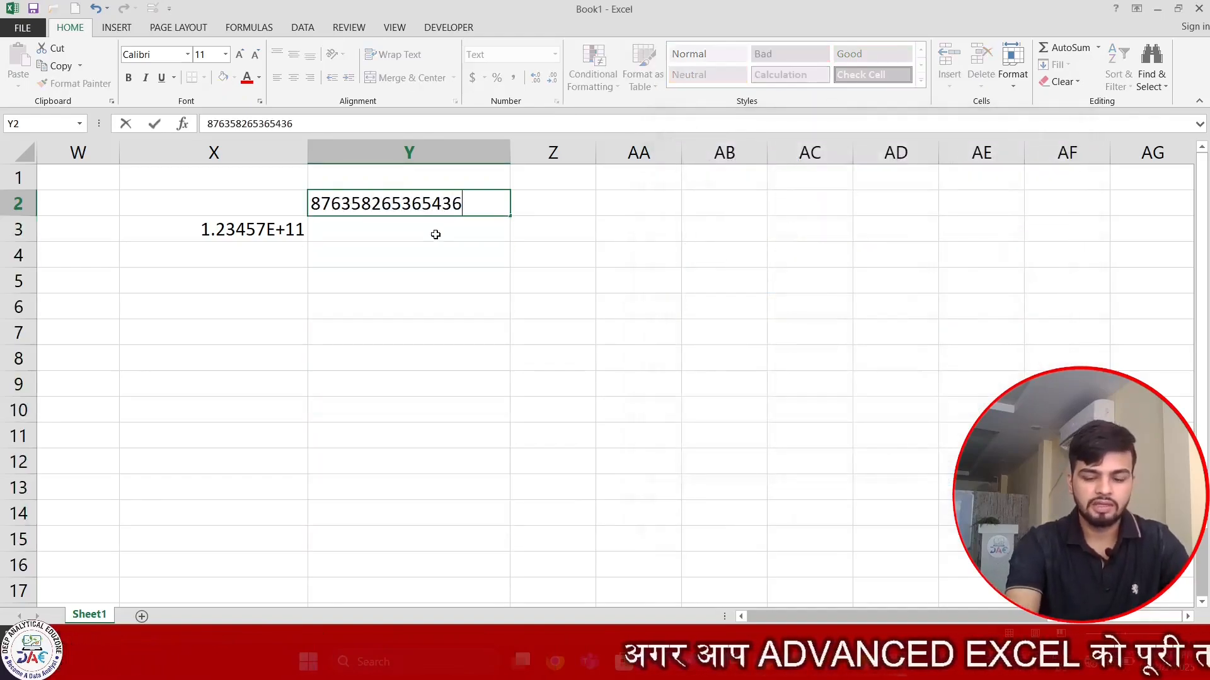
pyautogui.press('Return')
pyautogui.write('38748353')
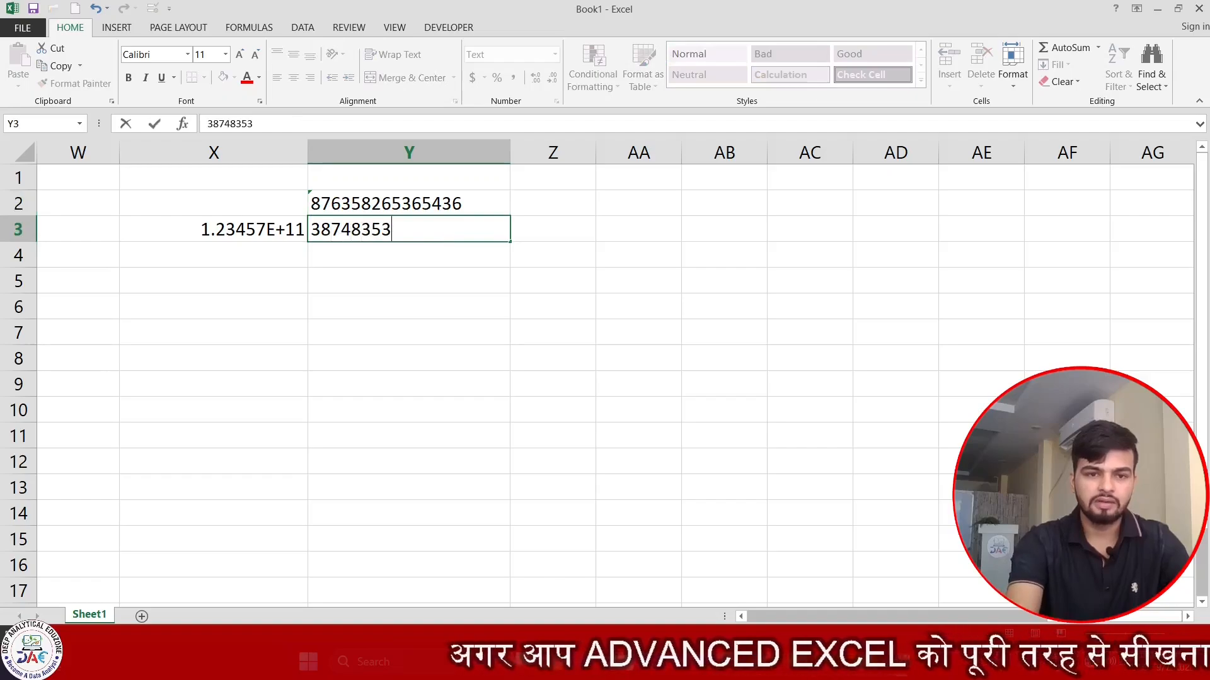
pyautogui.write('538678945')
pyautogui.press('Return')
pyautogui.write('49087568904768947')
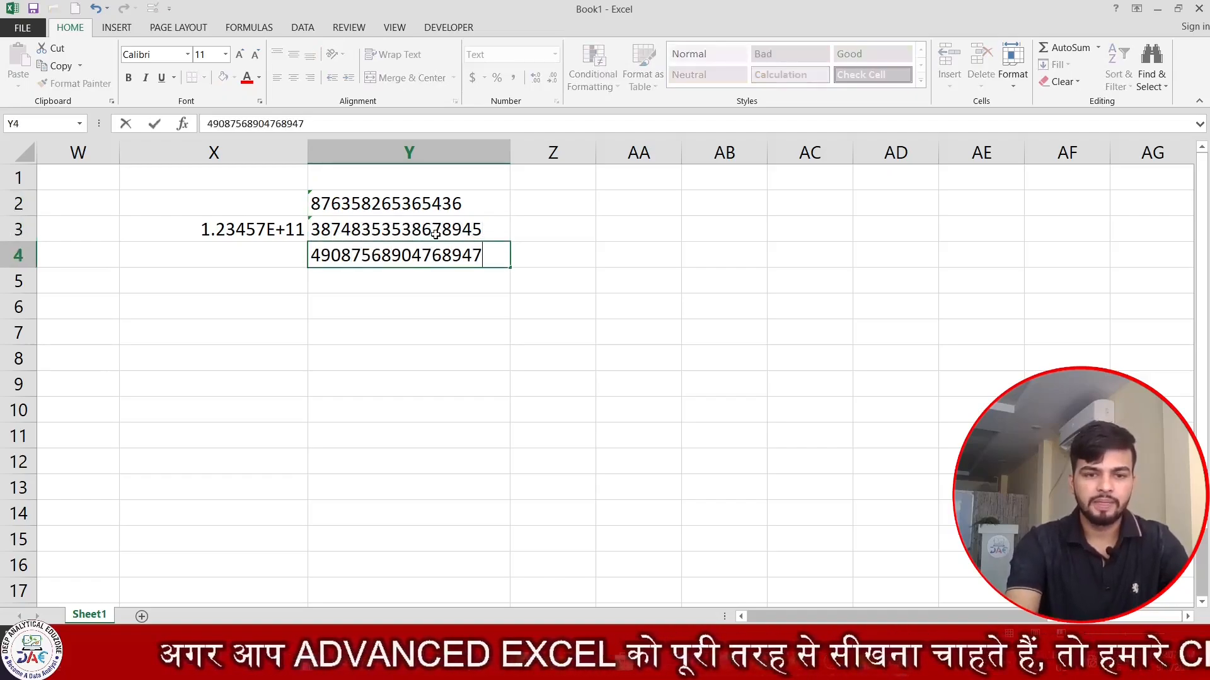
pyautogui.press('Return')
pyautogui.write('897357456774')
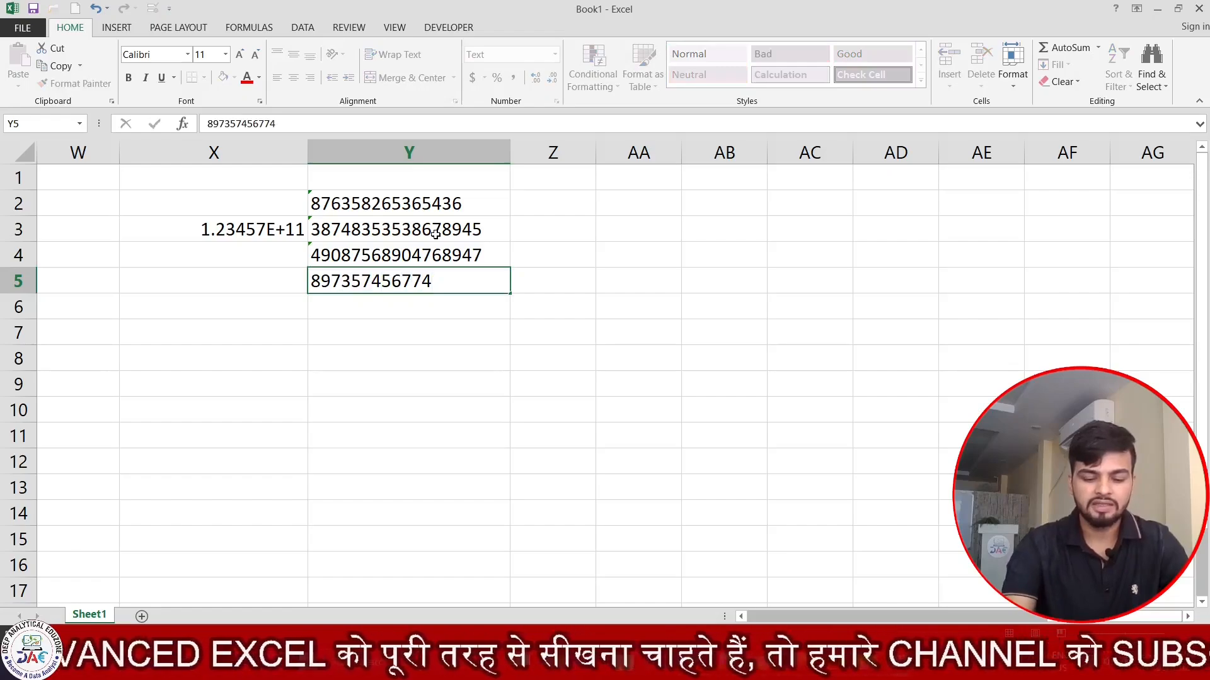
pyautogui.press('Return')
pyautogui.write('45690476094768')
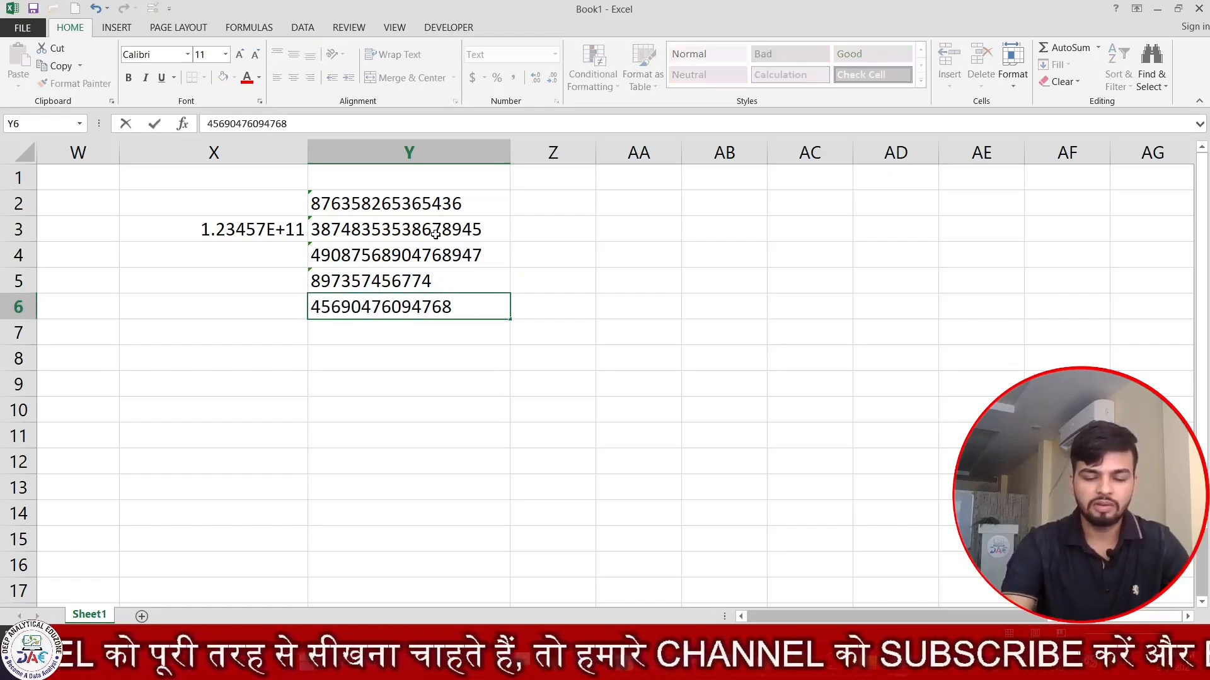
pyautogui.press('Return')
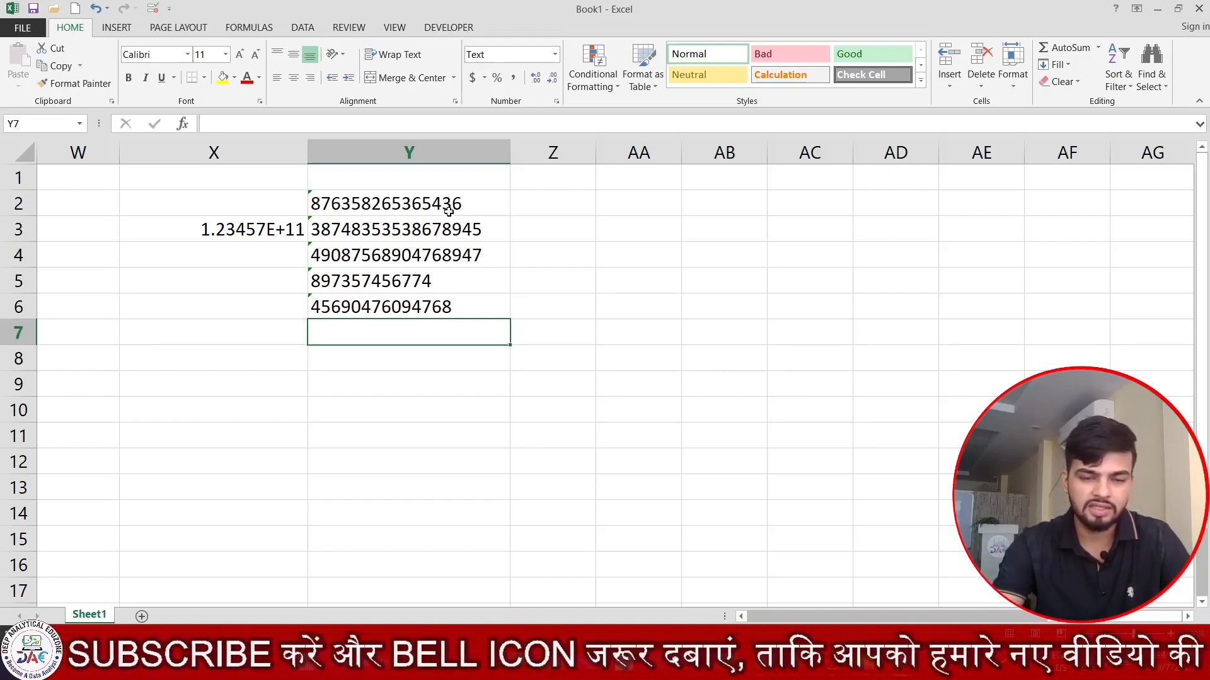
# - Widen column Z to make room for long numbers
pyautogui.moveTo(447, 211); pyautogui.dragTo(474, 354)
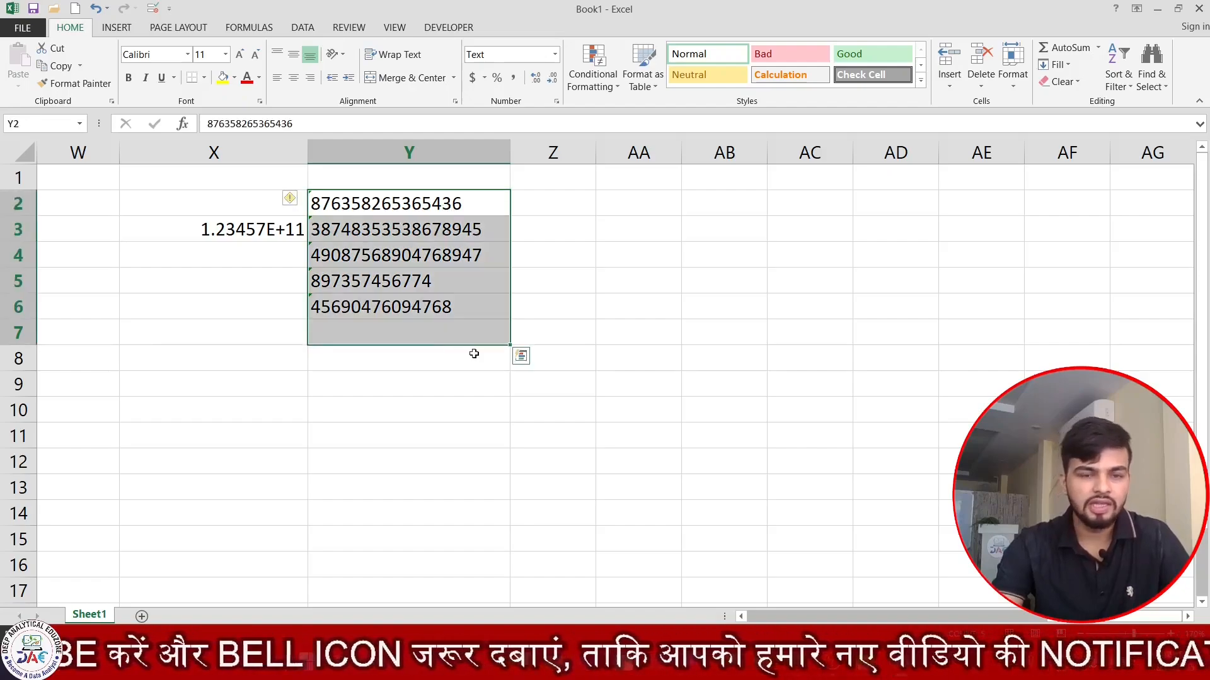
pyautogui.click(601, 405)
pyautogui.press('Up')
pyautogui.press('Up')
pyautogui.press('Up')
pyautogui.press('Up')
pyautogui.press('Up')
pyautogui.press('Up')
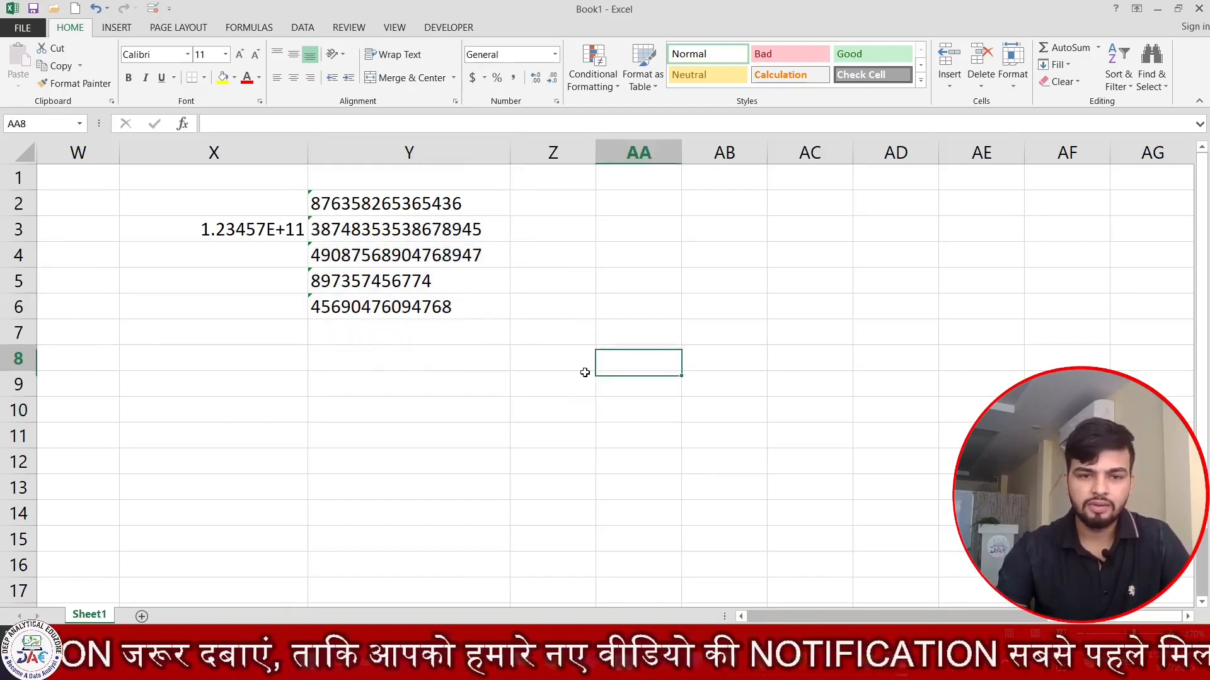
pyautogui.press('Right')
pyautogui.press('Right')
pyautogui.press('Right')
pyautogui.press('Right')
pyautogui.press('Right')
pyautogui.press('Right')
pyautogui.press('Right')
pyautogui.press('Right')
pyautogui.press('Right')
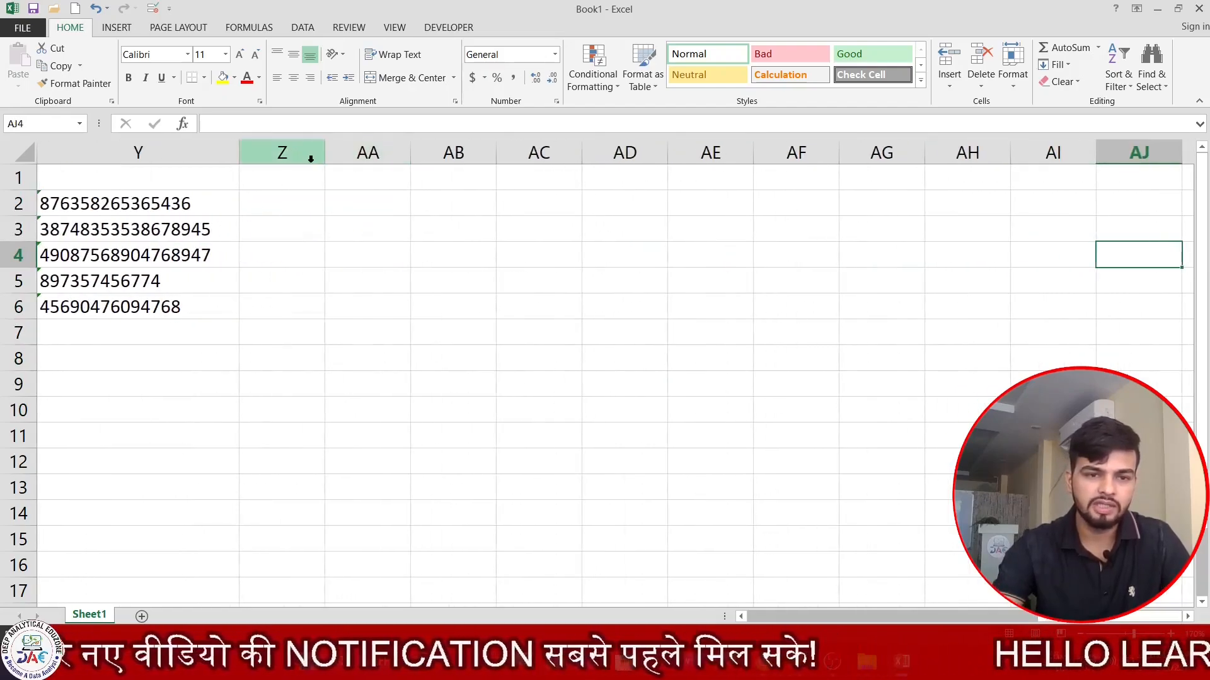
pyautogui.moveTo(332, 152); pyautogui.dragTo(549, 152)
pyautogui.click(480, 179)
pyautogui.write('=')
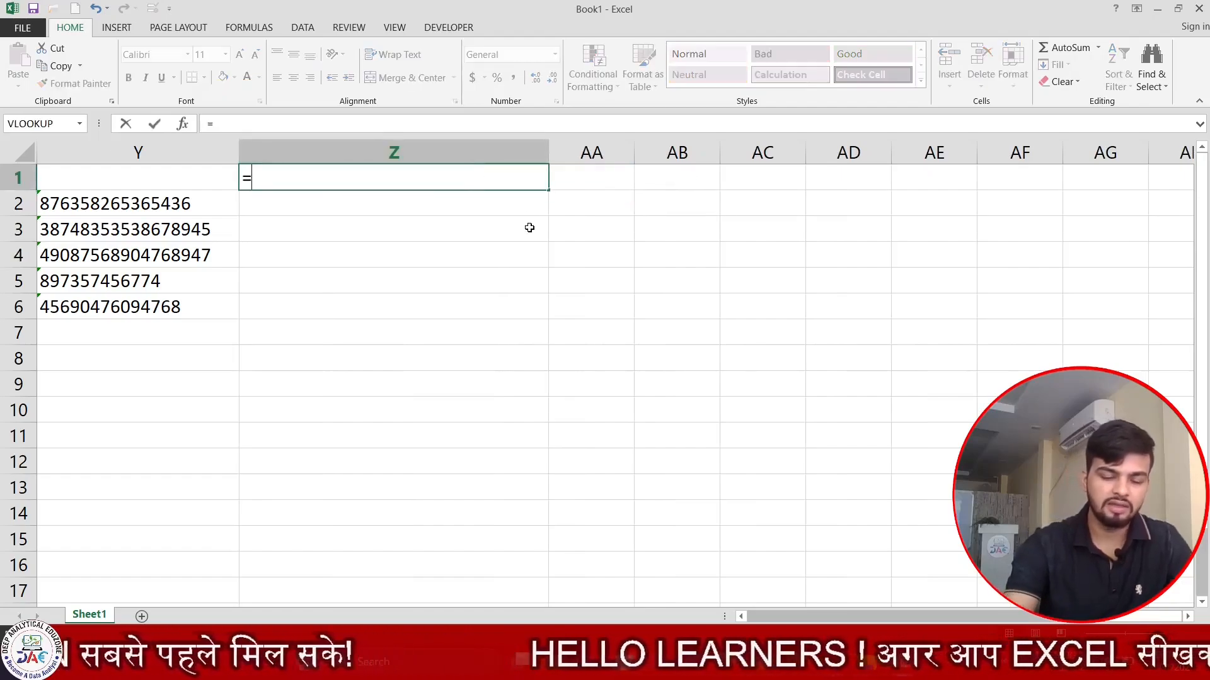
pyautogui.write('randb')
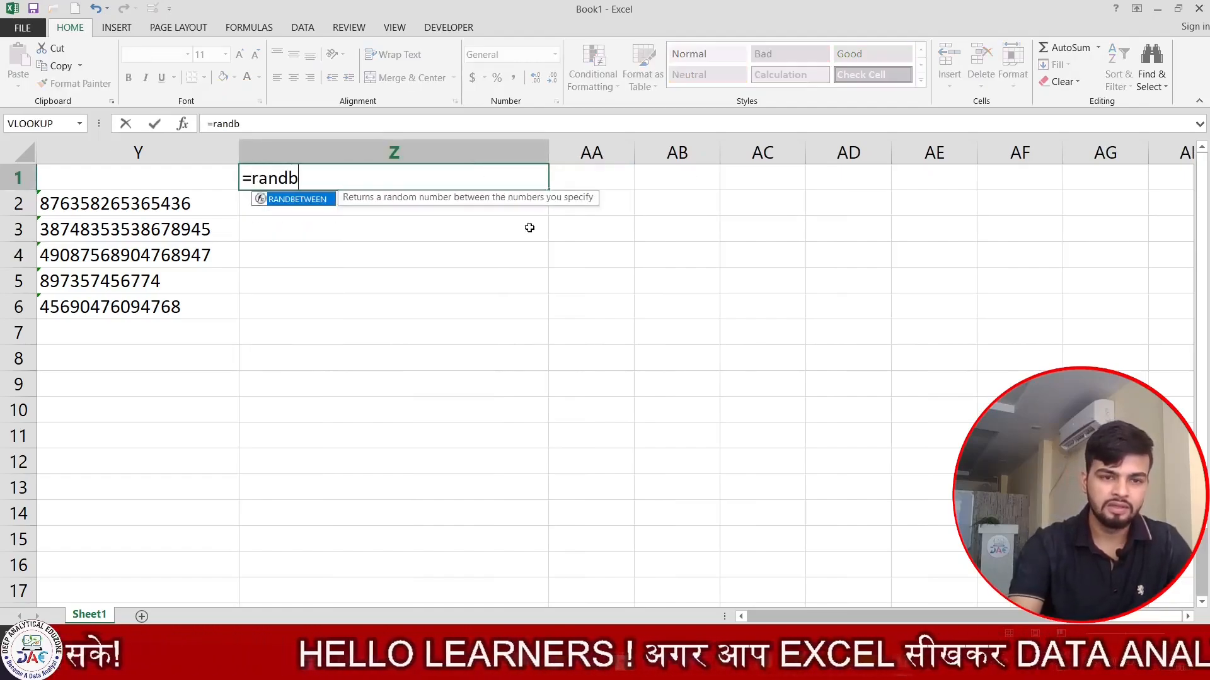
pyautogui.press('Tab')
pyautogui.write('834783468734875')
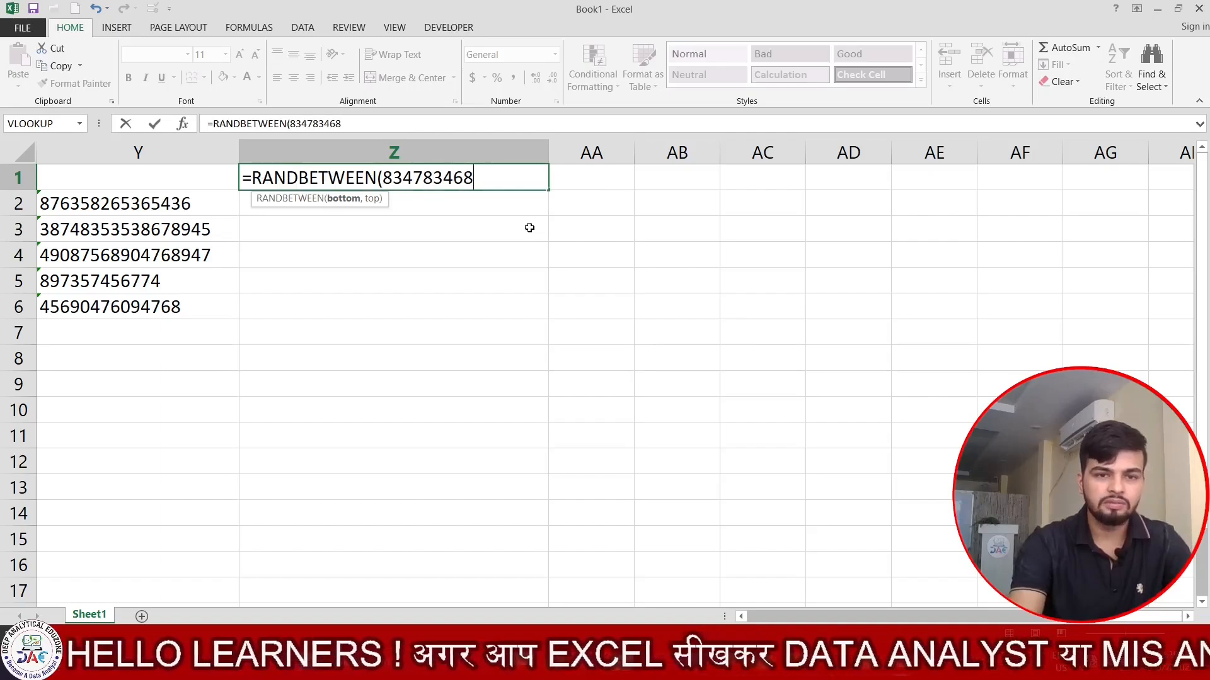
pyautogui.press('BackSpace')
pyautogui.press('BackSpace')
pyautogui.write(',894756987495679')
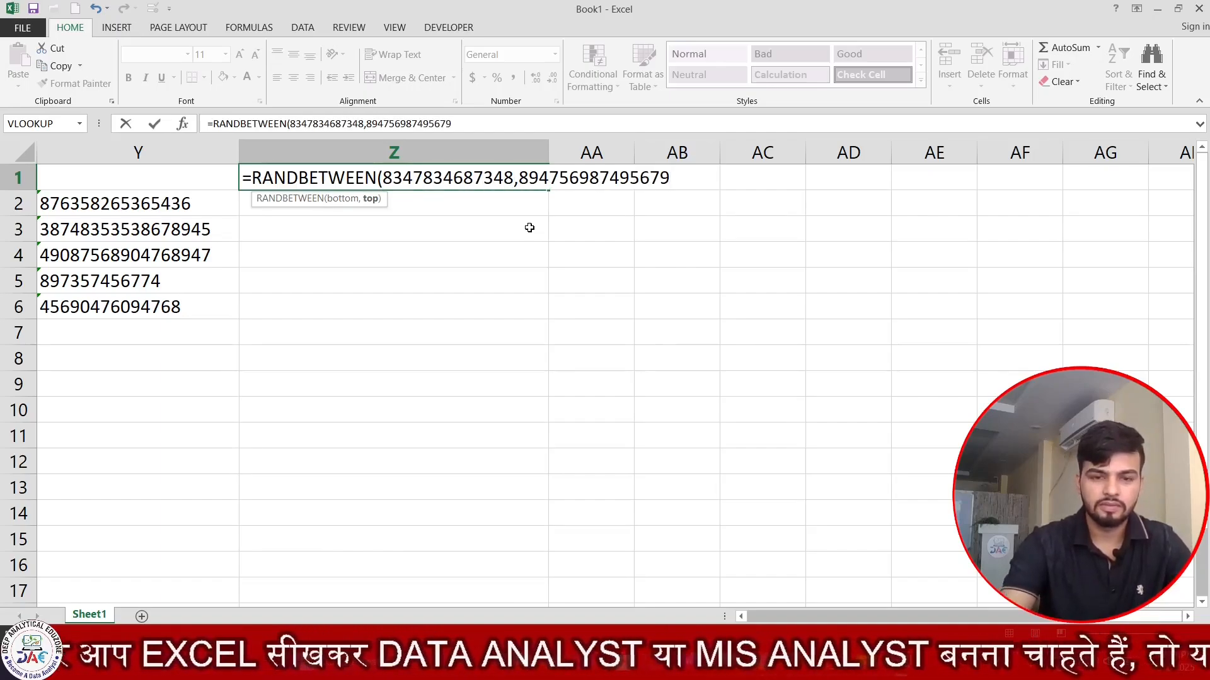
pyautogui.press('Return')
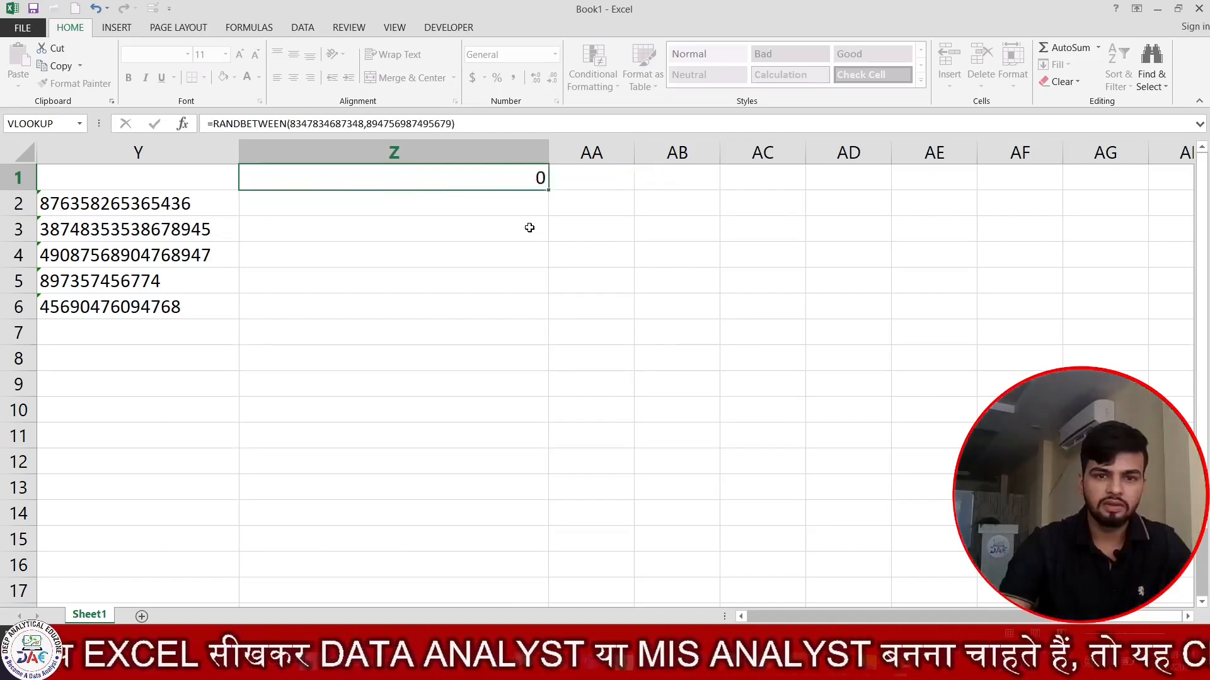
pyautogui.click(549, 180)
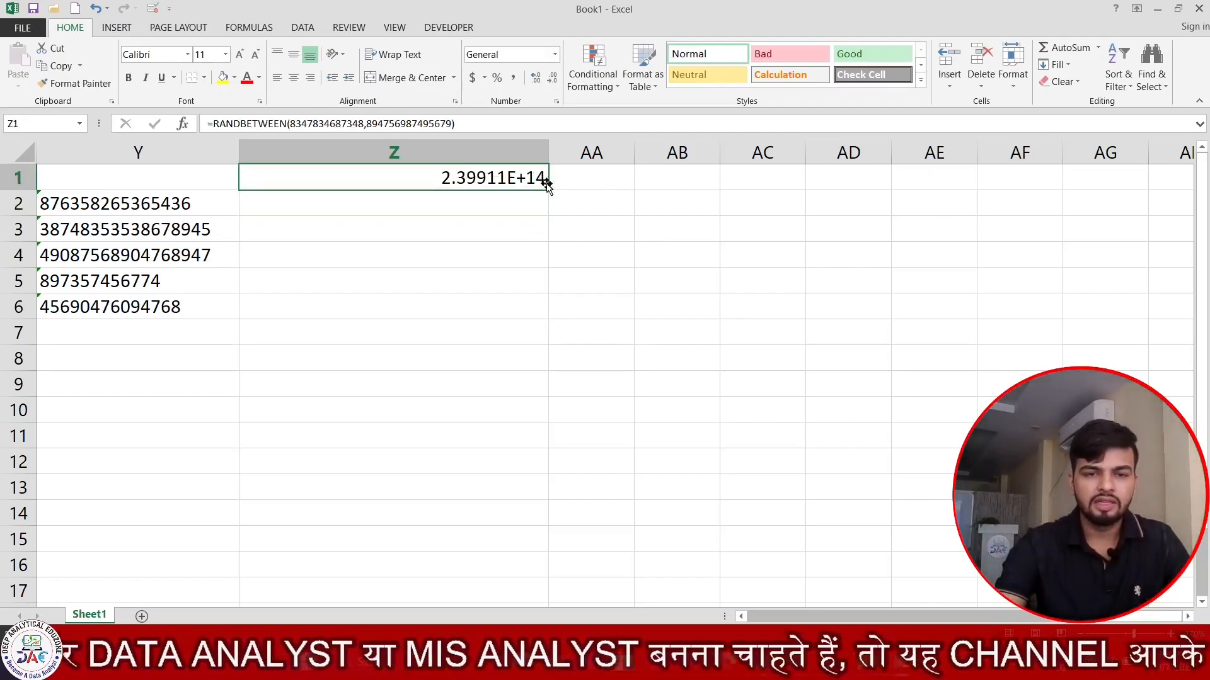
pyautogui.moveTo(548, 190); pyautogui.dragTo(521, 567)
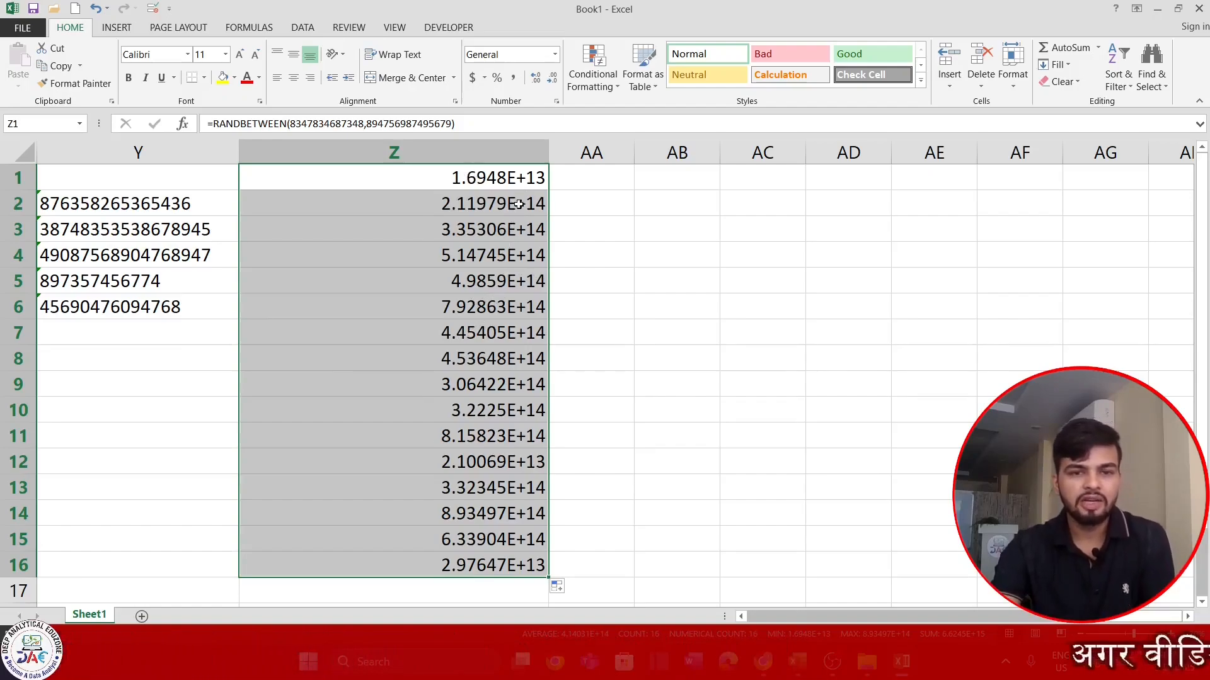
# - Replace the Z1:Z16 formulas with their pasted values
pyautogui.click(556, 103)
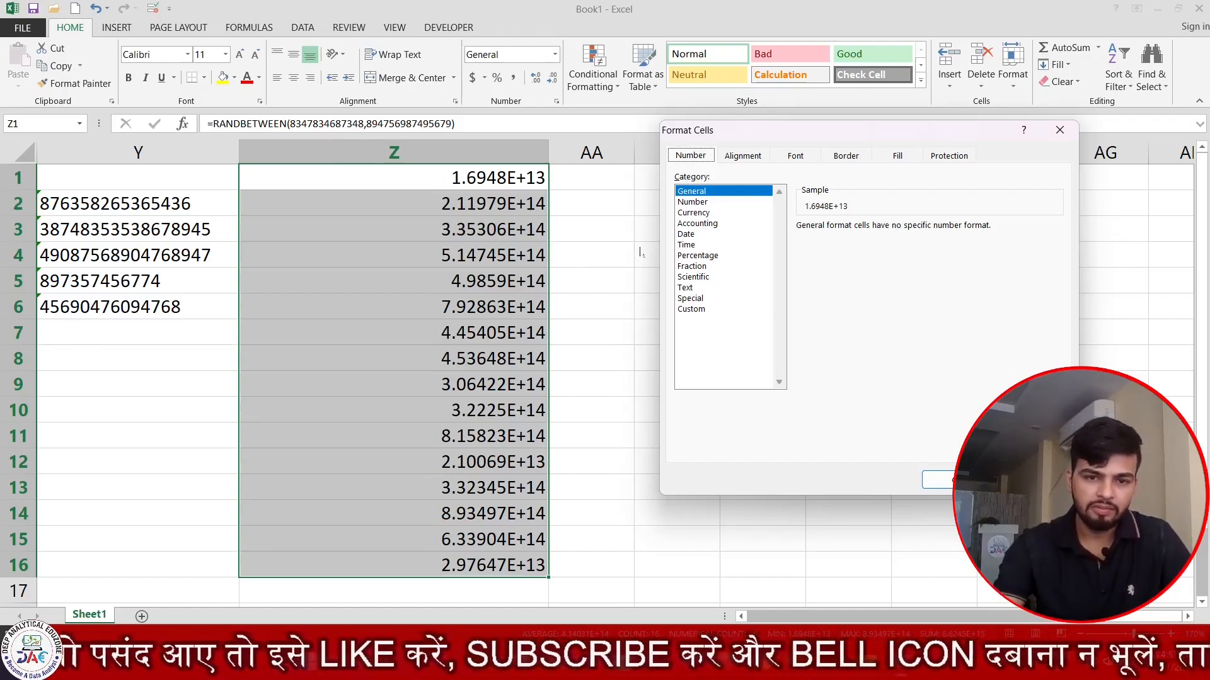
pyautogui.press('Escape')
pyautogui.hotkey('ctrl', 'c')
pyautogui.hotkey('ctrl', 'alt', 'v')
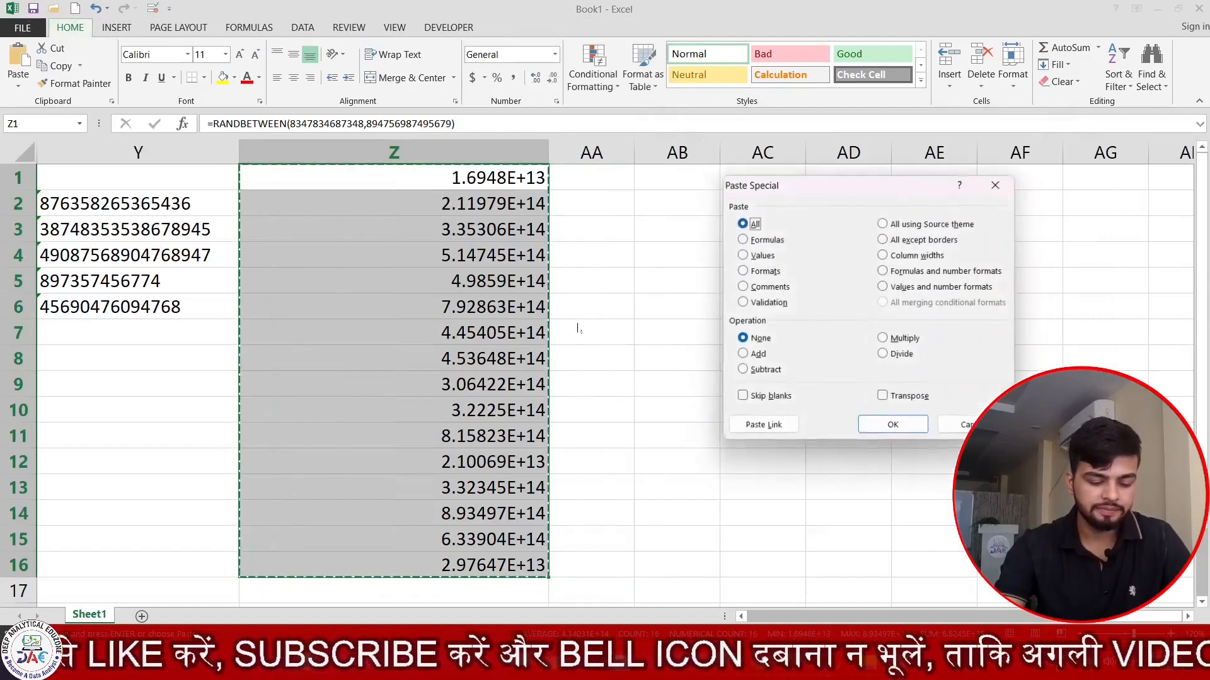
pyautogui.press('v')
pyautogui.press('Return')
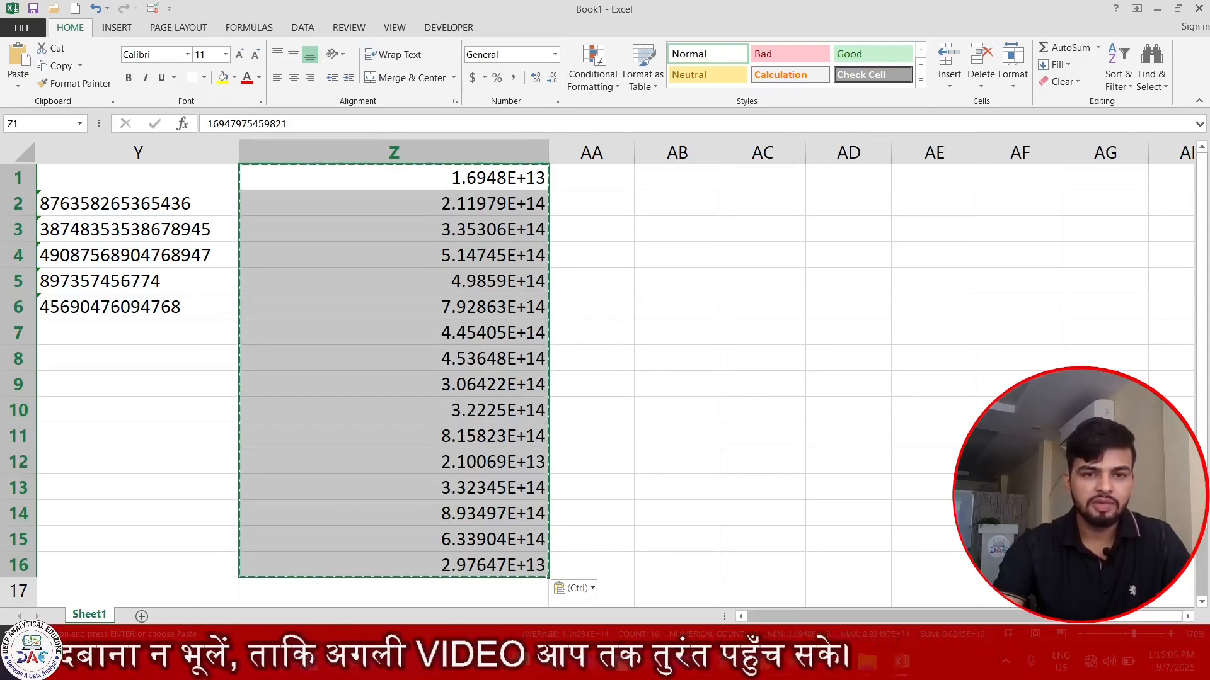
# - Format Z1:Z16 as Text
pyautogui.hotkey('ctrl', '1')
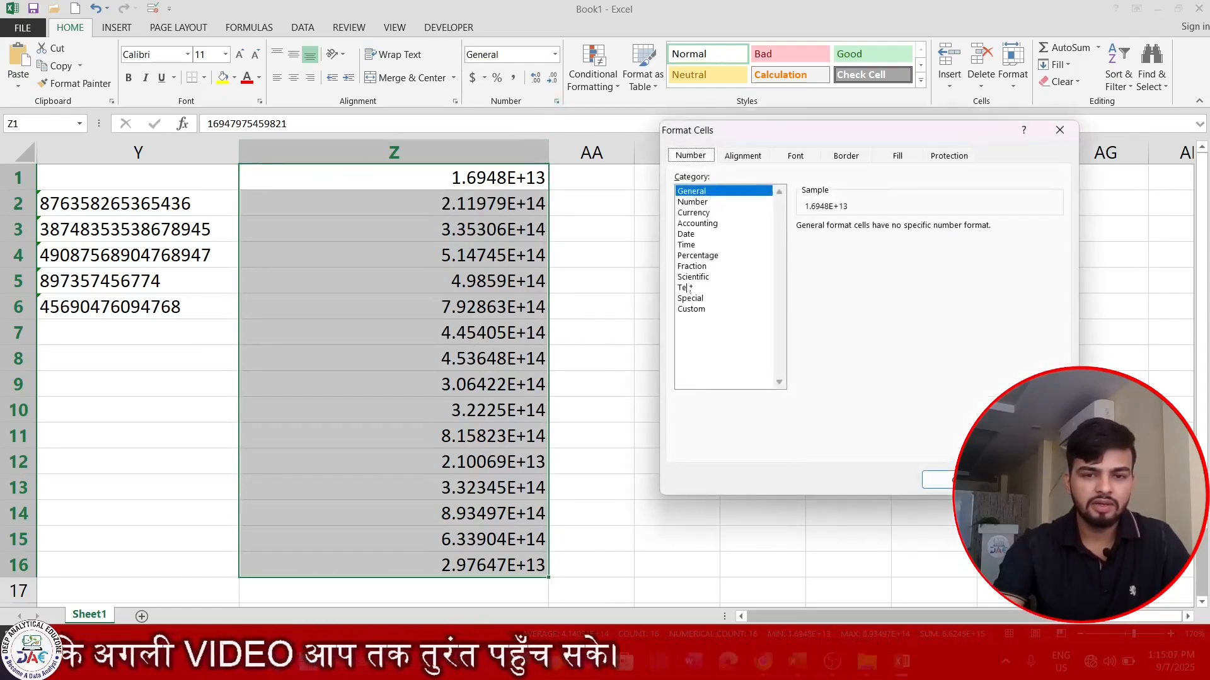
pyautogui.click(687, 288)
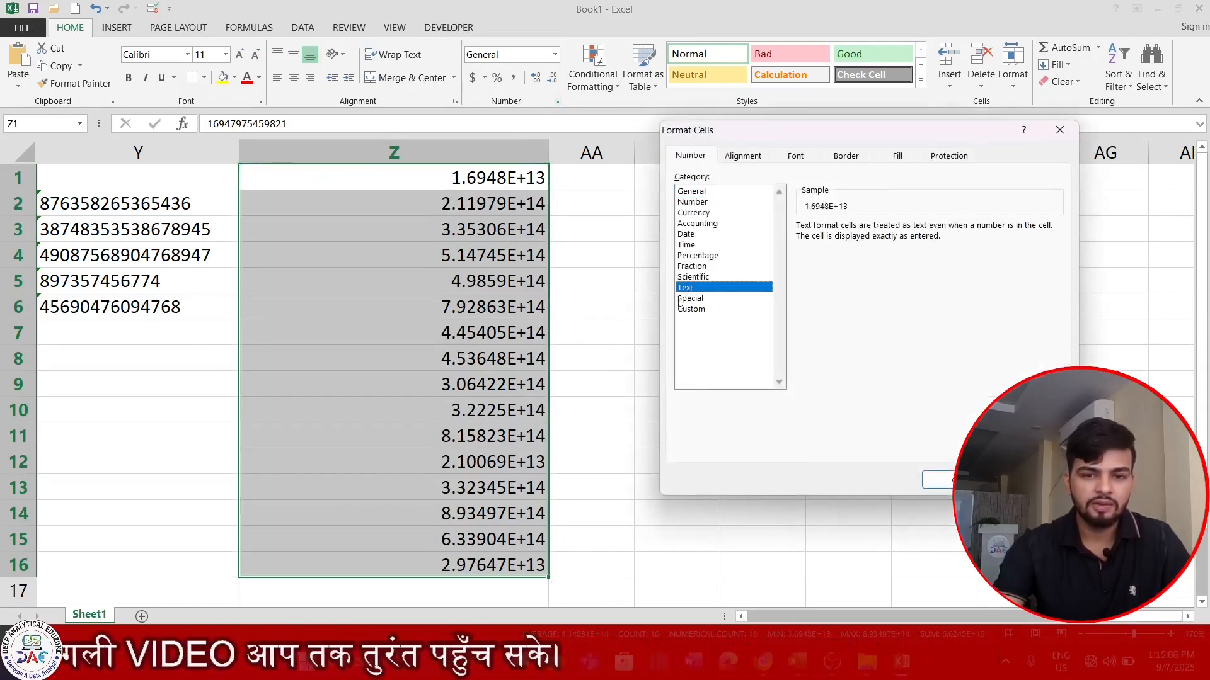
pyautogui.click(944, 479)
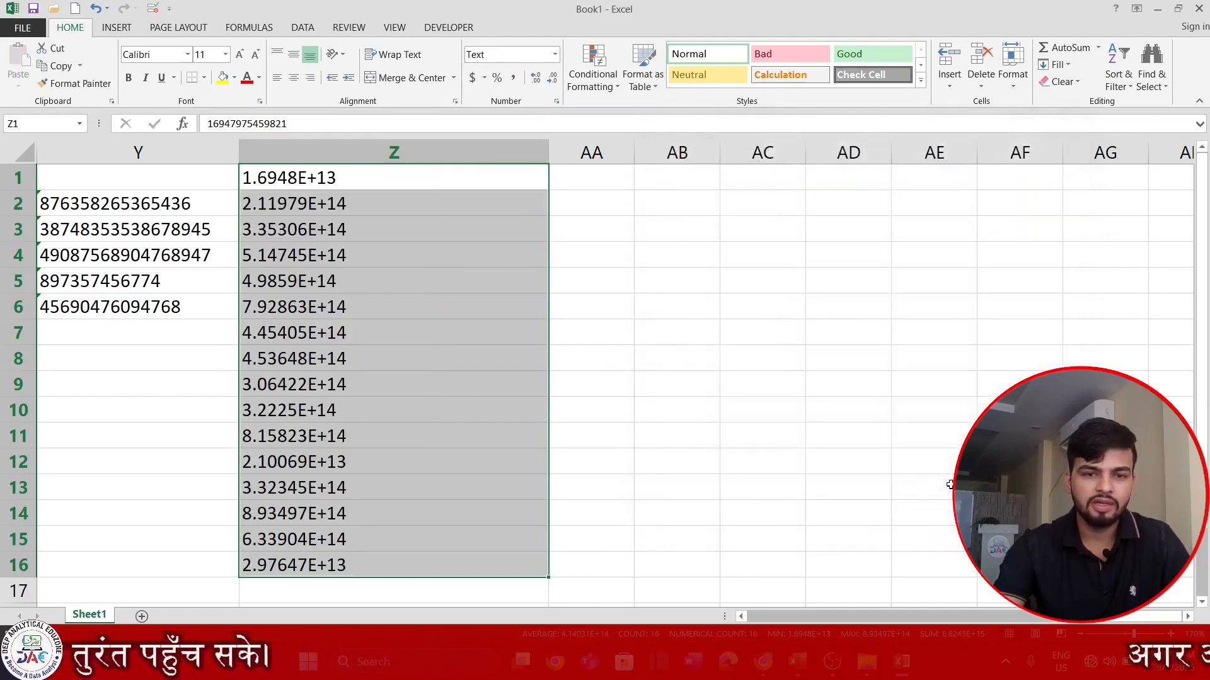
pyautogui.click(489, 345)
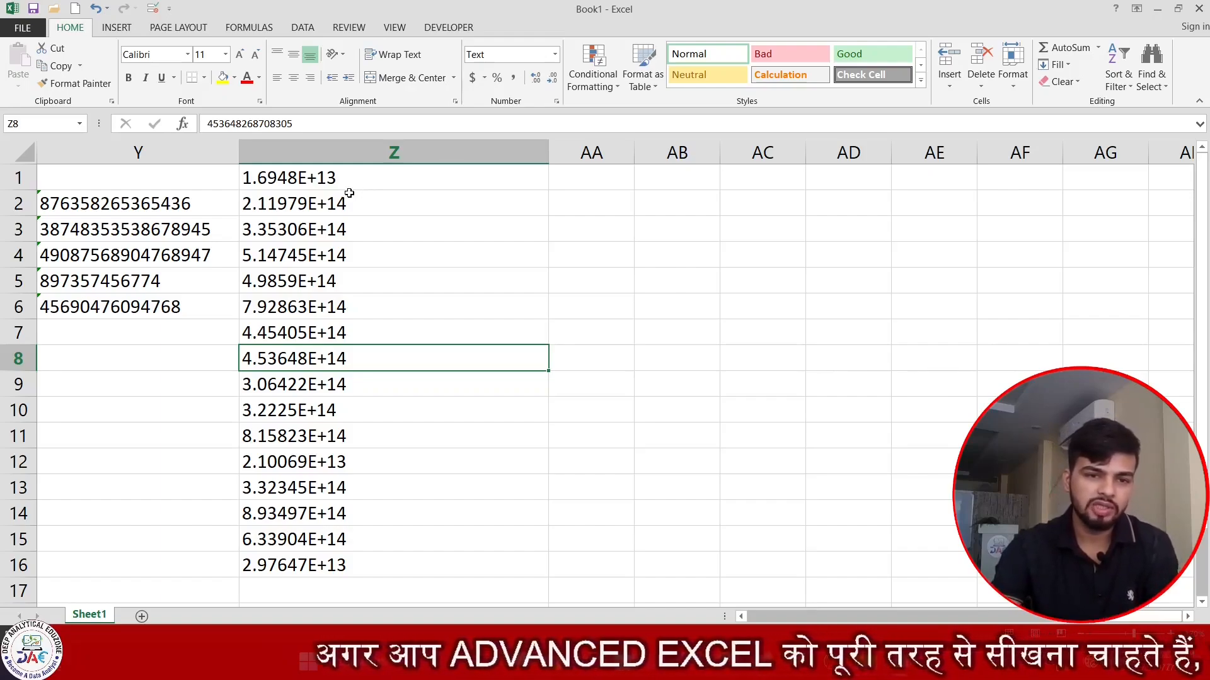
pyautogui.doubleClick(378, 175)
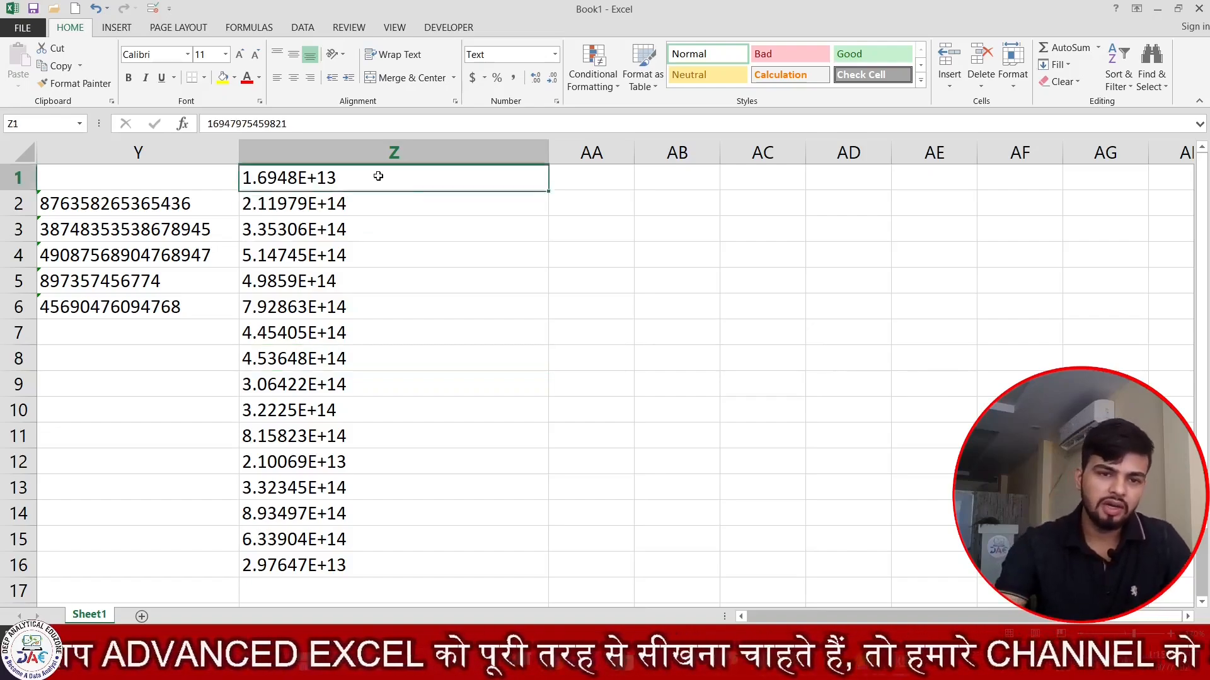
pyautogui.doubleClick(412, 210)
pyautogui.click(422, 244)
pyautogui.hotkey('ctrl', 'Up')
pyautogui.hotkey('ctrl', 'Down')
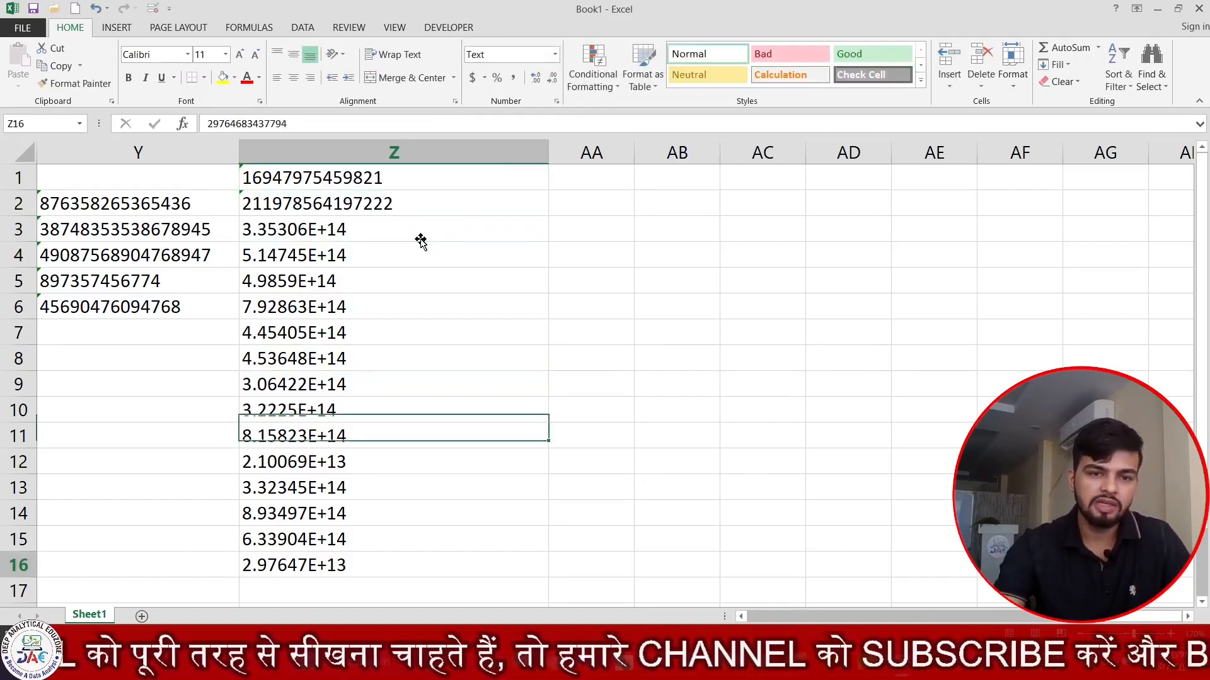
pyautogui.click(416, 232)
pyautogui.doubleClick(418, 230)
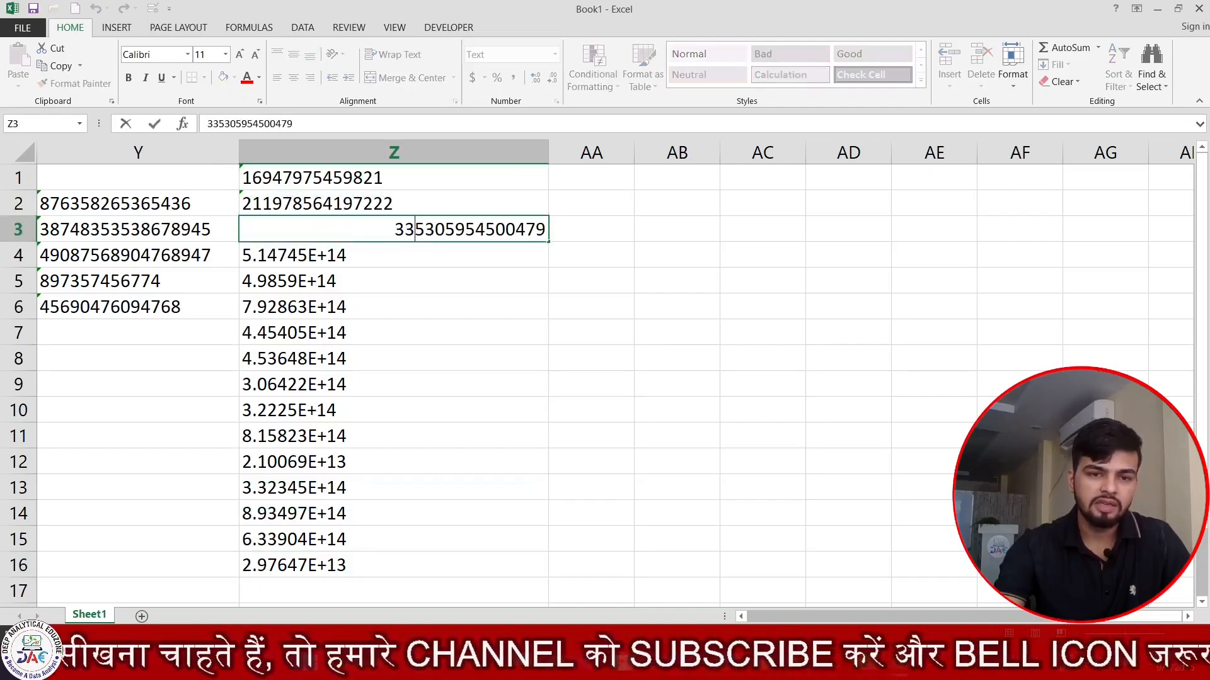
pyautogui.click(435, 254)
pyautogui.doubleClick(435, 255)
pyautogui.doubleClick(435, 280)
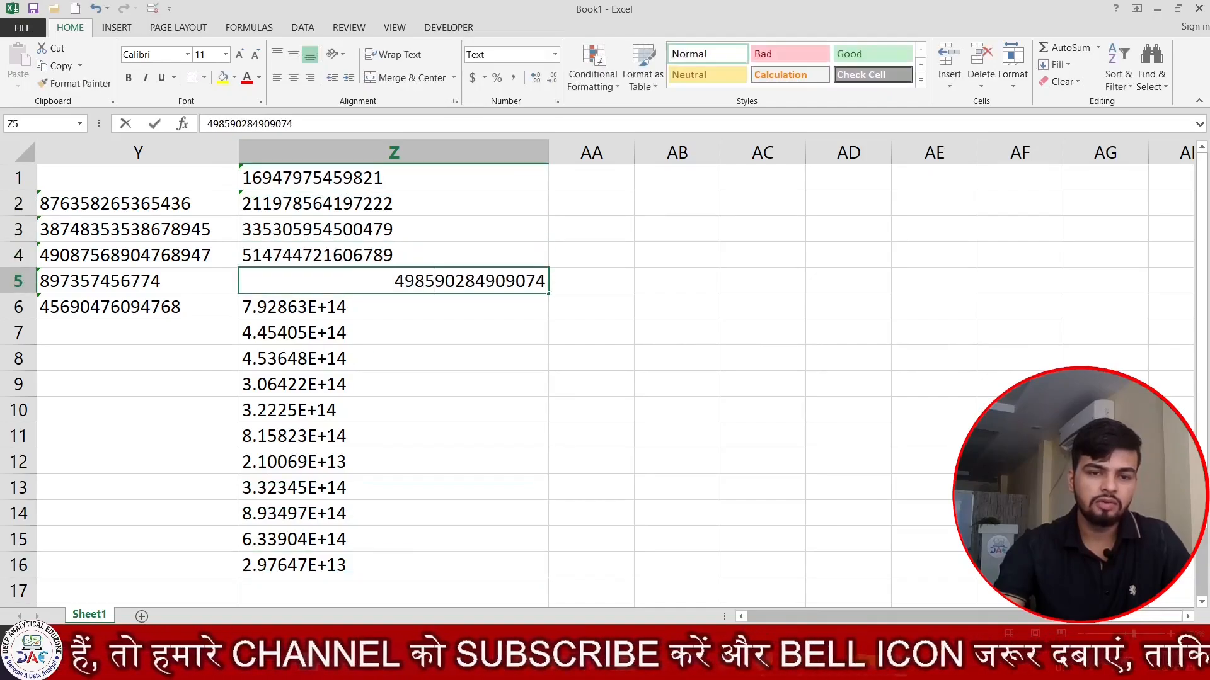
pyautogui.doubleClick(432, 306)
pyautogui.doubleClick(431, 334)
pyautogui.click(418, 359)
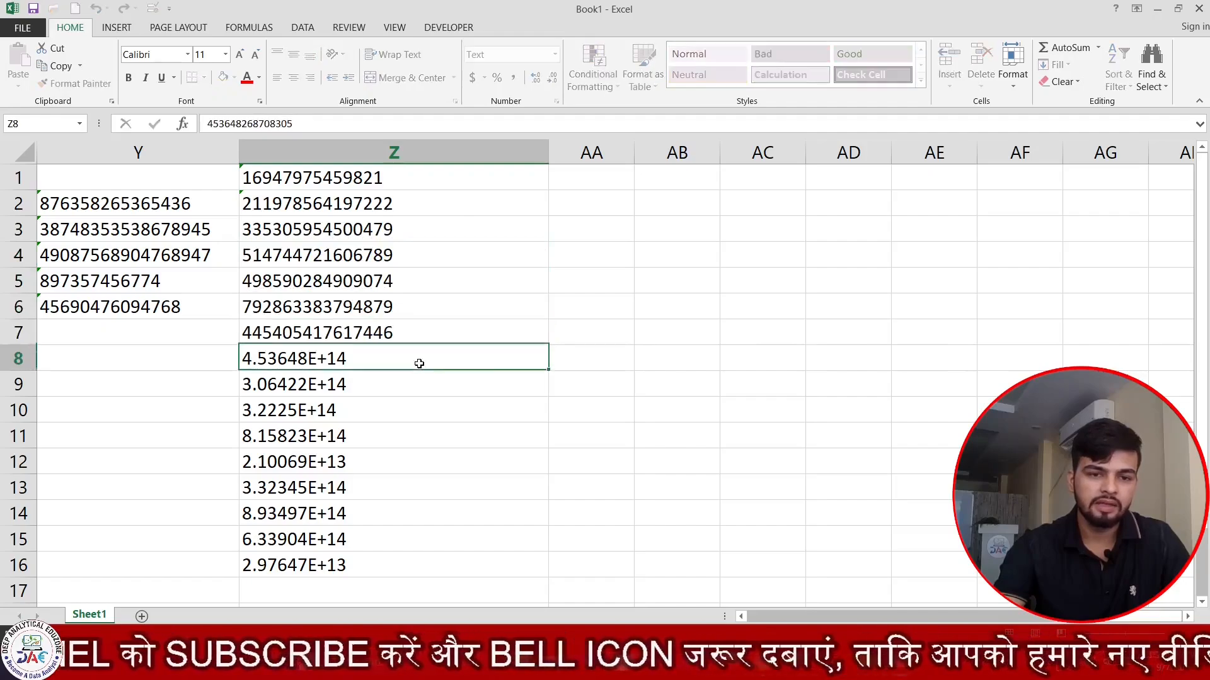
pyautogui.doubleClick(418, 359)
pyautogui.doubleClick(419, 386)
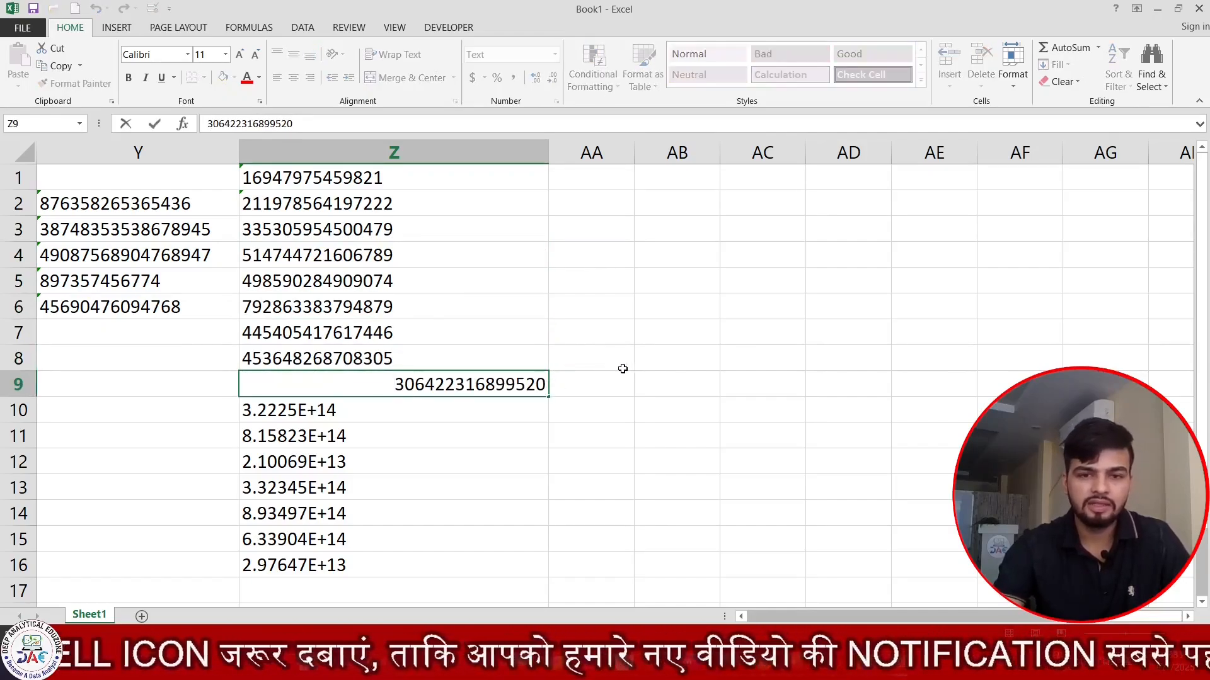
pyautogui.press('Escape')
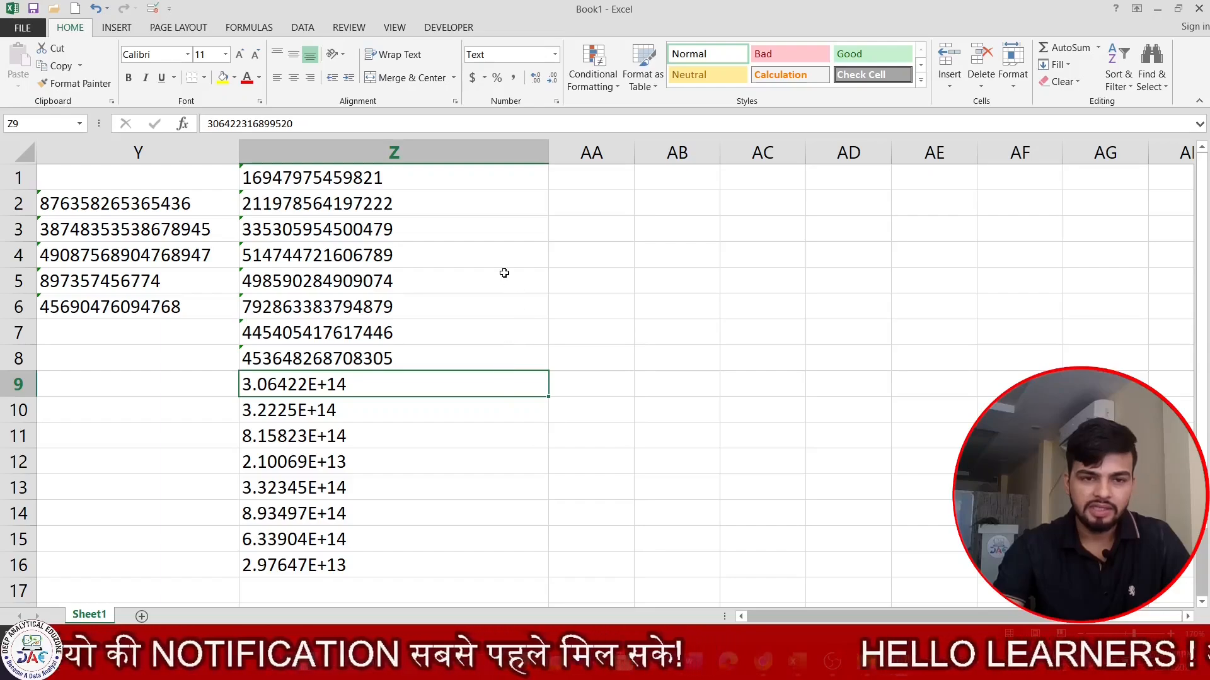
pyautogui.hotkey('ctrl', 'z')
pyautogui.hotkey('ctrl', 'z')
pyautogui.hotkey('ctrl', 'z')
pyautogui.hotkey('ctrl', 'z')
pyautogui.hotkey('ctrl', 'z')
pyautogui.hotkey('ctrl', 'z')
pyautogui.hotkey('ctrl', 'z')
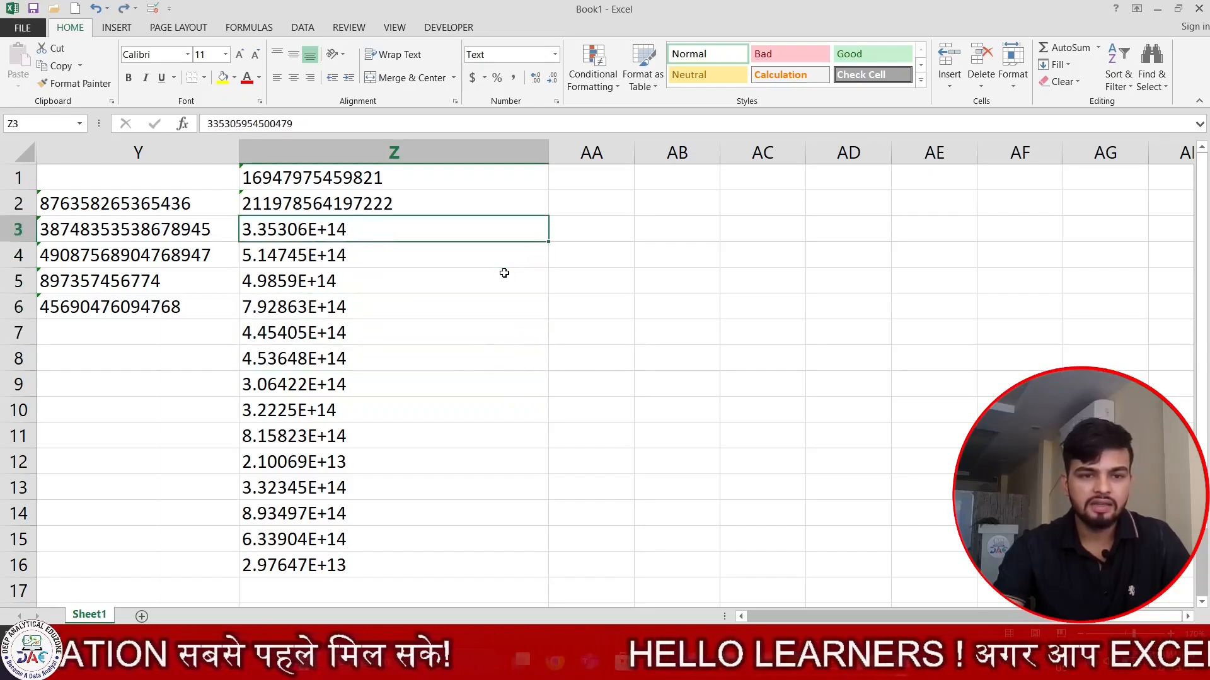
pyautogui.hotkey('ctrl', 'z')
pyautogui.click(639, 287)
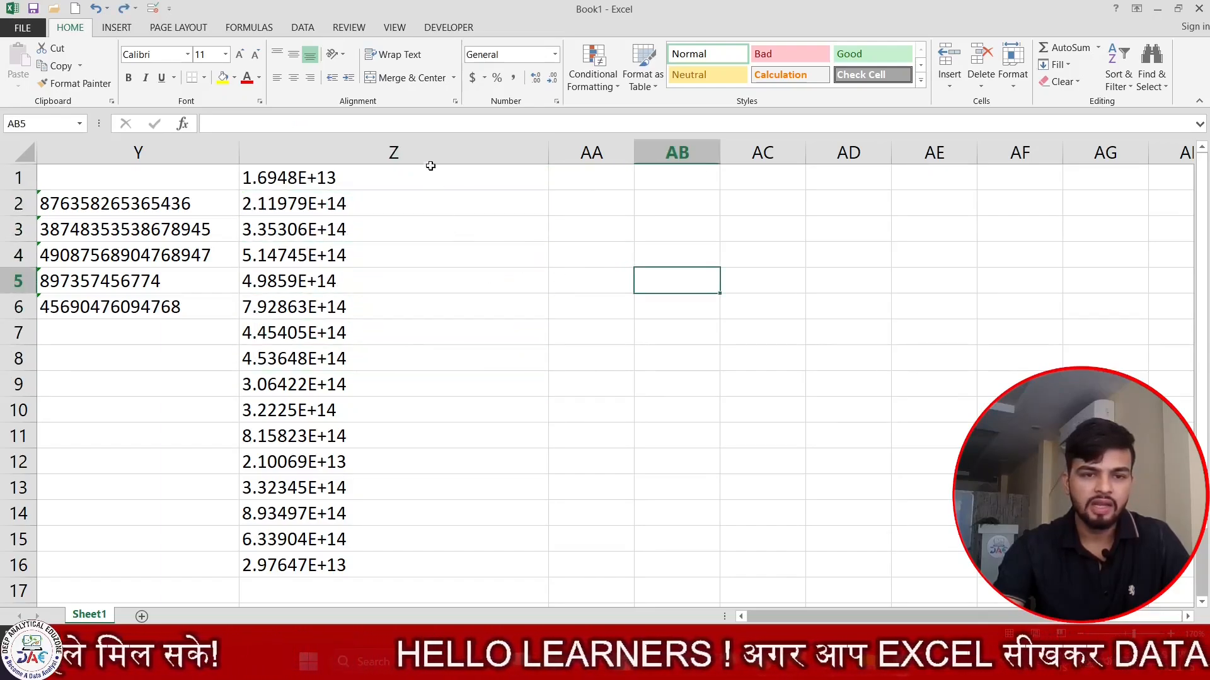
pyautogui.moveTo(435, 184); pyautogui.dragTo(440, 565)
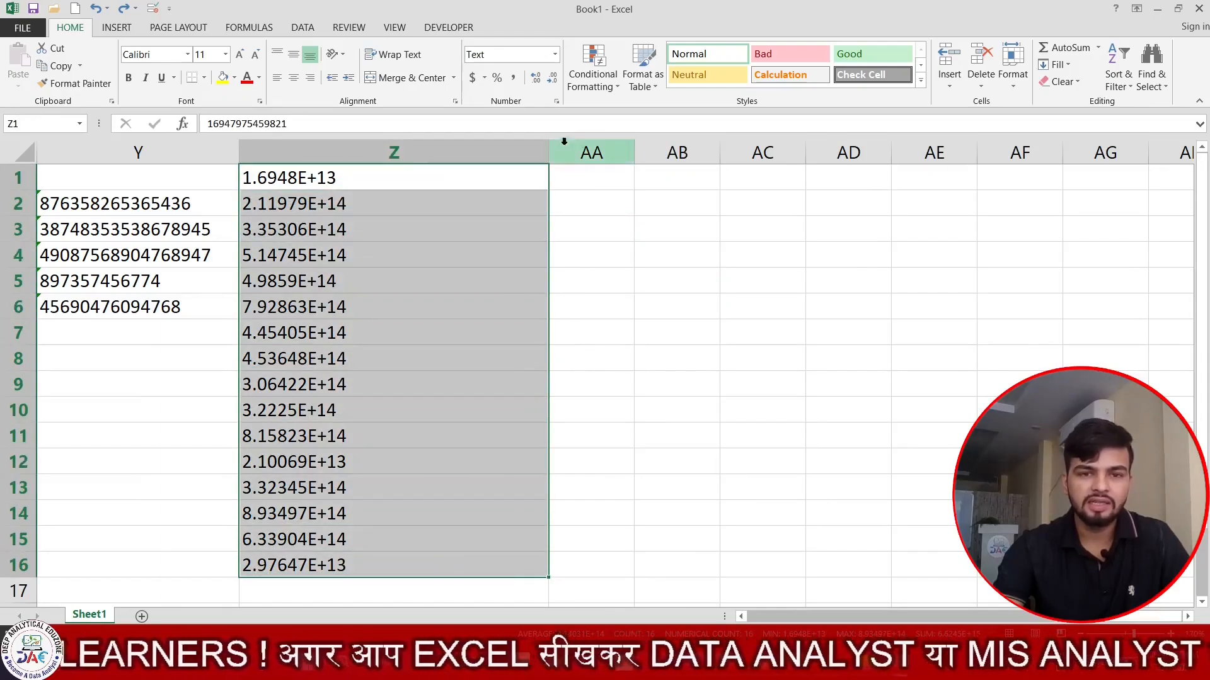
pyautogui.click(556, 101)
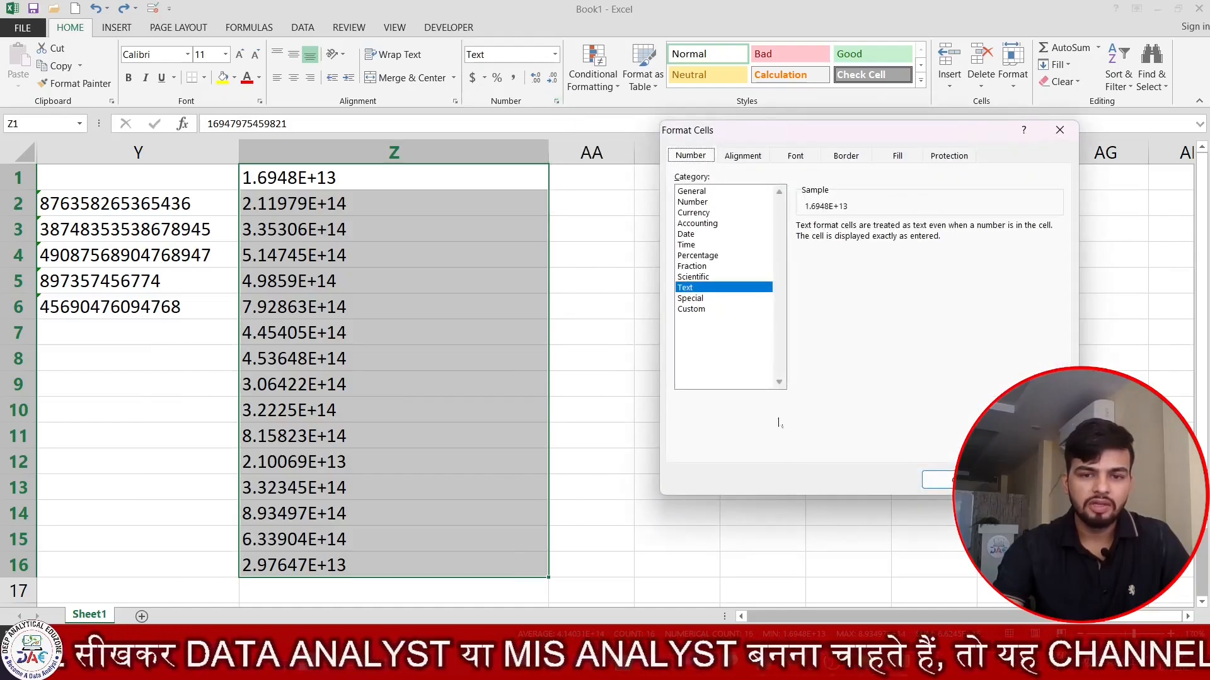
pyautogui.click(693, 309)
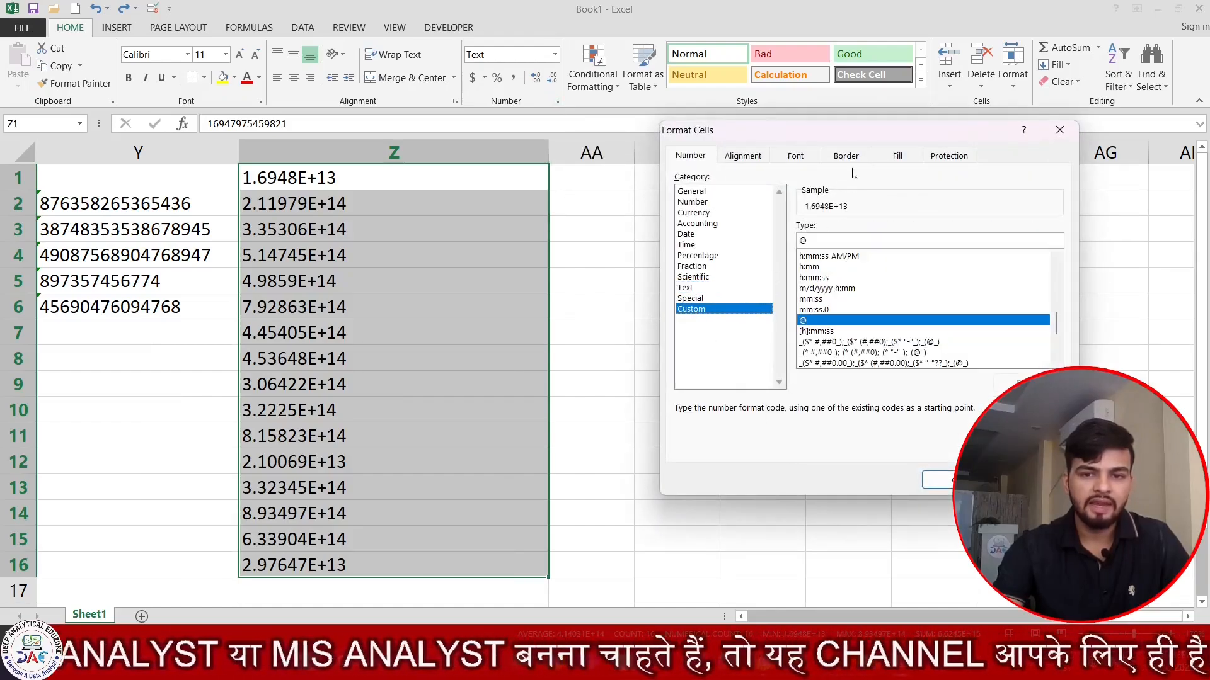
pyautogui.moveTo(858, 130); pyautogui.dragTo(706, 121)
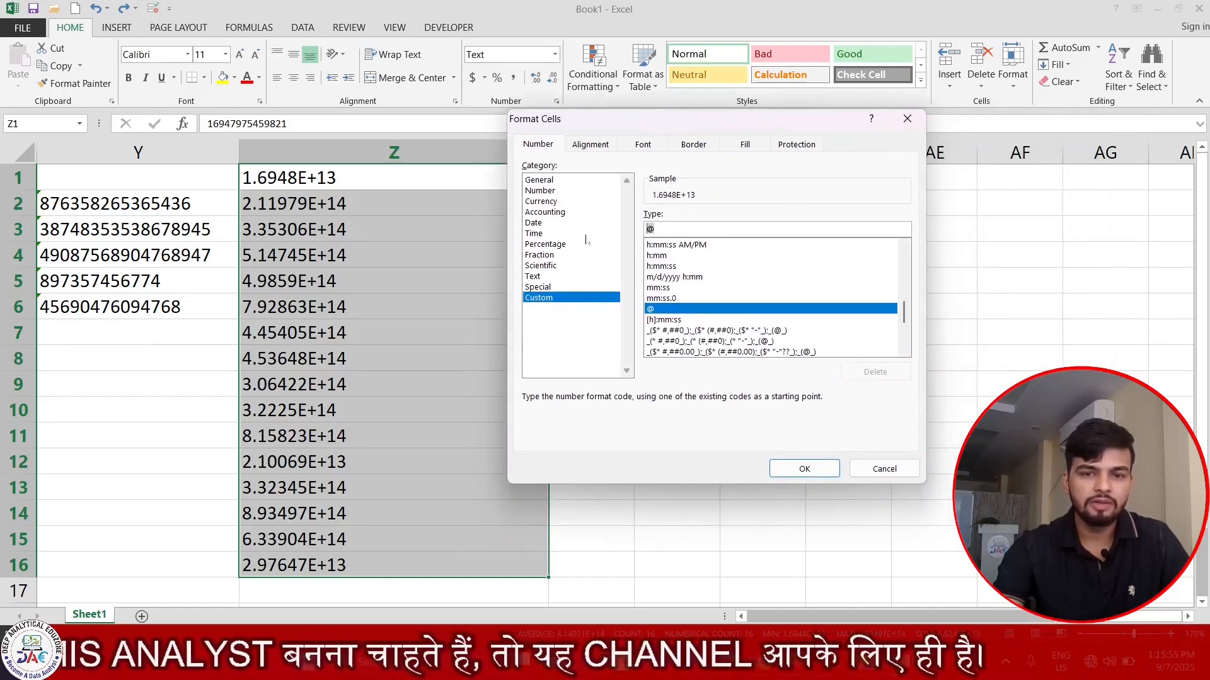
pyautogui.write('#')
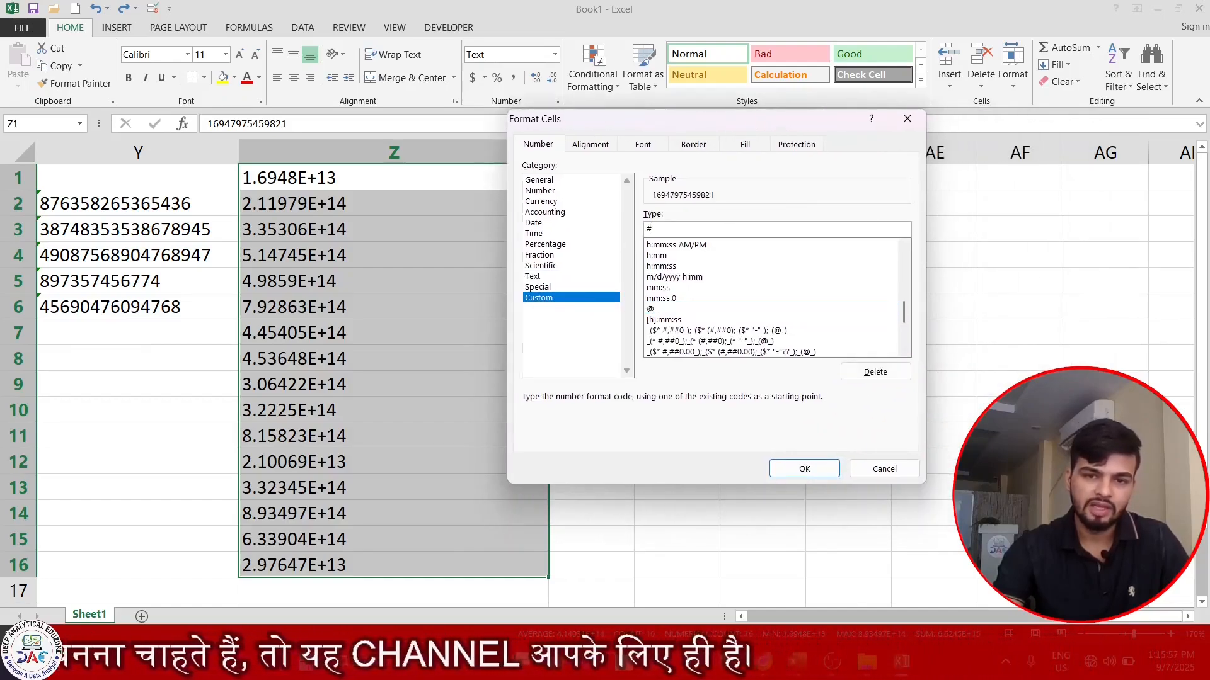
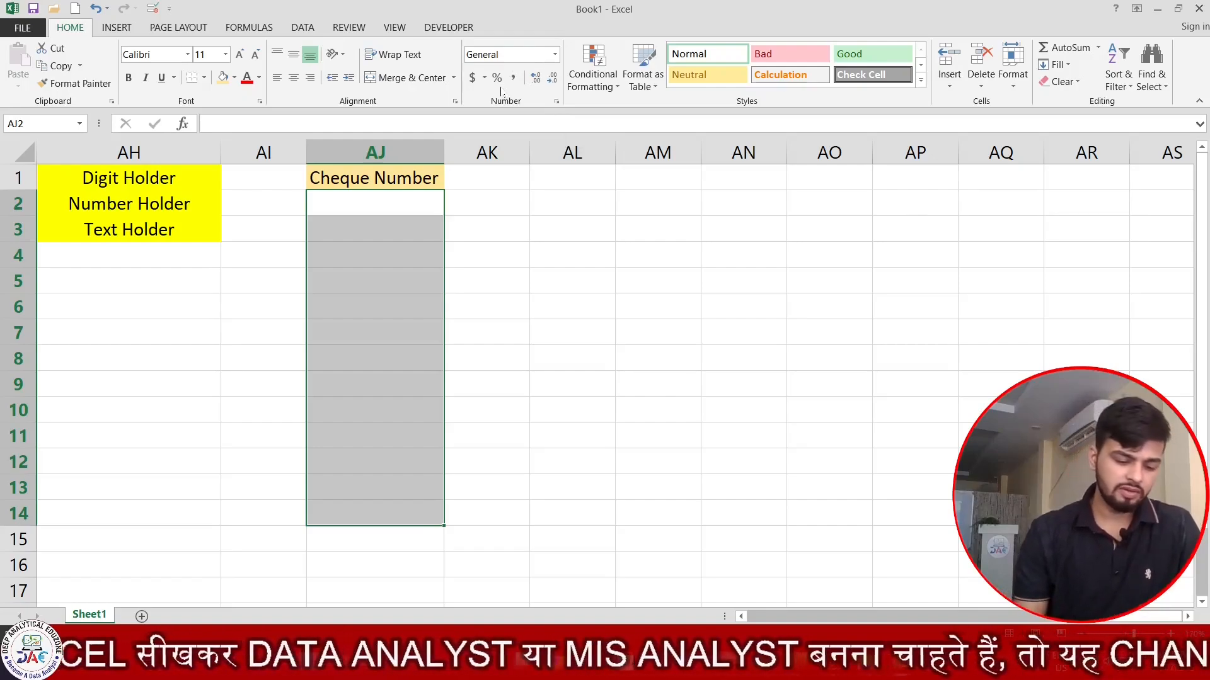
# - Give AJ2:AJ12 the custom number format 000000 so values pad to six digits
pyautogui.hotkey('ctrl', '1')
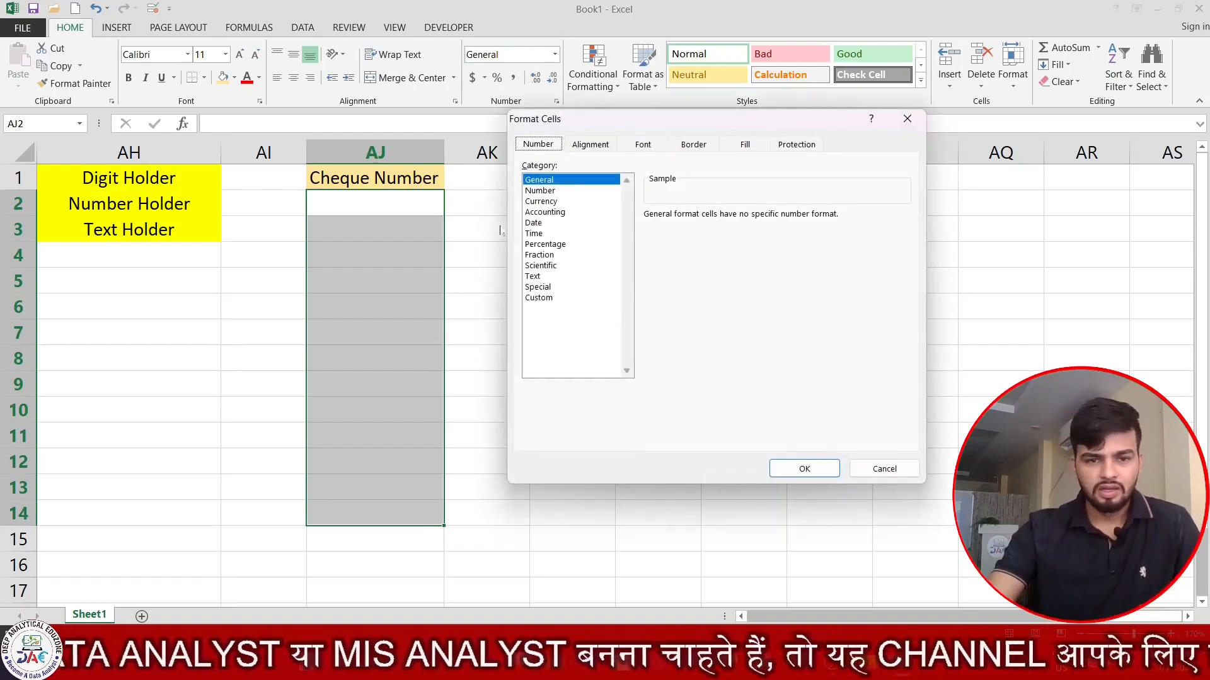
pyautogui.click(539, 298)
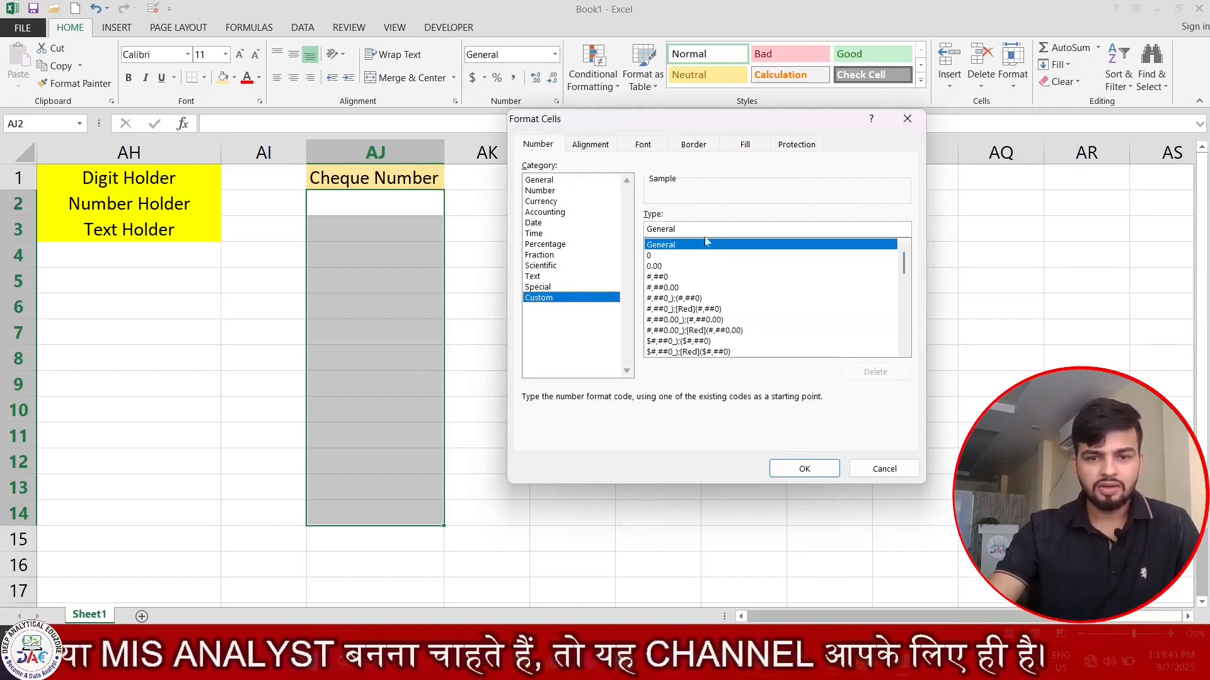
pyautogui.moveTo(679, 229); pyautogui.dragTo(624, 243)
pyautogui.press('BackSpace')
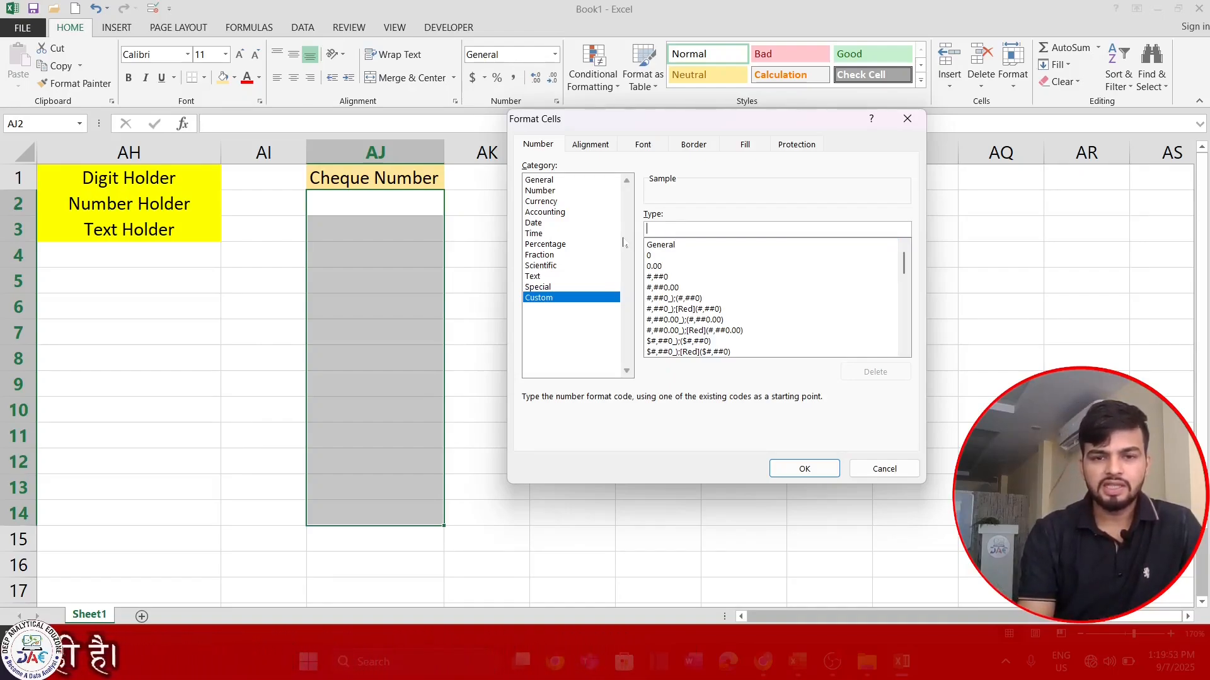
pyautogui.write('00')
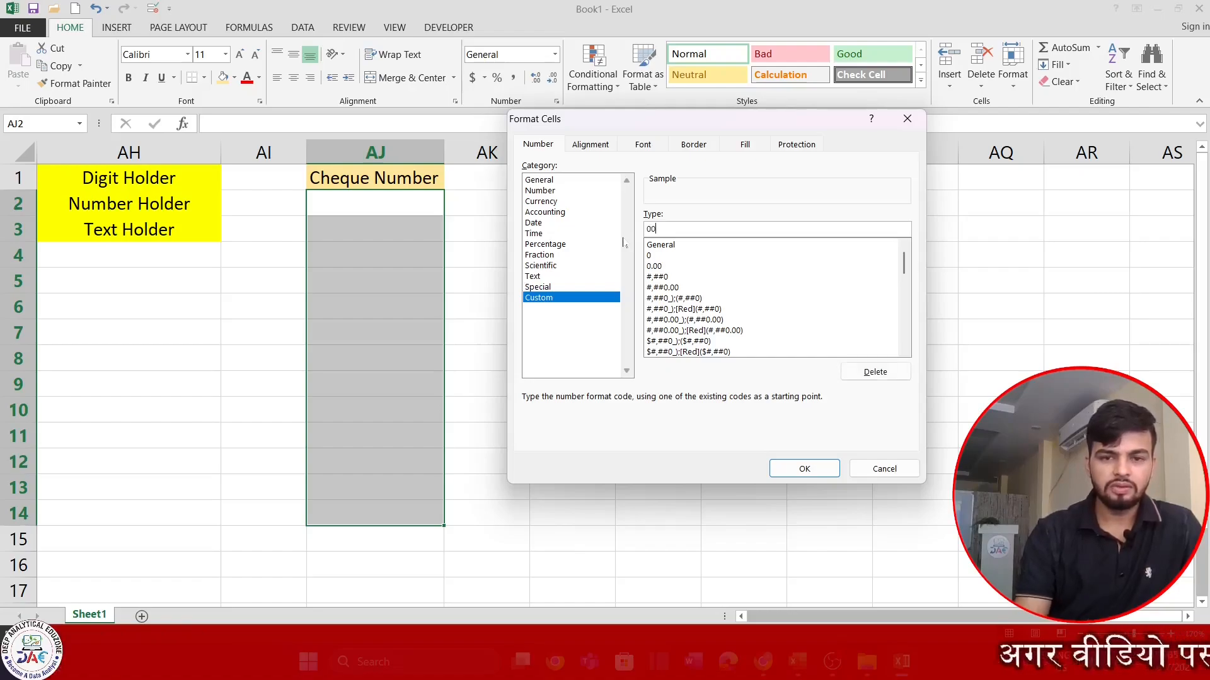
pyautogui.write('000')
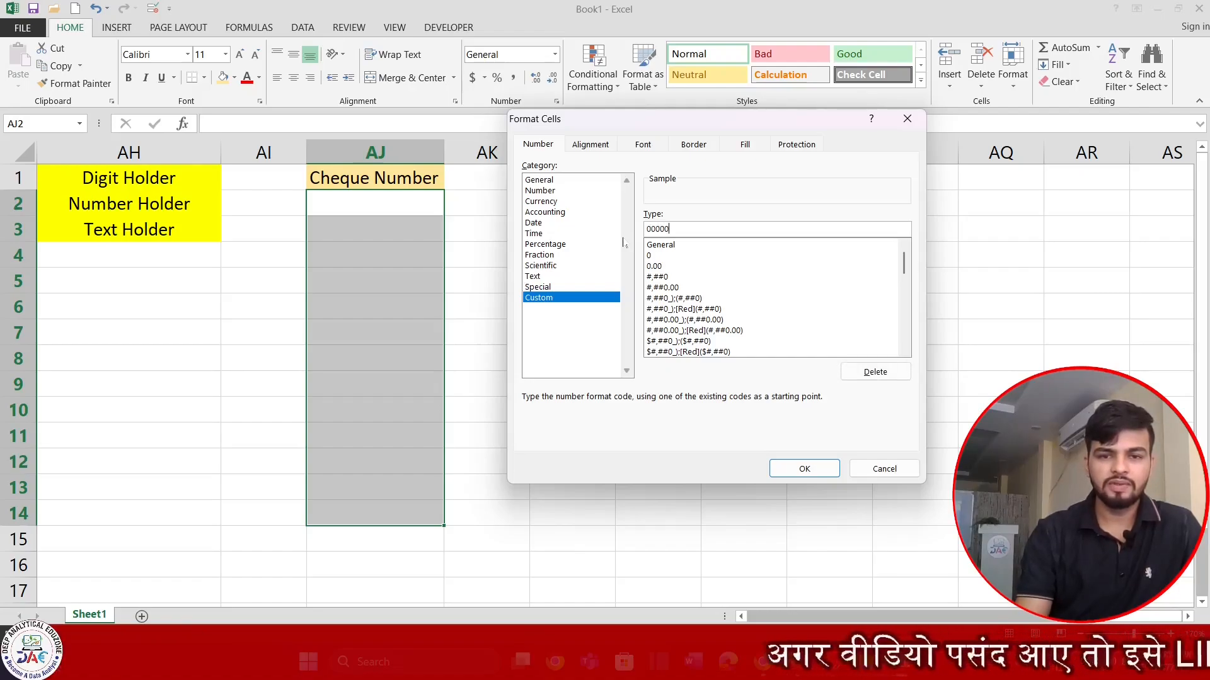
pyautogui.write('0')
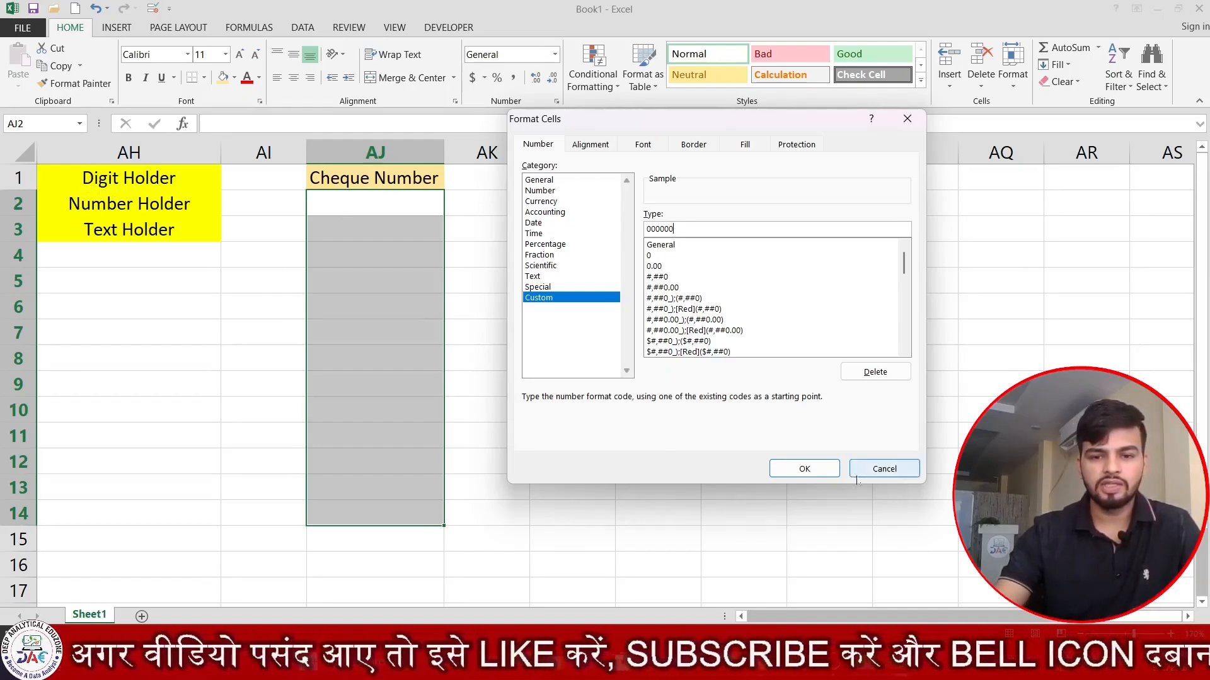
pyautogui.click(811, 473)
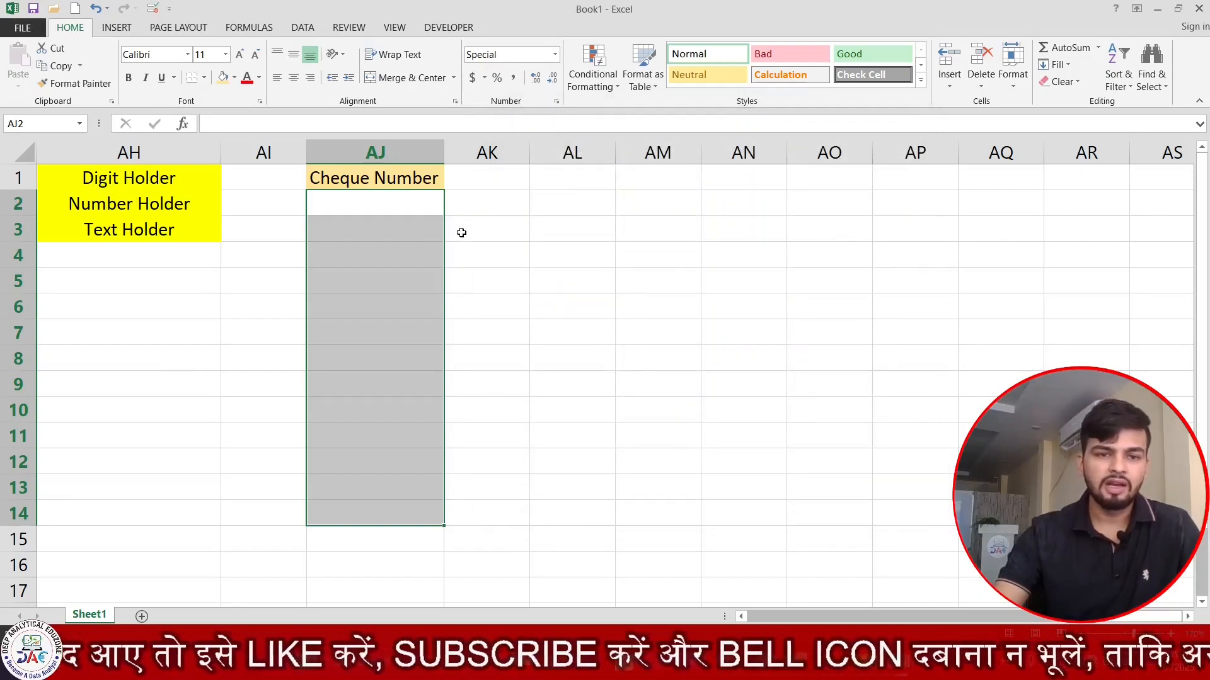
# - Enter cheque numbers 54, 7, 5467, 56, 6789, 856, 78, 6, 8, 67, 98 down AJ2:AJ12
pyautogui.click(428, 202)
pyautogui.write('54 7 5467 56  856 78 6 8 67 98')
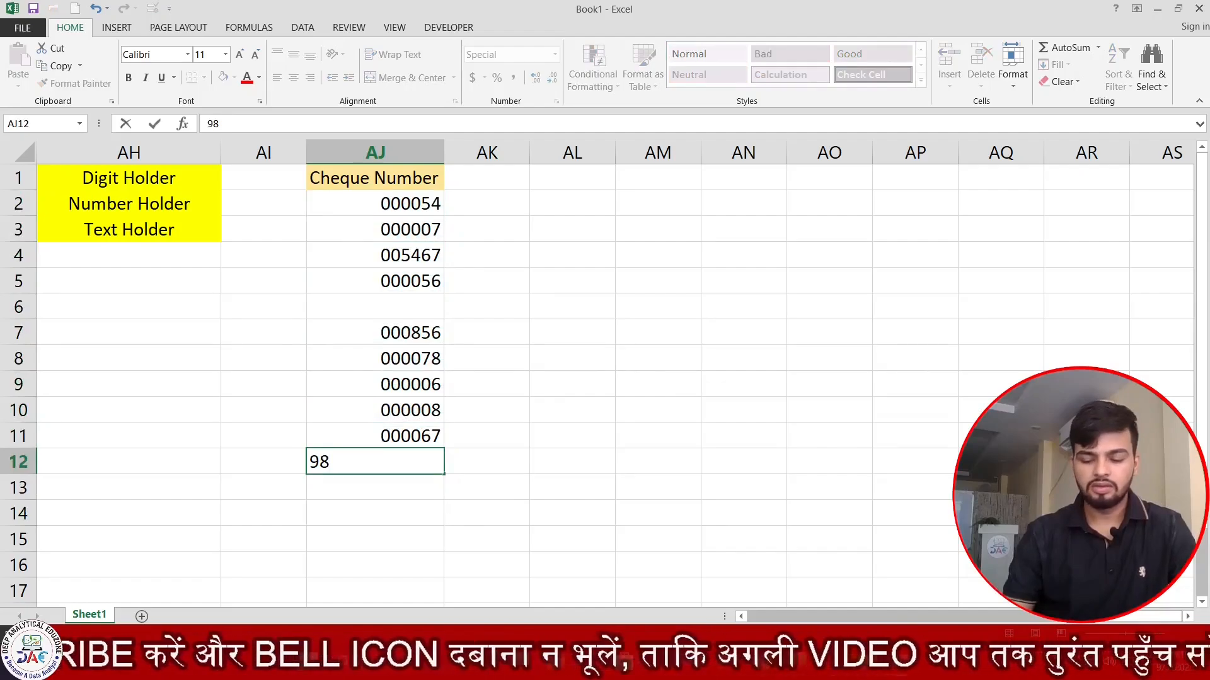
pyautogui.press('Up')
pyautogui.press('Up')
pyautogui.press('Up')
pyautogui.press('Up')
pyautogui.press('Up')
pyautogui.press('Up')
pyautogui.write('6789')
pyautogui.press('Return')
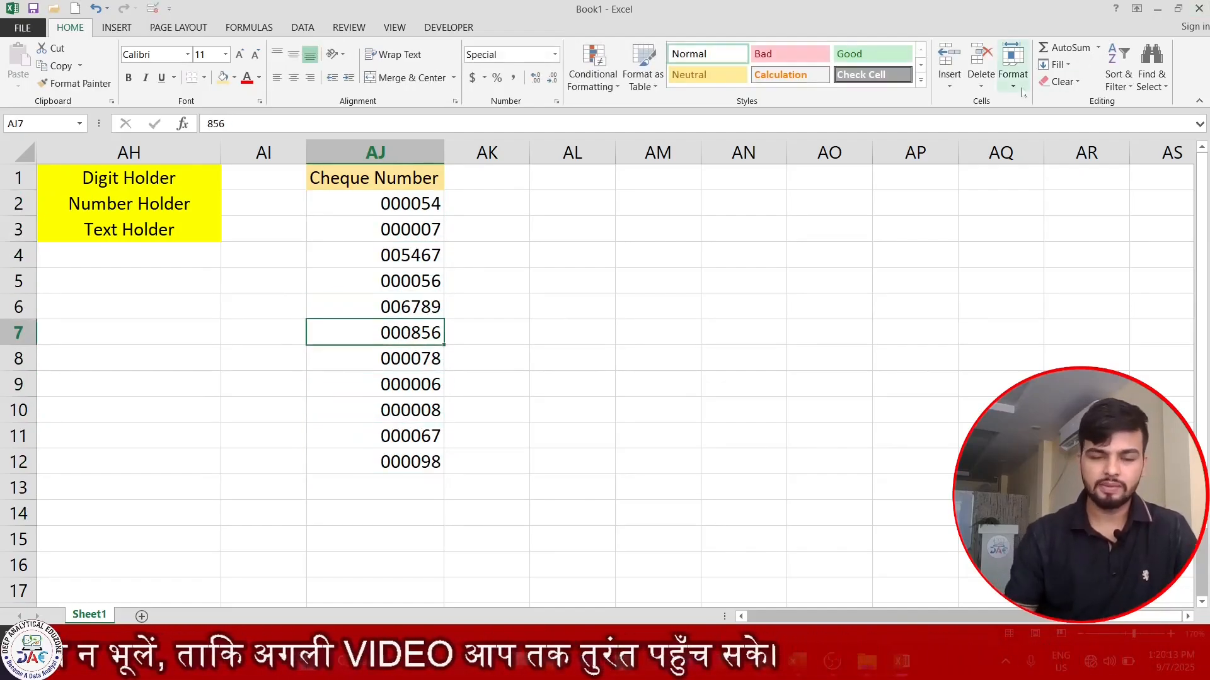
pyautogui.hotkey('ctrl', 'Up')
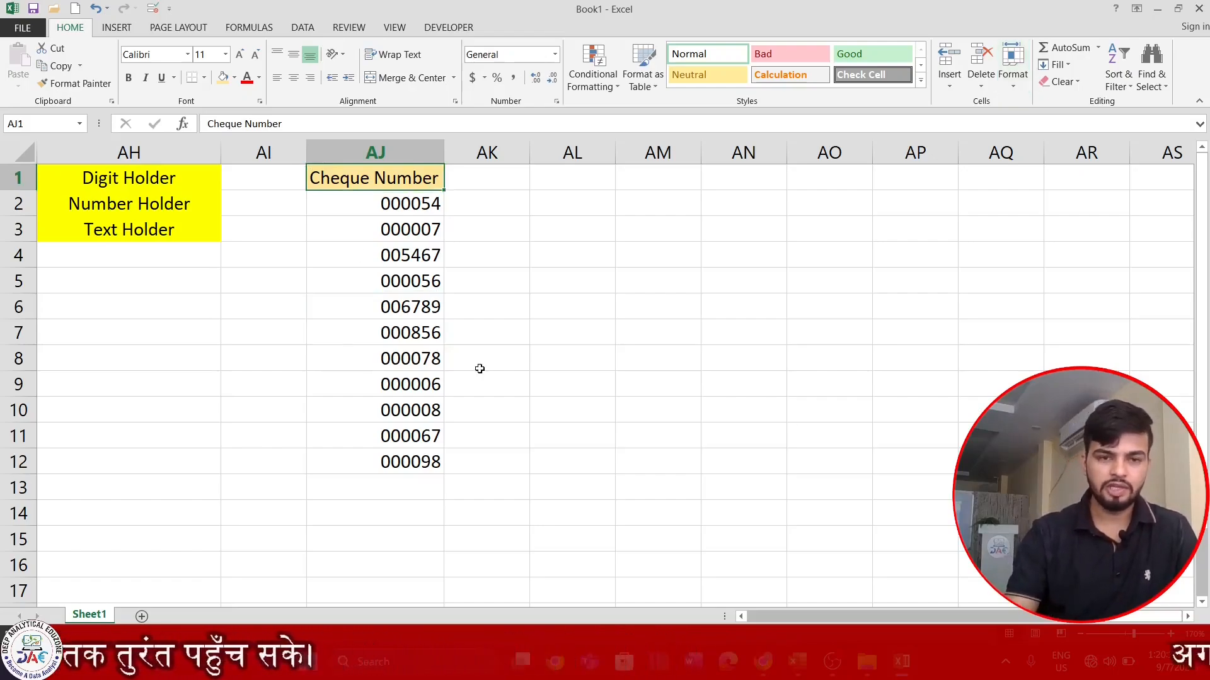
pyautogui.hotkey('ctrl', 'p')
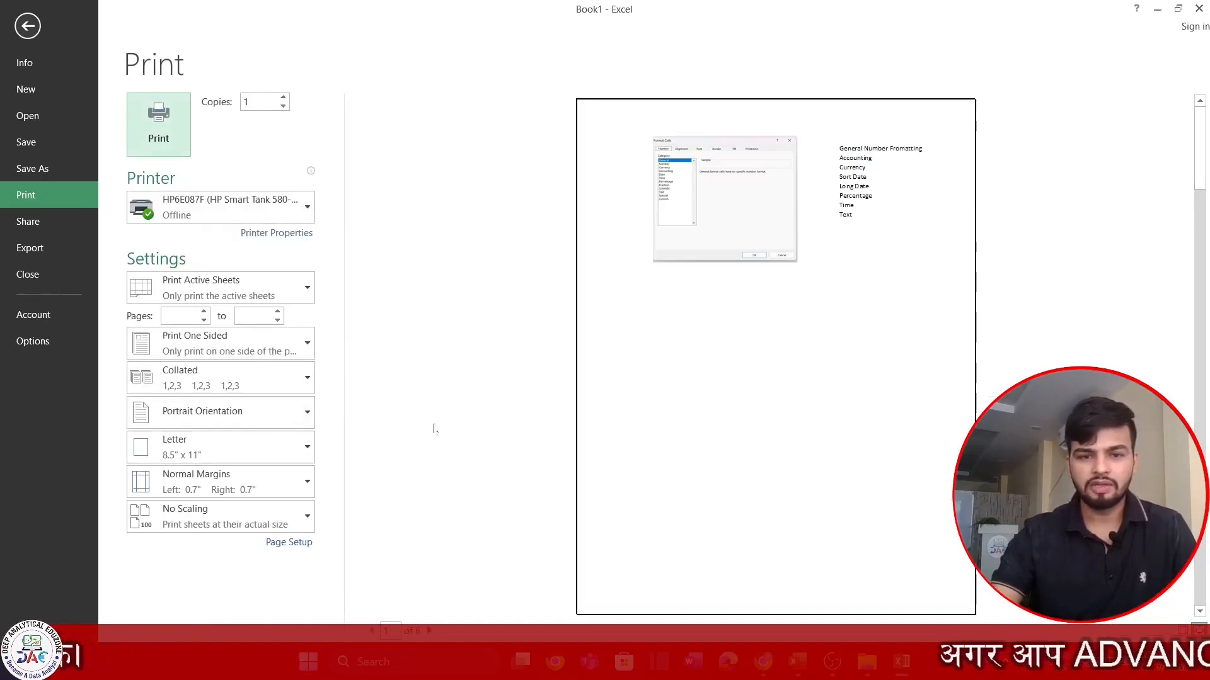
pyautogui.scroll(-5, 776, 357)
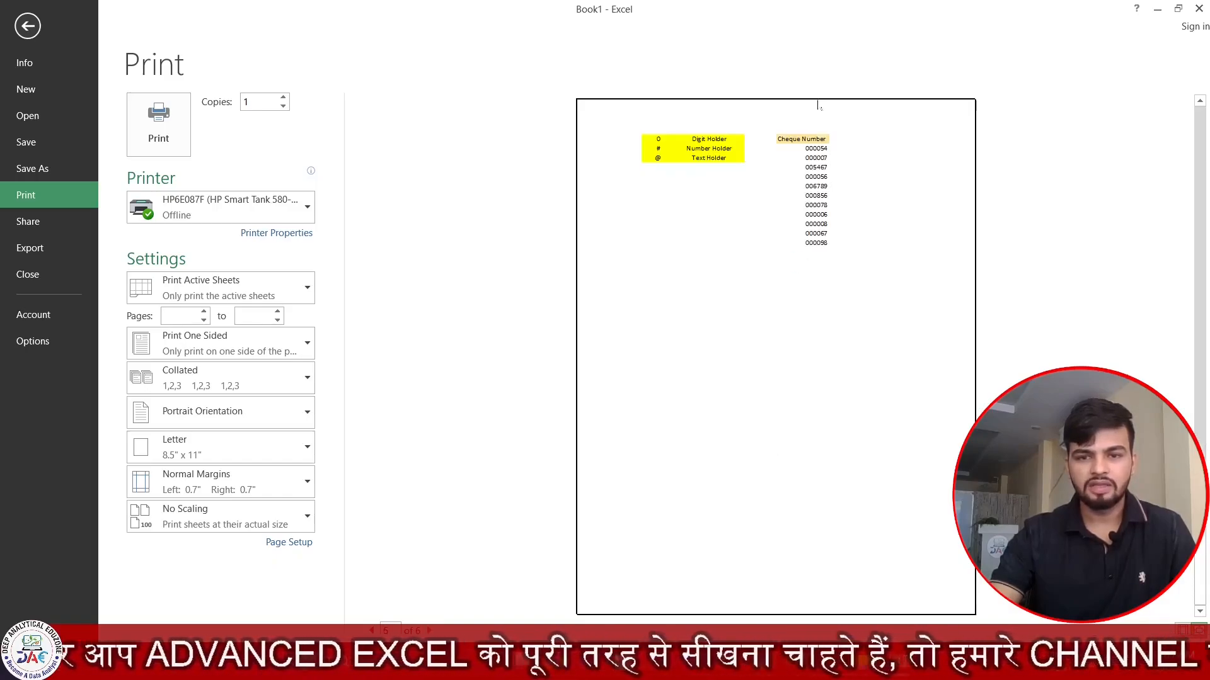
pyautogui.click(821, 201)
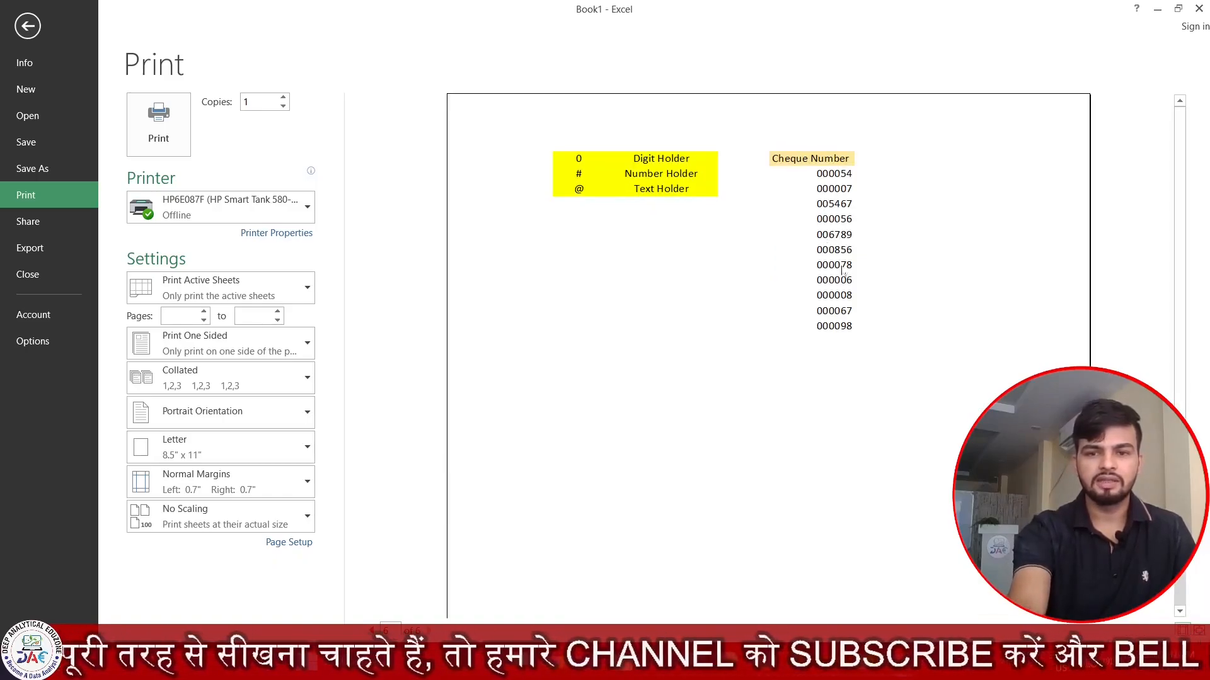
pyautogui.press('Escape')
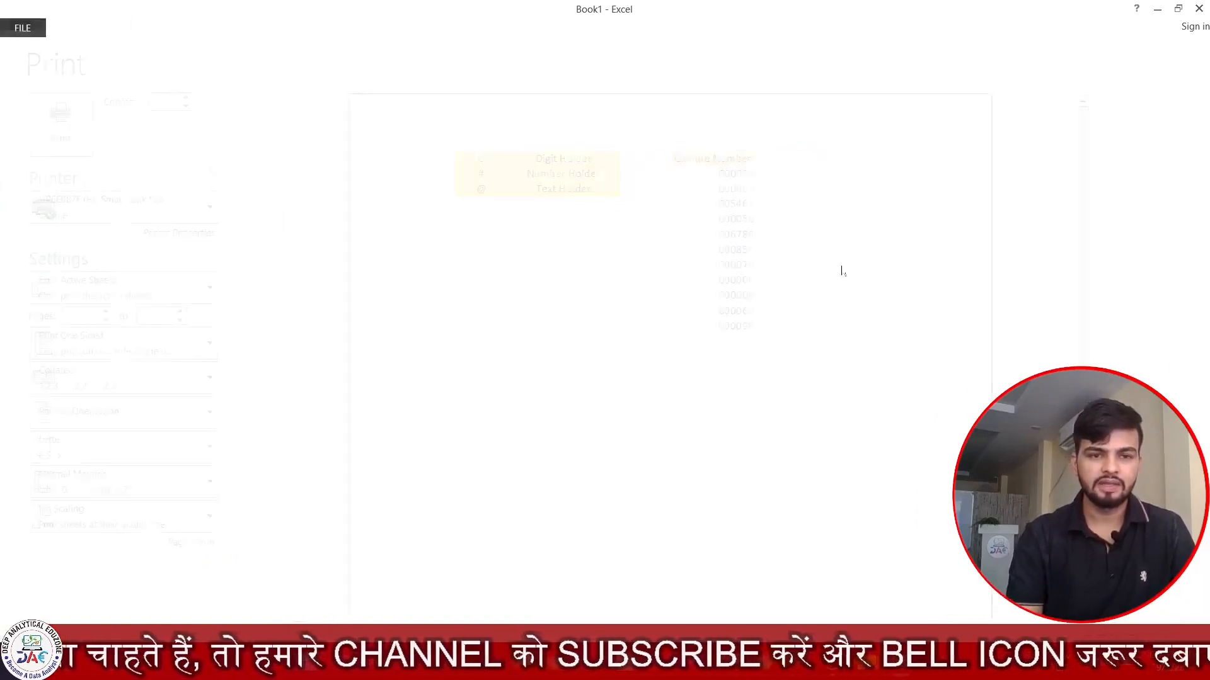
# - Enter the header Mobile Number in cell AK1
pyautogui.press('Right')
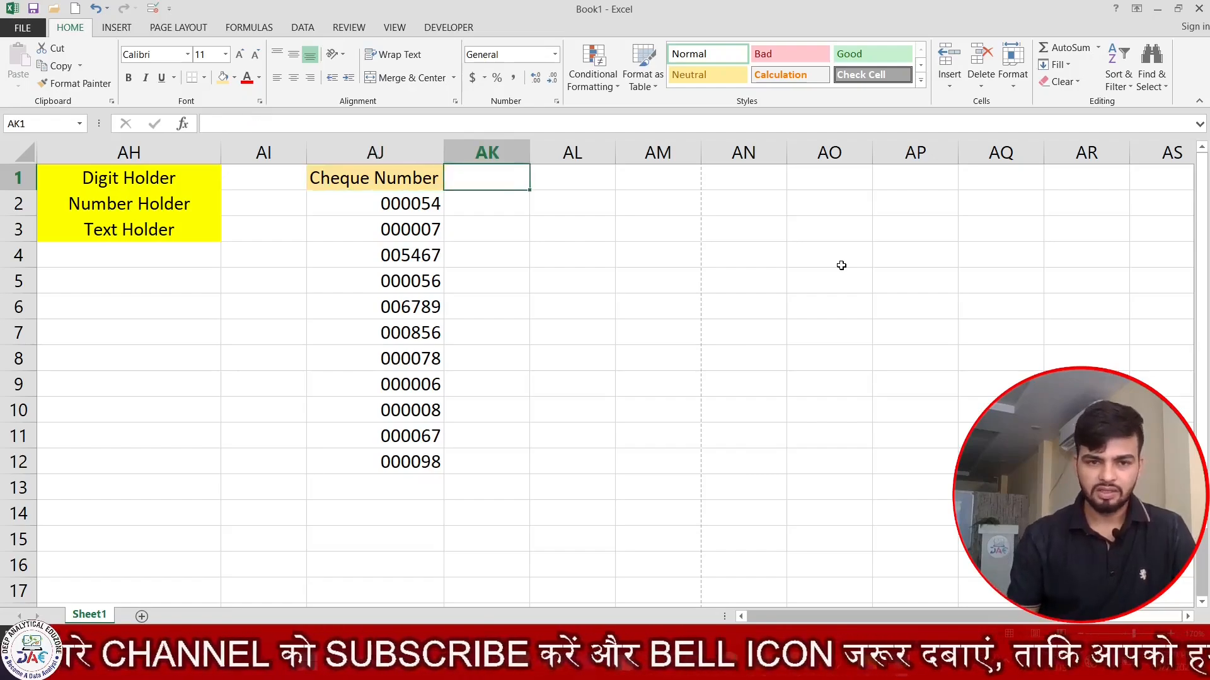
pyautogui.write('Mo')
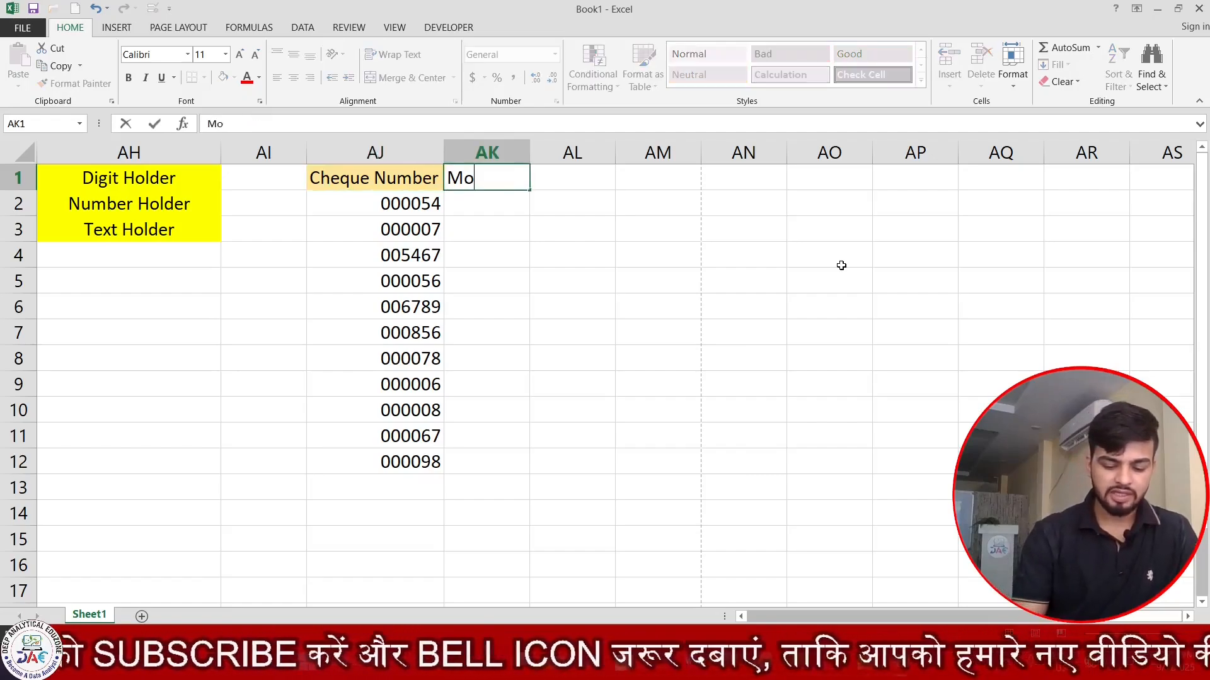
pyautogui.write('bile Number')
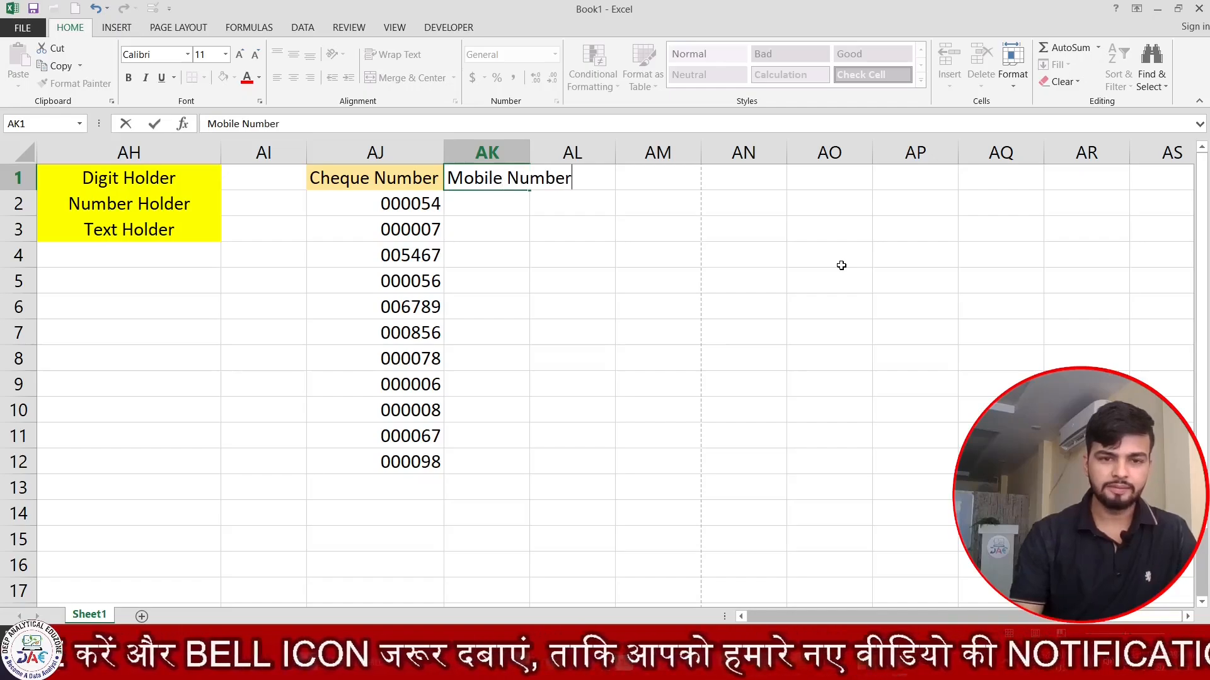
pyautogui.write('\\')
pyautogui.press('BackSpace')
pyautogui.press('Return')
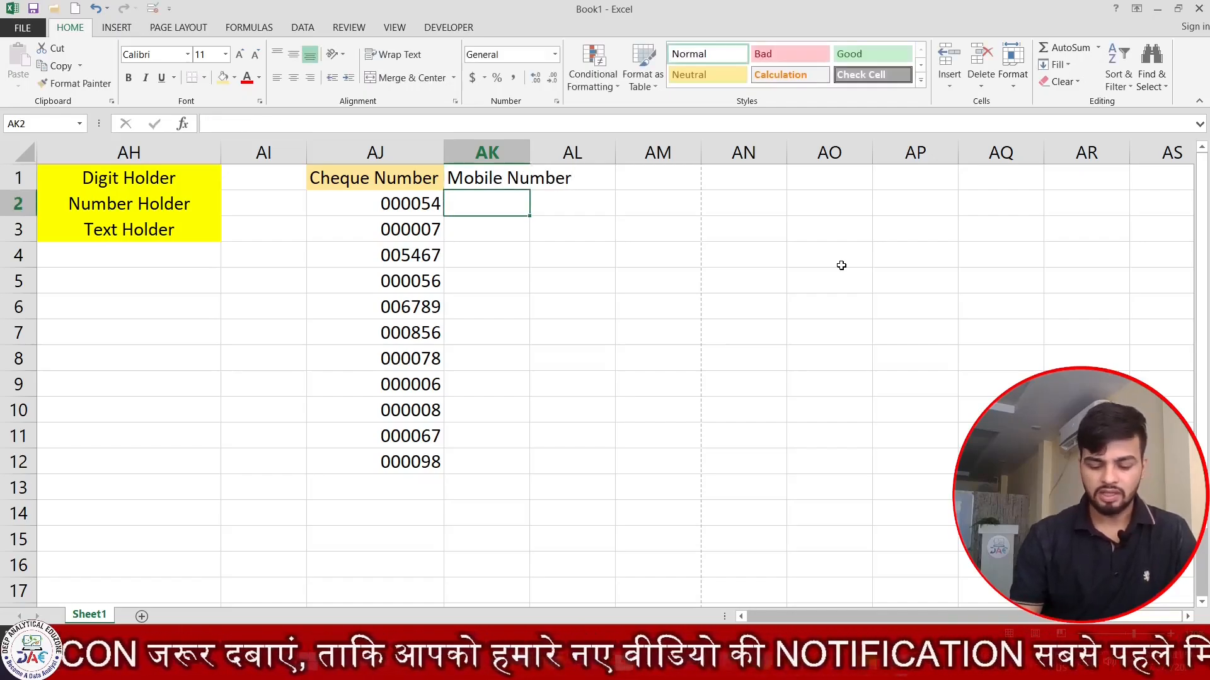
pyautogui.press('Up')
# - AutoFit and widen column AK, give AK1 a tan fill, and select AK2:AK16
pyautogui.hotkey('alt', 'h')
pyautogui.press('o')
pyautogui.press('i')
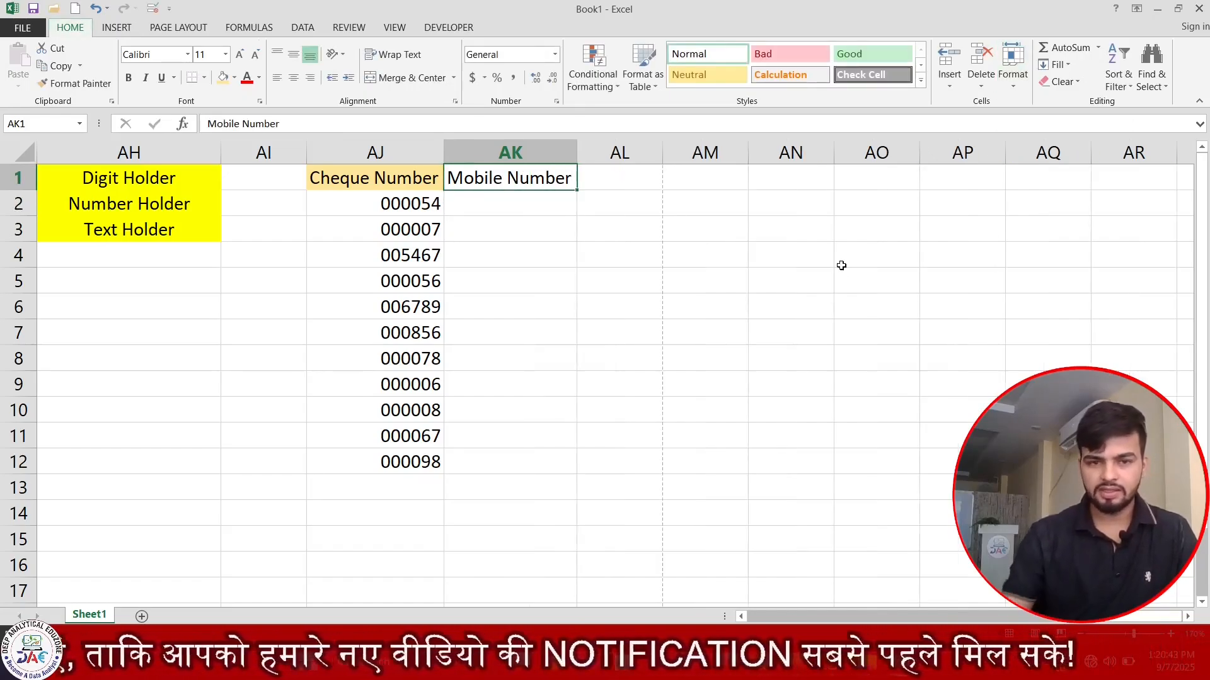
pyautogui.moveTo(577, 149); pyautogui.dragTo(647, 153)
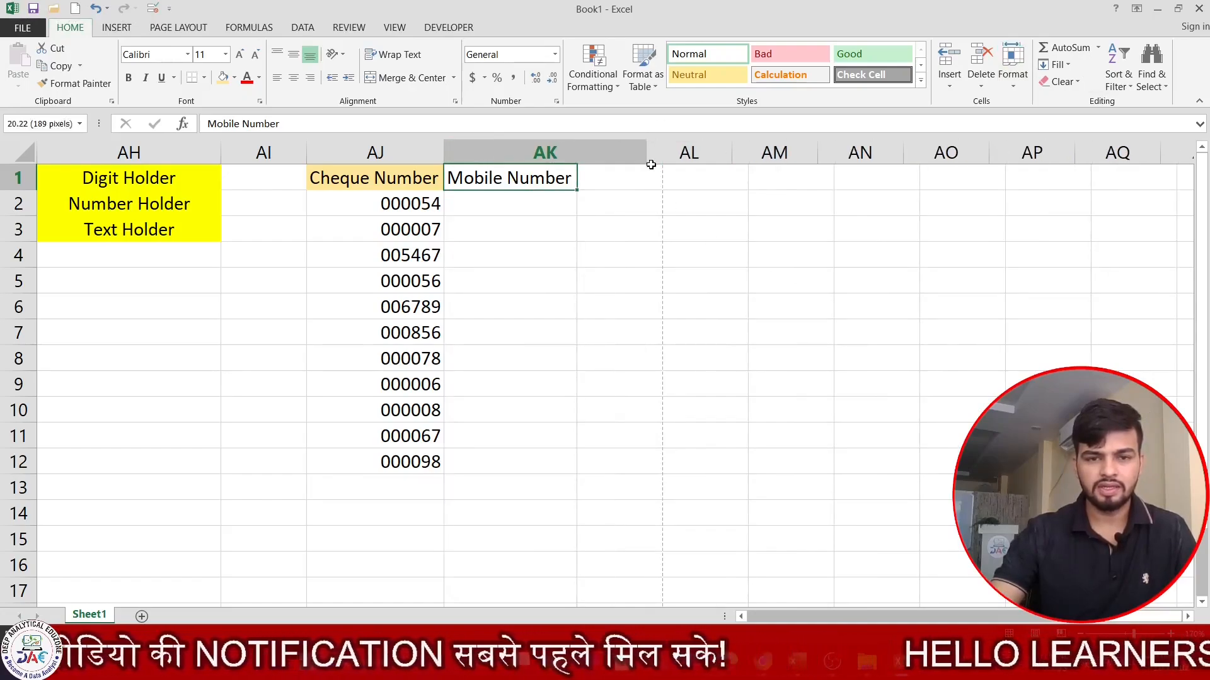
pyautogui.click(224, 77)
pyautogui.moveTo(565, 208); pyautogui.dragTo(501, 557)
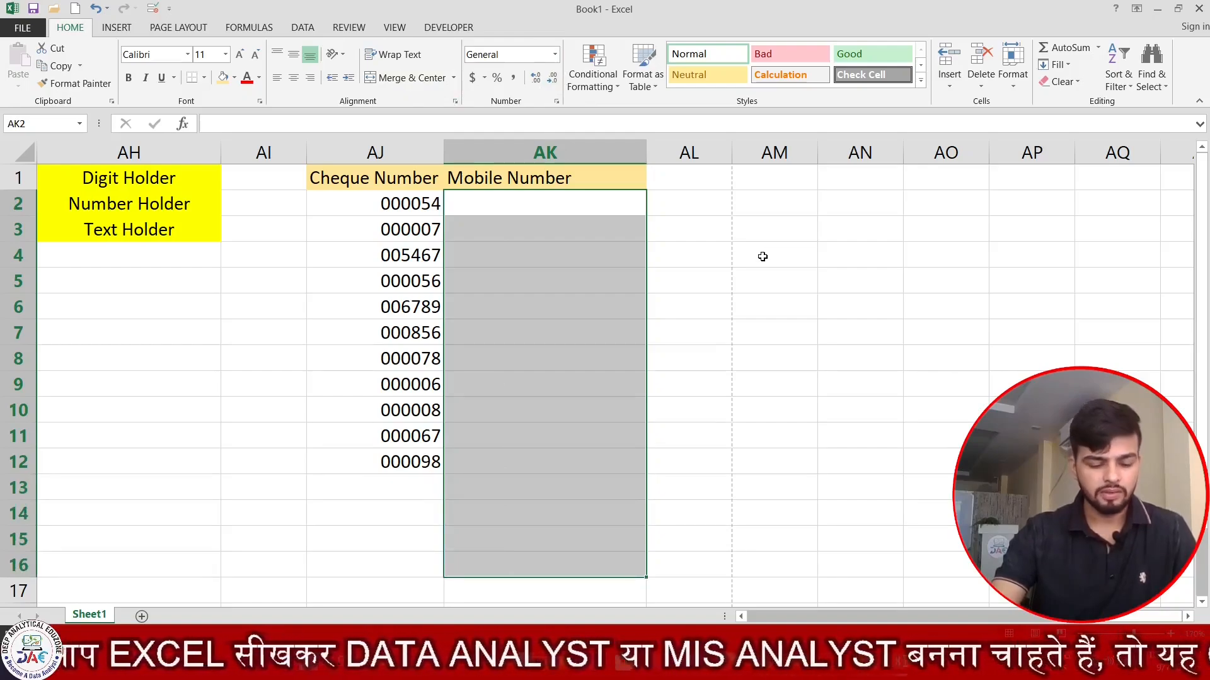
# - Apply a custom format to AK2:AK16 that adds a "+91 " prefix before zero-padded digits
pyautogui.hotkey('ctrl', '1')
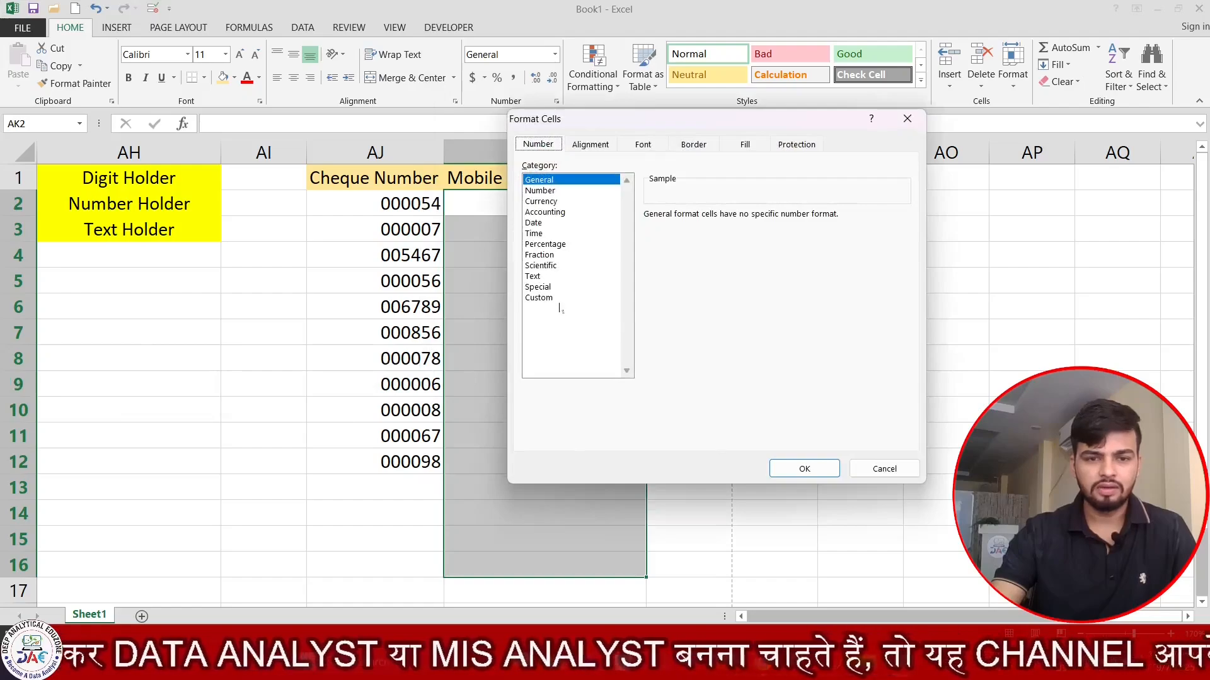
pyautogui.click(563, 298)
pyautogui.press('Tab')
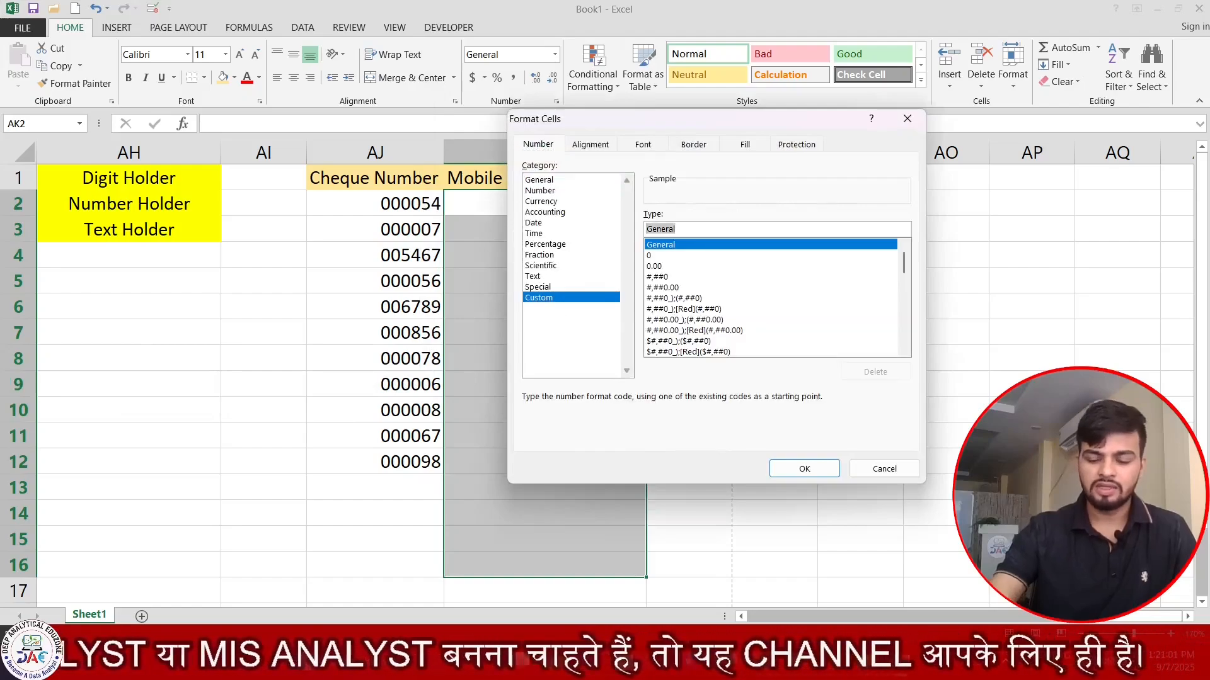
pyautogui.press('BackSpace')
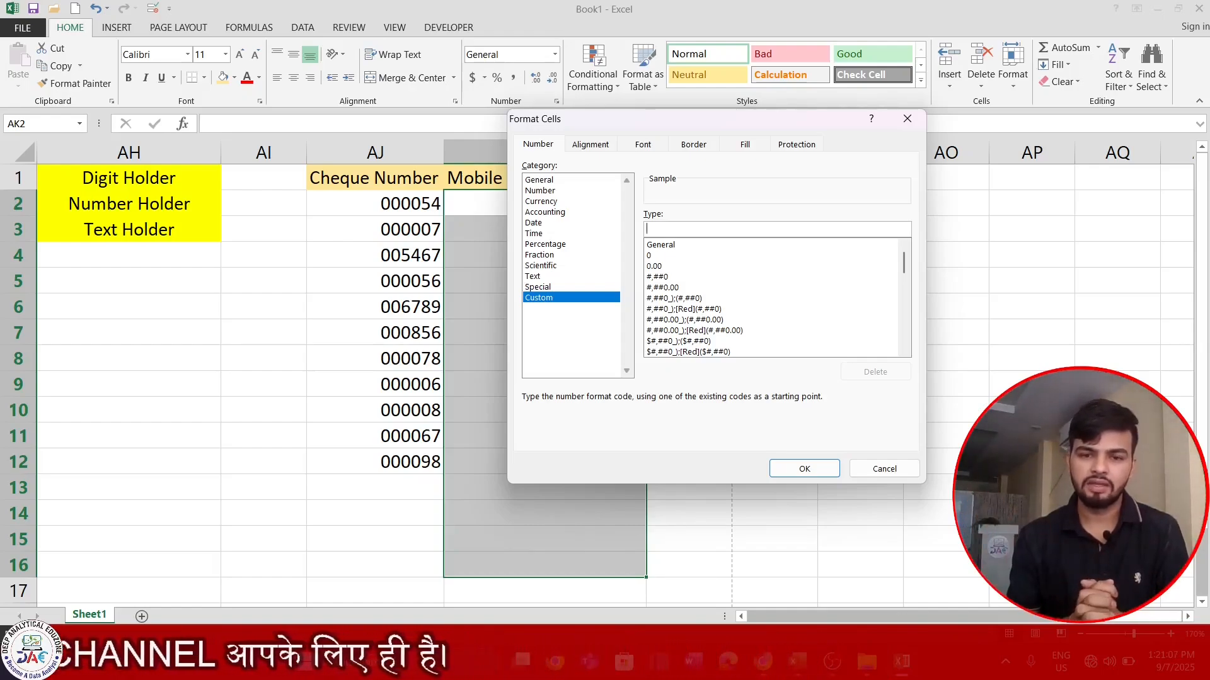
pyautogui.write('"+')
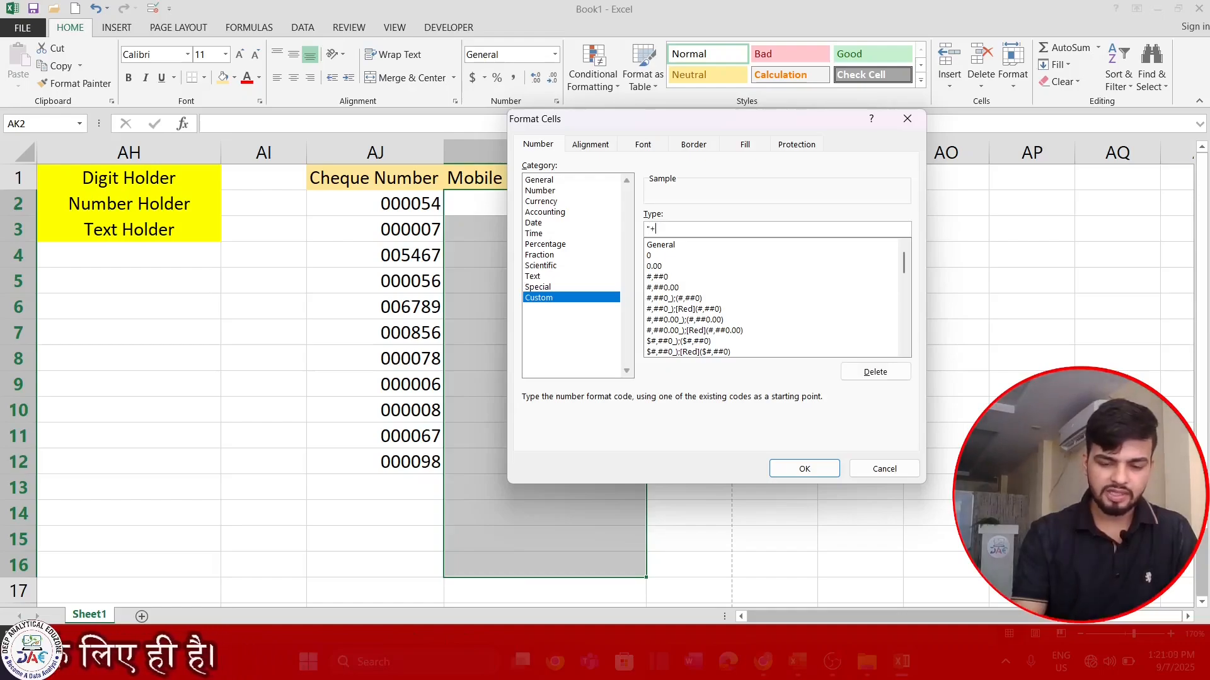
pyautogui.write('01')
pyautogui.press('BackSpace')
pyautogui.press('BackSpace')
pyautogui.write('91')
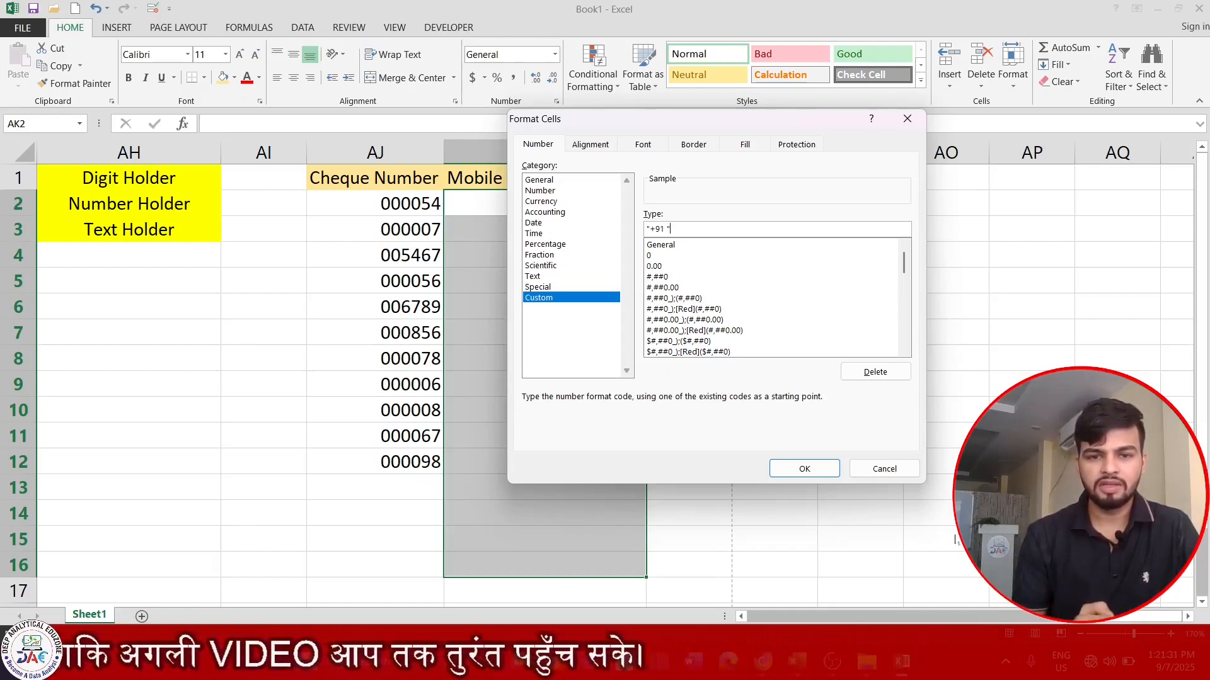
pyautogui.write('0000')
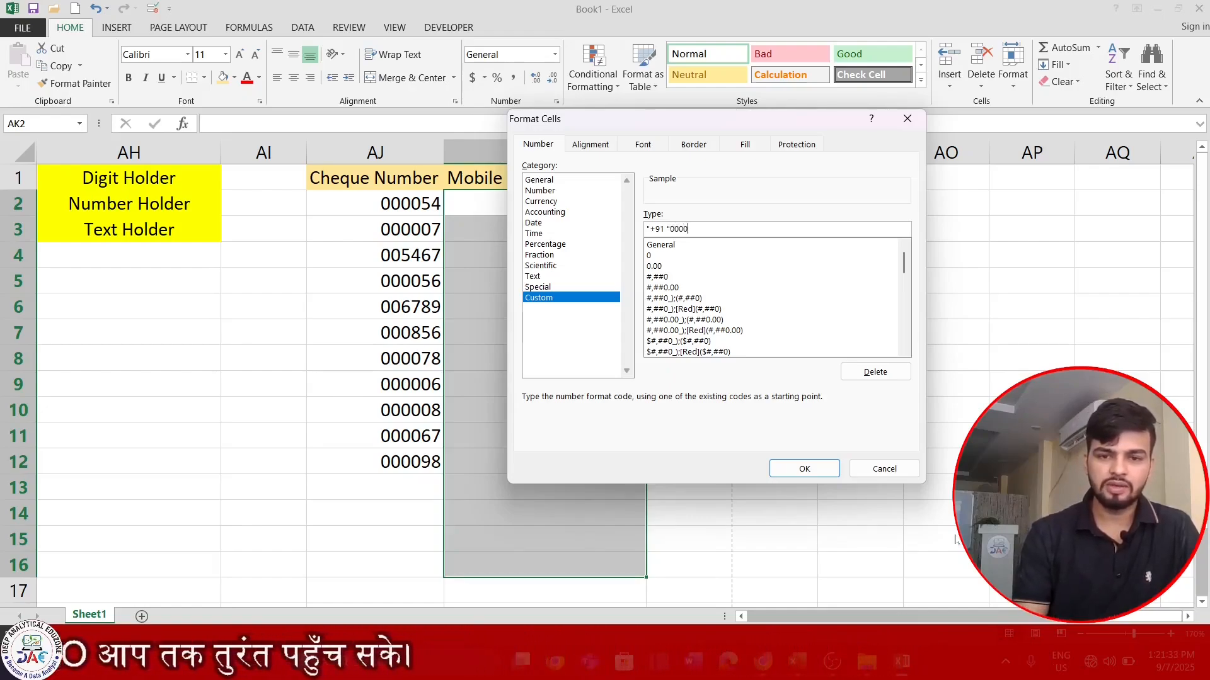
pyautogui.write('00000')
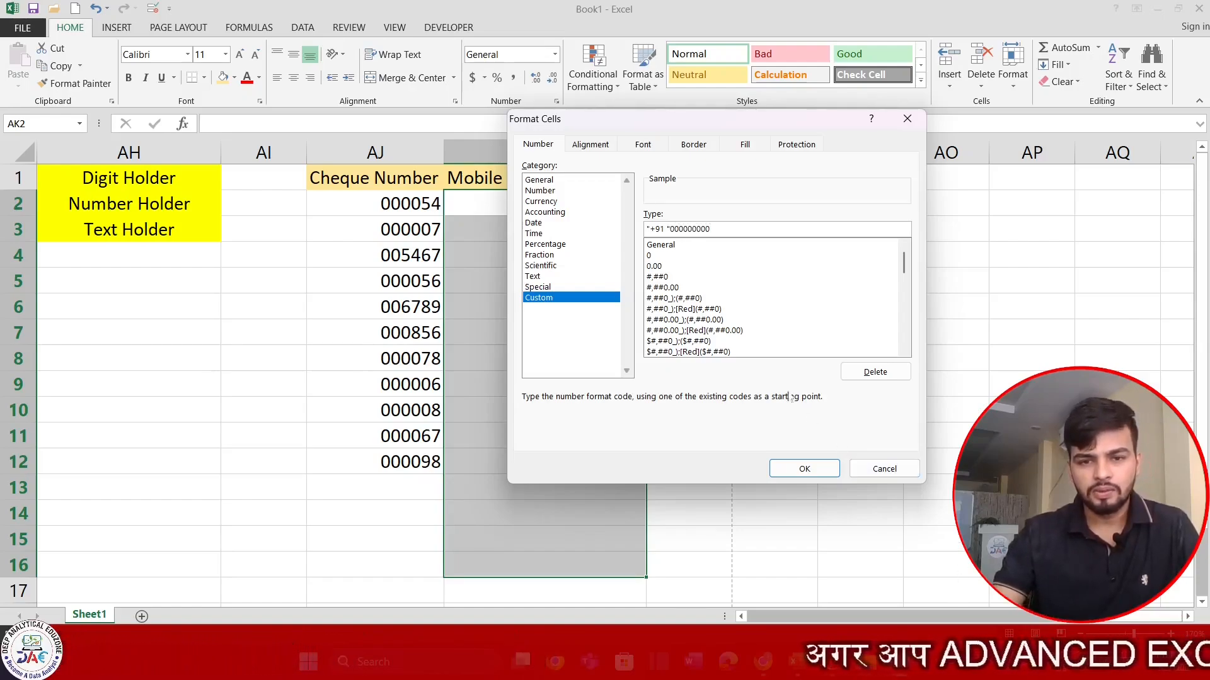
pyautogui.click(794, 468)
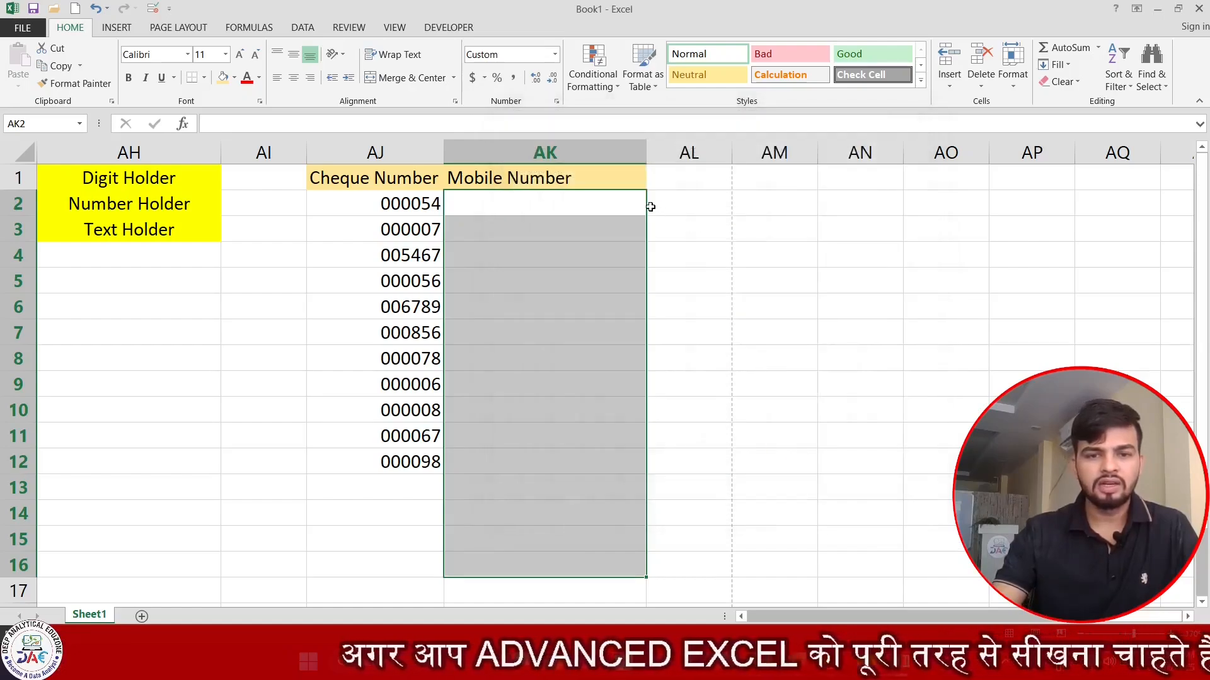
# - Enter three 10-digit mobile numbers into AK2:AK4, then widen column AL
pyautogui.click(627, 202)
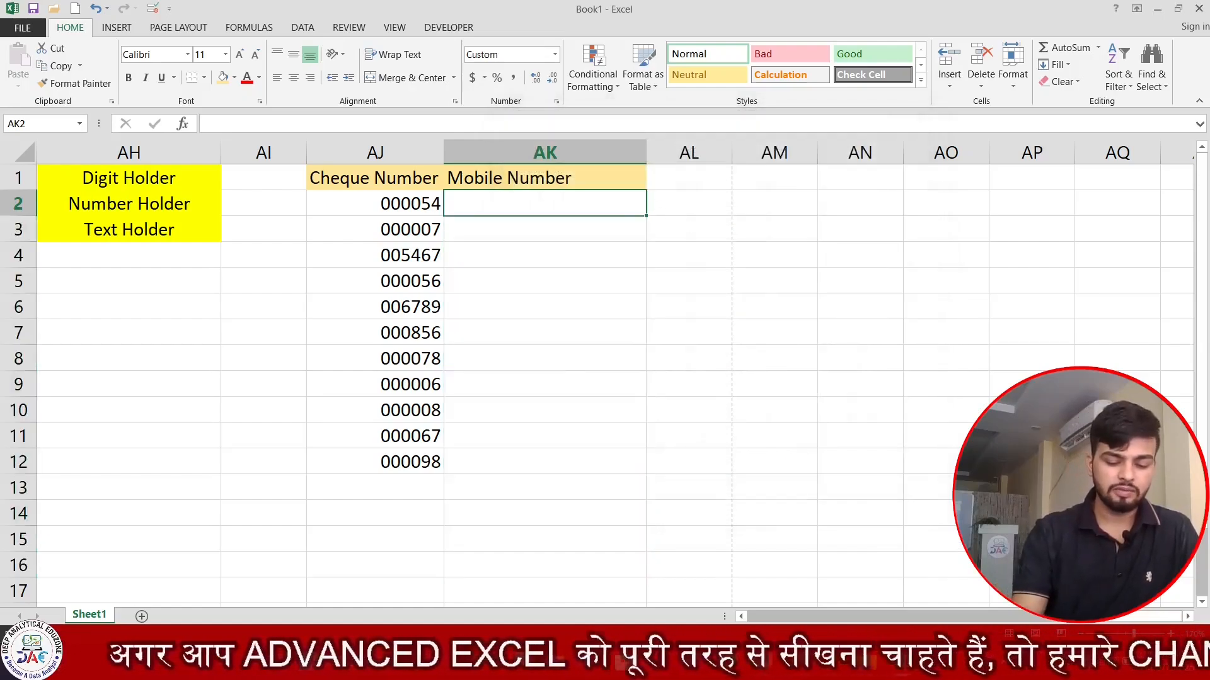
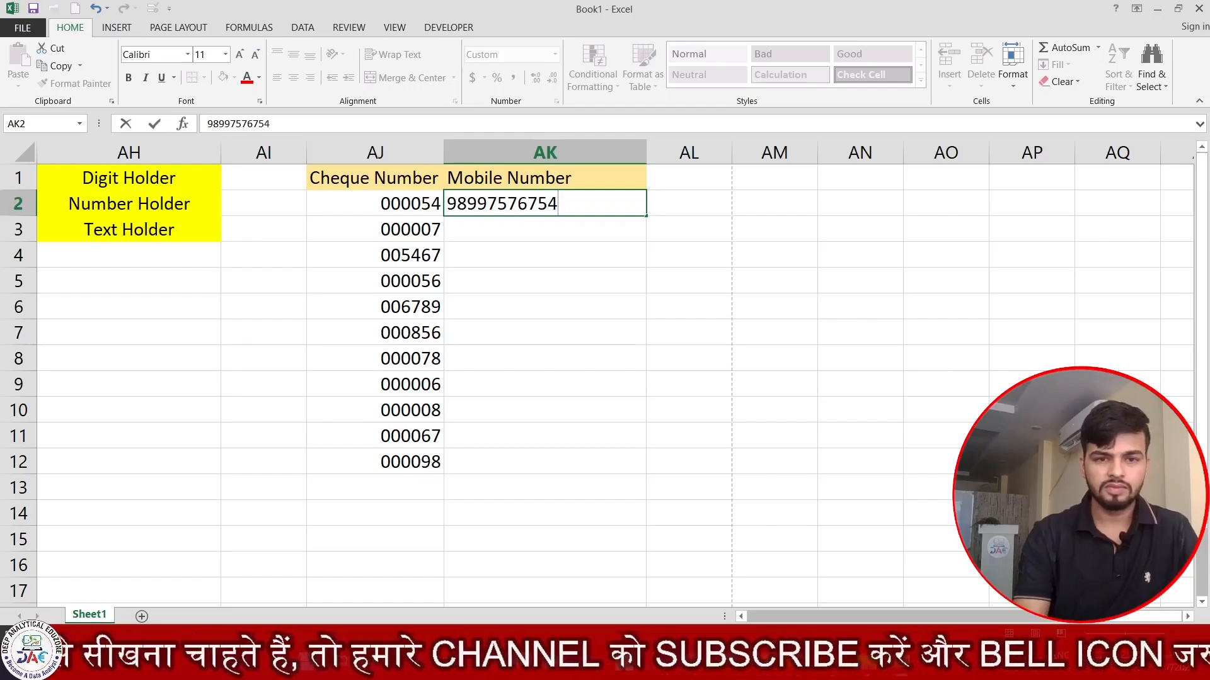
pyautogui.press('Return')
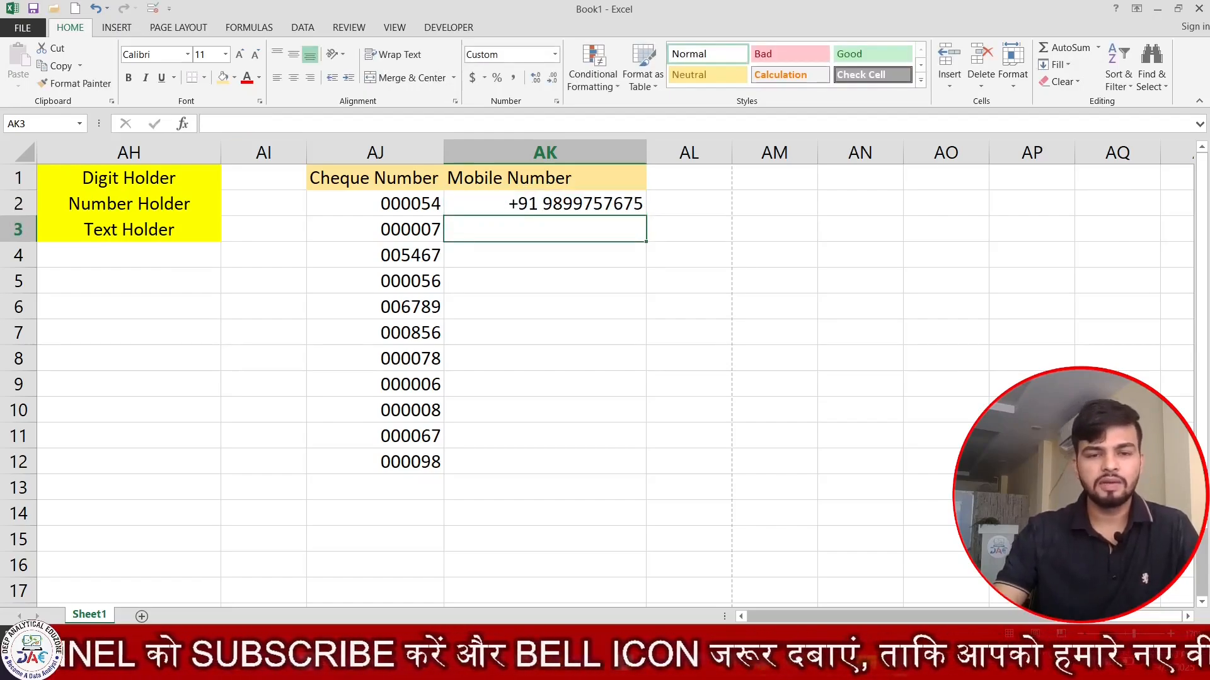
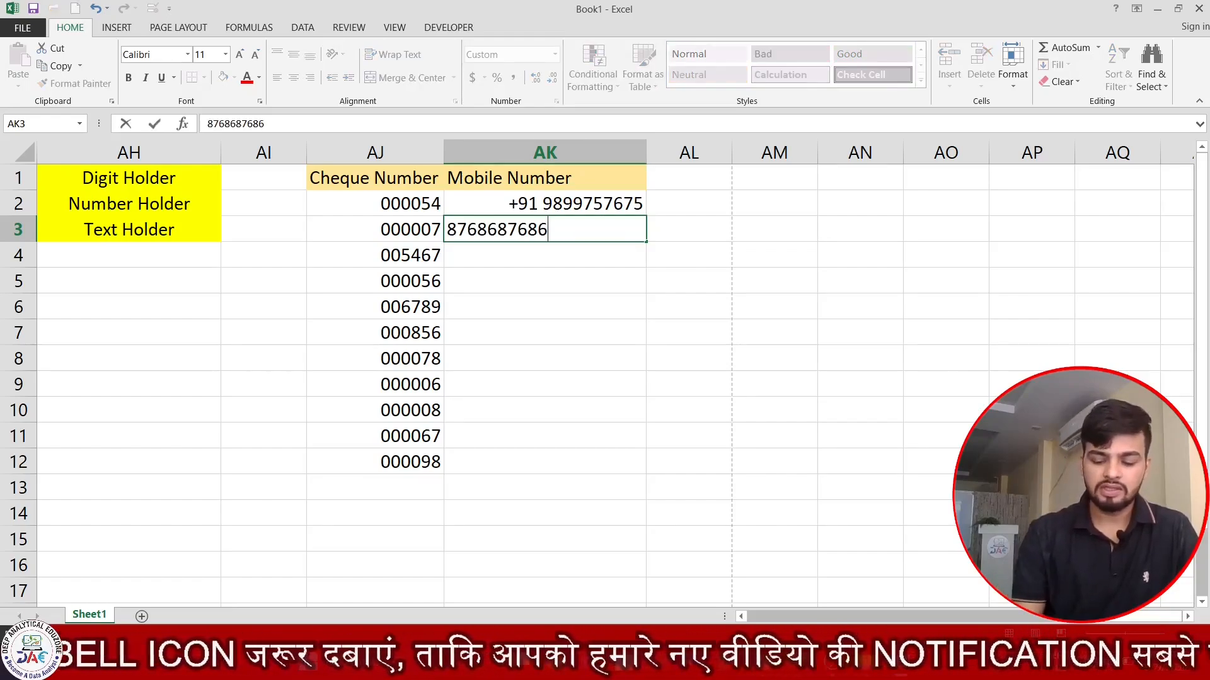
pyautogui.press('Return')
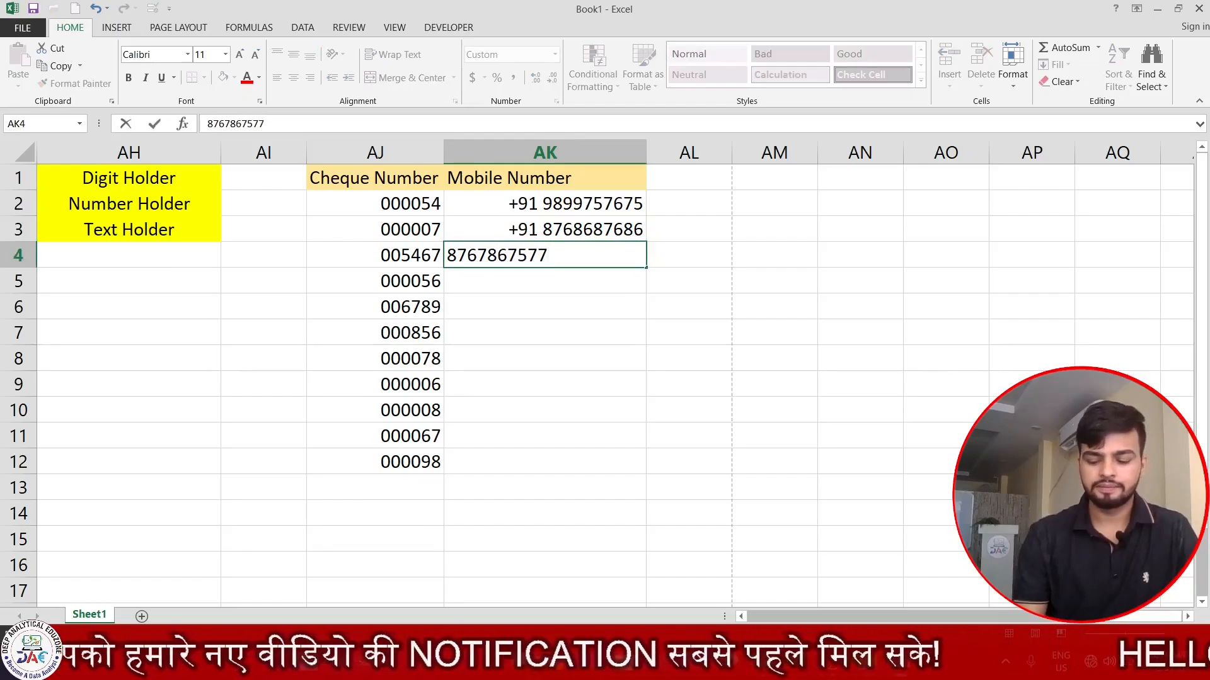
pyautogui.press('Return')
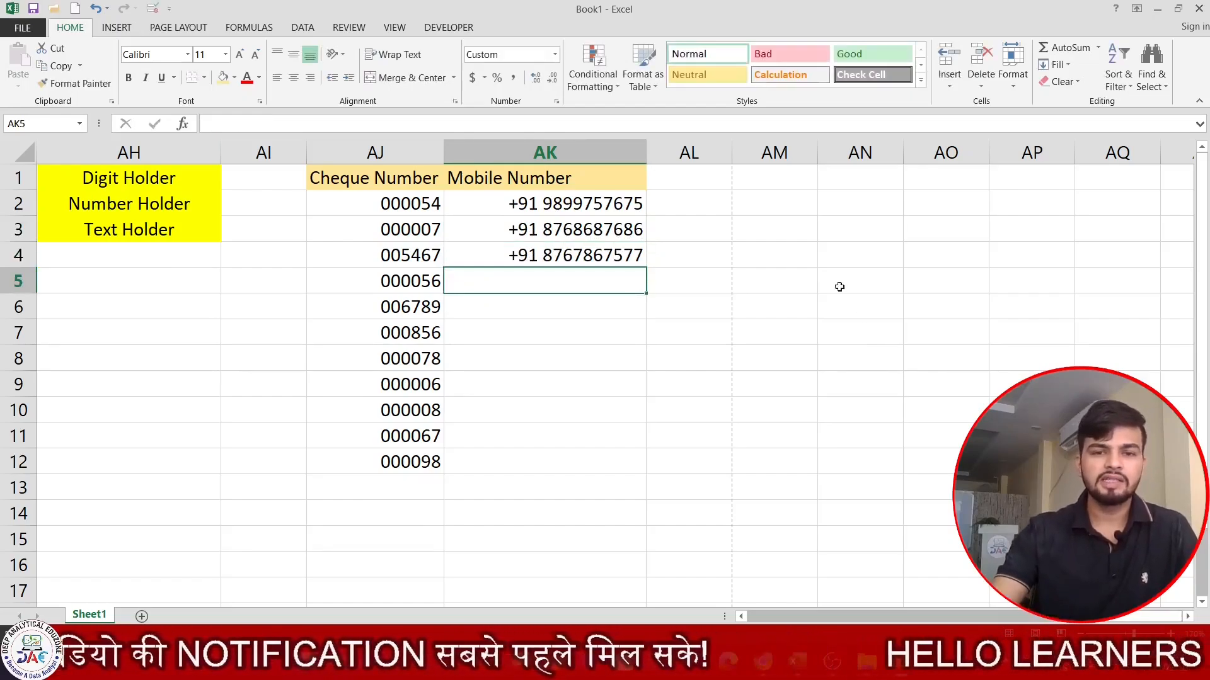
pyautogui.moveTo(735, 152); pyautogui.dragTo(793, 154)
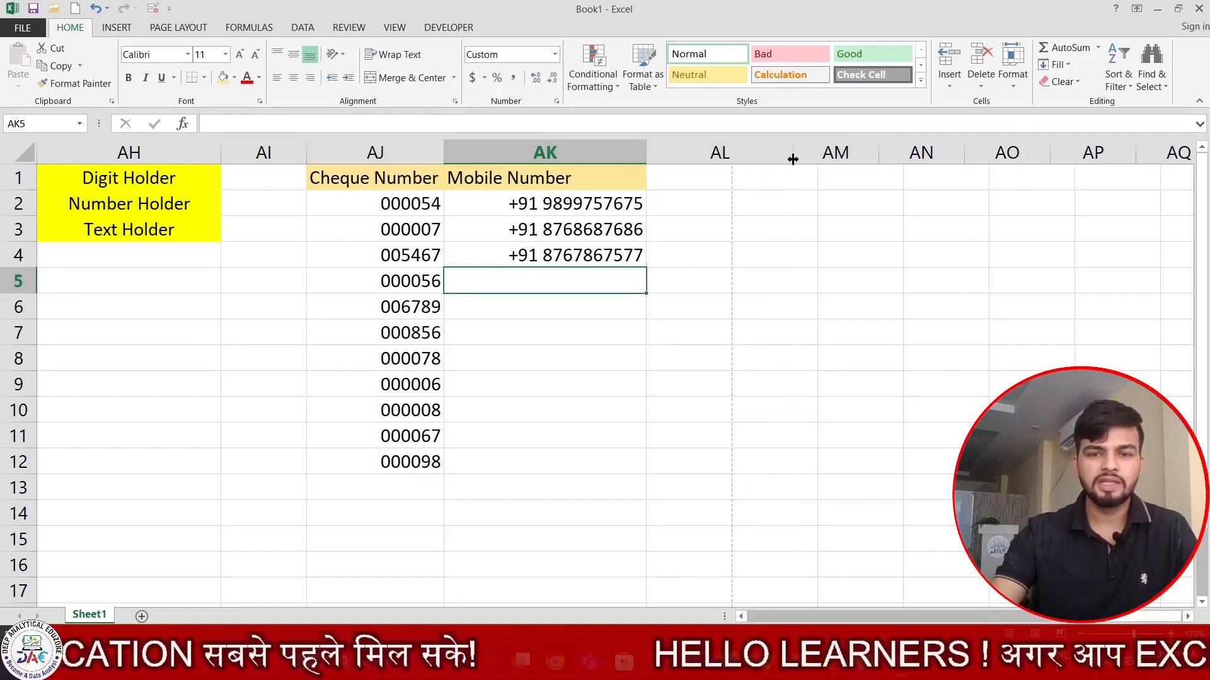
# - Enter the header Amount in AL1 and centre it
pyautogui.click(747, 177)
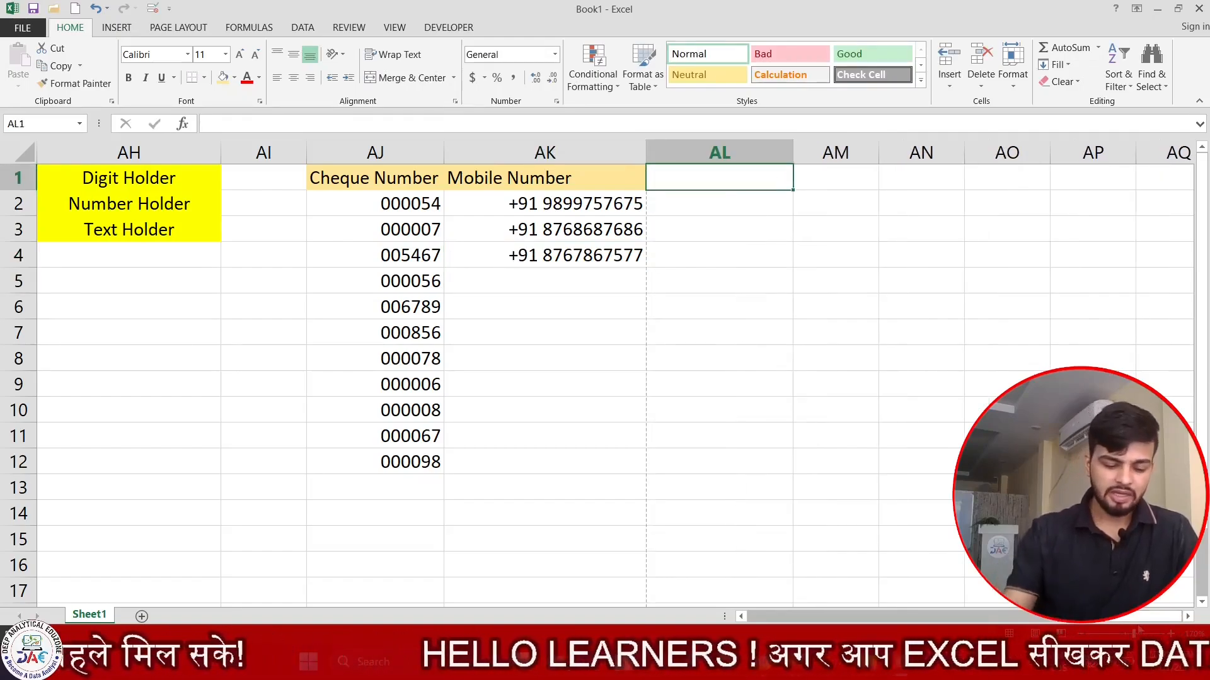
pyautogui.write('Amount')
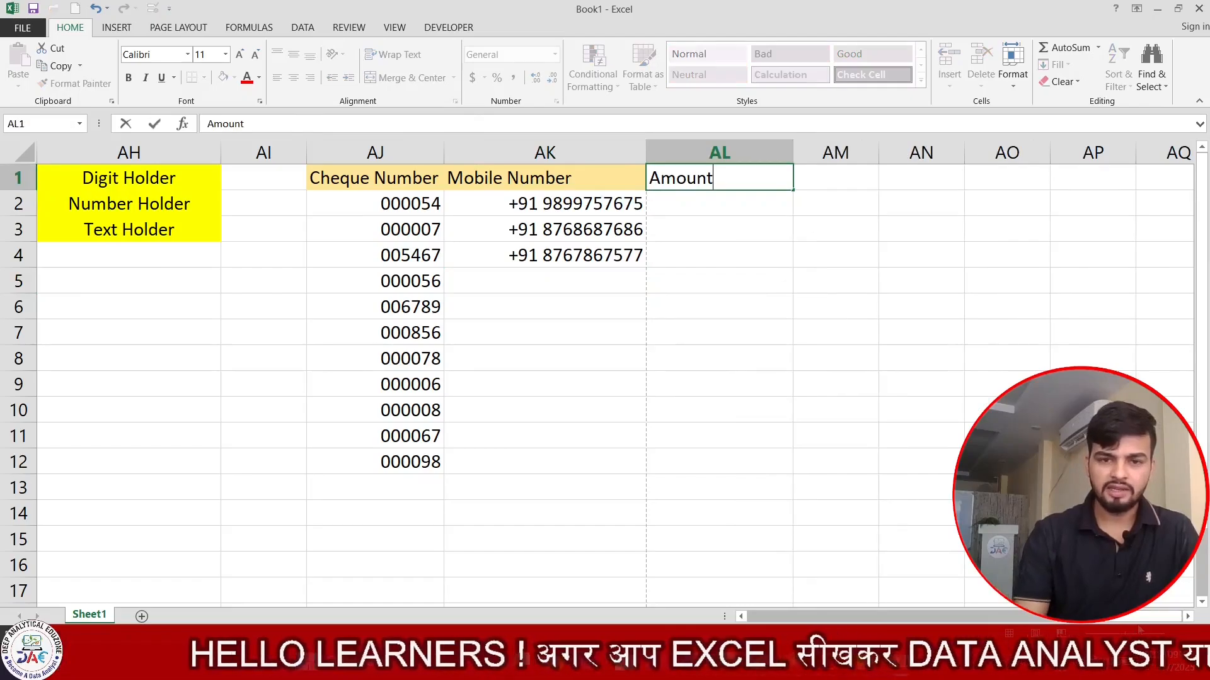
pyautogui.press('Return')
pyautogui.press('Up')
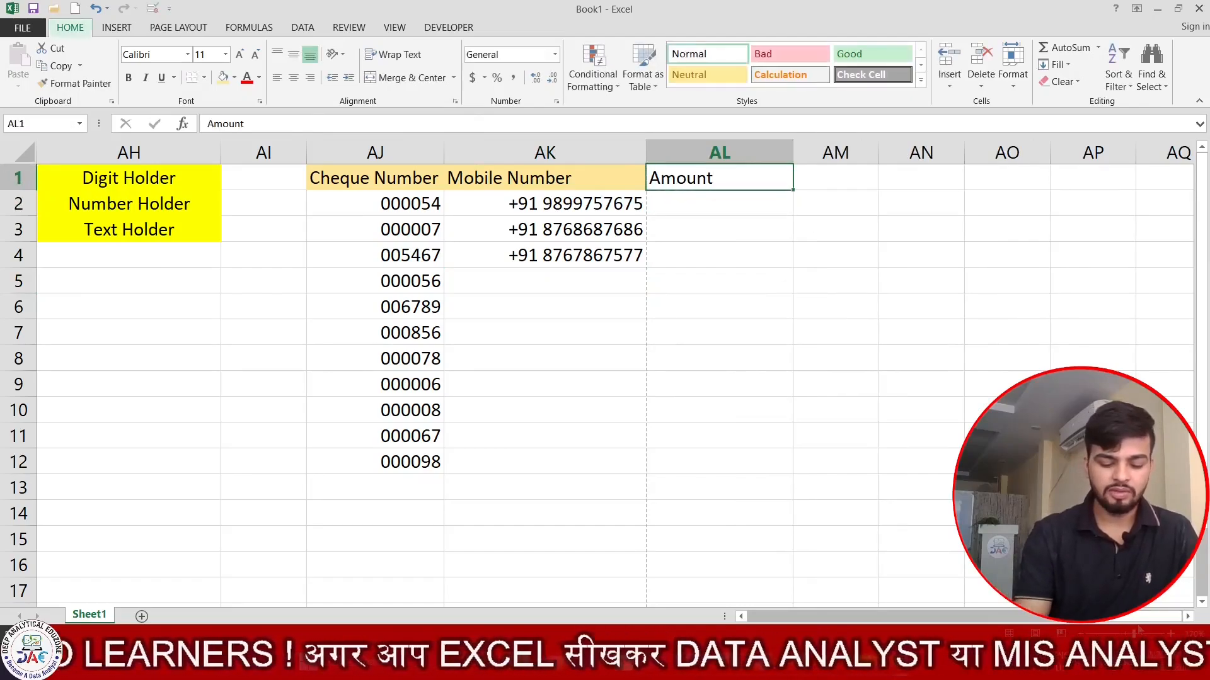
pyautogui.hotkey('alt', 'h')
pyautogui.press('a')
pyautogui.press('c')
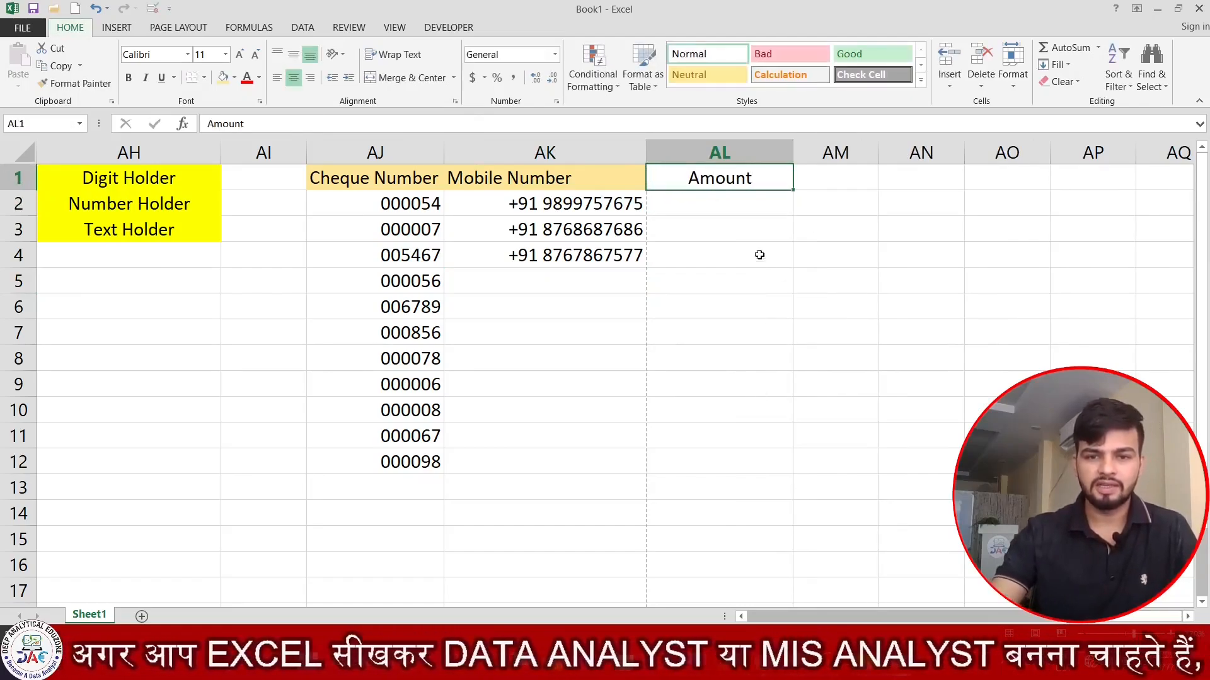
pyautogui.click(555, 54)
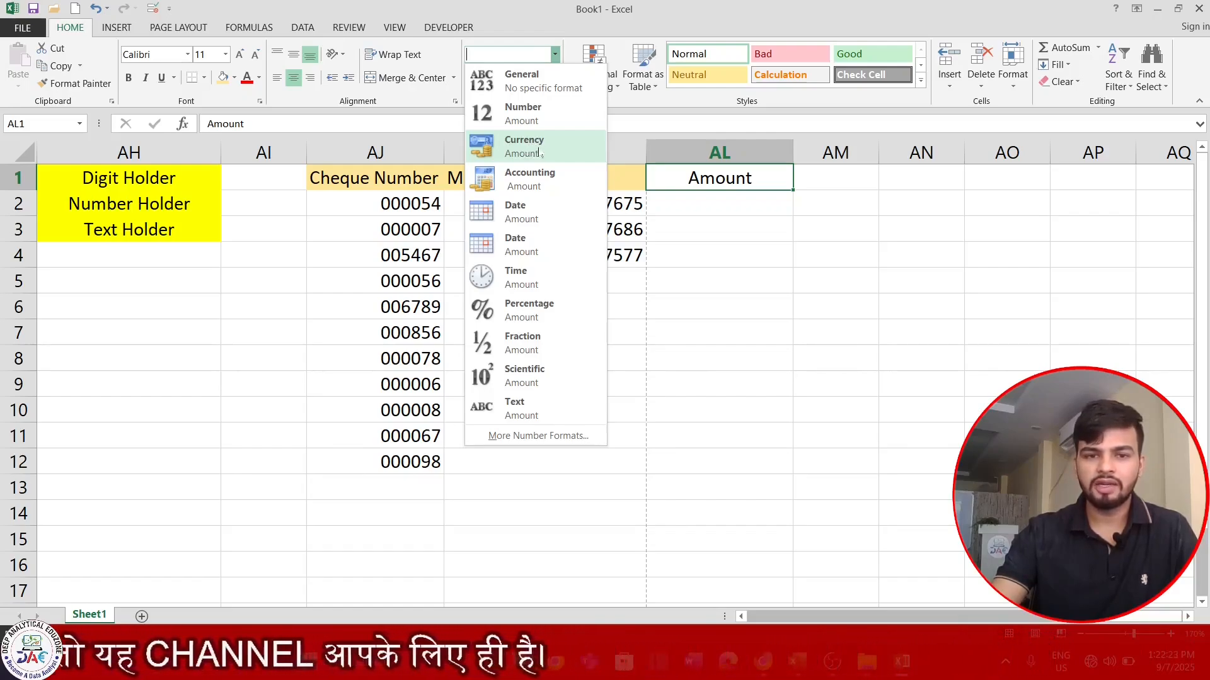
# - Give AL1 the Currency format and the tan header fill, then select AL2:AL12
pyautogui.click(534, 152)
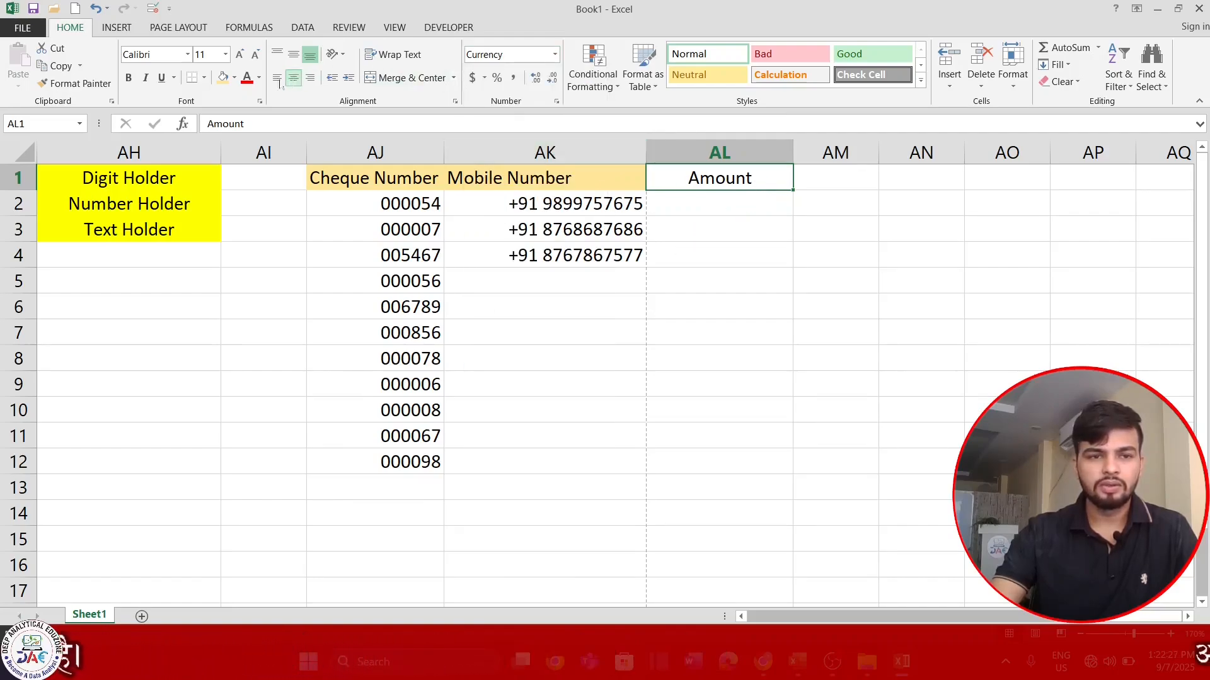
pyautogui.click(223, 77)
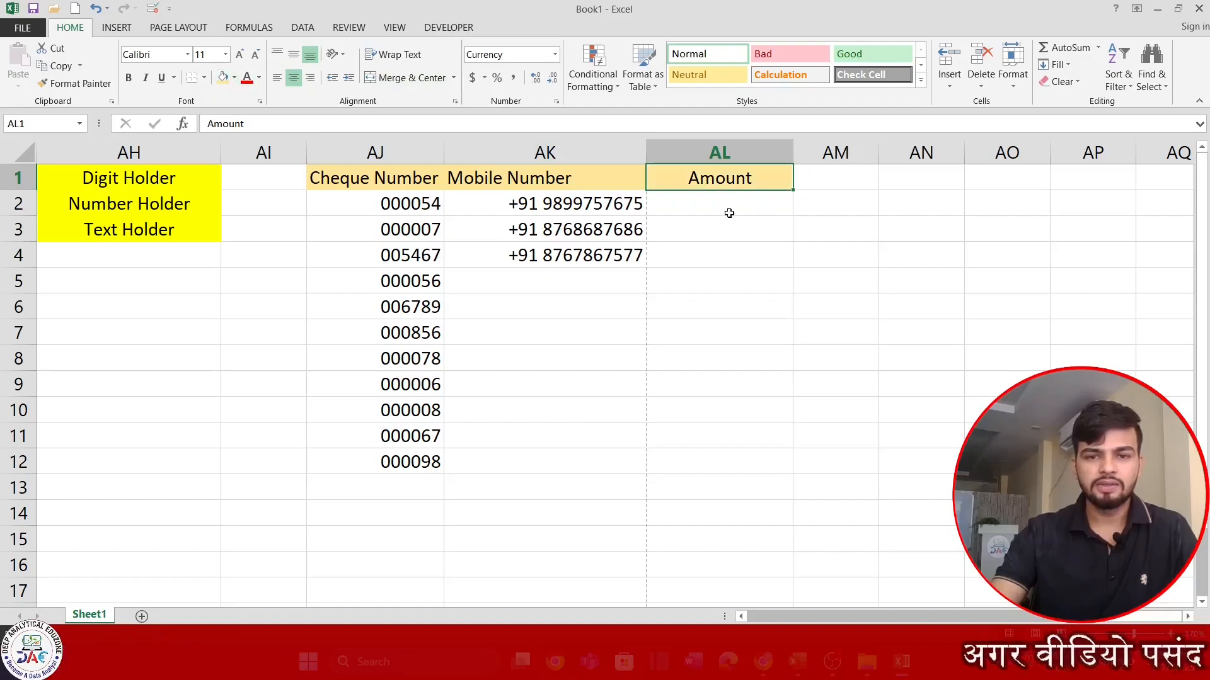
pyautogui.moveTo(729, 205); pyautogui.dragTo(699, 456)
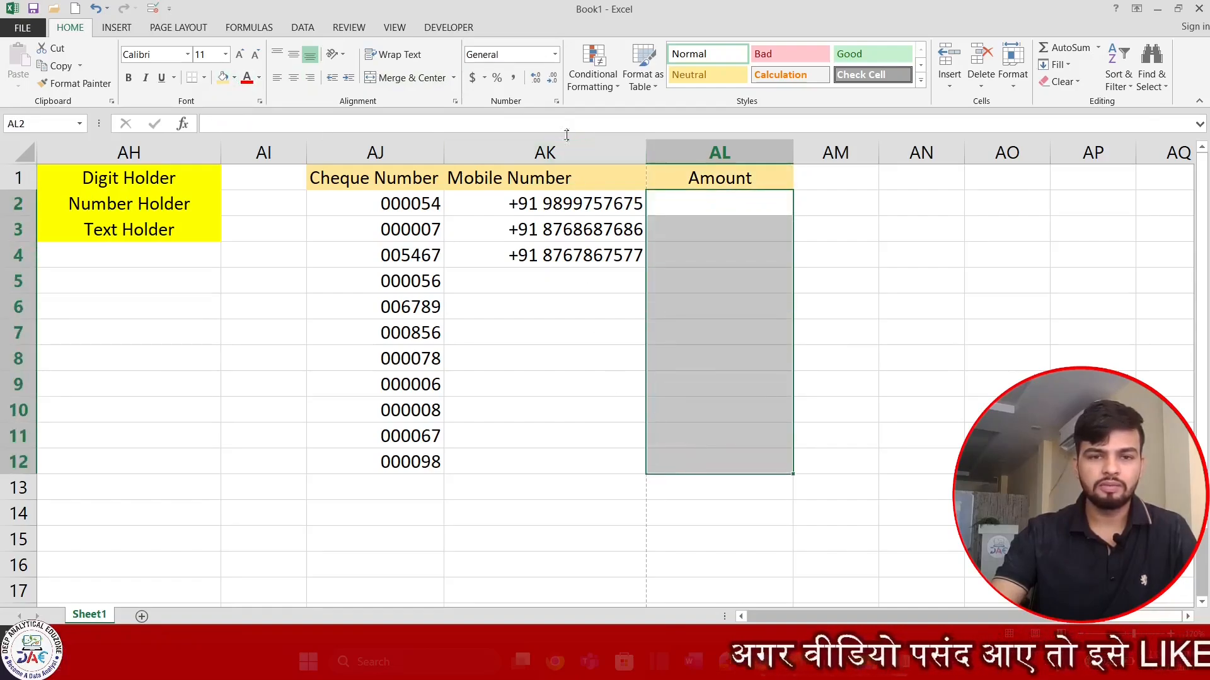
pyautogui.click(556, 102)
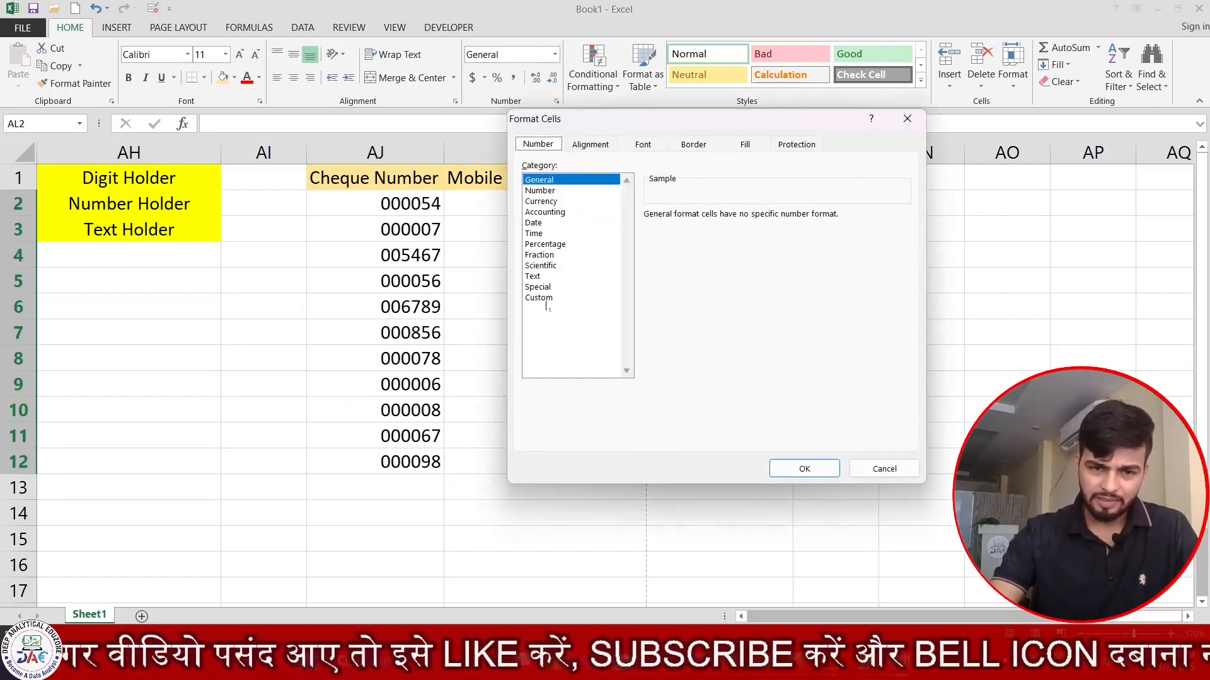
pyautogui.click(546, 201)
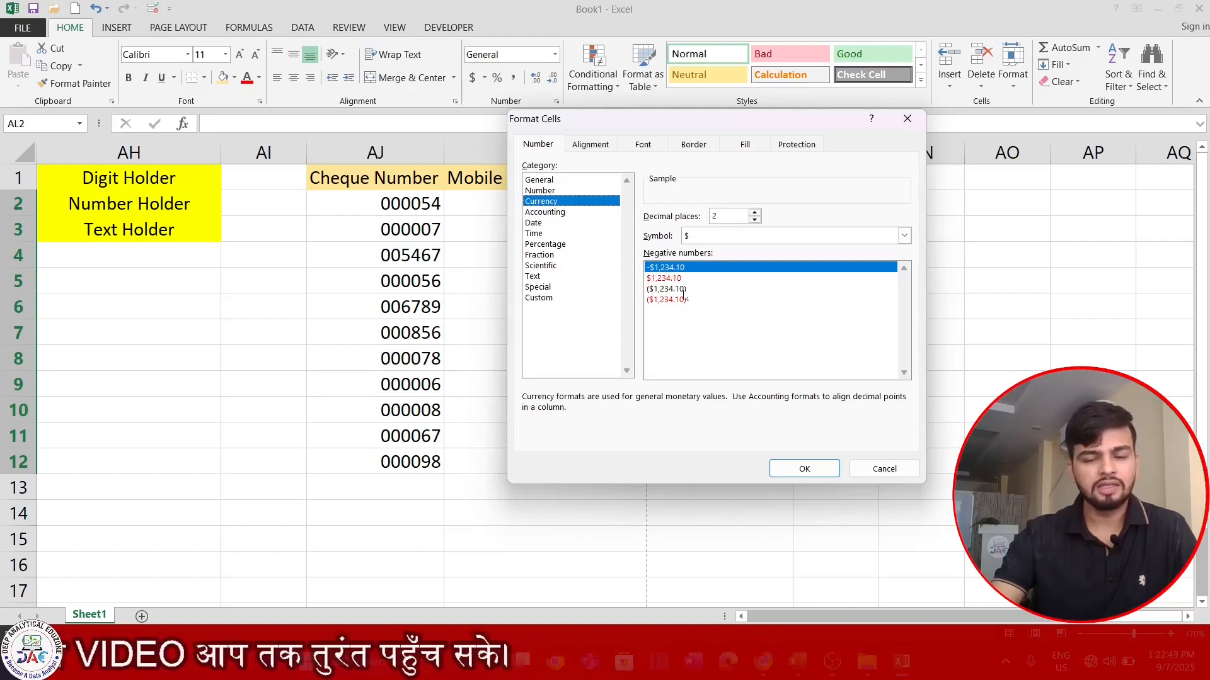
pyautogui.click(869, 477)
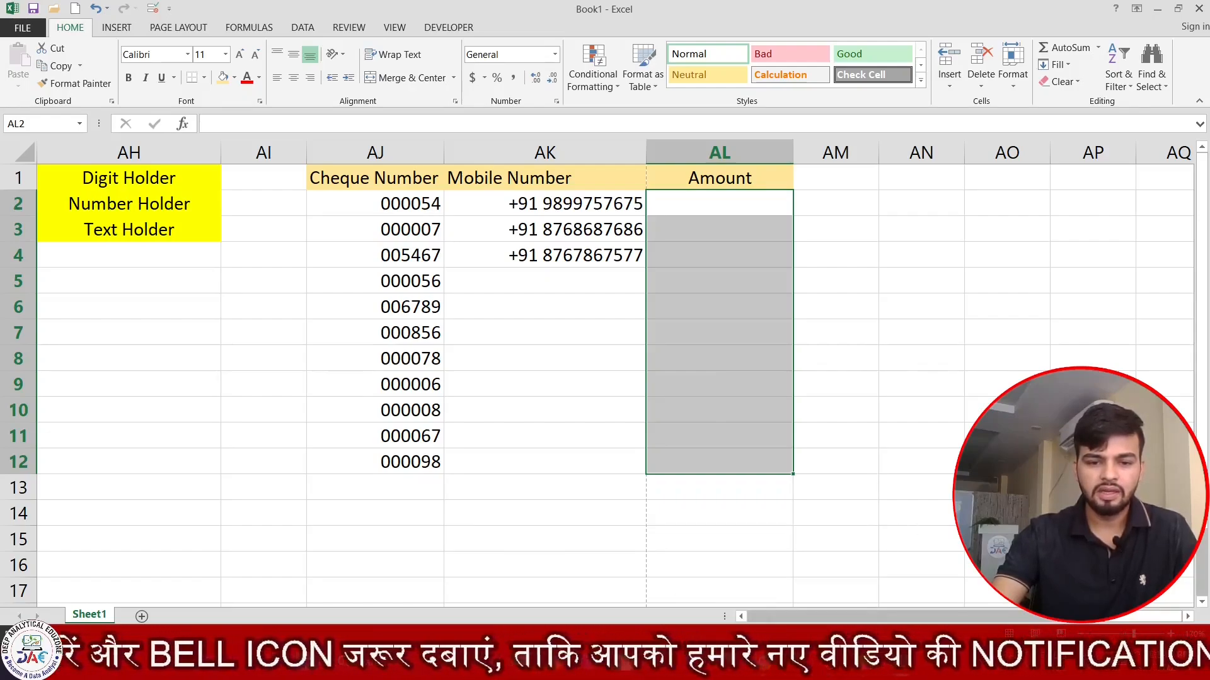
pyautogui.click(711, 665)
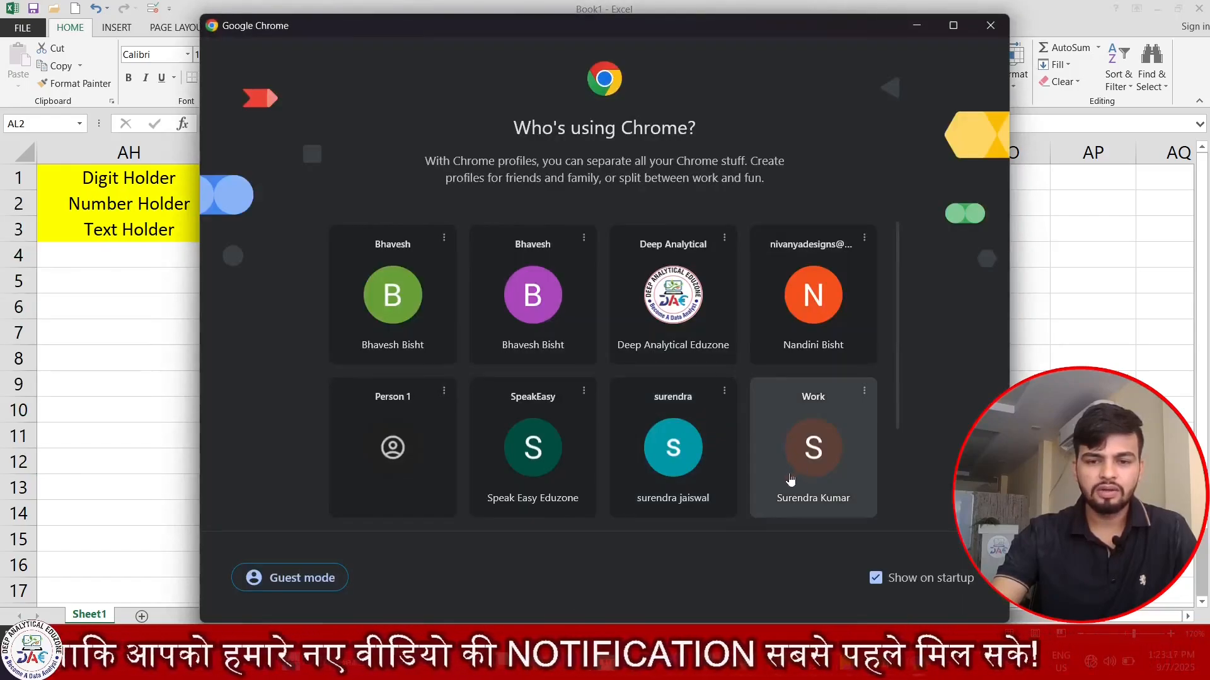
# - Search Chrome for 'Symbol of Rupee', close the failed offline tab, and return to Excel
pyautogui.click(715, 465)
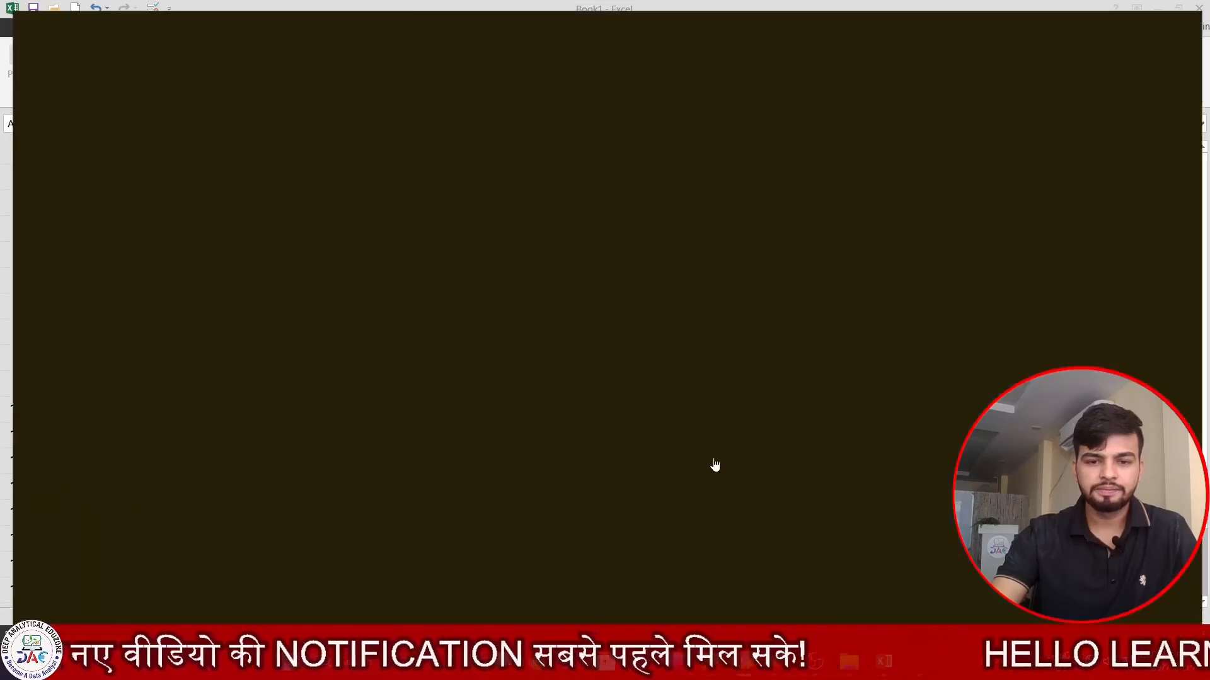
pyautogui.click(604, 16)
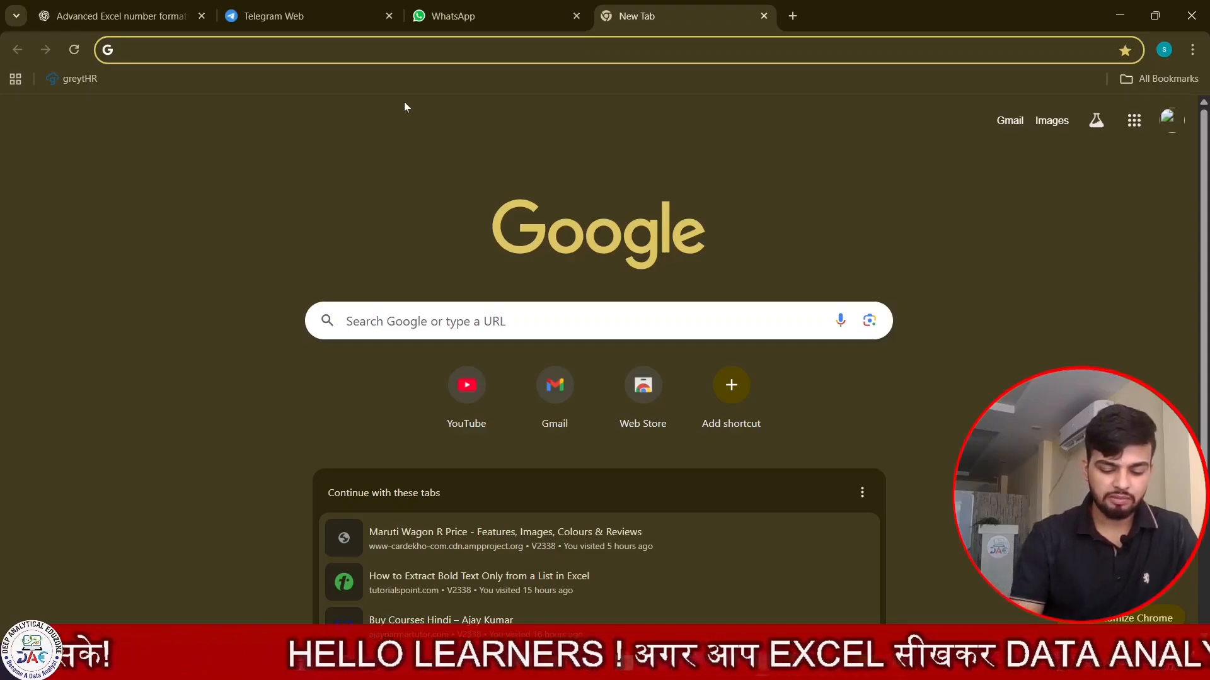
pyautogui.write('Symbol of')
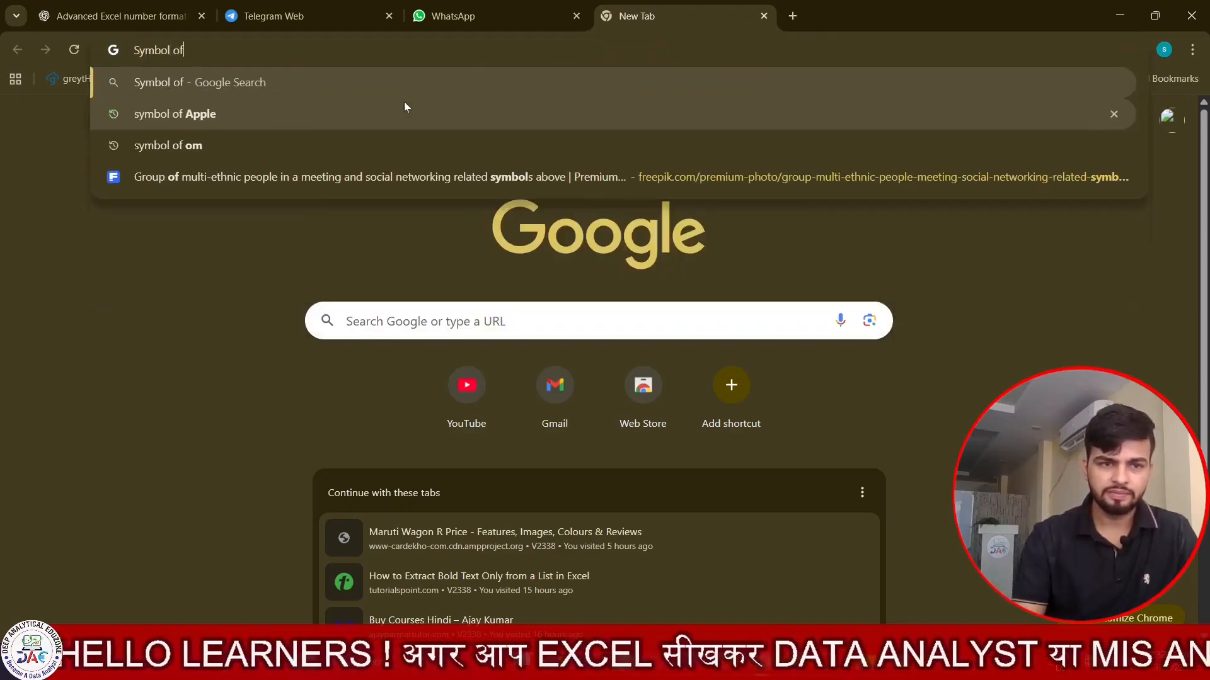
pyautogui.write(' Rupee')
pyautogui.press('Return')
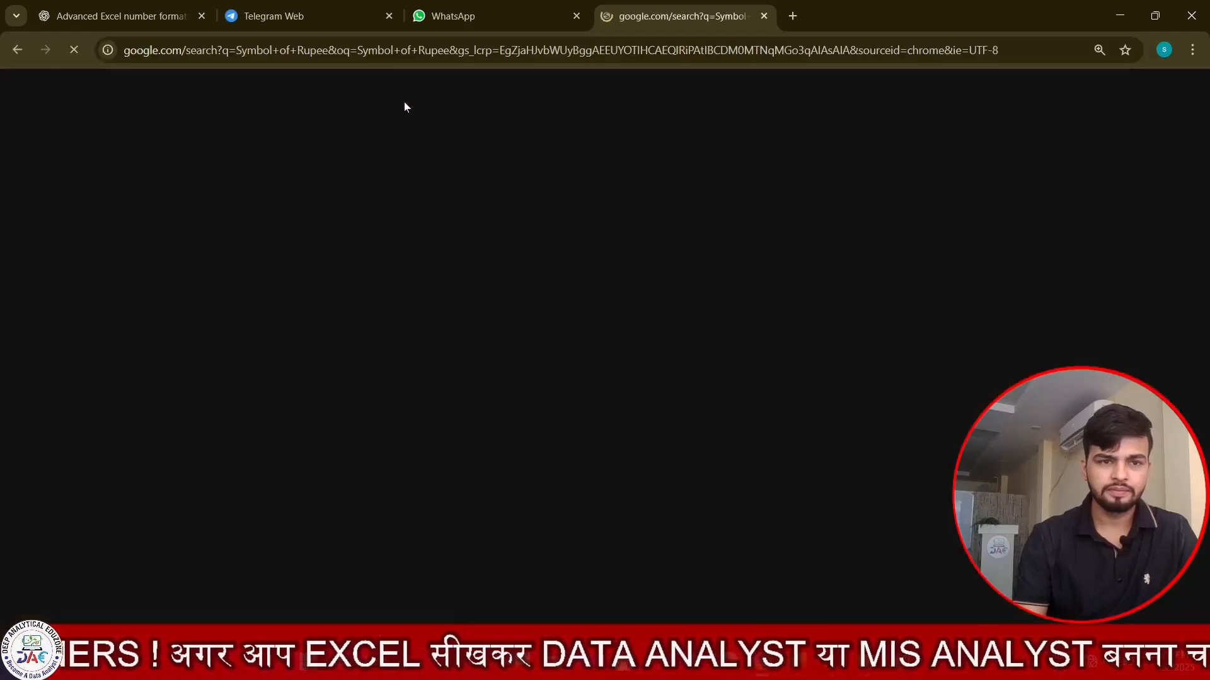
pyautogui.click(762, 16)
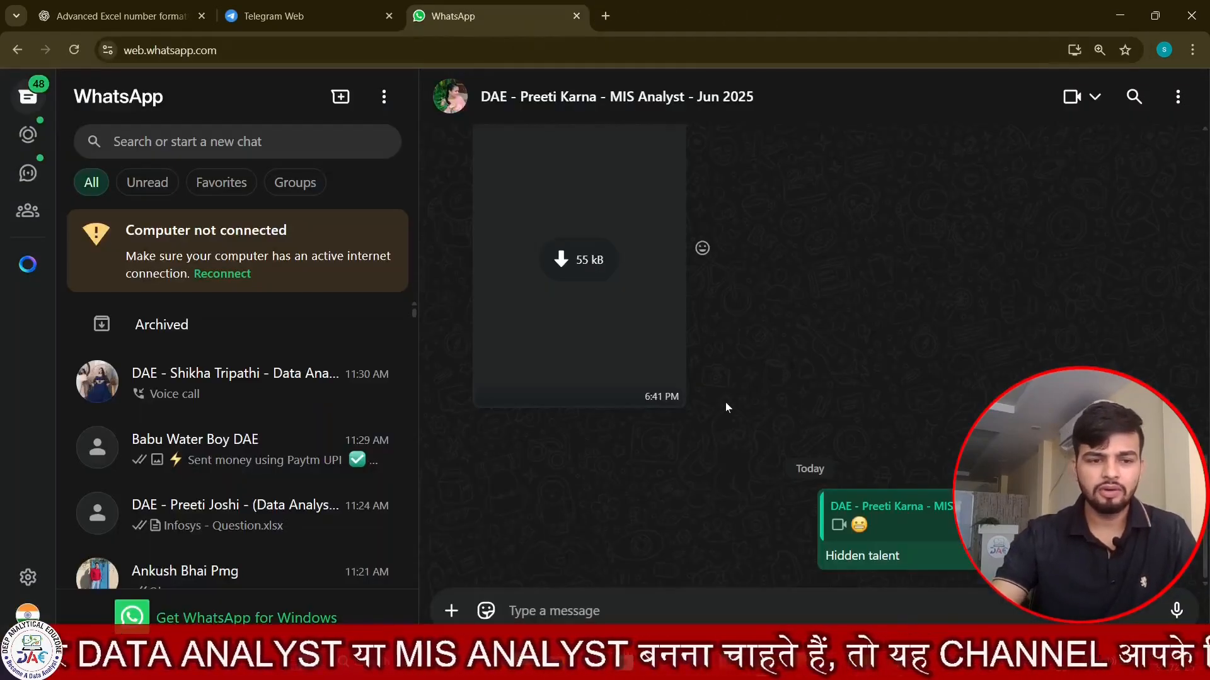
pyautogui.hotkey('alt', 'Tab')
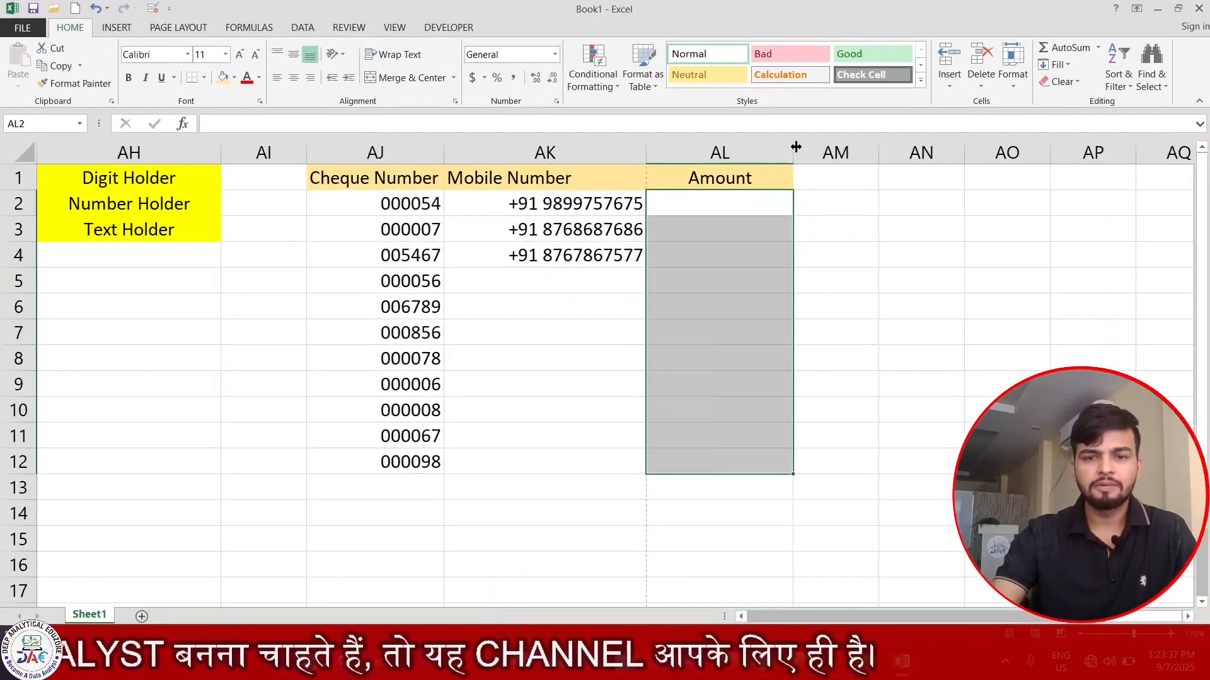
# - Widen column AL slightly, then insert the Wingdings Om symbol into AM5 twice
pyautogui.moveTo(796, 147); pyautogui.dragTo(821, 147)
pyautogui.click(859, 279)
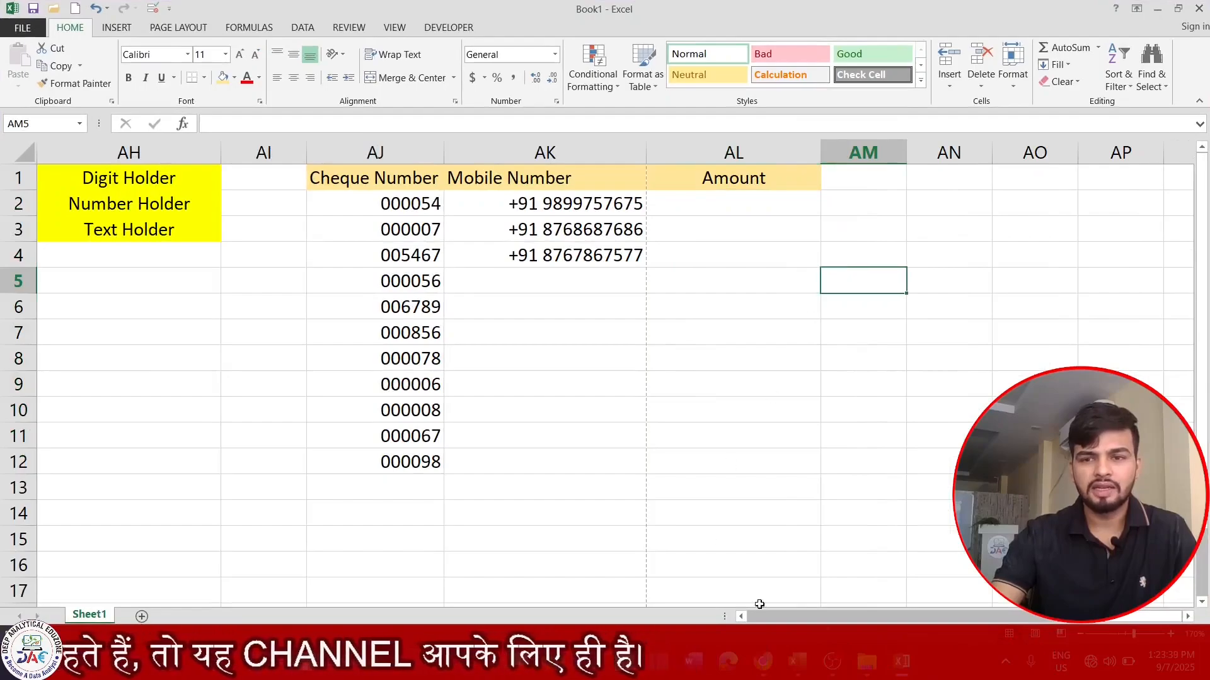
pyautogui.click(113, 28)
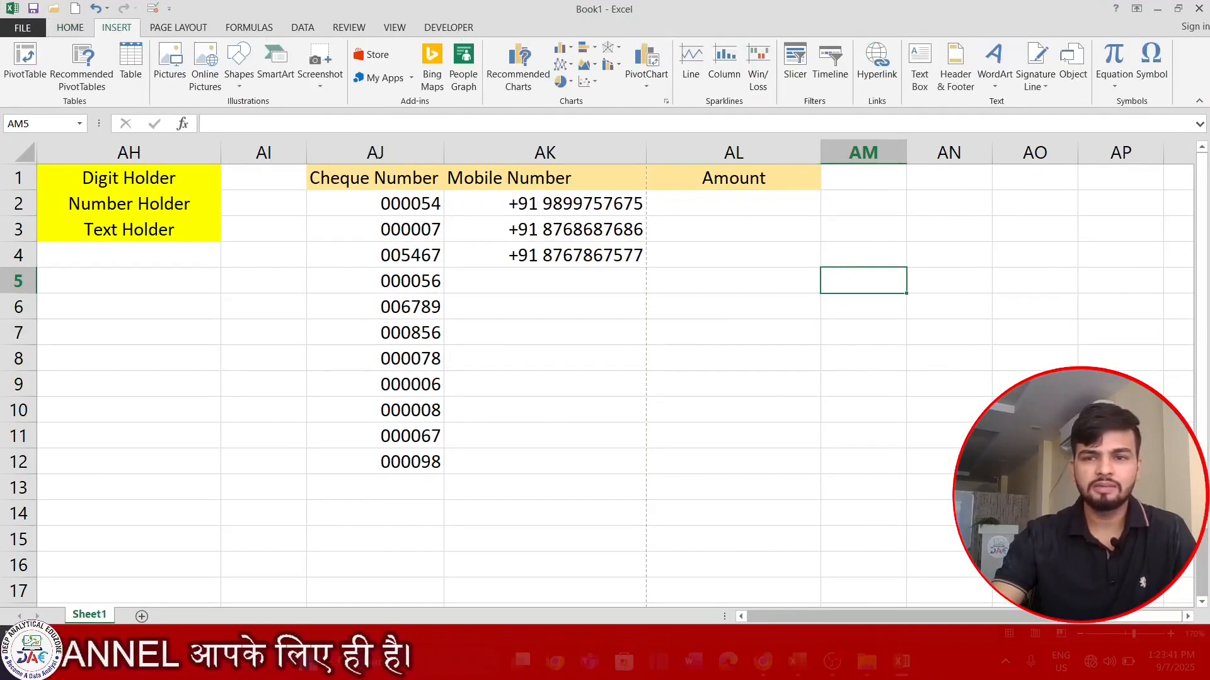
pyautogui.click(1151, 63)
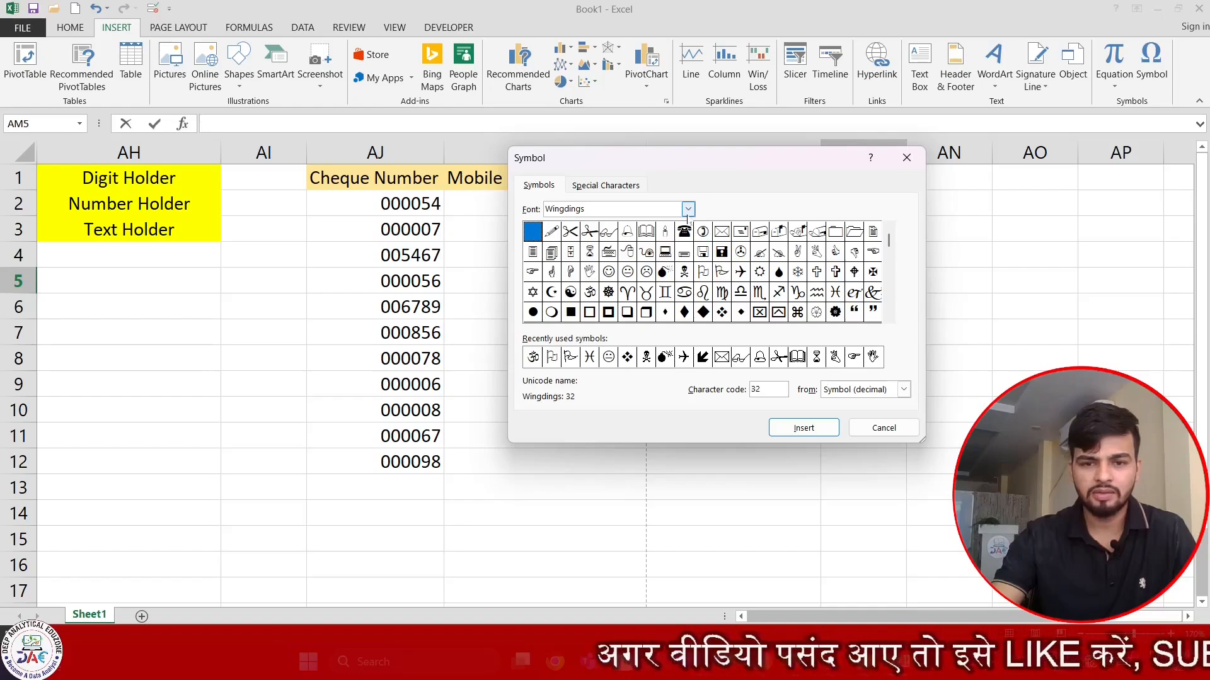
pyautogui.click(688, 209)
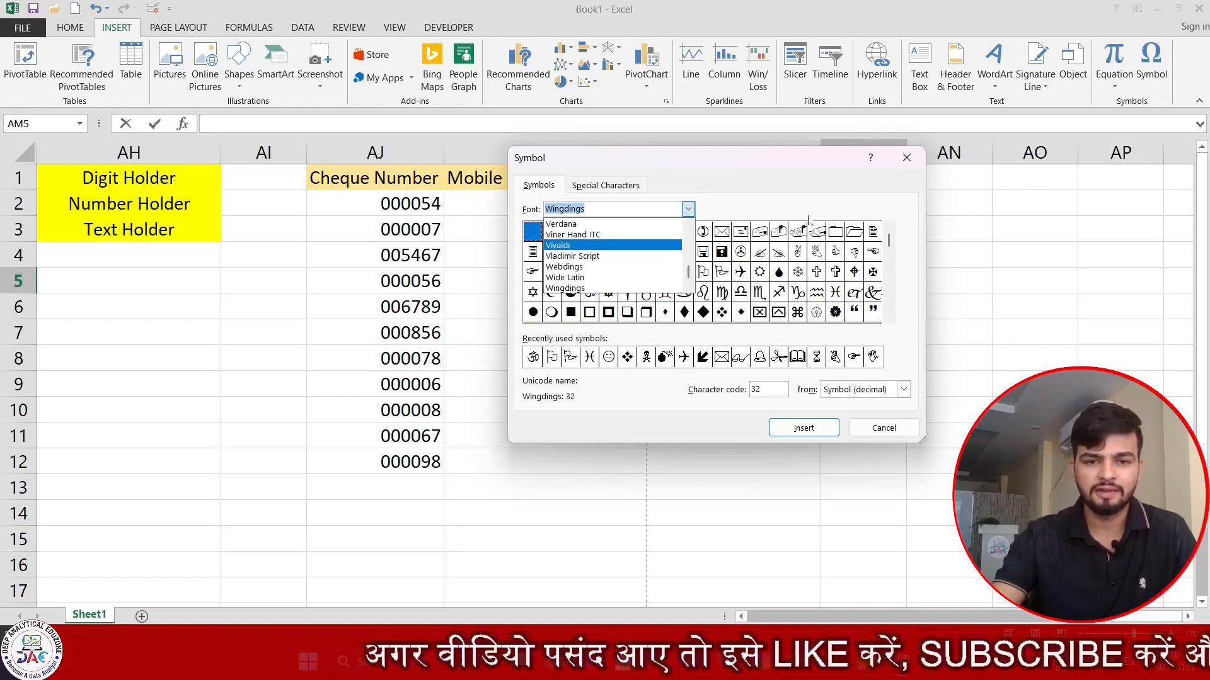
pyautogui.click(812, 181)
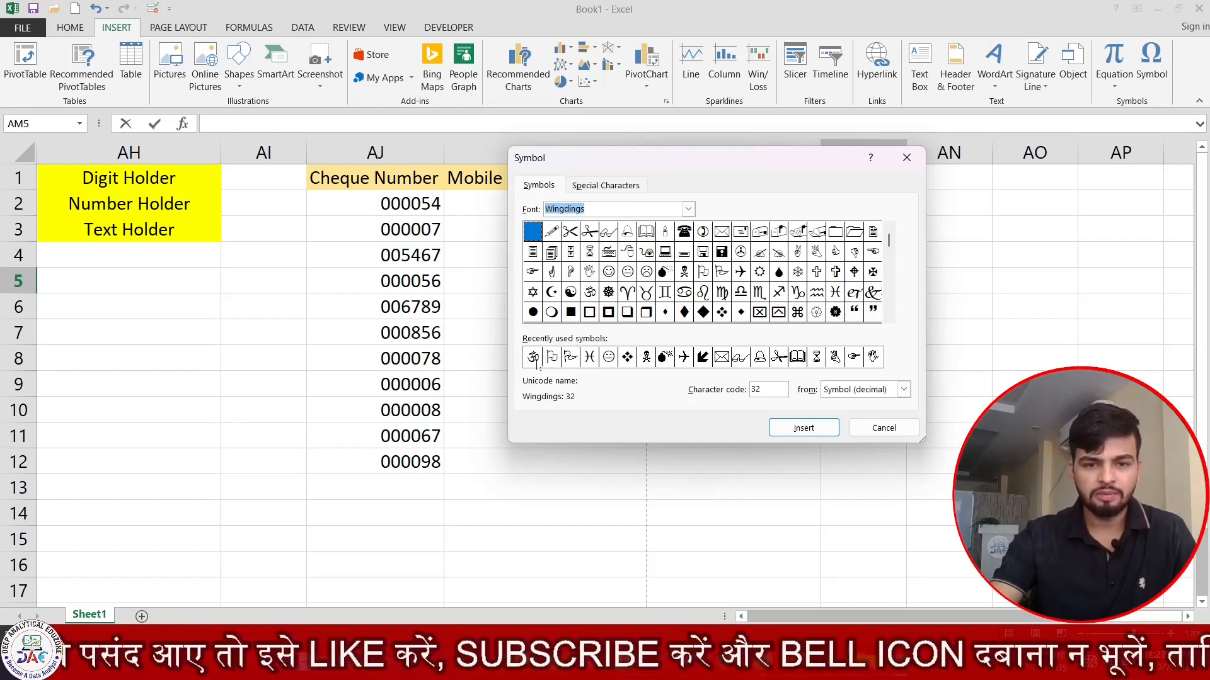
pyautogui.click(533, 358)
pyautogui.click(803, 428)
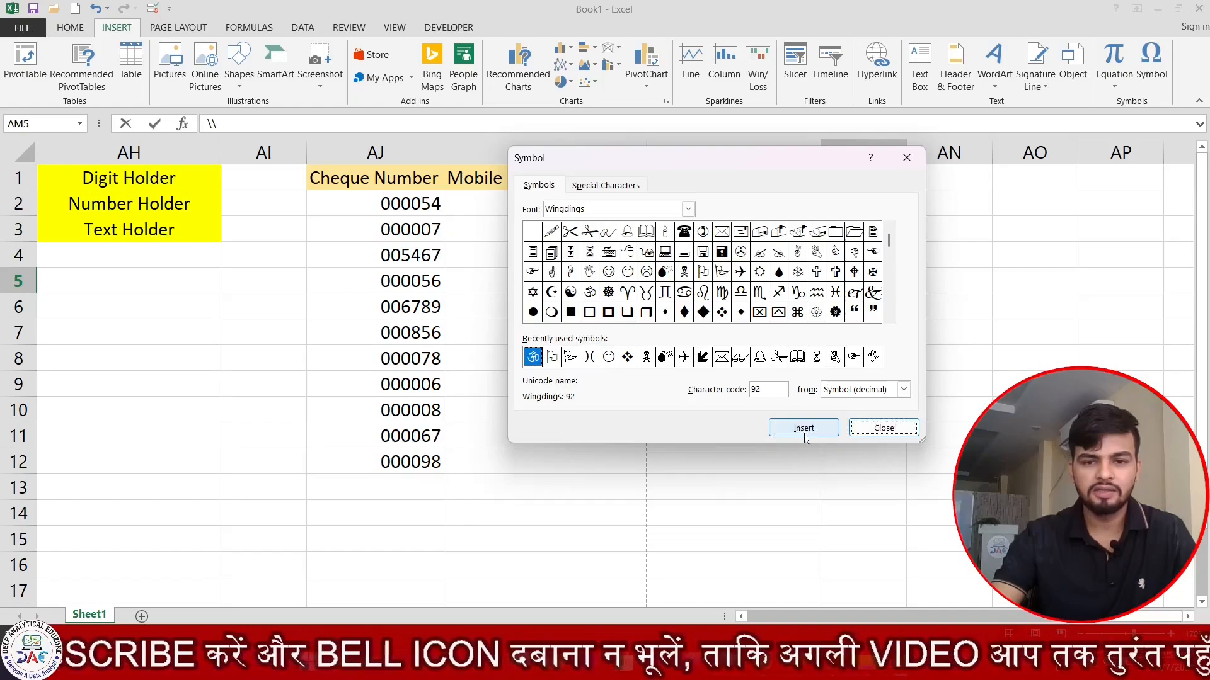
pyautogui.click(907, 157)
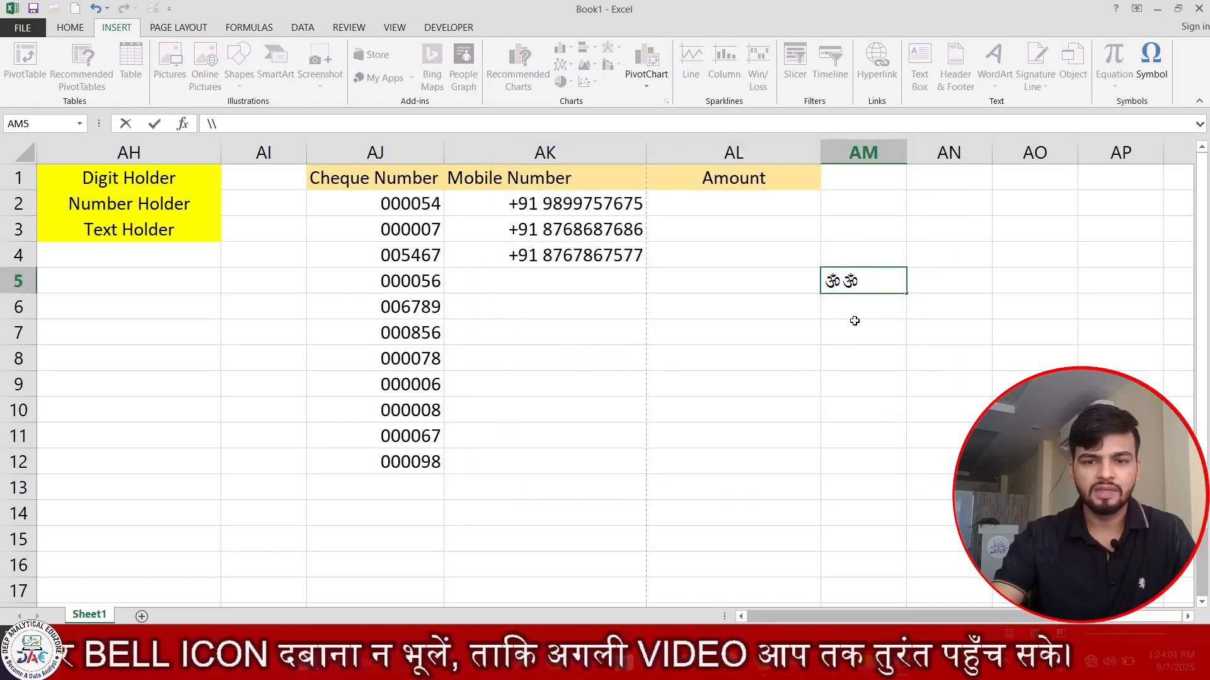
# - Discard the Om symbols from AM5, then start and cancel a custom format for AL2:AL12
pyautogui.hotkey('shift', 'Left')
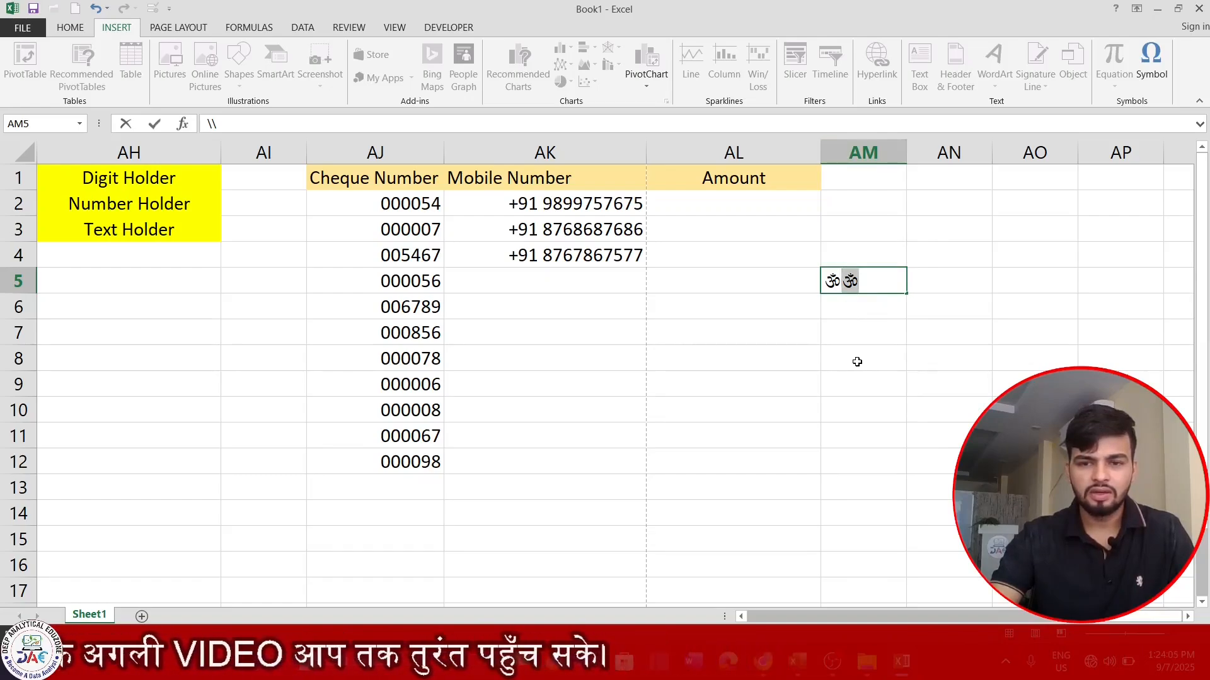
pyautogui.press('Escape')
pyautogui.moveTo(724, 197); pyautogui.dragTo(710, 459)
pyautogui.hotkey('ctrl', '1')
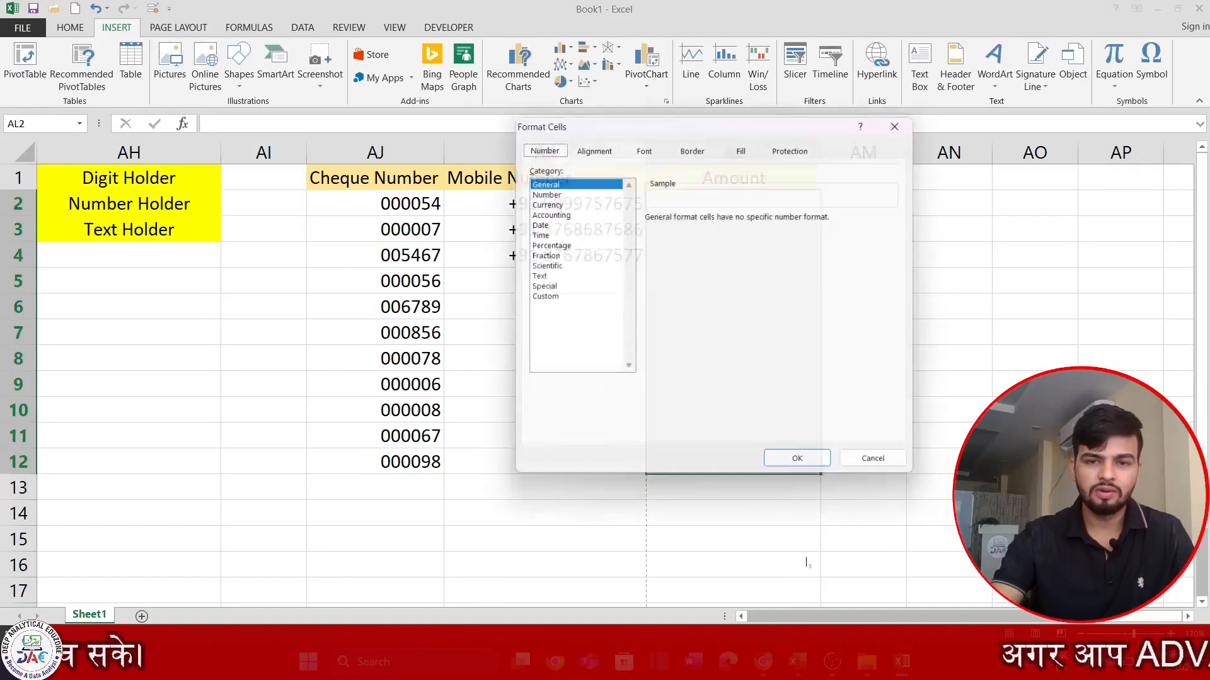
pyautogui.click(539, 298)
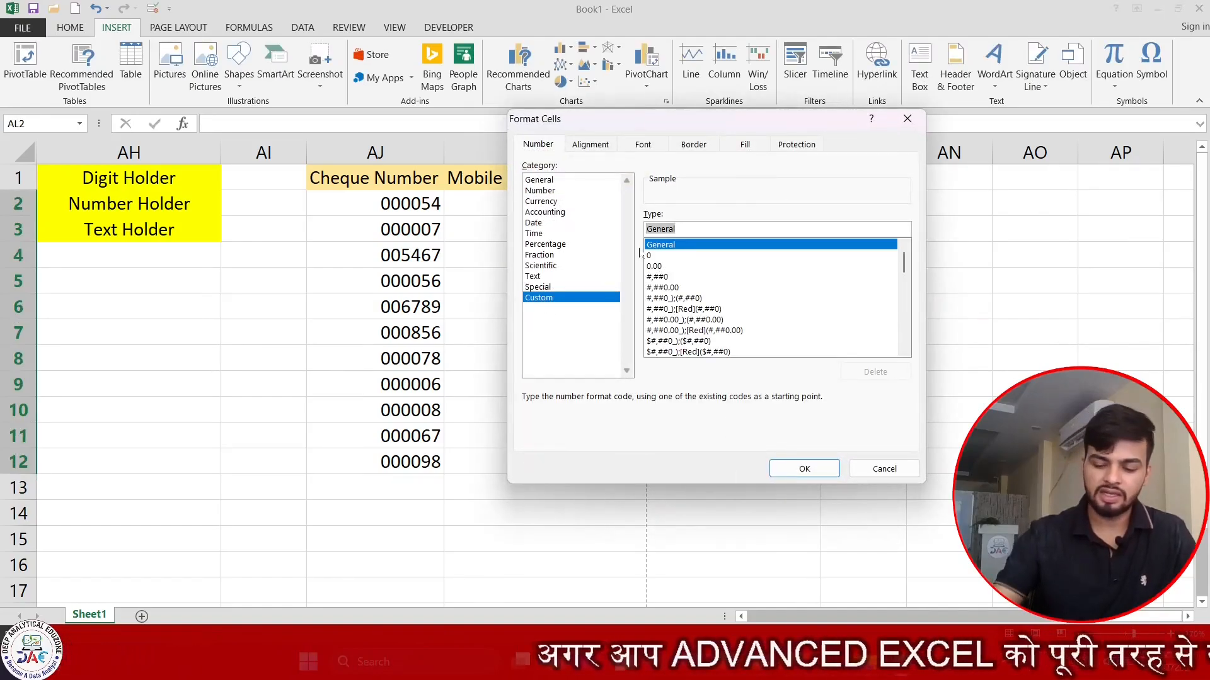
pyautogui.press('BackSpace')
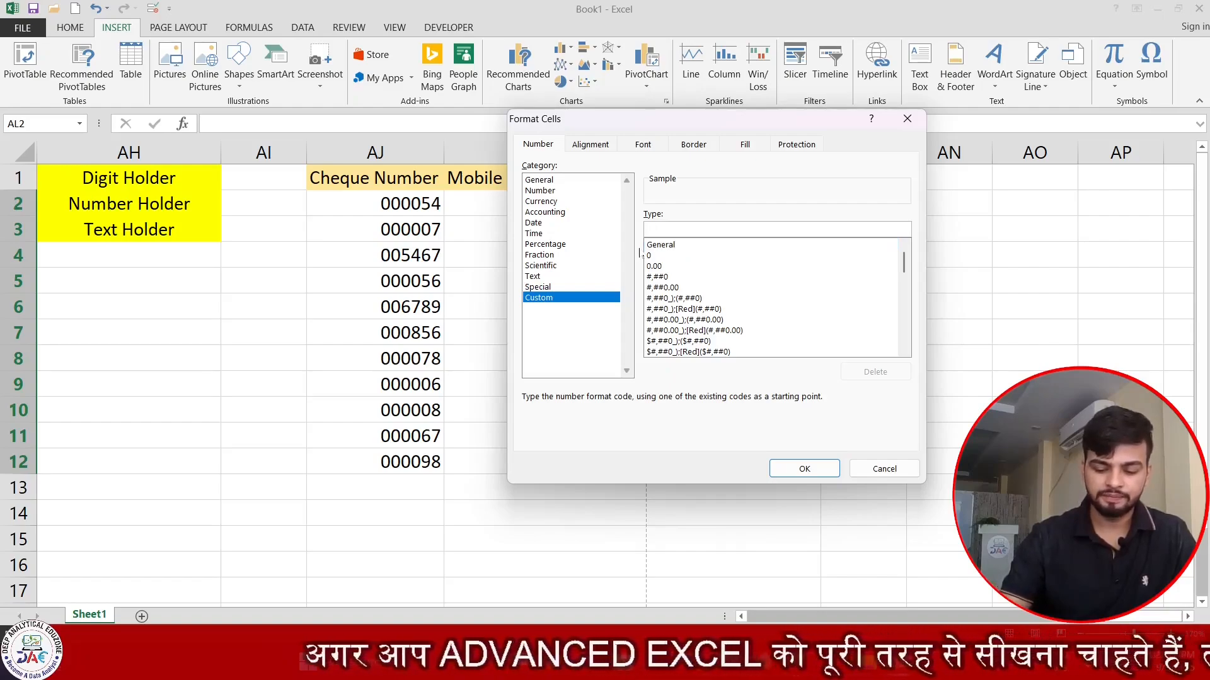
pyautogui.write('"')
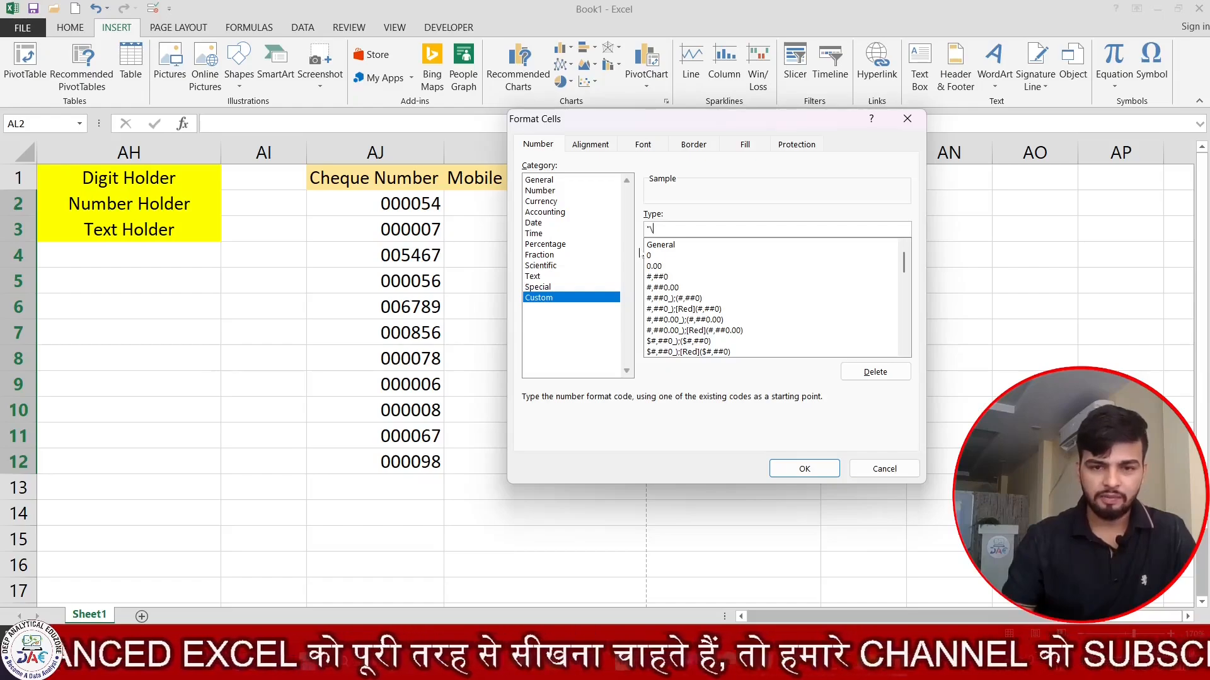
pyautogui.press('Escape')
# - Select AL2:AL11, dismiss the Symbol dialog without inserting, and open Format Cells
pyautogui.click(844, 259)
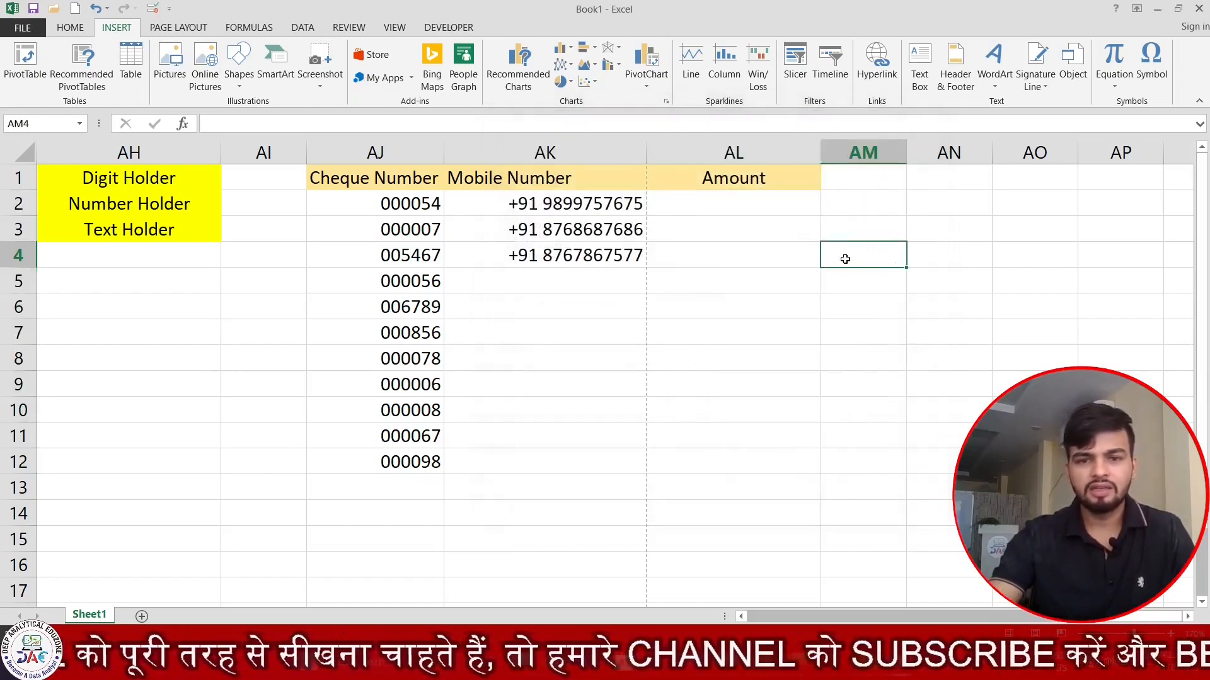
pyautogui.moveTo(788, 205); pyautogui.dragTo(813, 429)
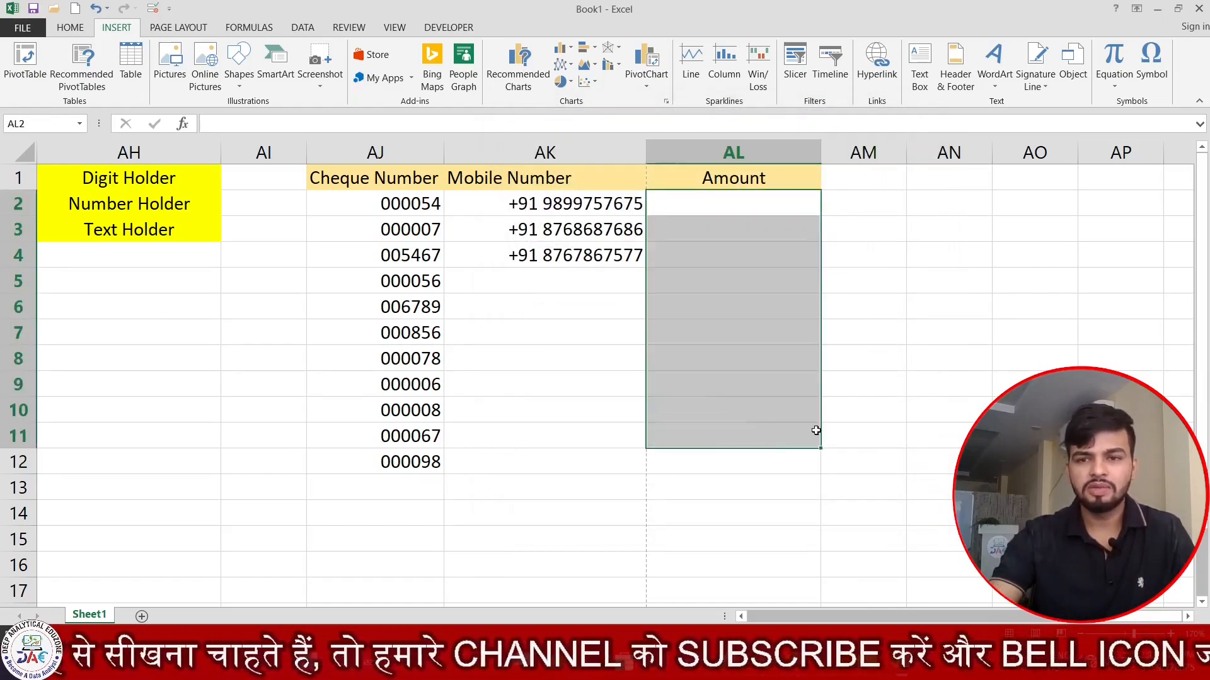
pyautogui.click(1152, 67)
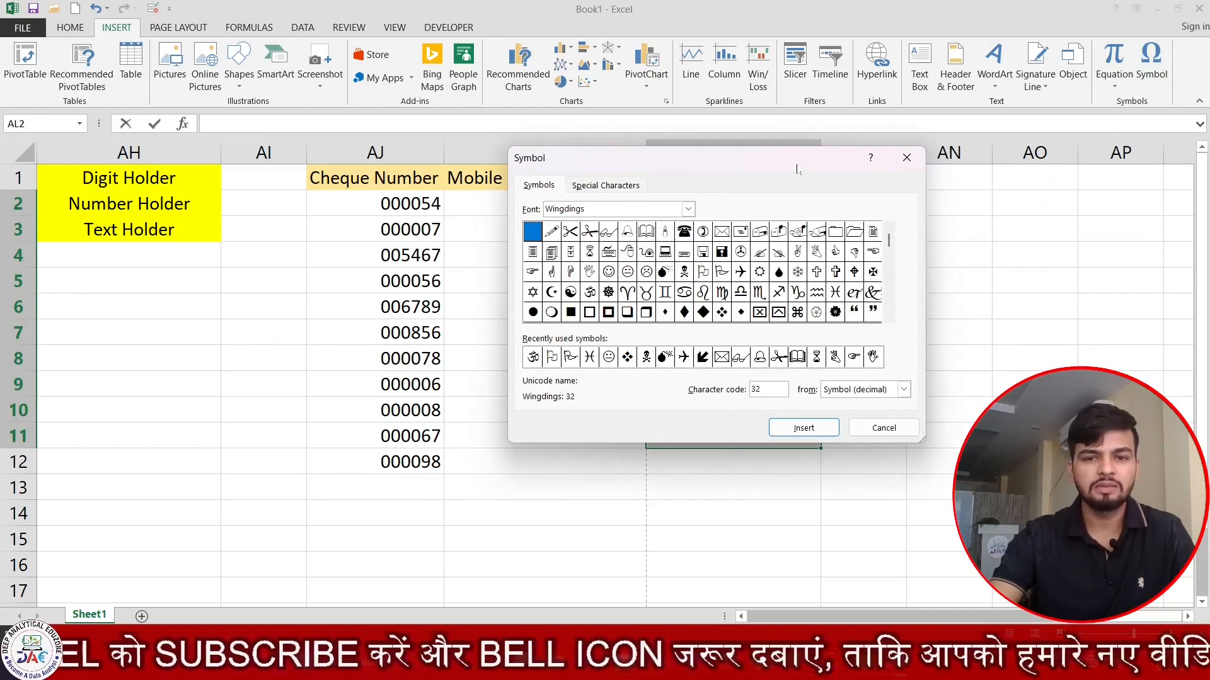
pyautogui.moveTo(797, 170); pyautogui.dragTo(577, 334)
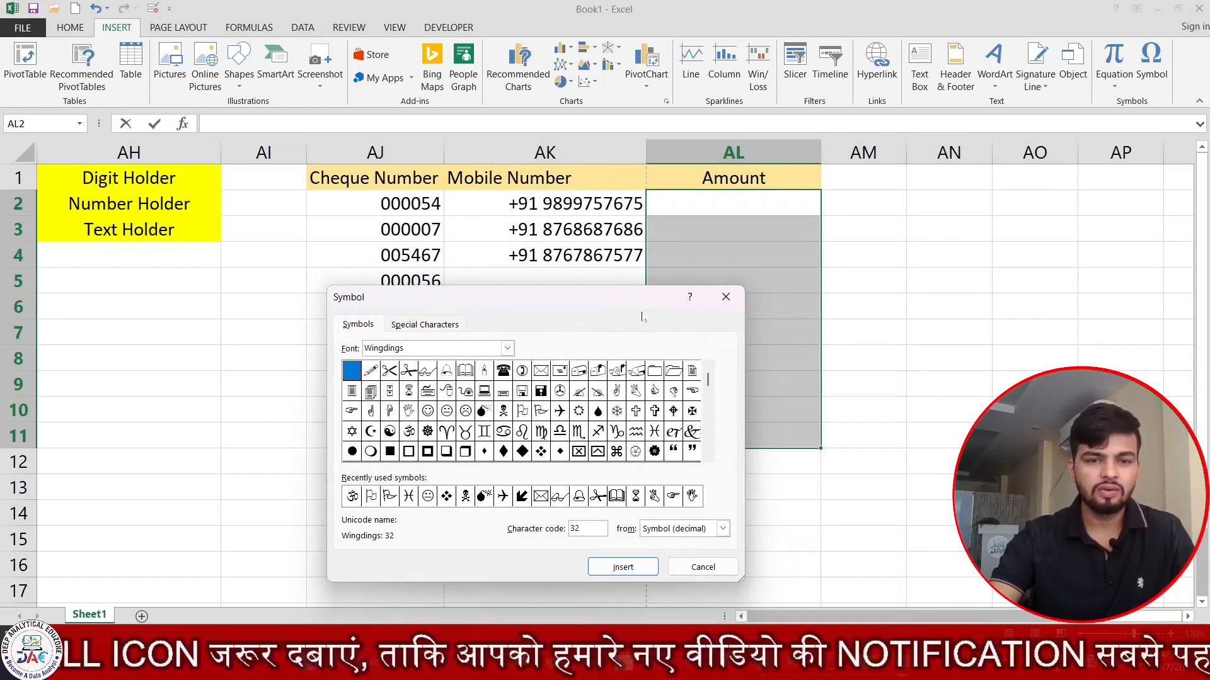
pyautogui.moveTo(604, 305); pyautogui.dragTo(564, 282)
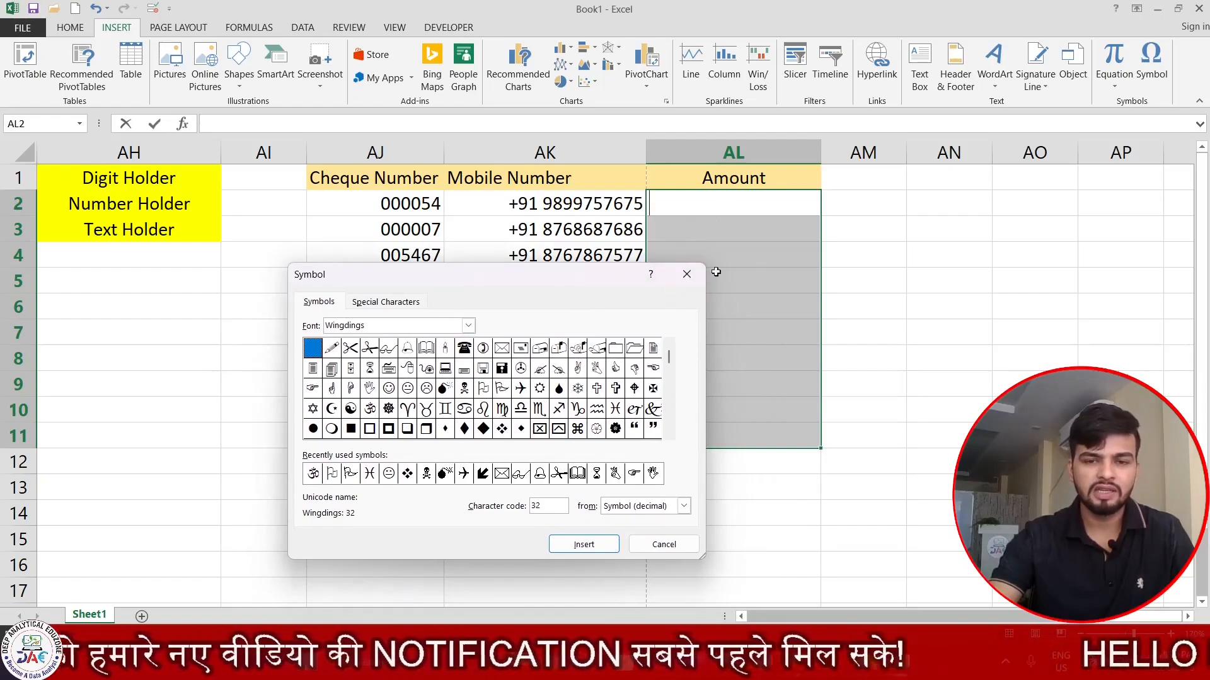
pyautogui.click(687, 274)
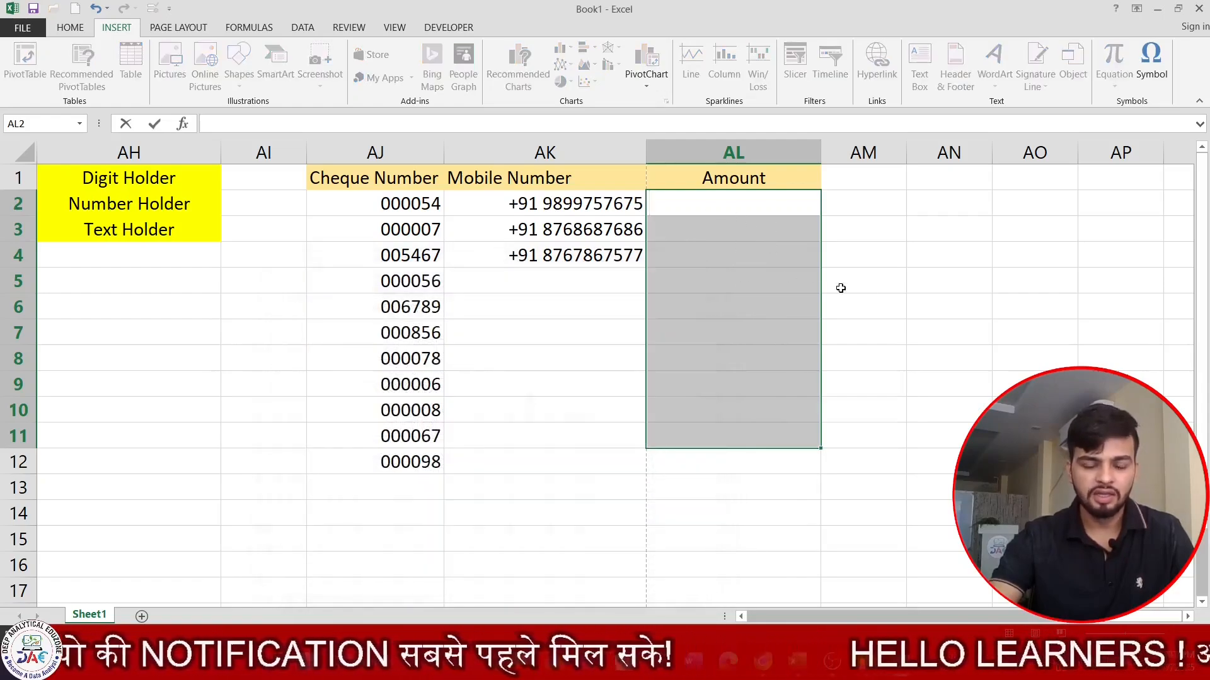
pyautogui.hotkey('ctrl', '1')
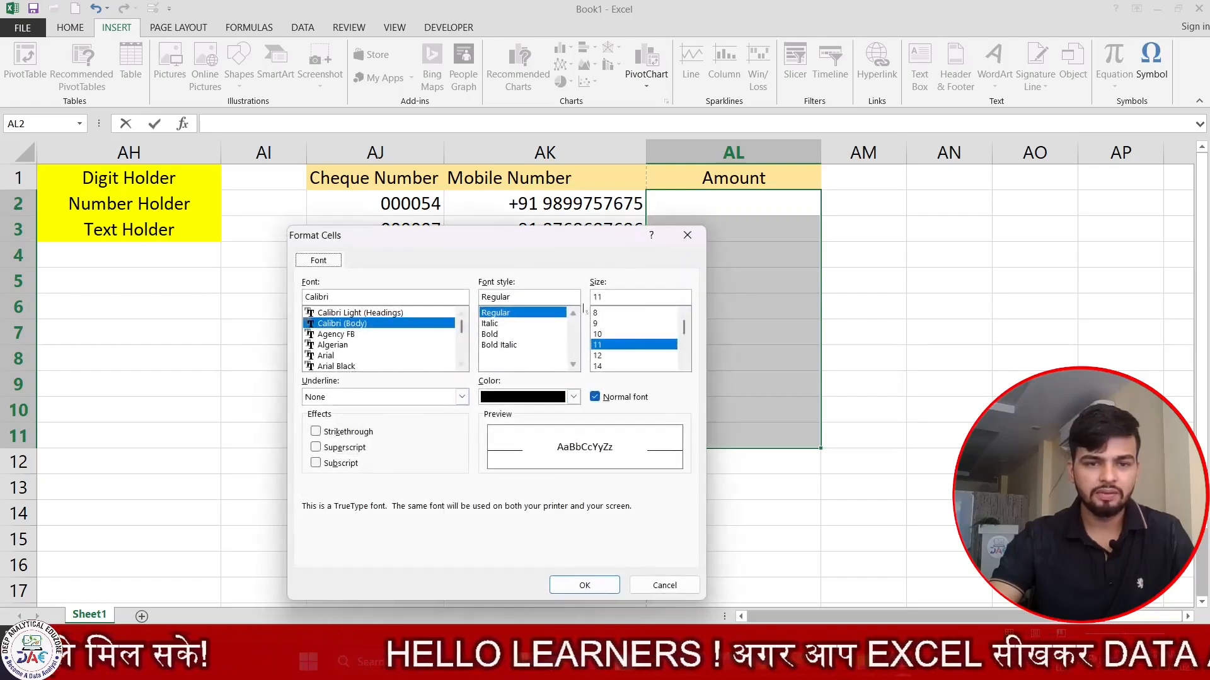
# - Close and reopen the Format Cells dialog for the empty Amount cells
pyautogui.click(688, 235)
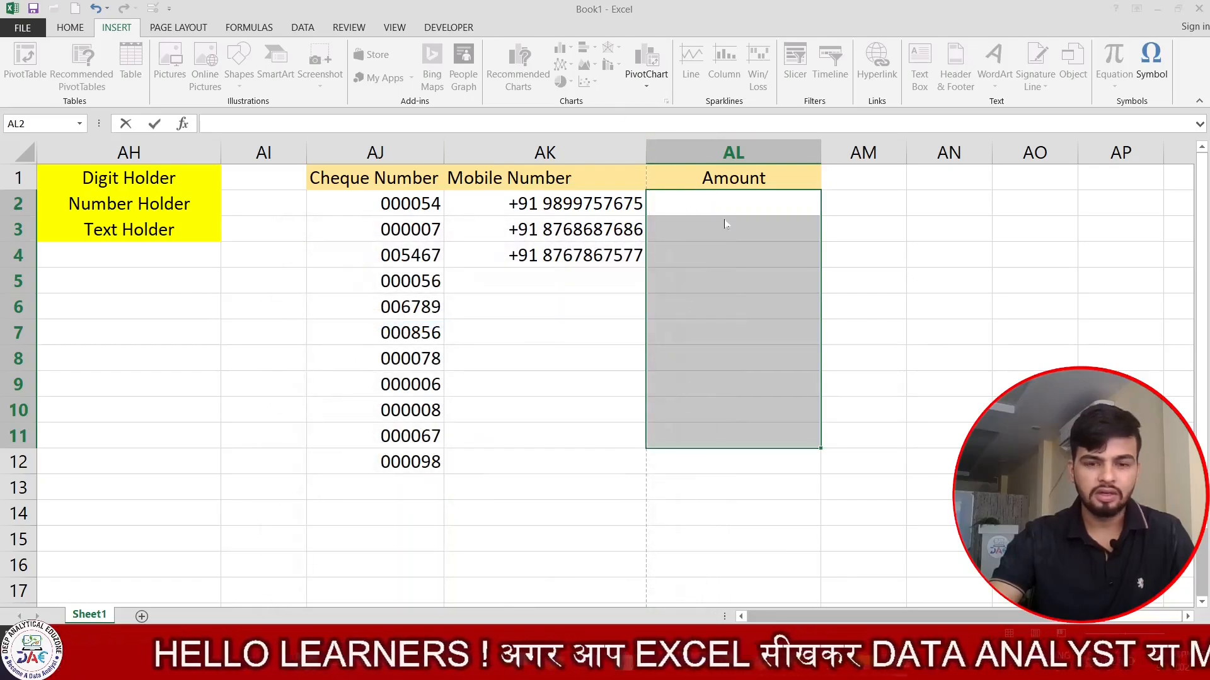
pyautogui.hotkey('ctrl', '1')
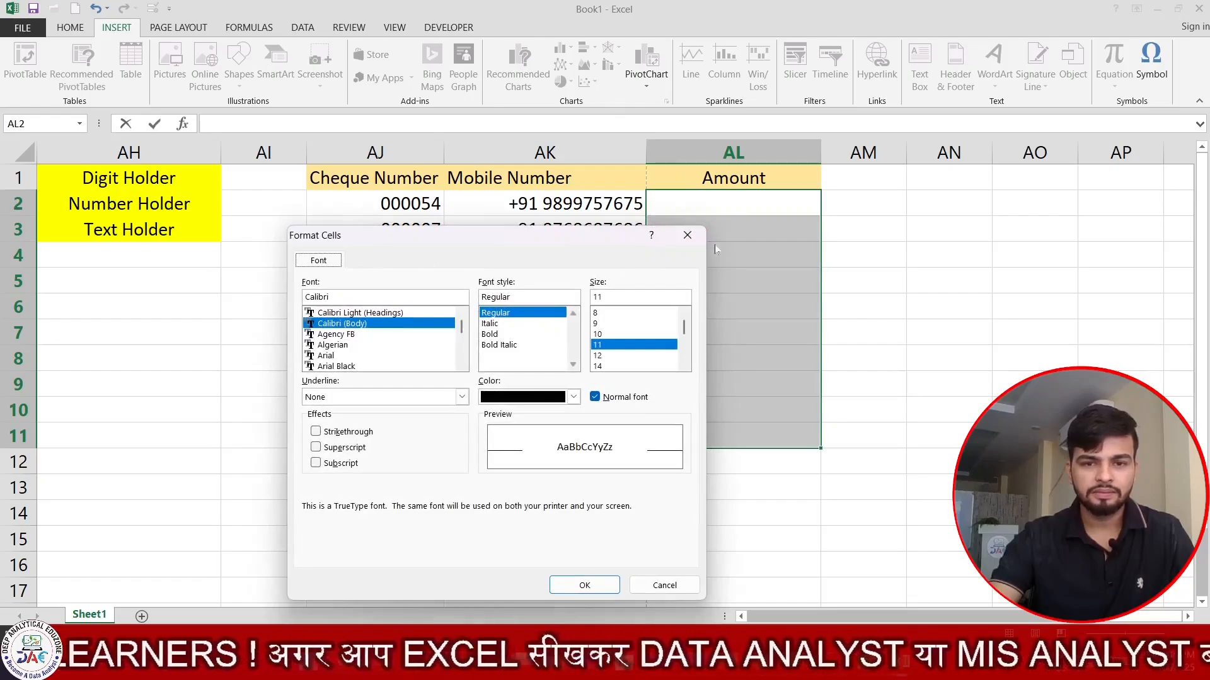
pyautogui.click(687, 235)
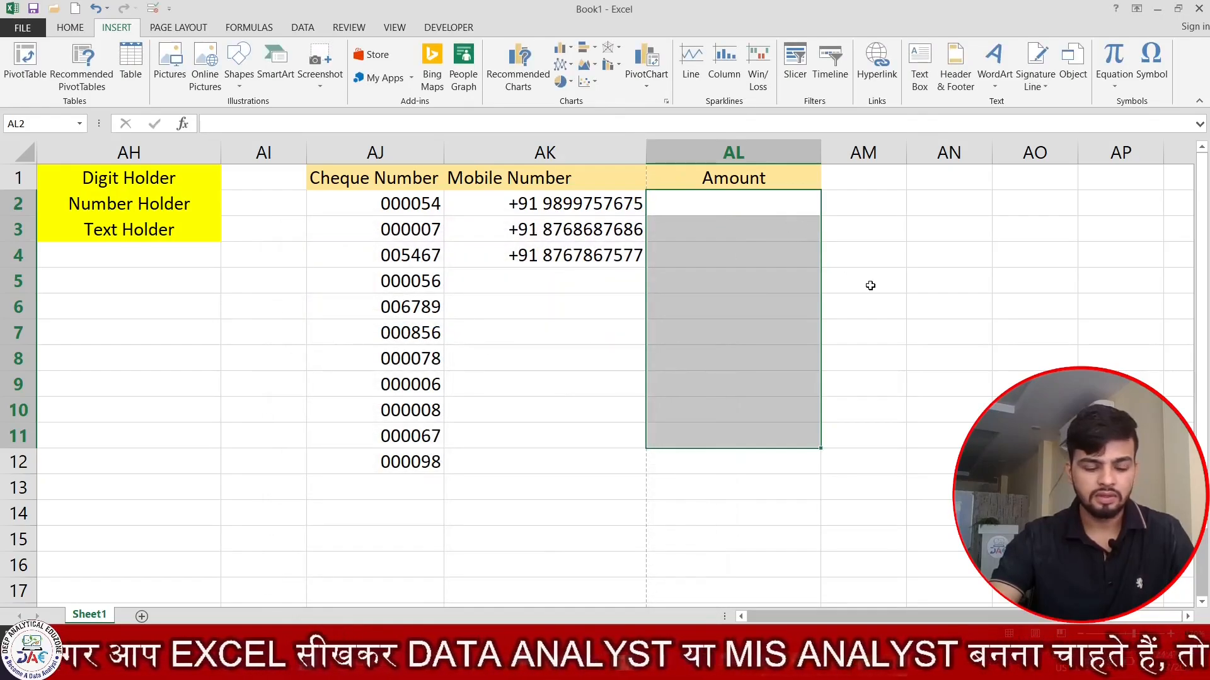
pyautogui.hotkey('ctrl', '1')
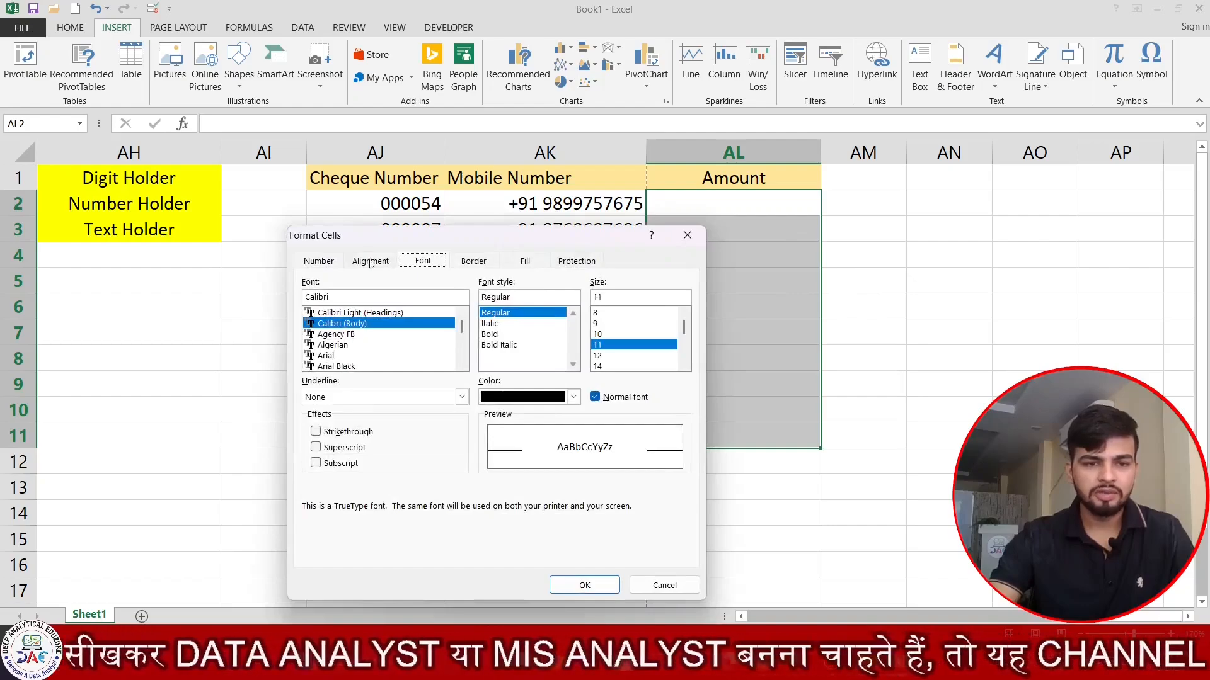
# - Choose the Custom number category, clear the General code, and begin a quoted Rs prefix
pyautogui.click(332, 260)
pyautogui.moveTo(428, 238); pyautogui.dragTo(378, 25)
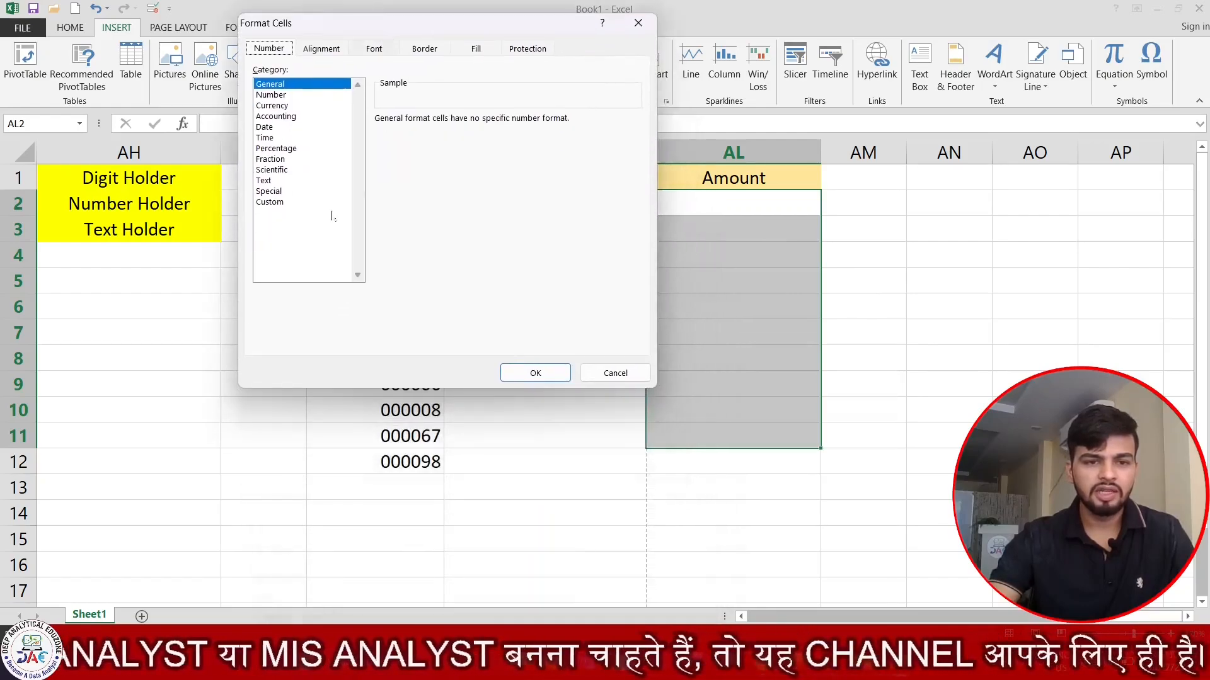
pyautogui.click(270, 202)
pyautogui.press('Tab')
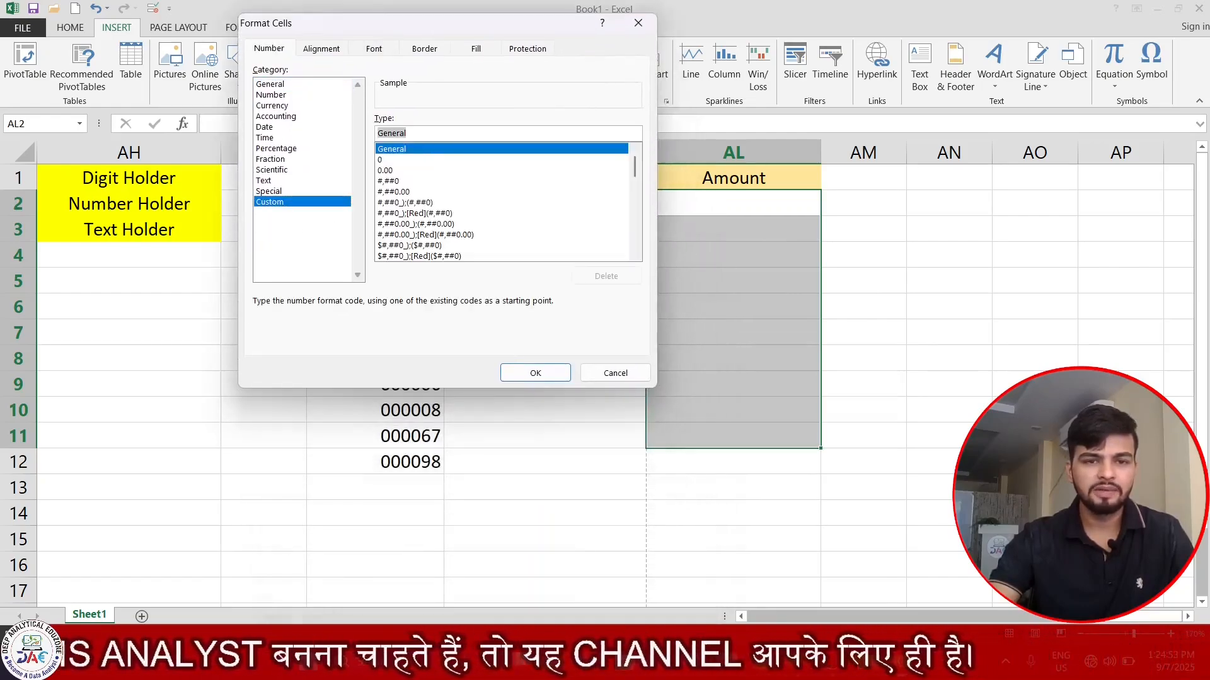
pyautogui.press('BackSpace')
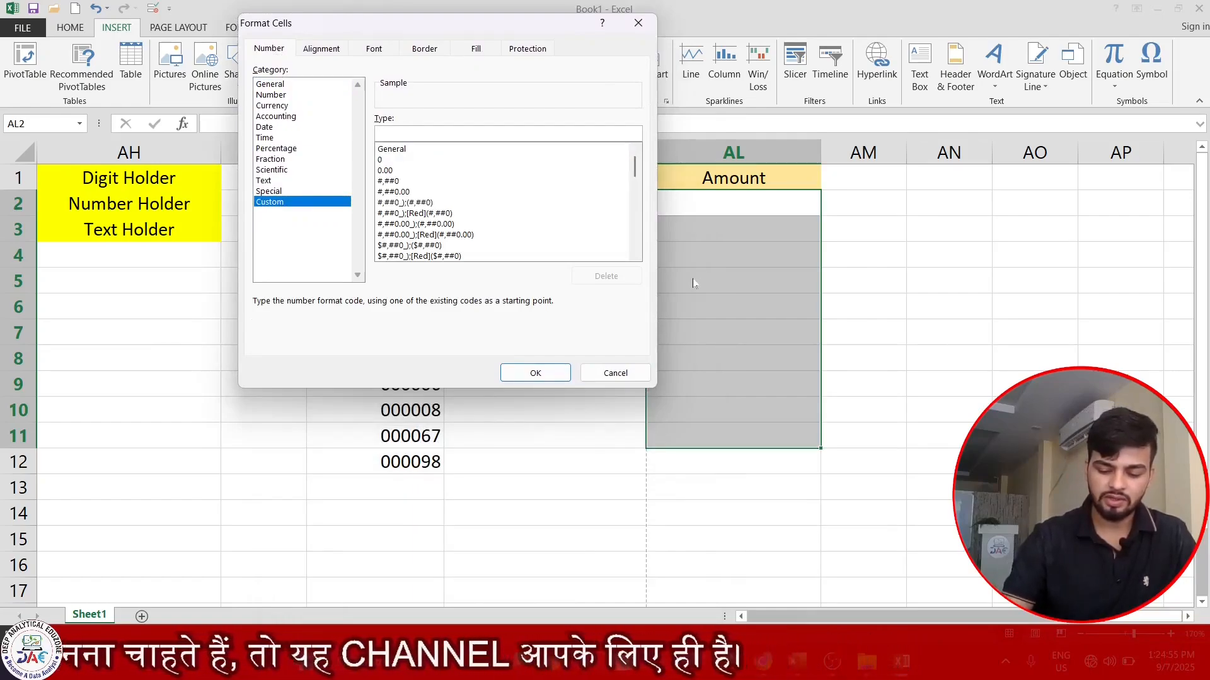
pyautogui.write('"')
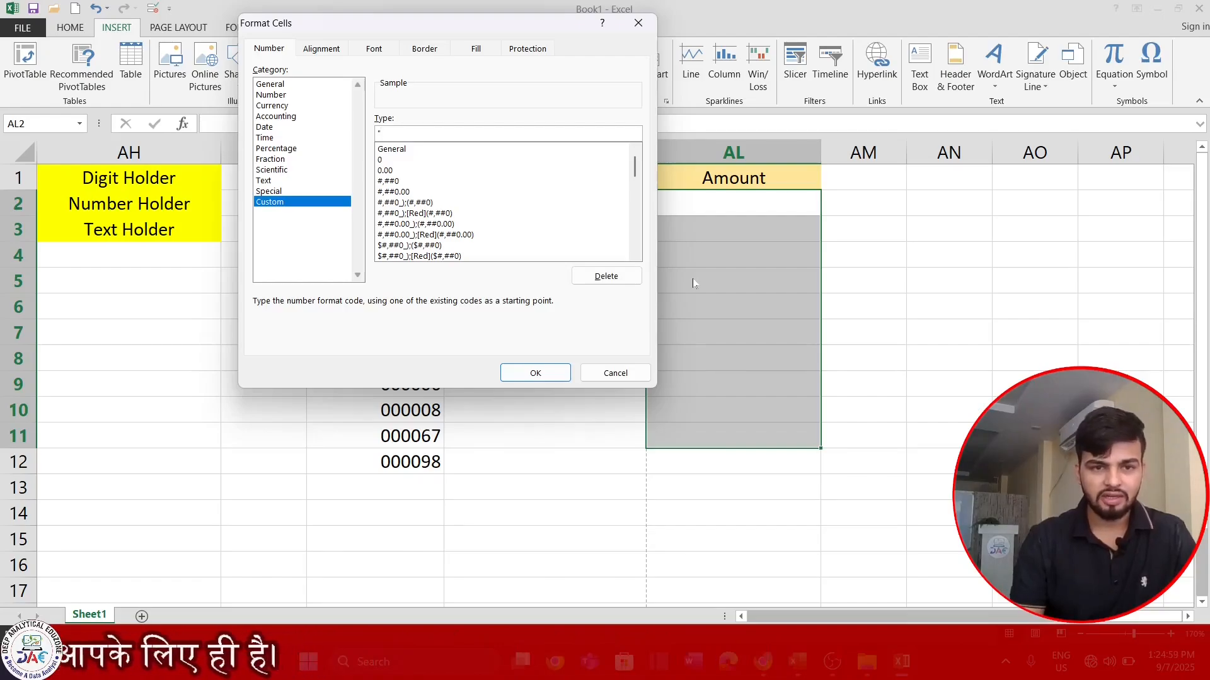
pyautogui.write('Rs')
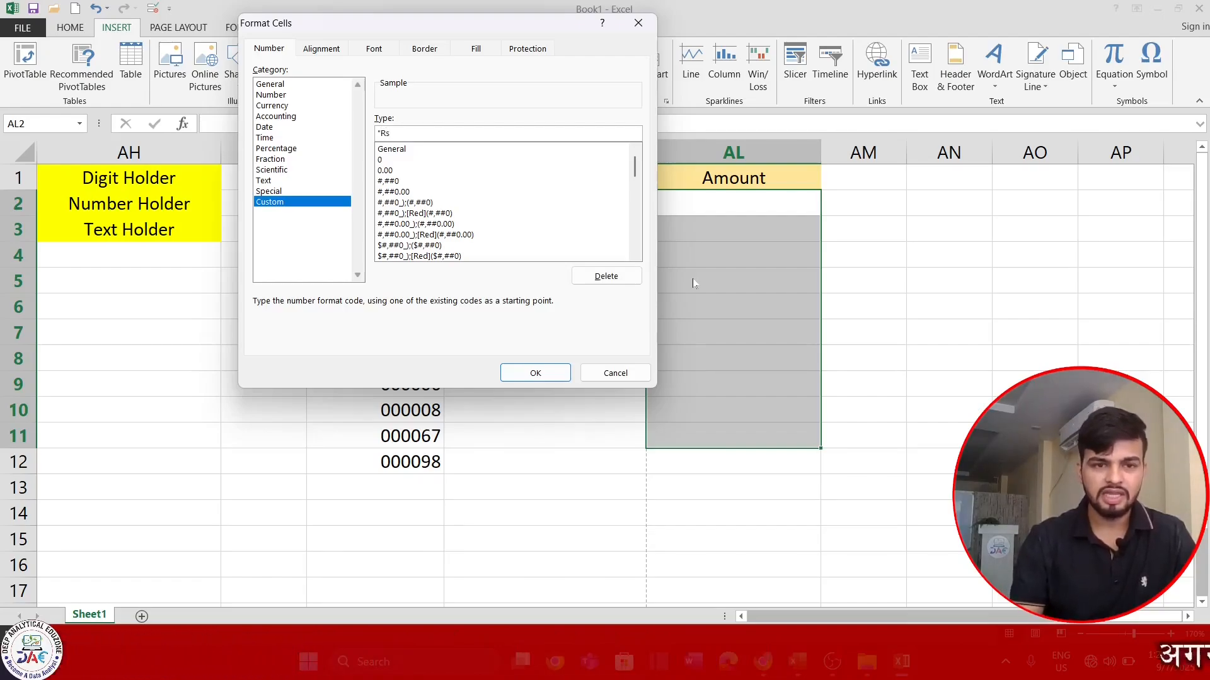